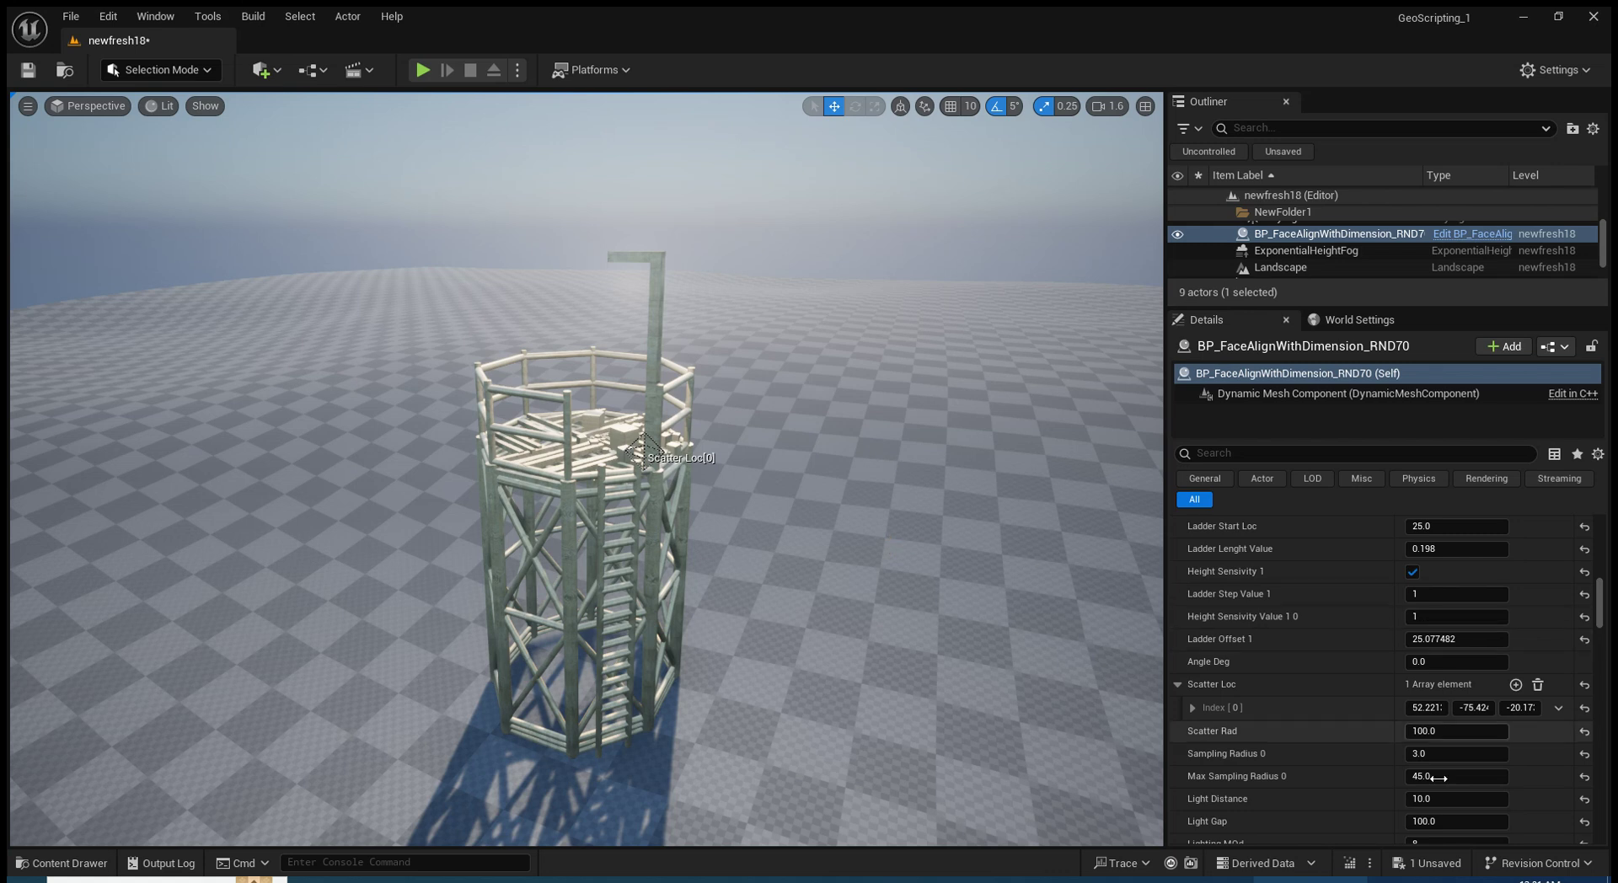
# Turn off the tower's Railing, Lights, Scat and Ladder options in Details
pyautogui.scroll(-5, 1356, 742)
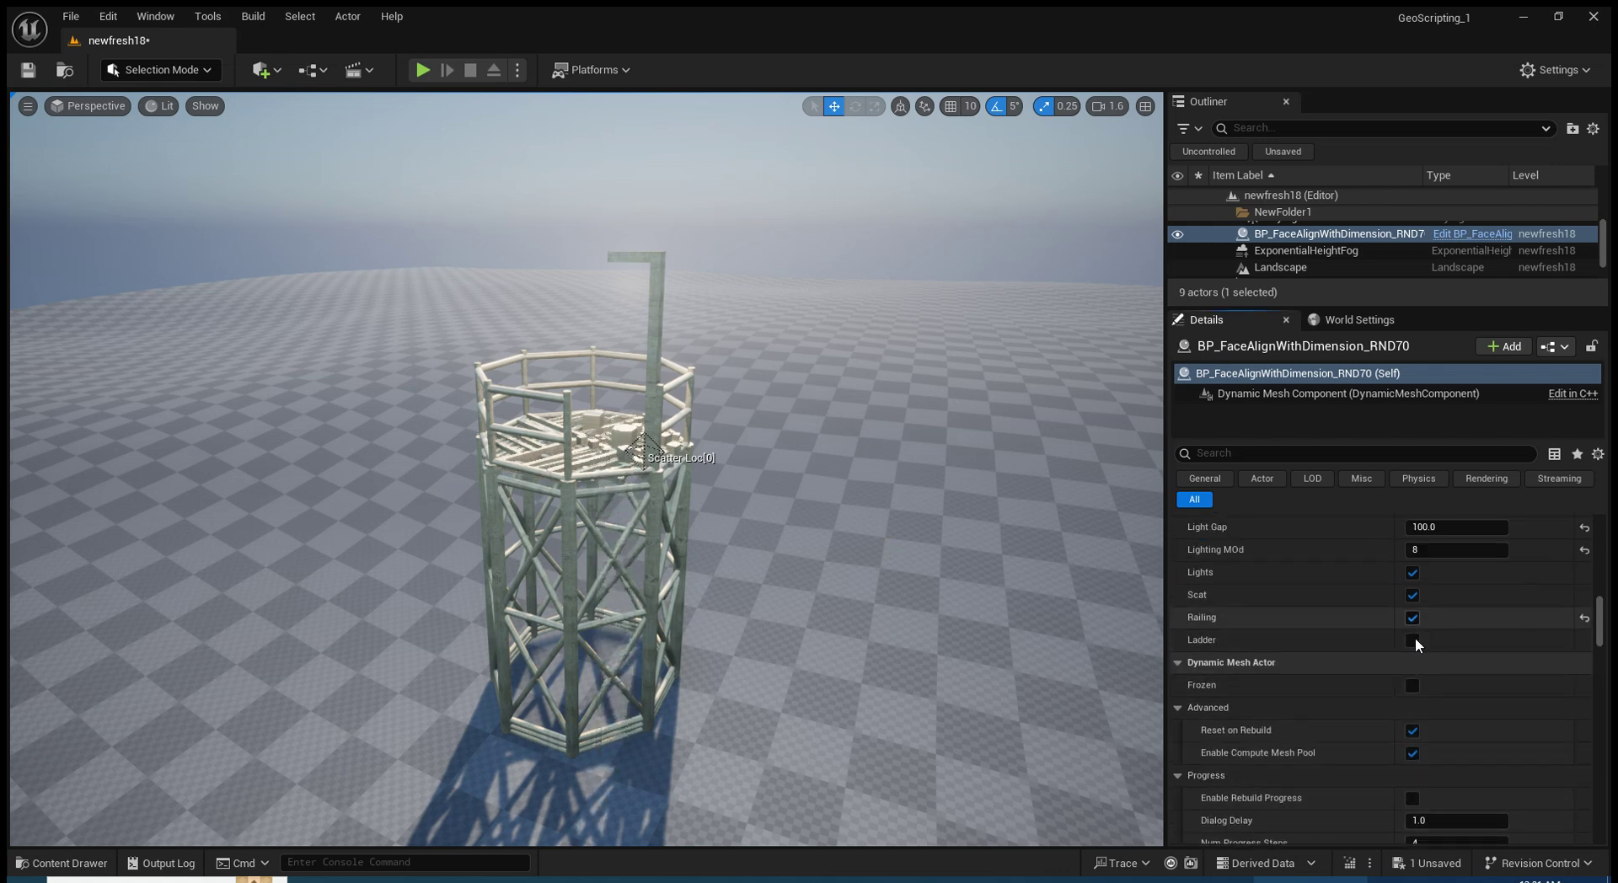
pyautogui.click(1412, 617)
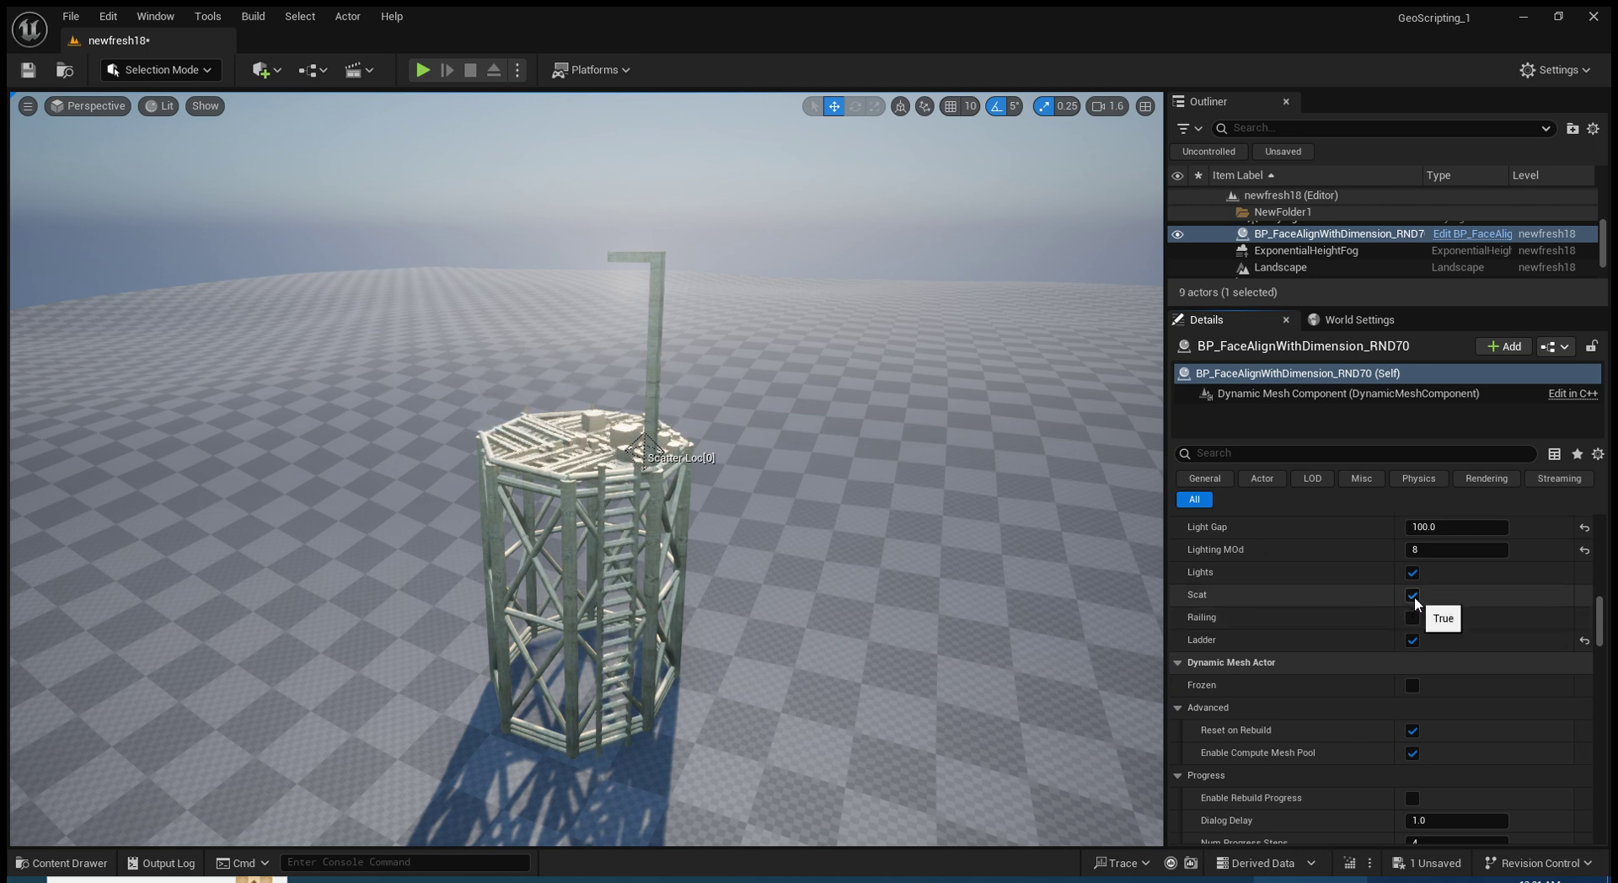
pyautogui.click(1413, 574)
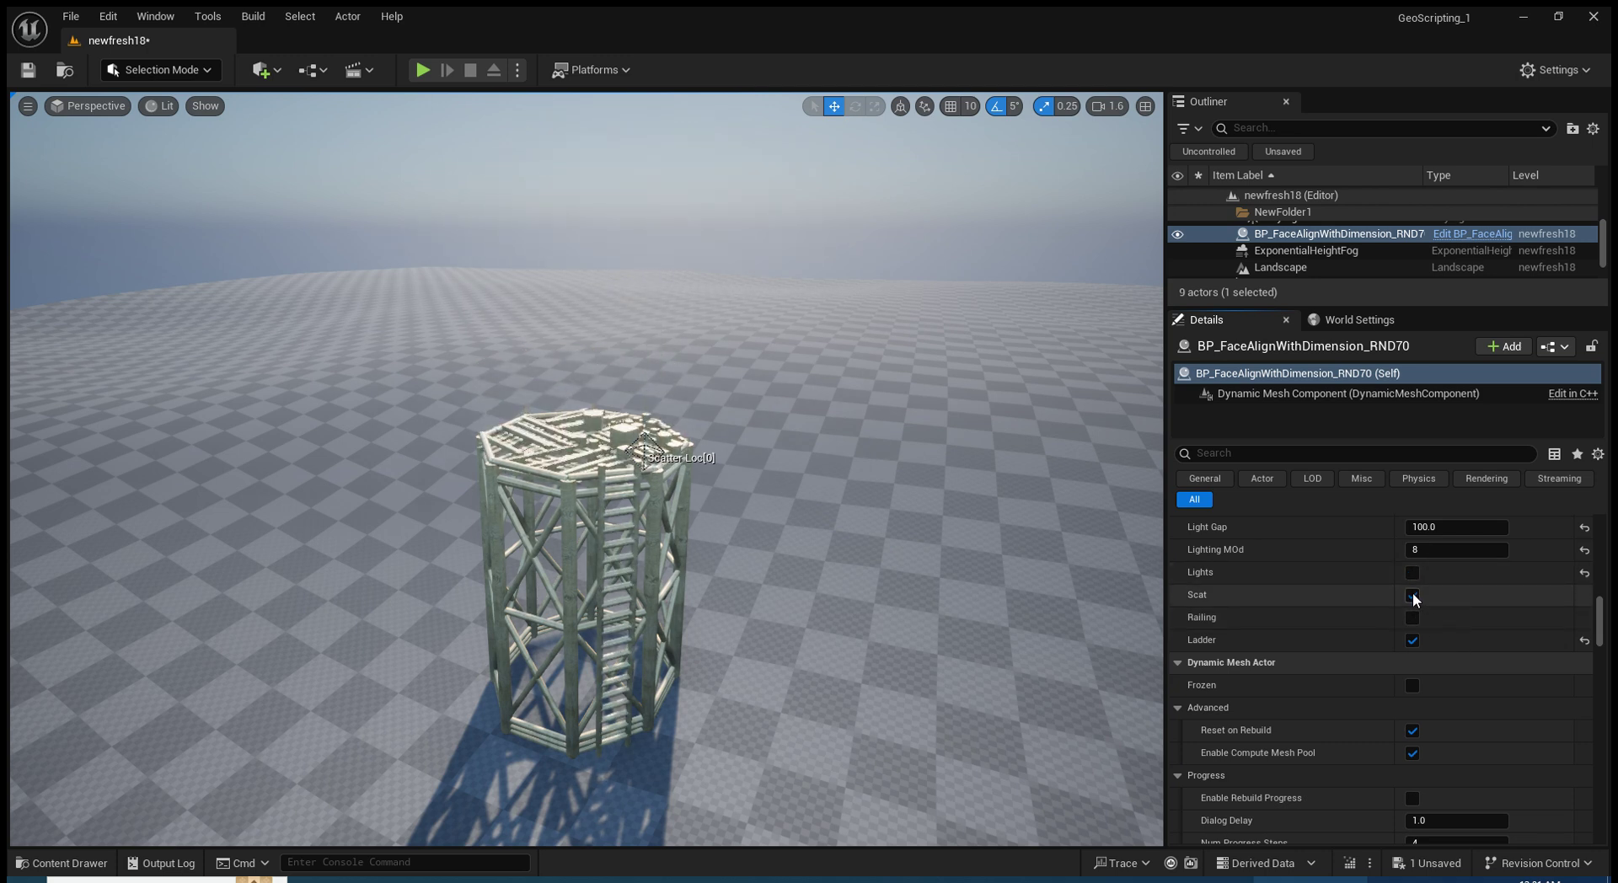
pyautogui.click(1412, 595)
pyautogui.click(1412, 640)
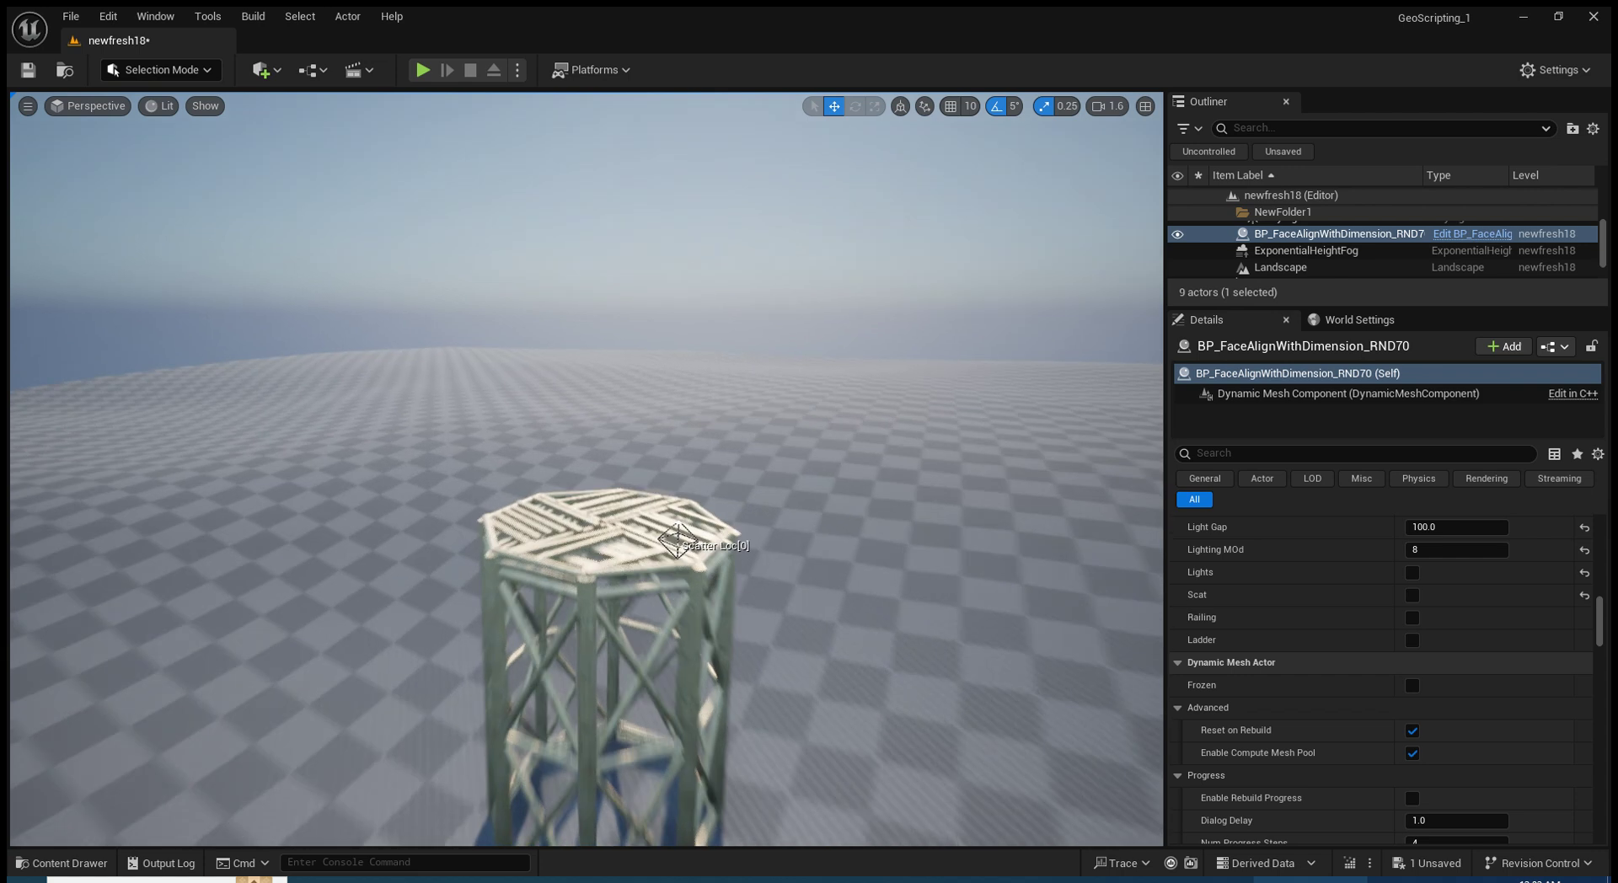
# Place the Disc_50BB8DAD mesh from the Sertac folder into the level
pyautogui.scroll(-5, 587, 472)
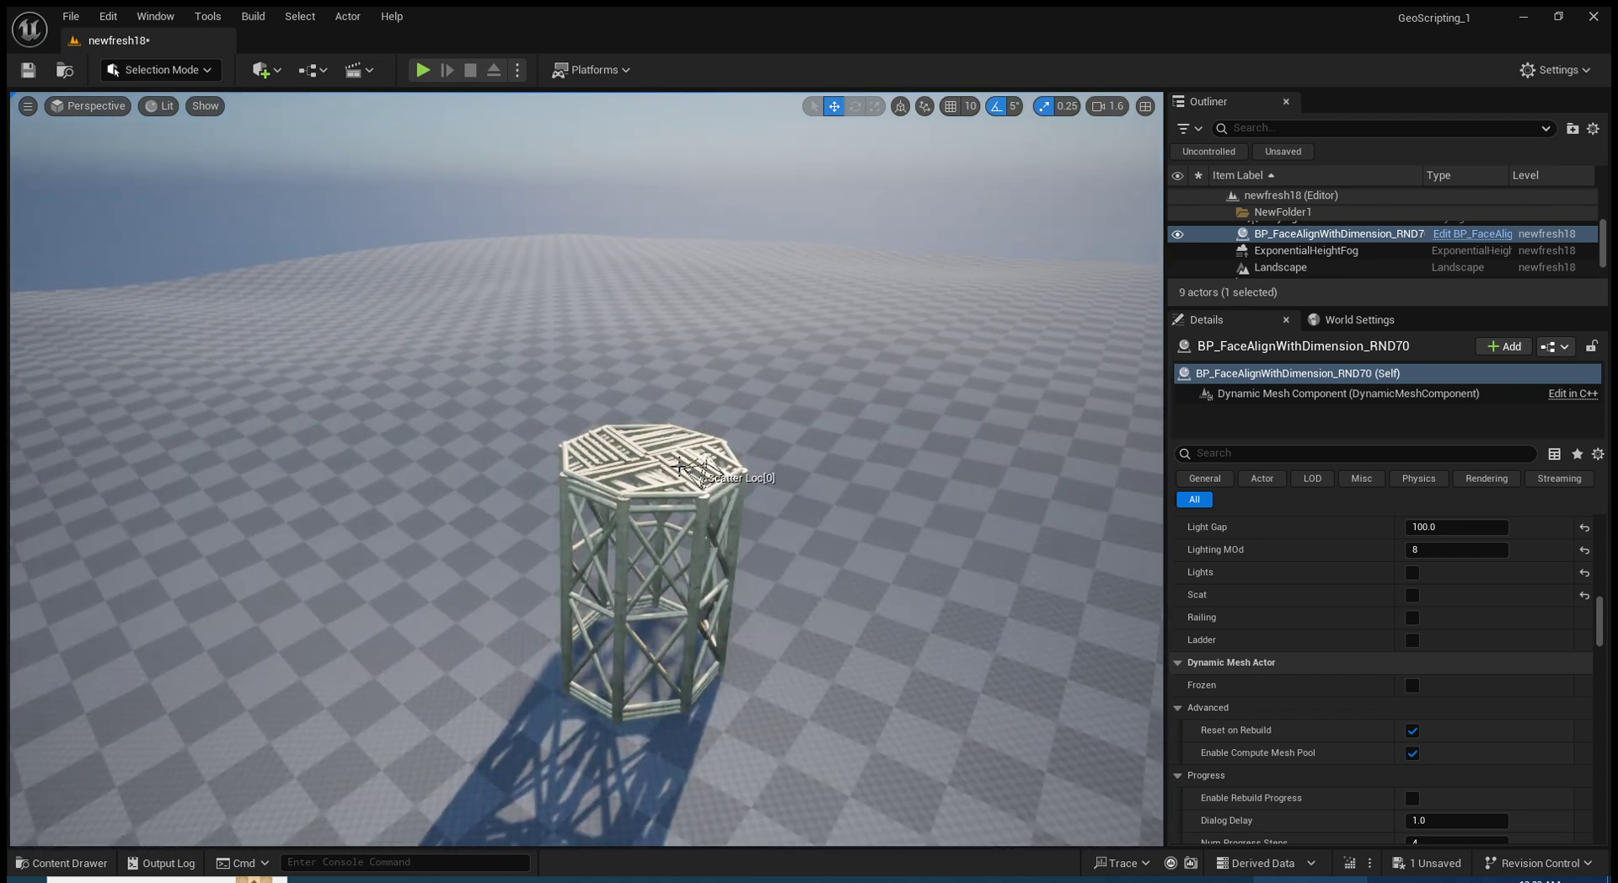
pyautogui.scroll(3, 1504, 622)
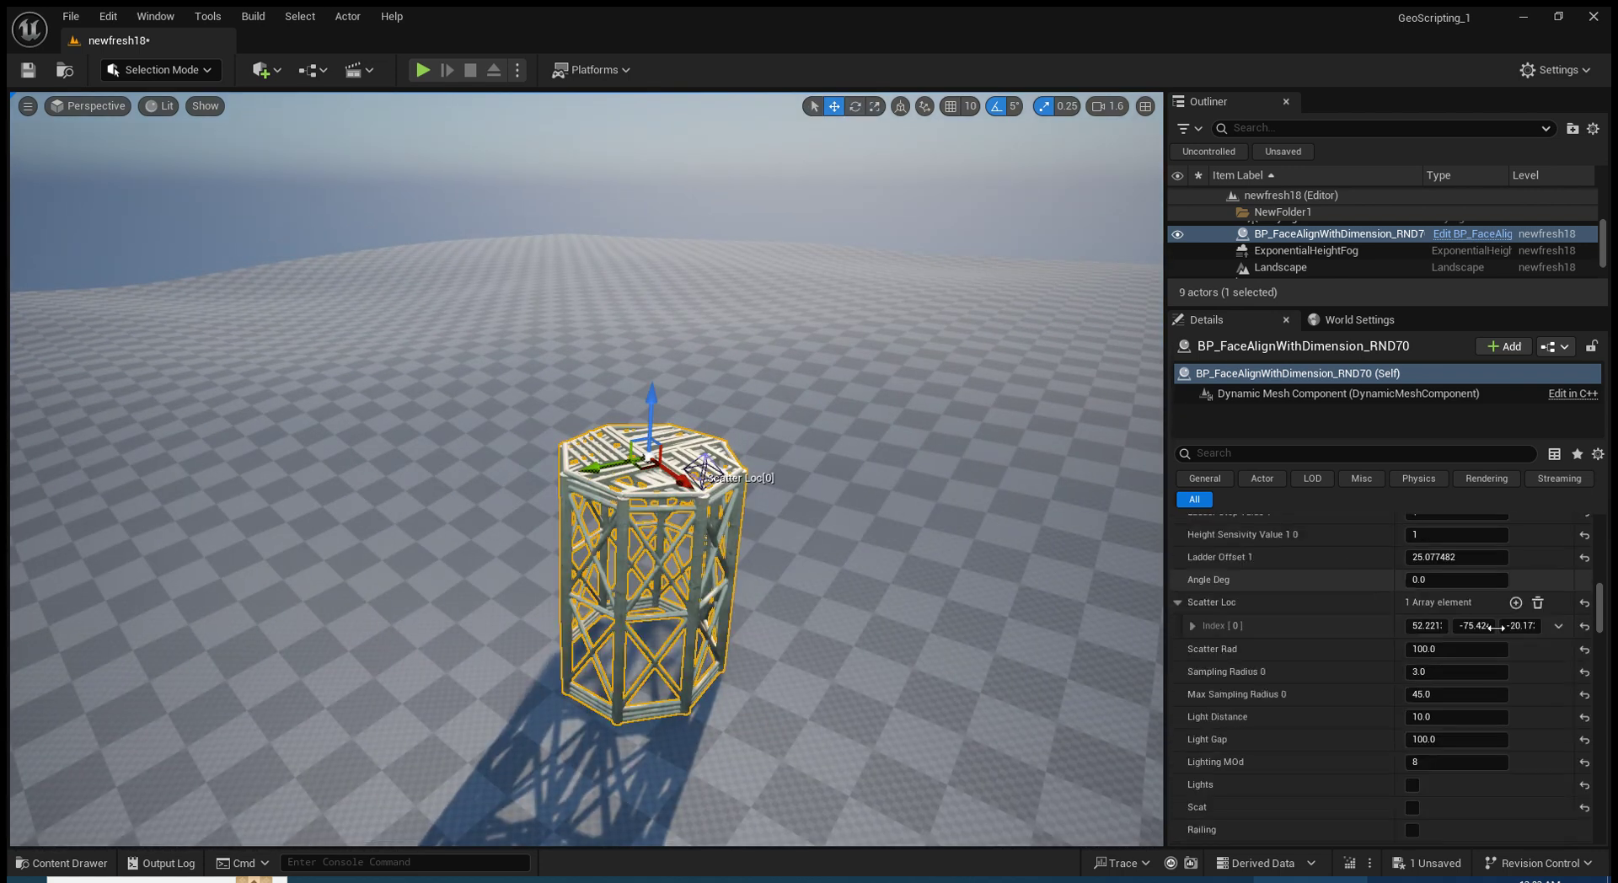
pyautogui.scroll(3, 1504, 622)
pyautogui.scroll(3, 1504, 622)
pyautogui.scroll(5, 1504, 622)
pyautogui.scroll(5, 1505, 622)
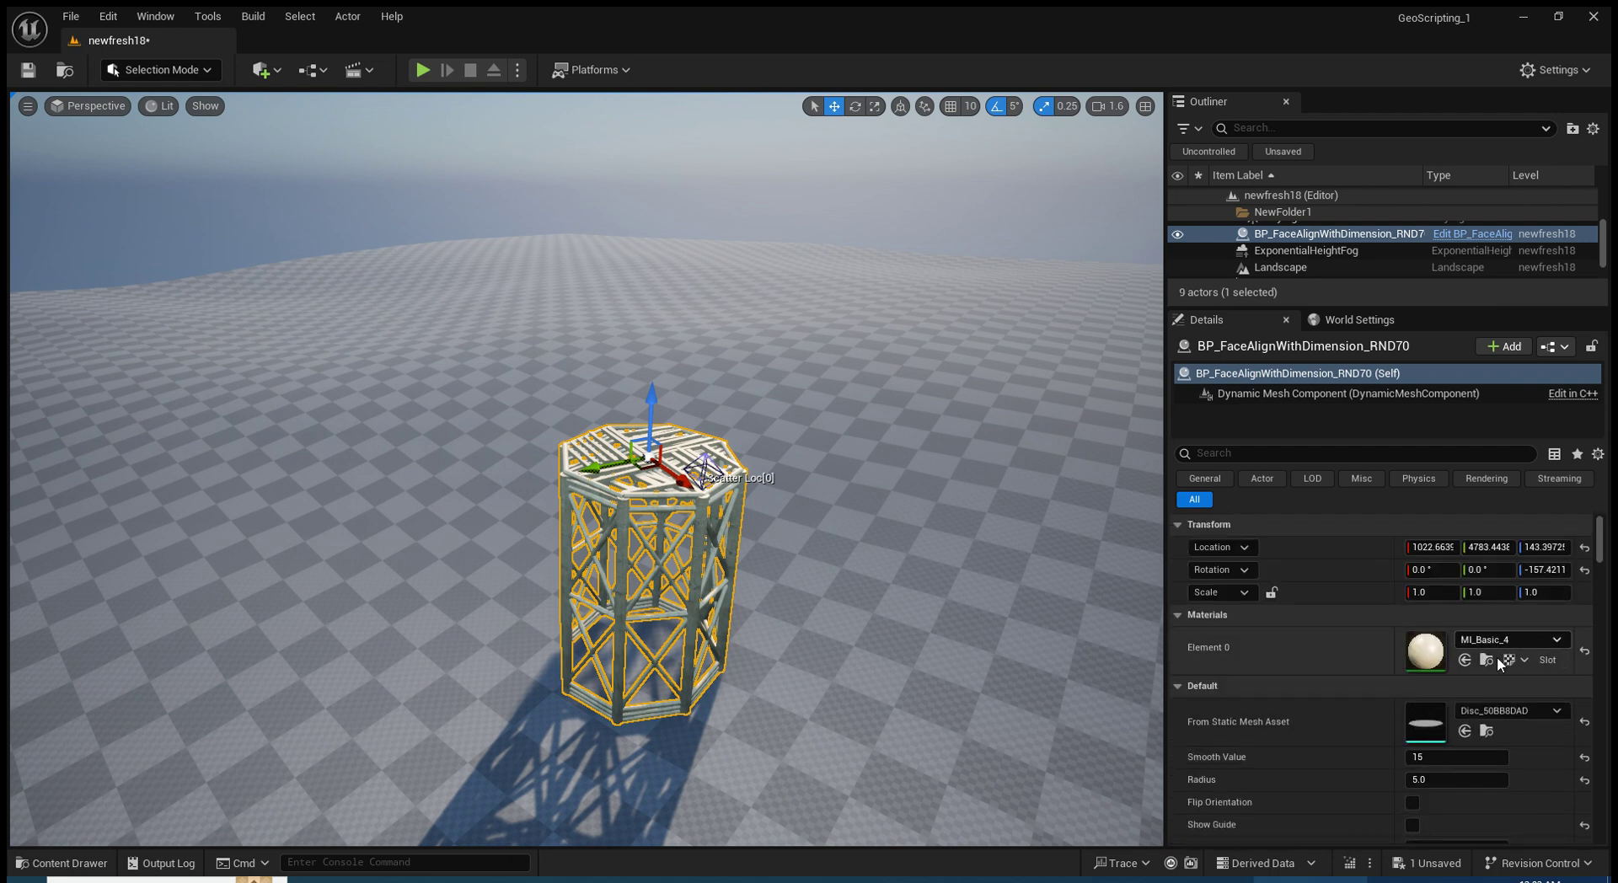
pyautogui.hotkey('ctrl', 'space')
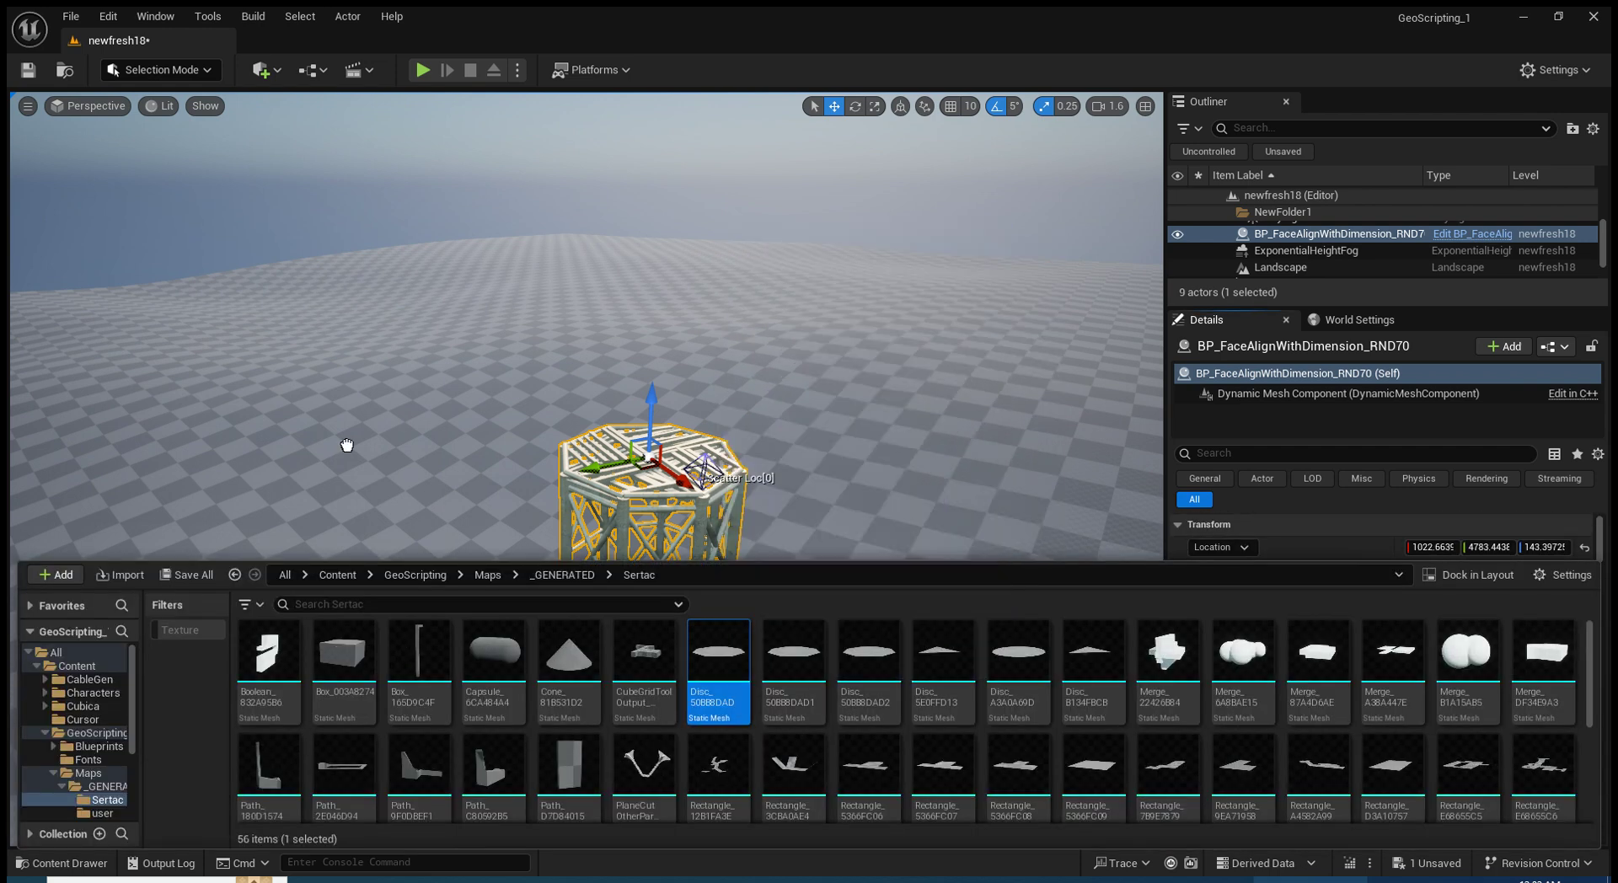
pyautogui.moveTo(718, 662)
pyautogui.mouseDown()
pyautogui.moveTo(320, 411)
pyautogui.moveTo(292, 237)
pyautogui.mouseUp()
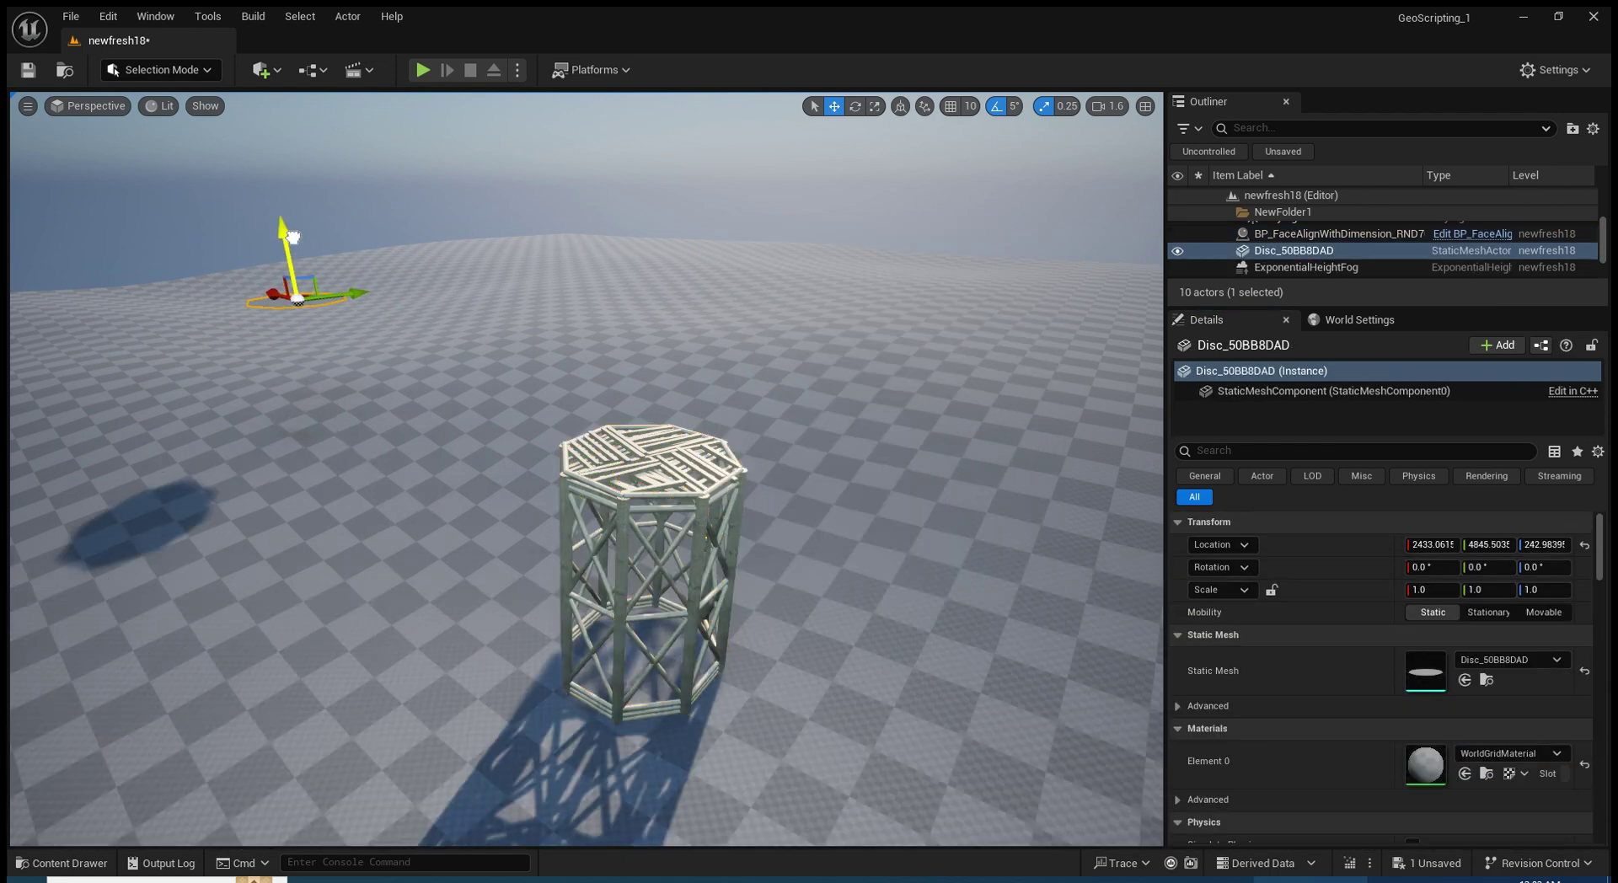
pyautogui.click(168, 75)
# Scale the disc mesh to 2.0 in X and Y and bake the transform in Modeling Mode
pyautogui.click(150, 168)
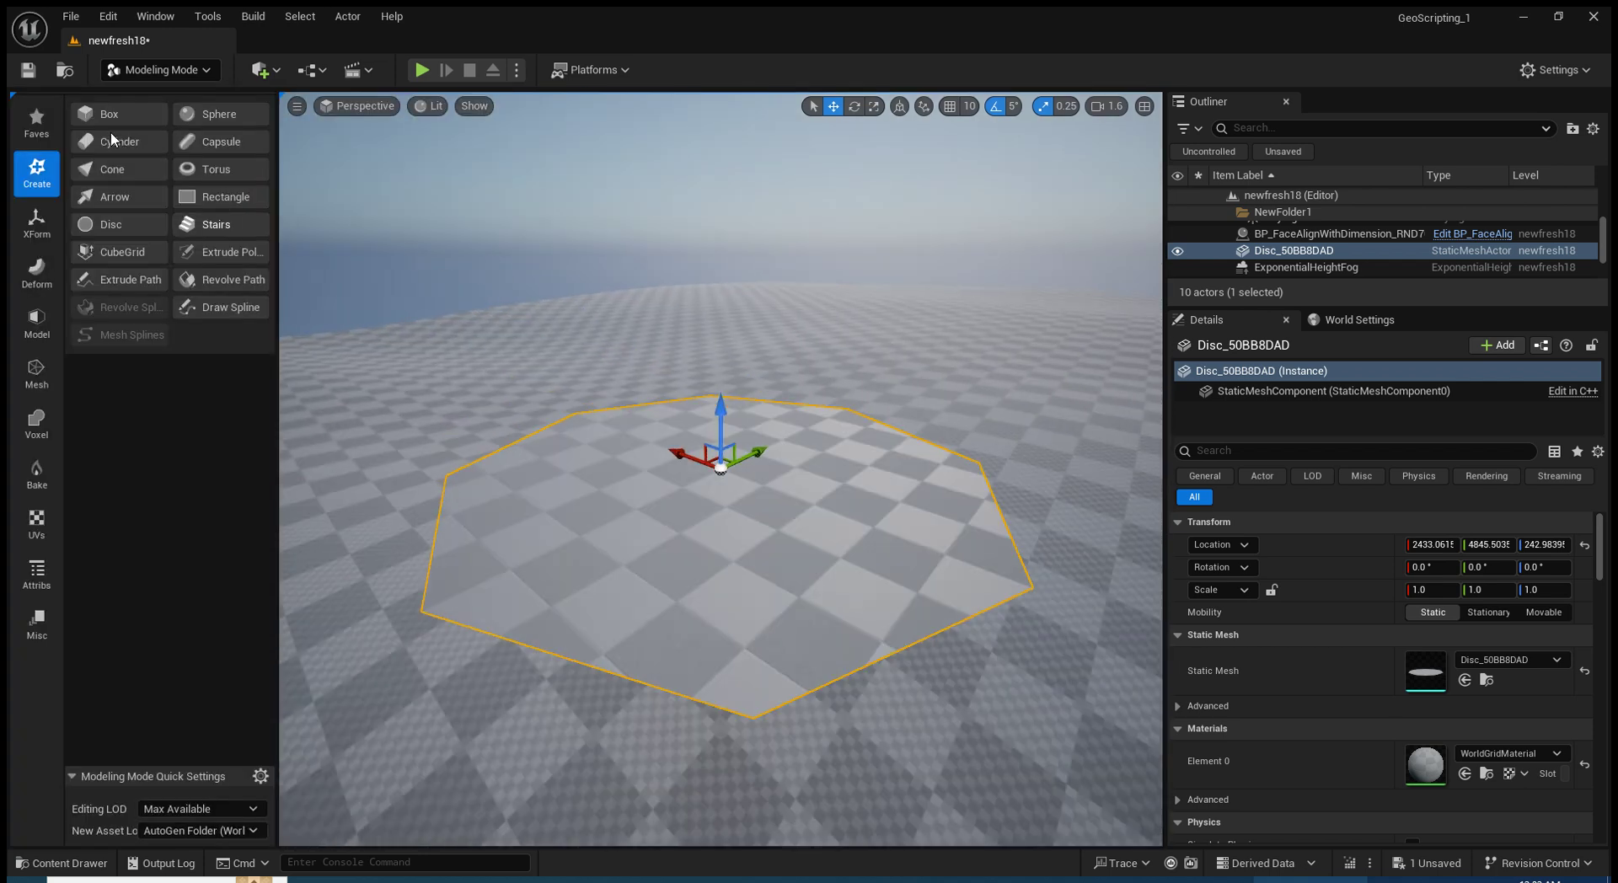
pyautogui.click(37, 320)
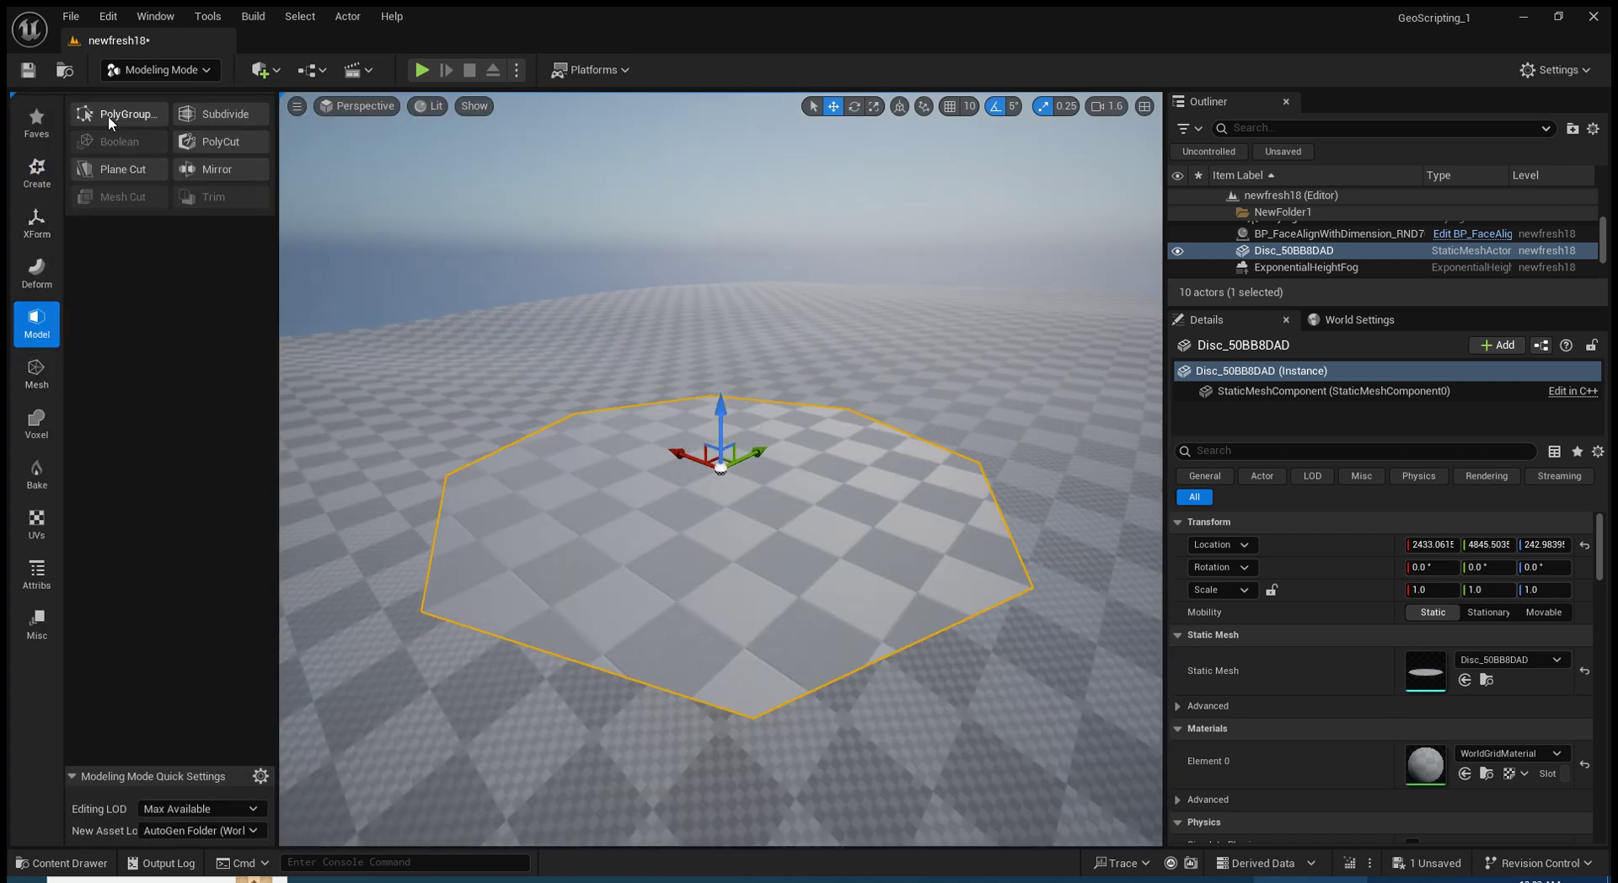
pyautogui.click(111, 123)
pyautogui.click(29, 224)
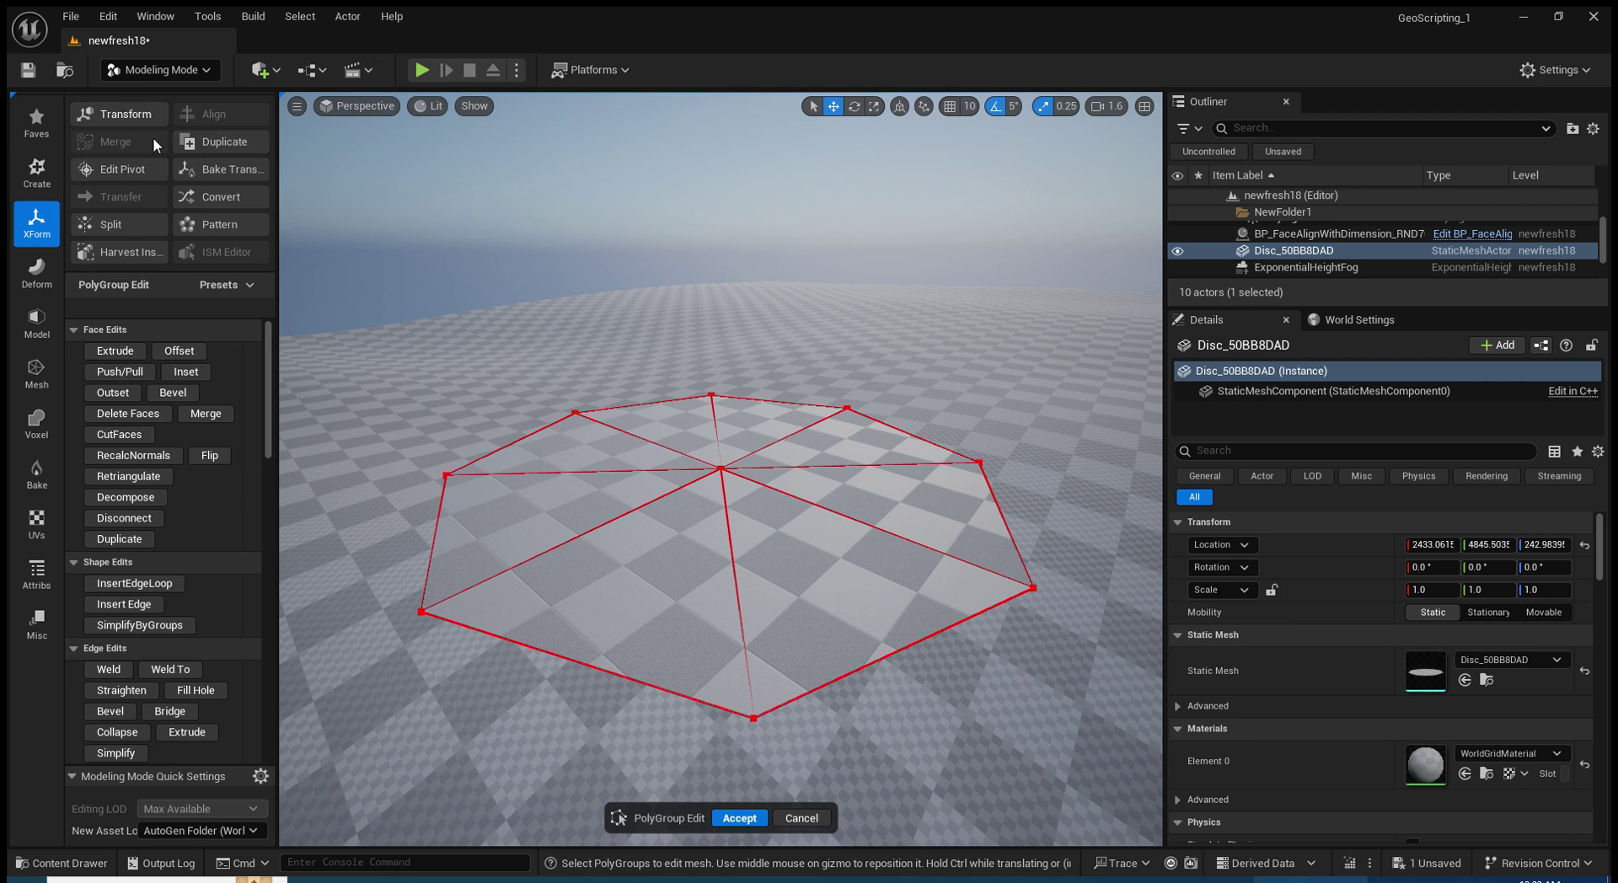
pyautogui.click(118, 114)
pyautogui.press('Tab')
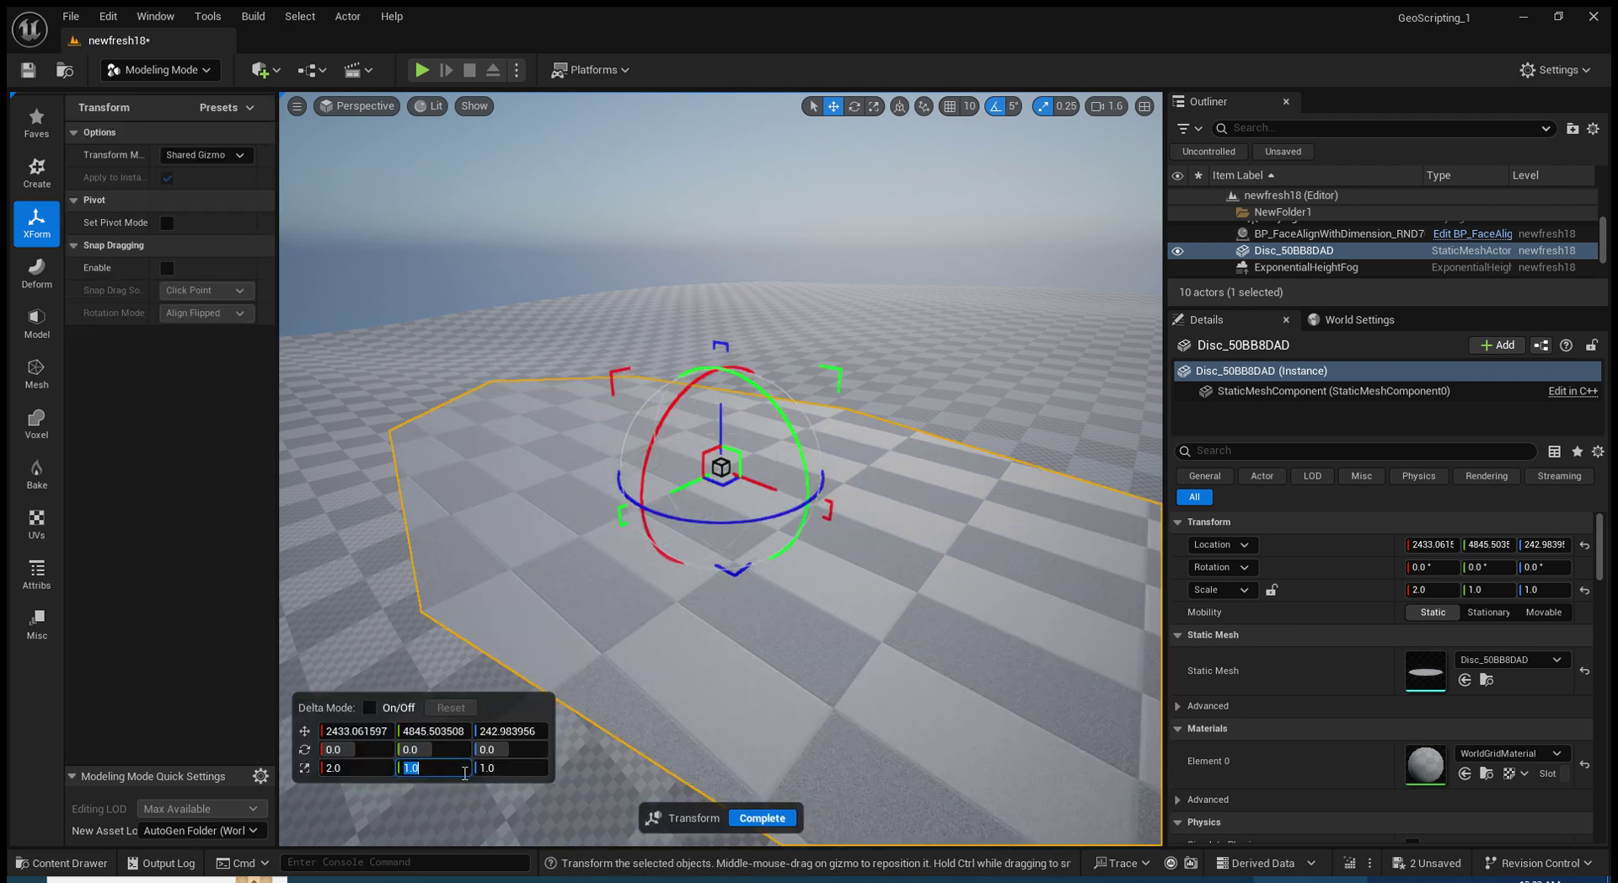
pyautogui.write('2')
pyautogui.press('Tab')
pyautogui.click(768, 817)
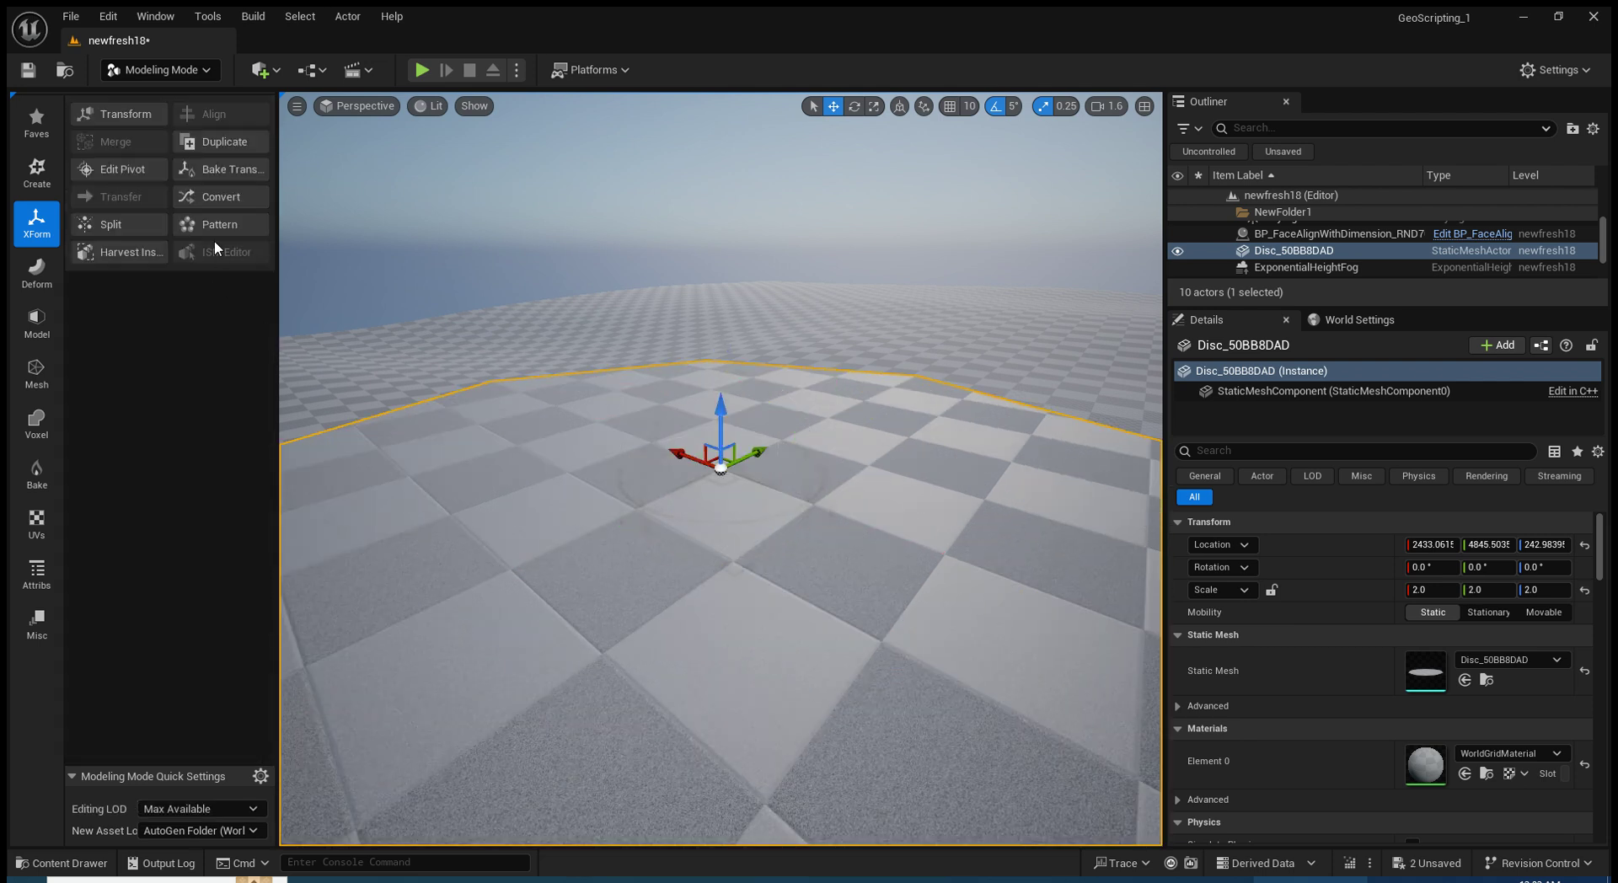
pyautogui.click(217, 169)
pyautogui.click(743, 817)
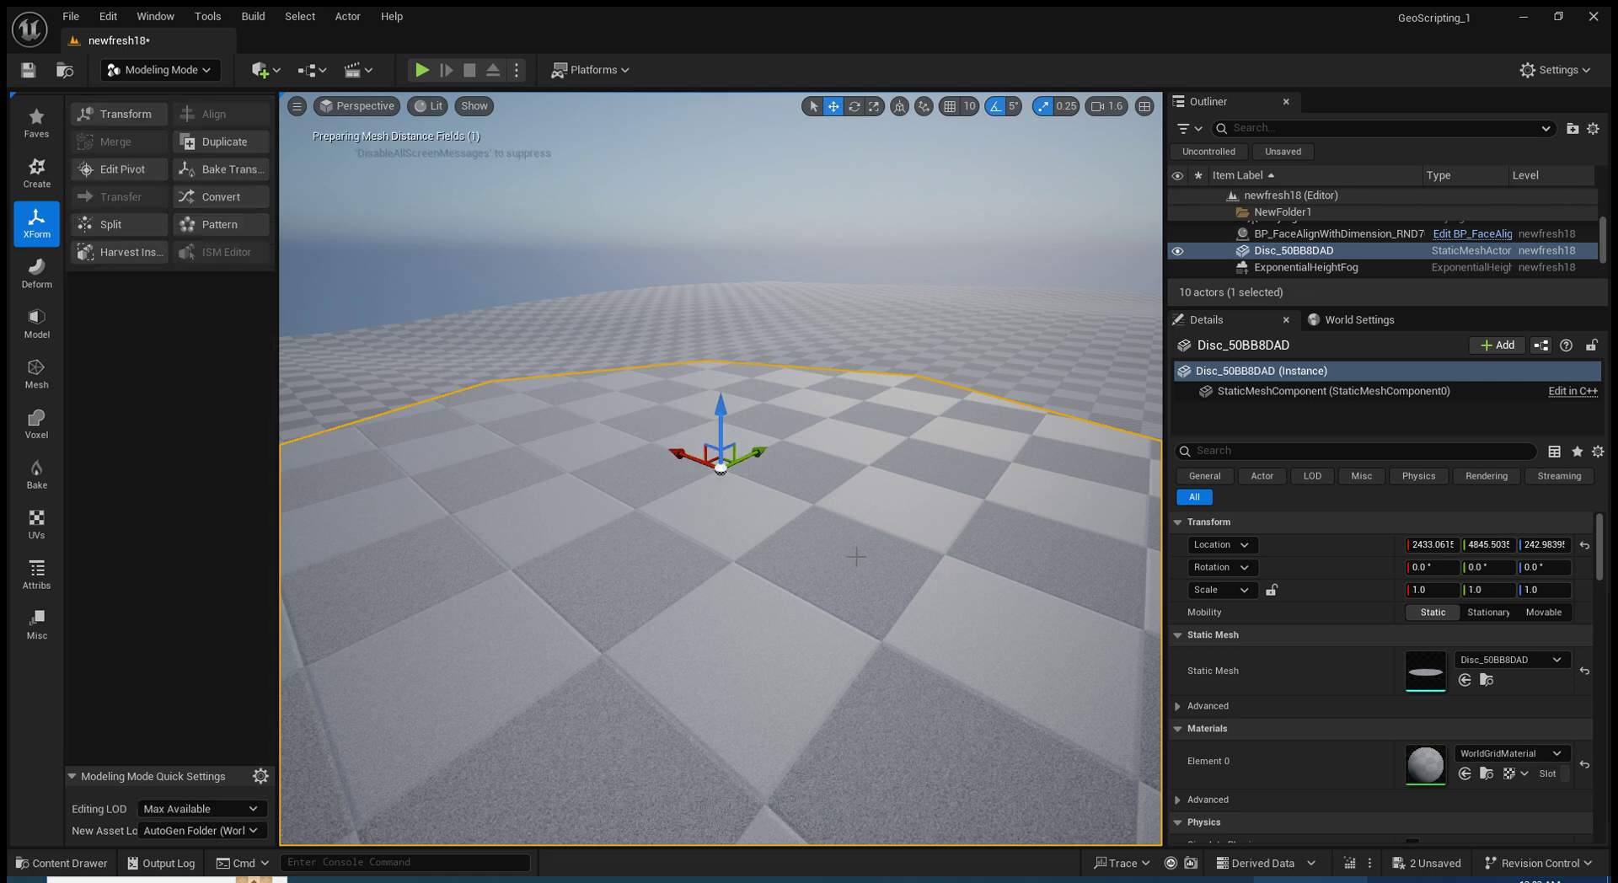
# Frame the widened tower and delete the placed disc actor from the level
pyautogui.scroll(-6, 624, 604)
pyautogui.click(624, 604)
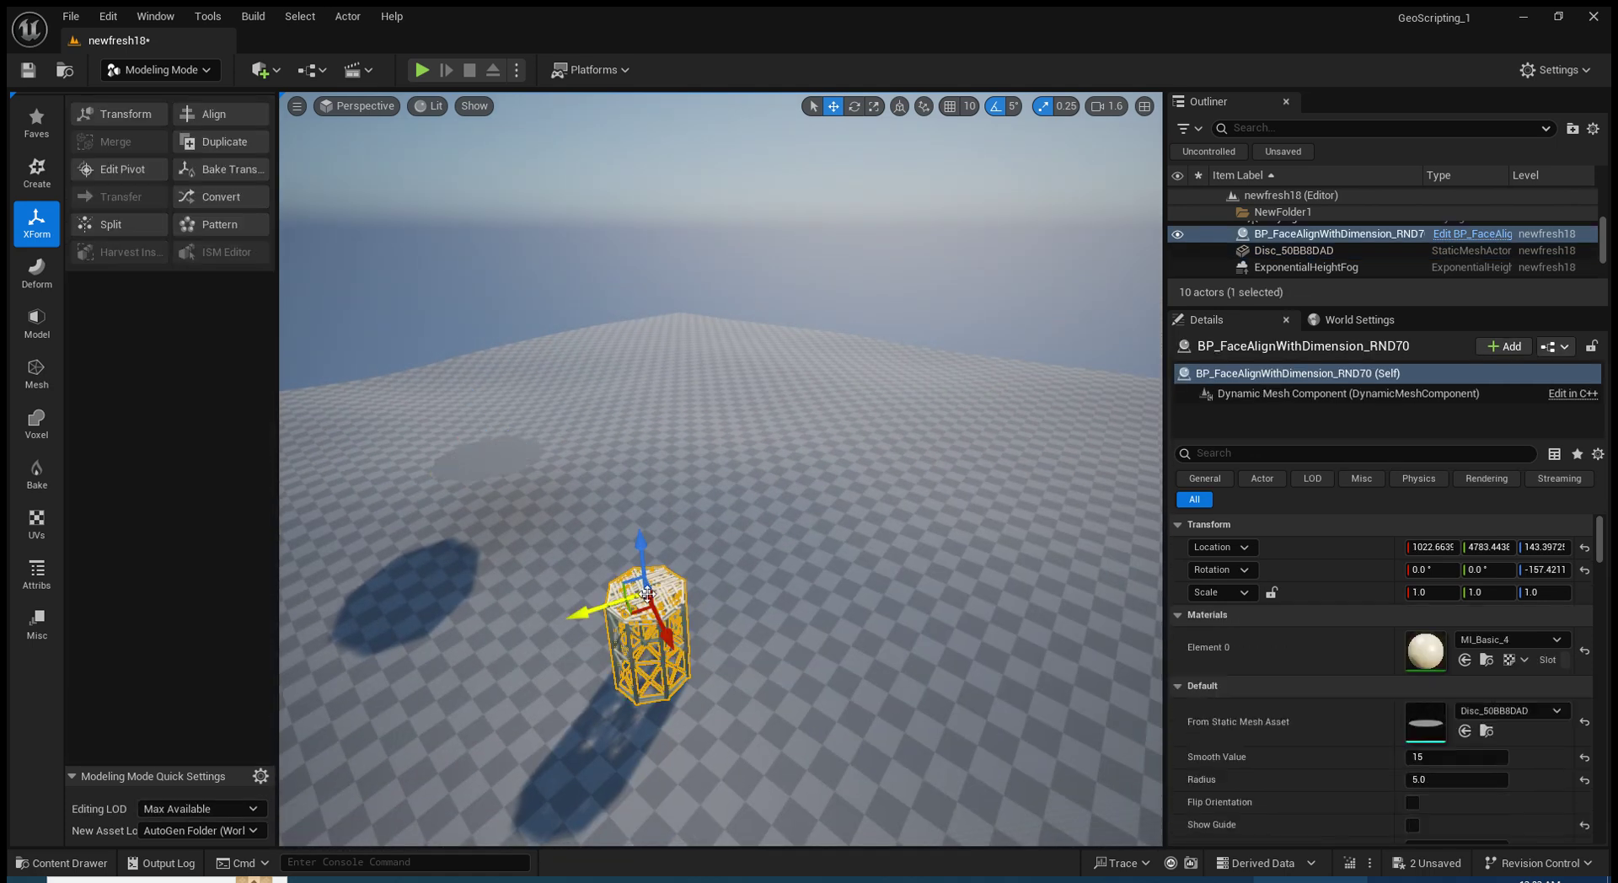
pyautogui.press('f')
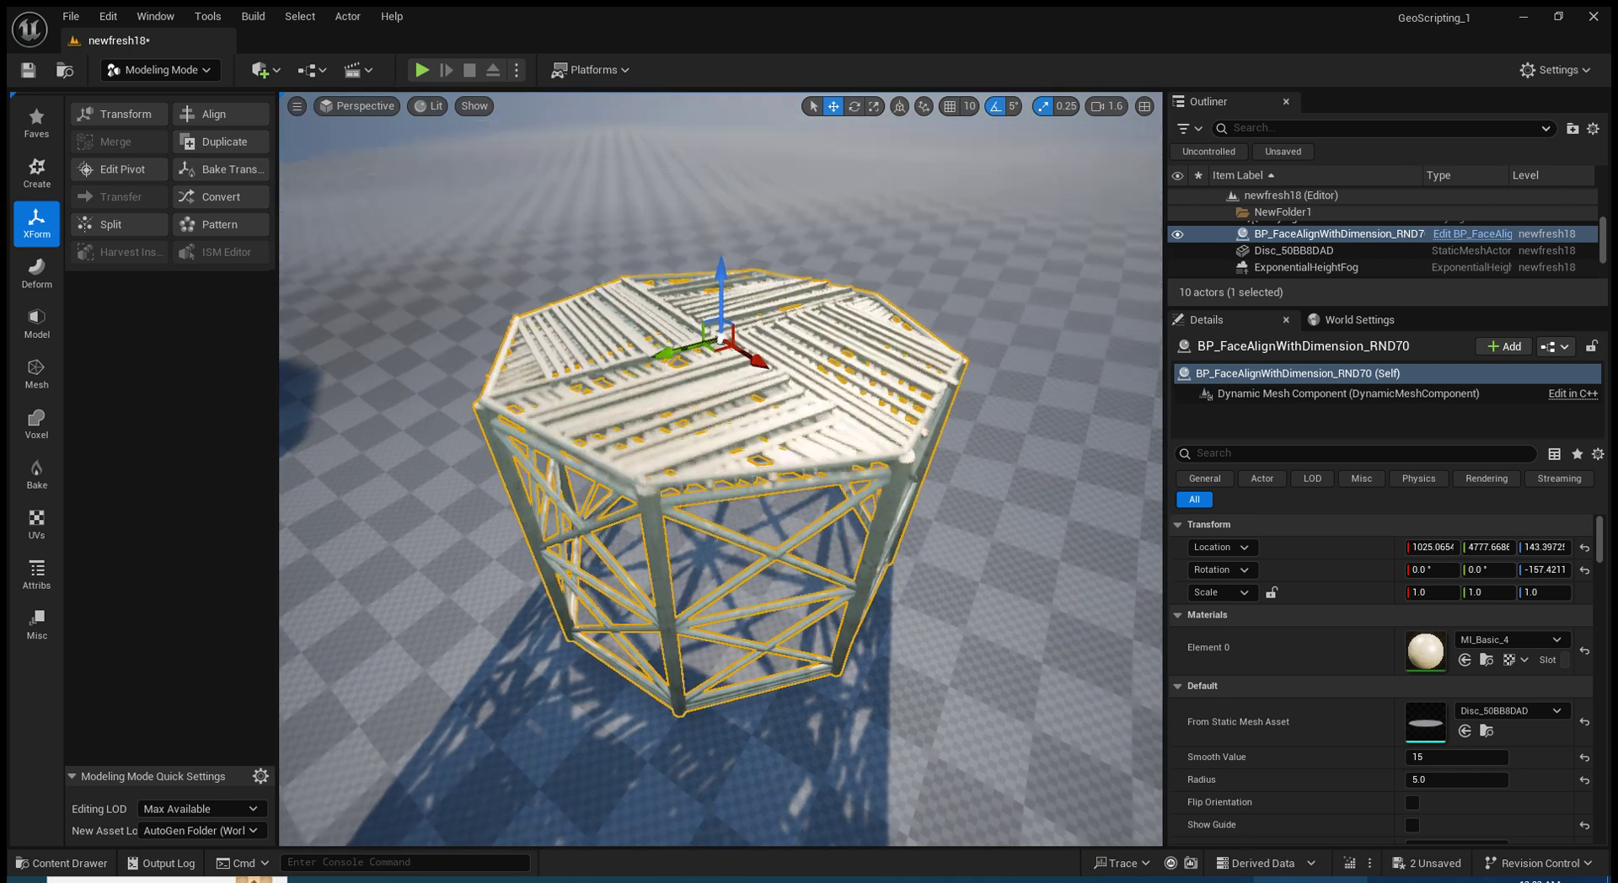
pyautogui.scroll(-5, 583, 394)
pyautogui.click(583, 394)
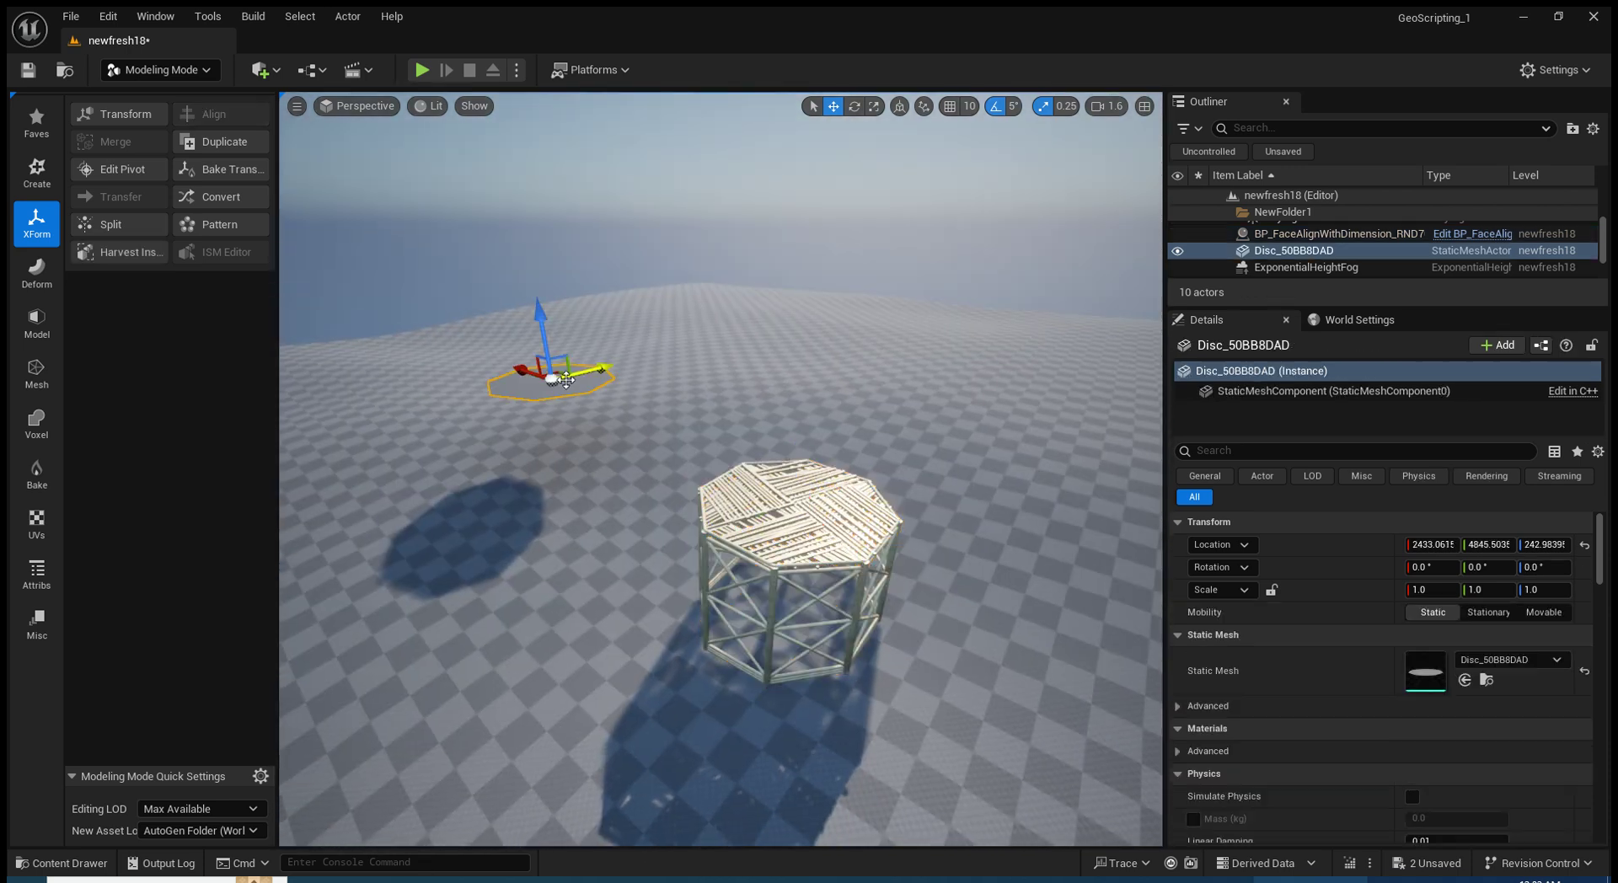
pyautogui.press('Delete')
# Back in Selection Mode, Alt-drag the tower to make a copy to its right
pyautogui.click(160, 70)
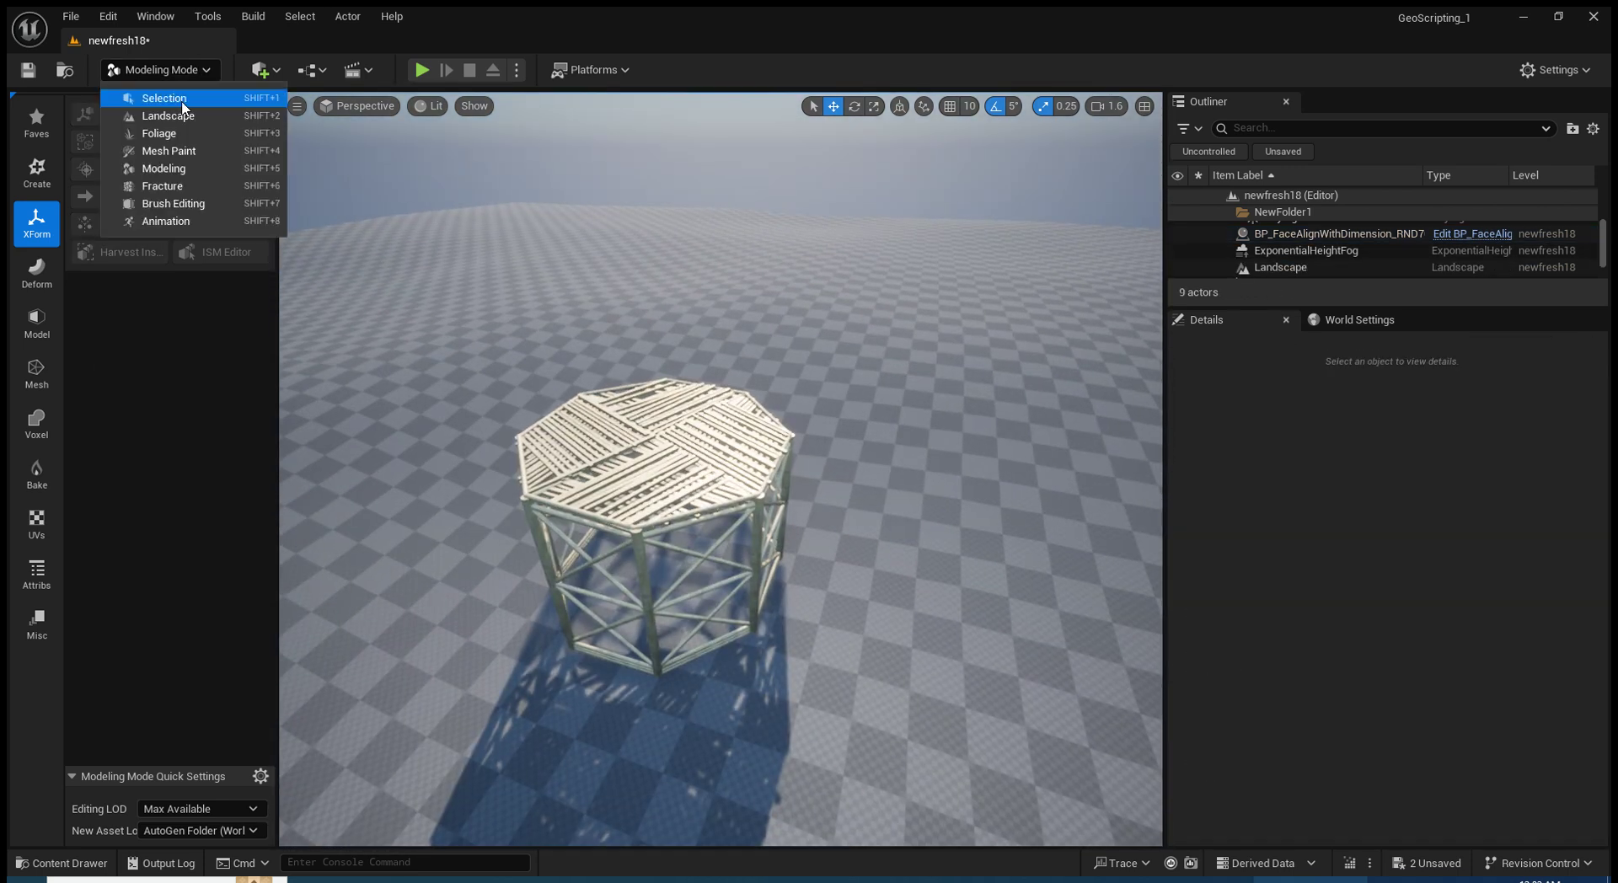
pyautogui.click(160, 99)
pyautogui.click(609, 483)
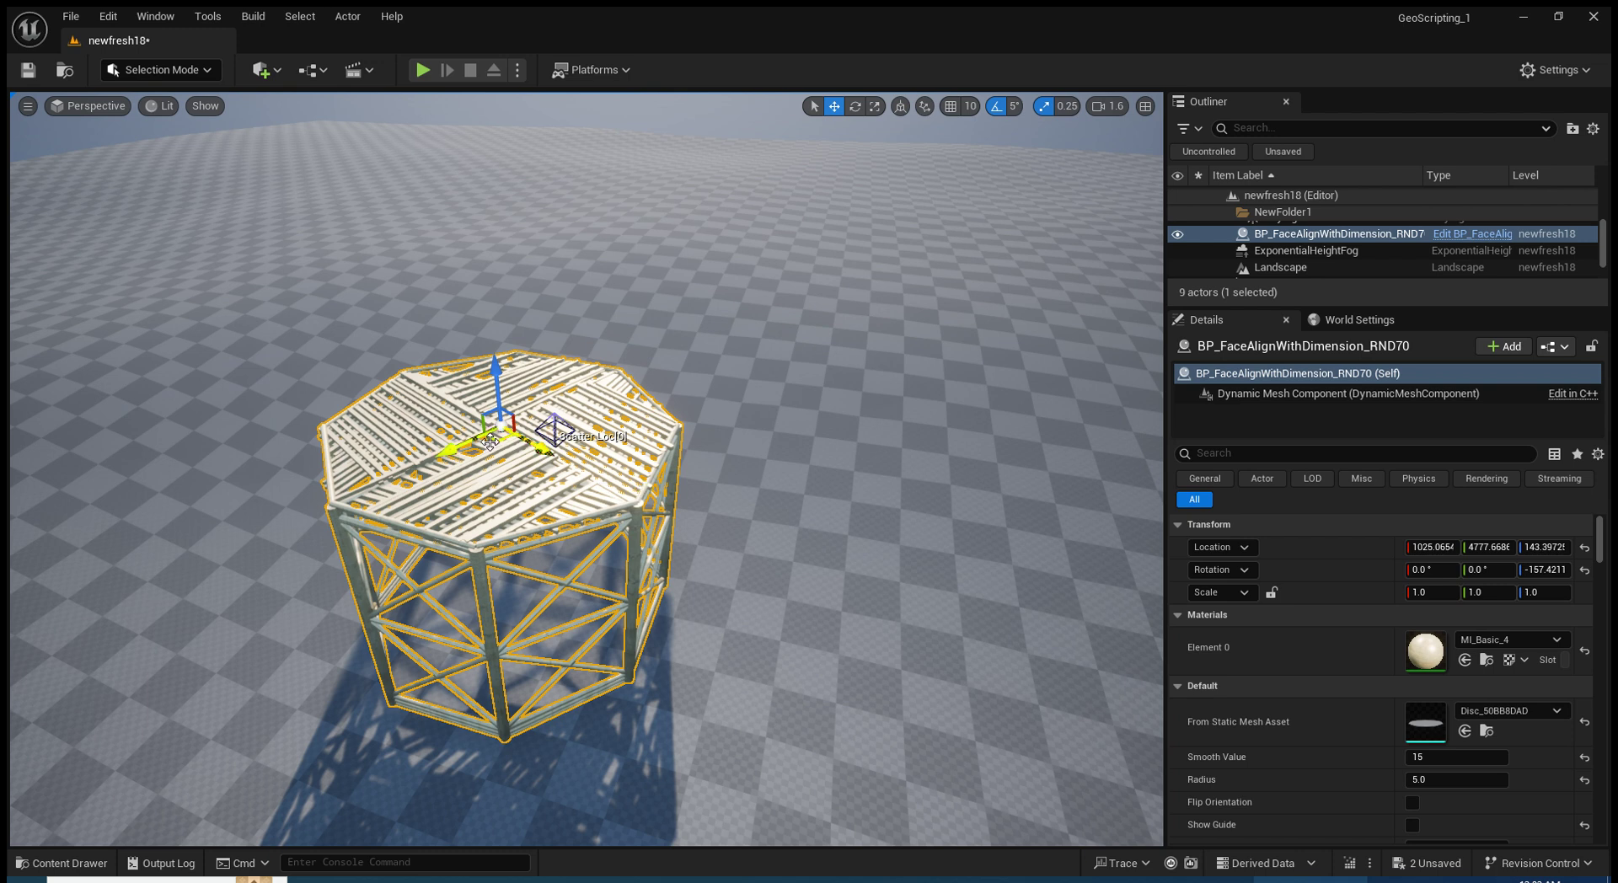
pyautogui.keyDown('alt'); pyautogui.moveTo(502, 439); pyautogui.dragTo(1063, 553); pyautogui.keyUp('alt')
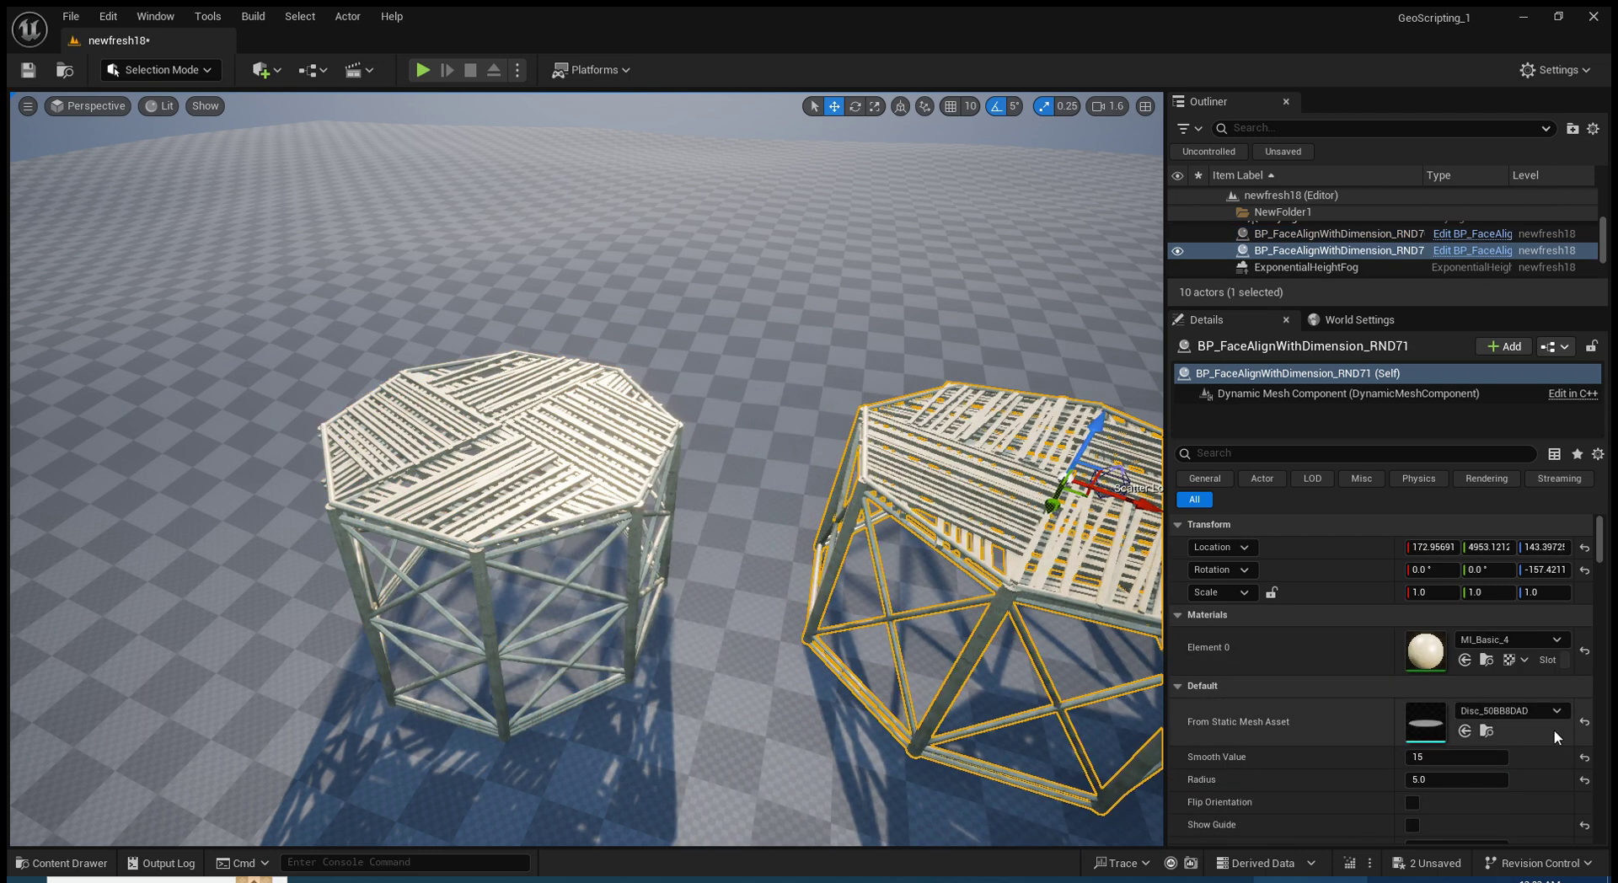
# Set the copy's From Static Mesh Asset to Rectangle_5366FC09
pyautogui.click(1491, 717)
pyautogui.click(1487, 731)
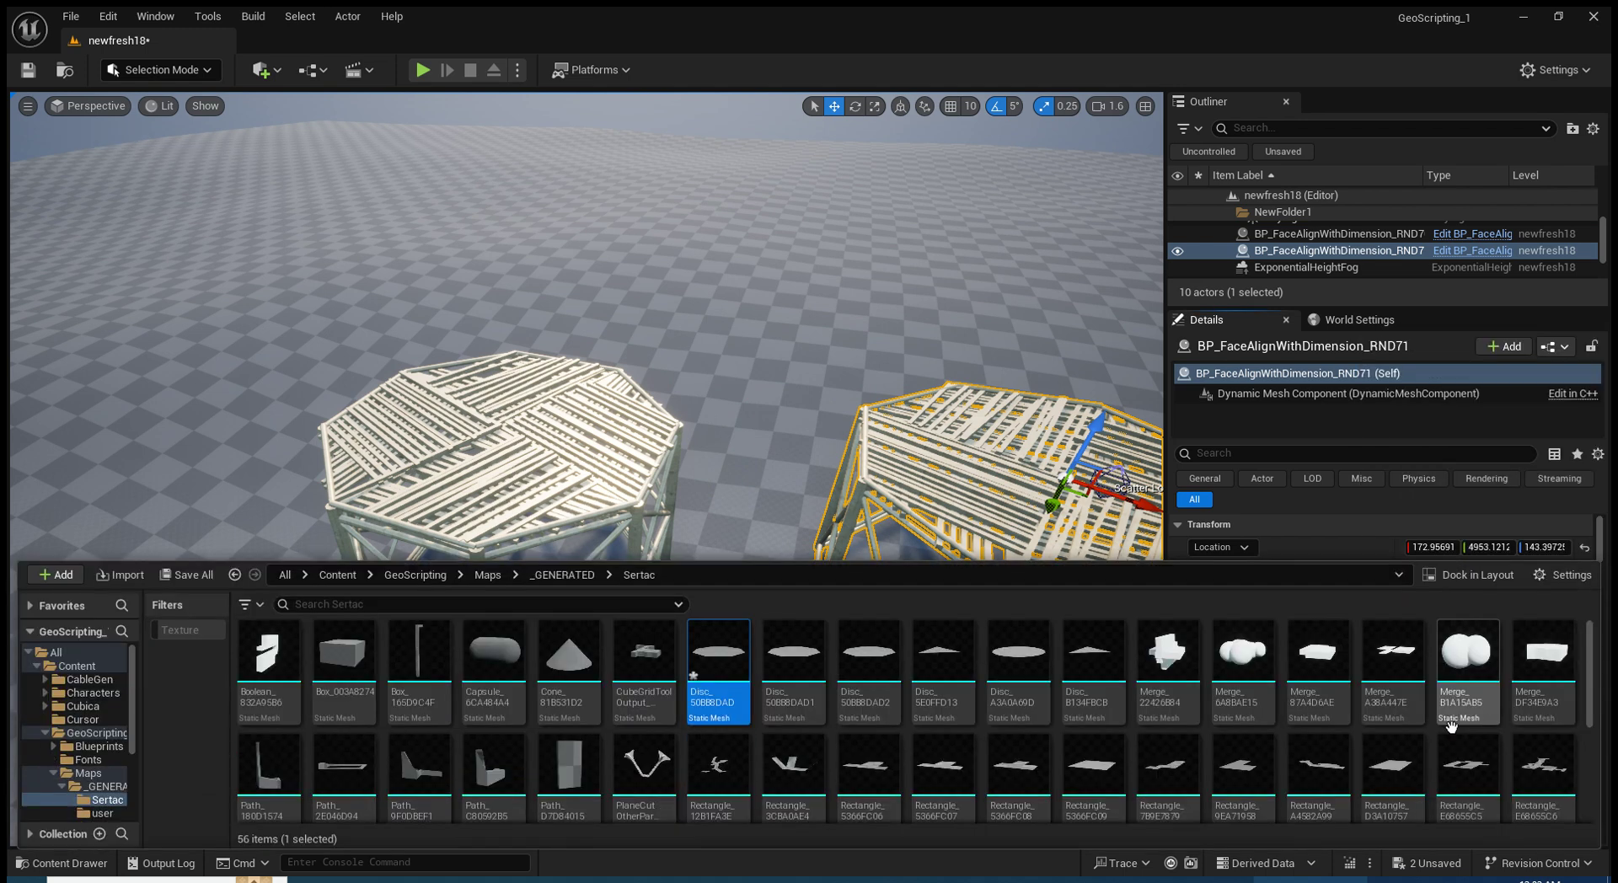
pyautogui.click(1099, 757)
pyautogui.hotkey('ctrl', 'space')
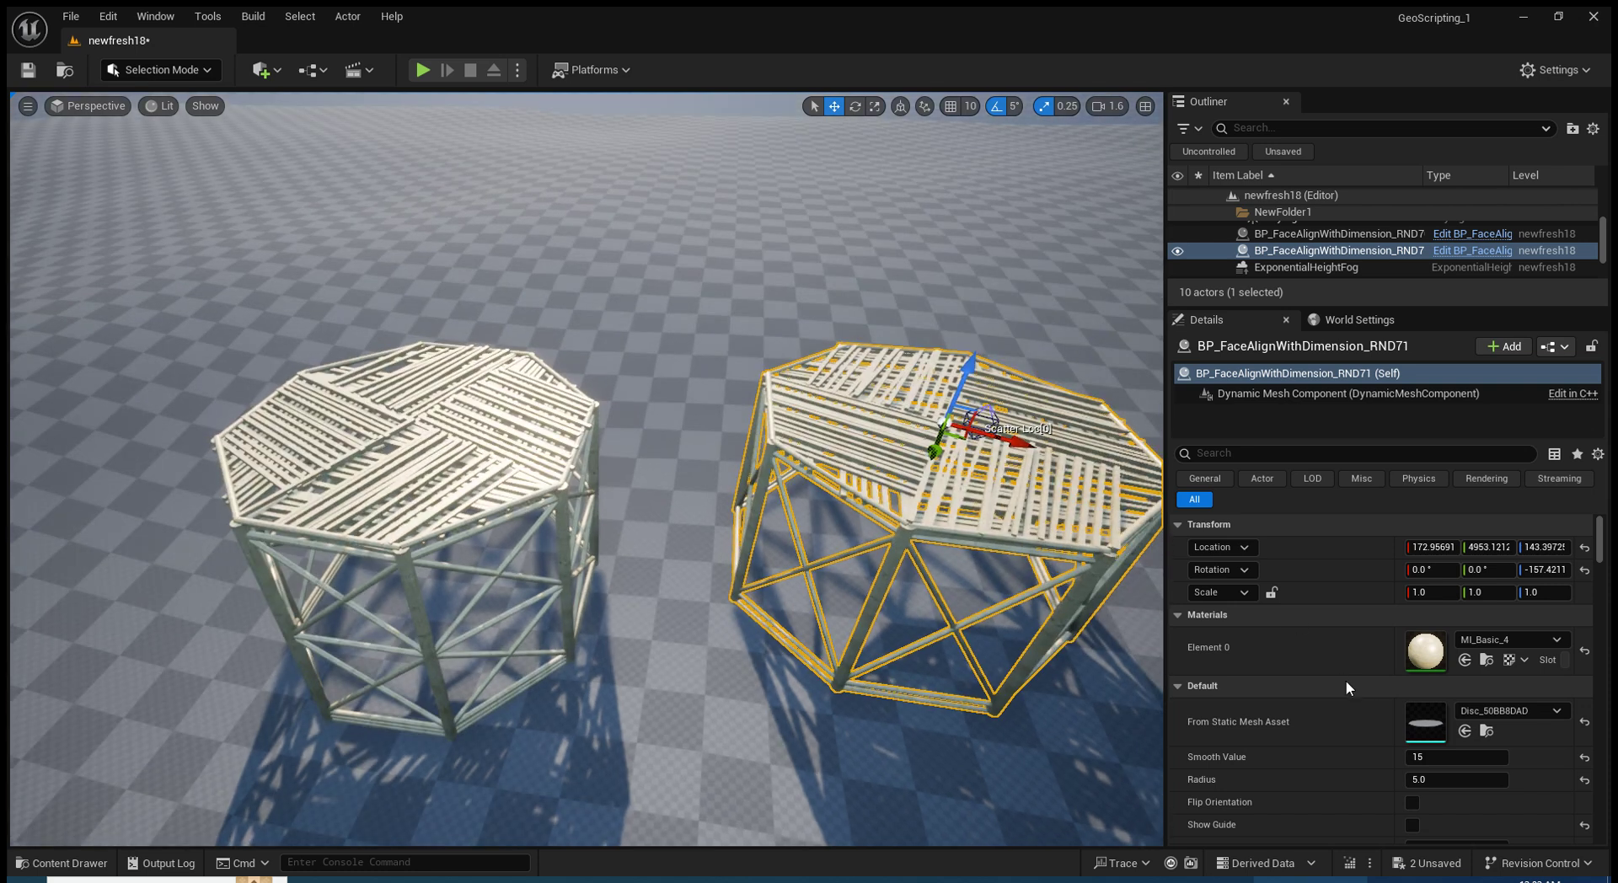
pyautogui.click(1465, 731)
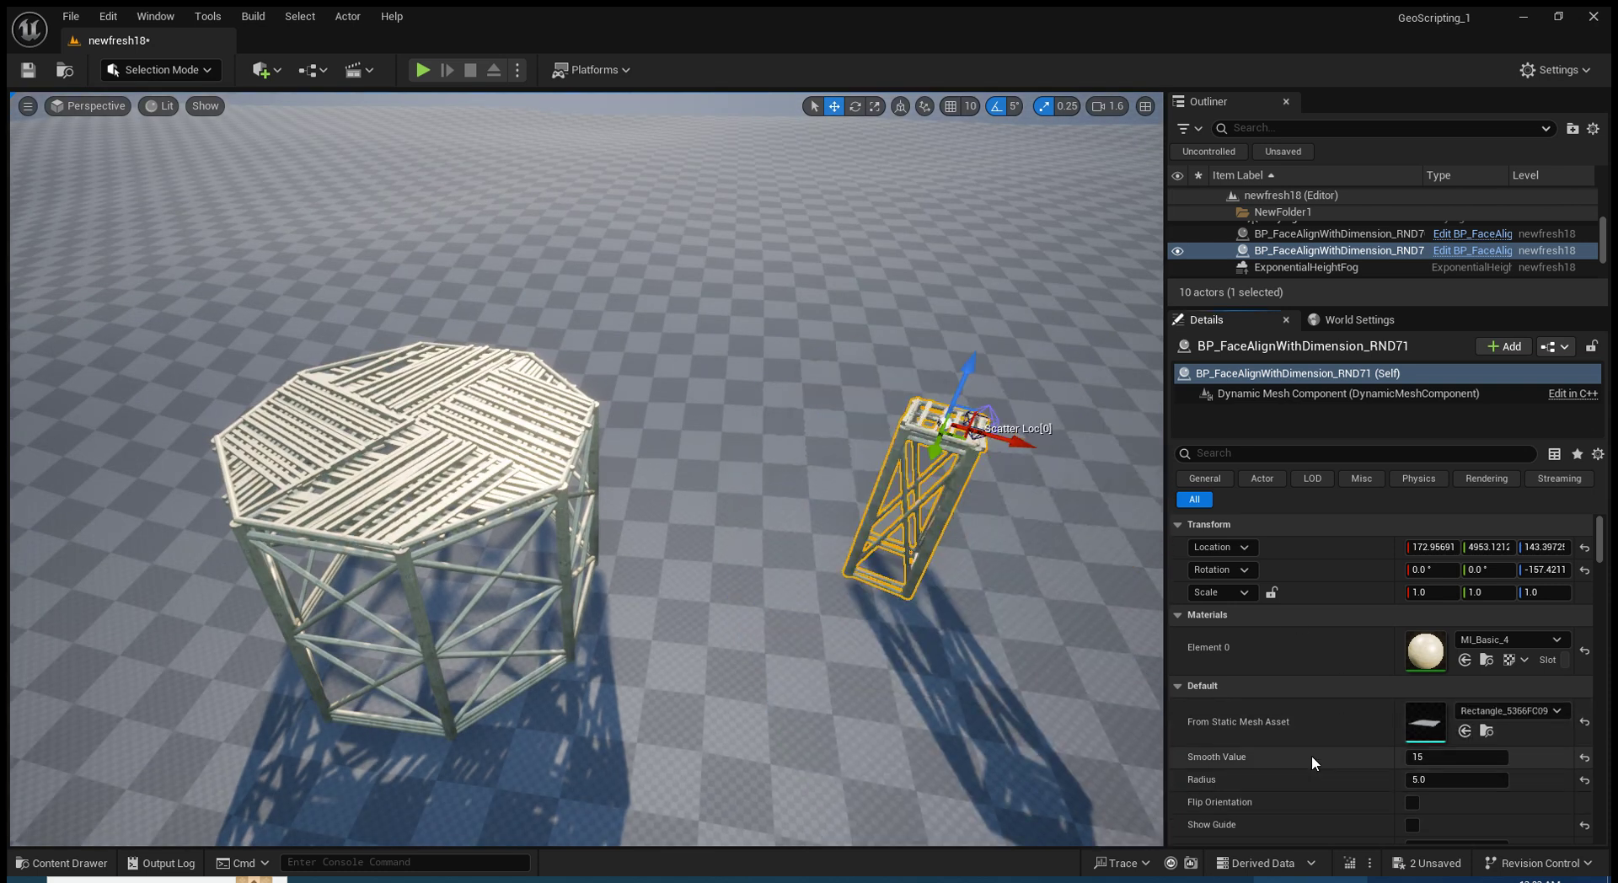
pyautogui.hotkey('ctrl', 'space')
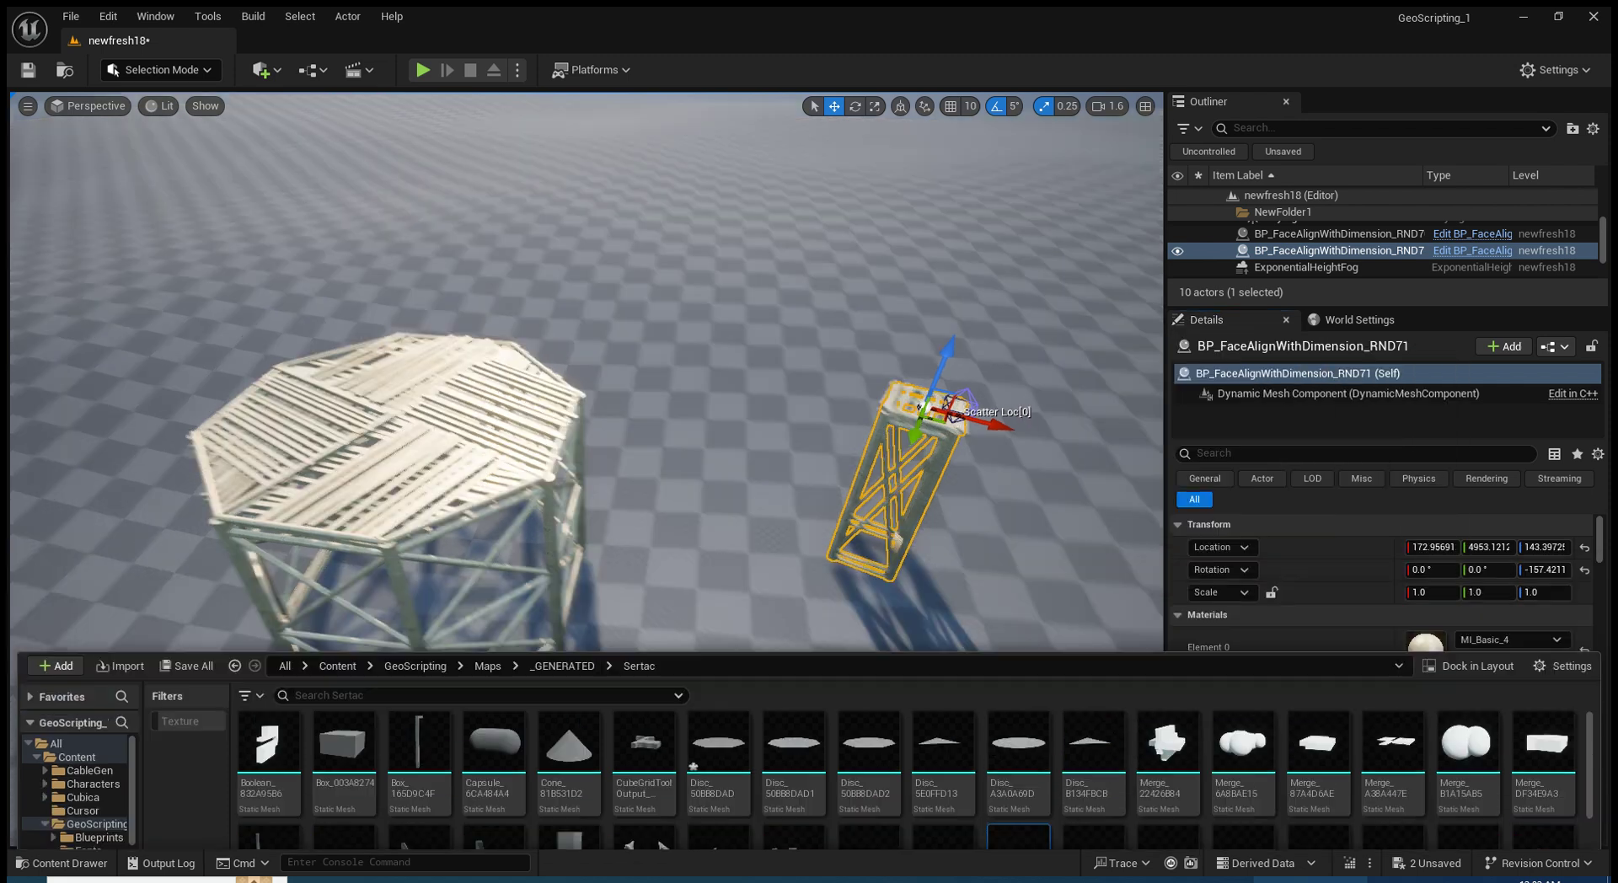
# Confirm the Rectangle_5366FC09 base mesh and raise the truss copy off the ground
pyautogui.hotkey('ctrl', 'space')
pyautogui.click(1465, 731)
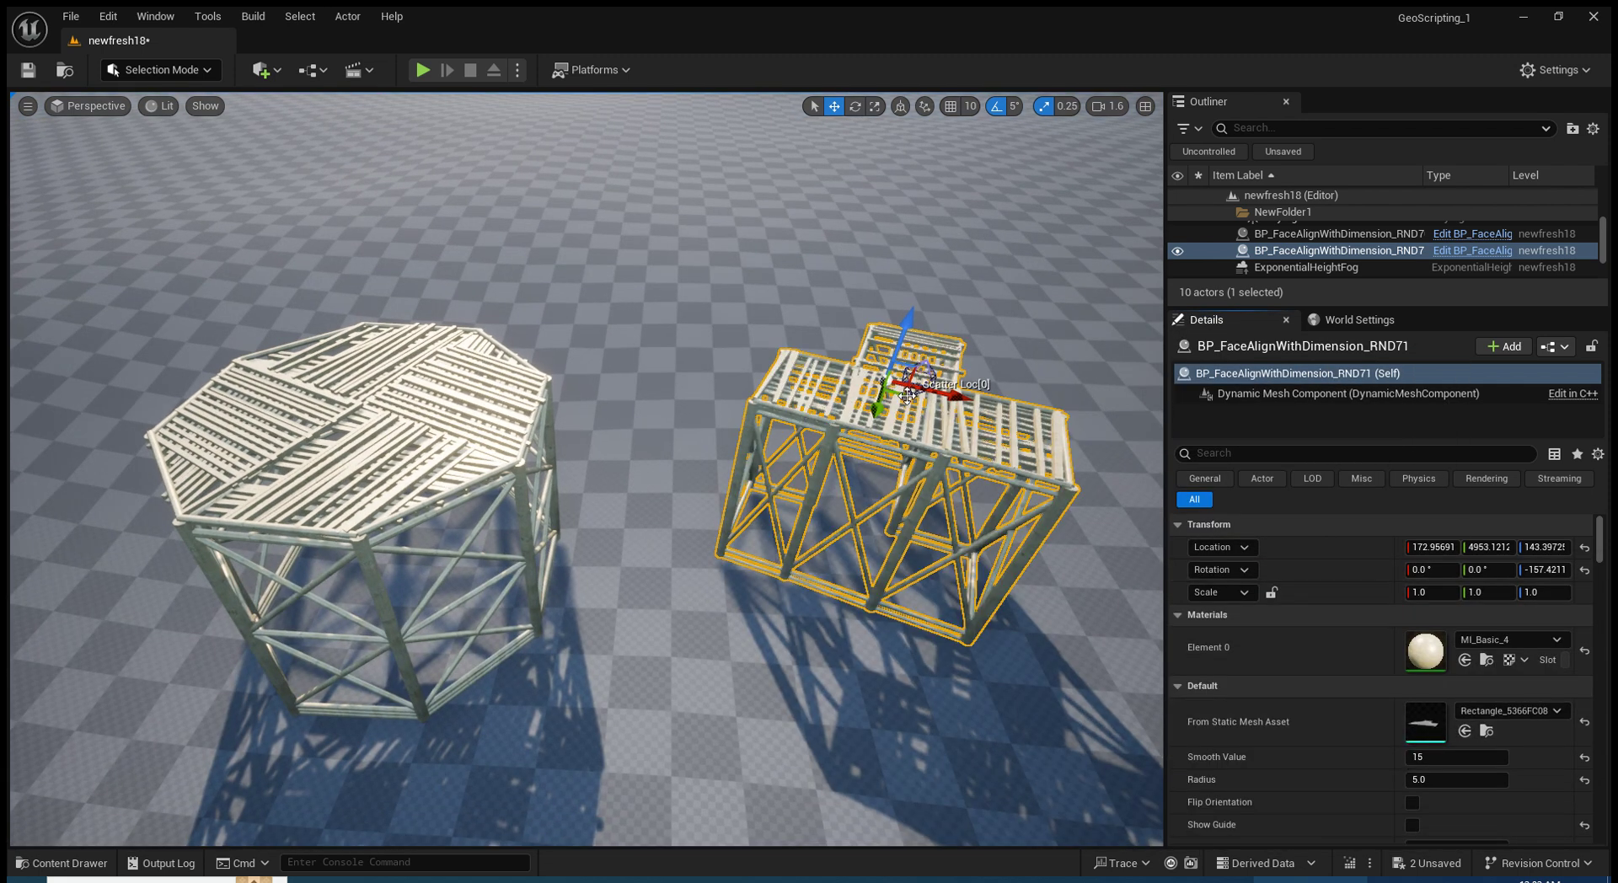
pyautogui.moveTo(907, 395); pyautogui.dragTo(976, 262)
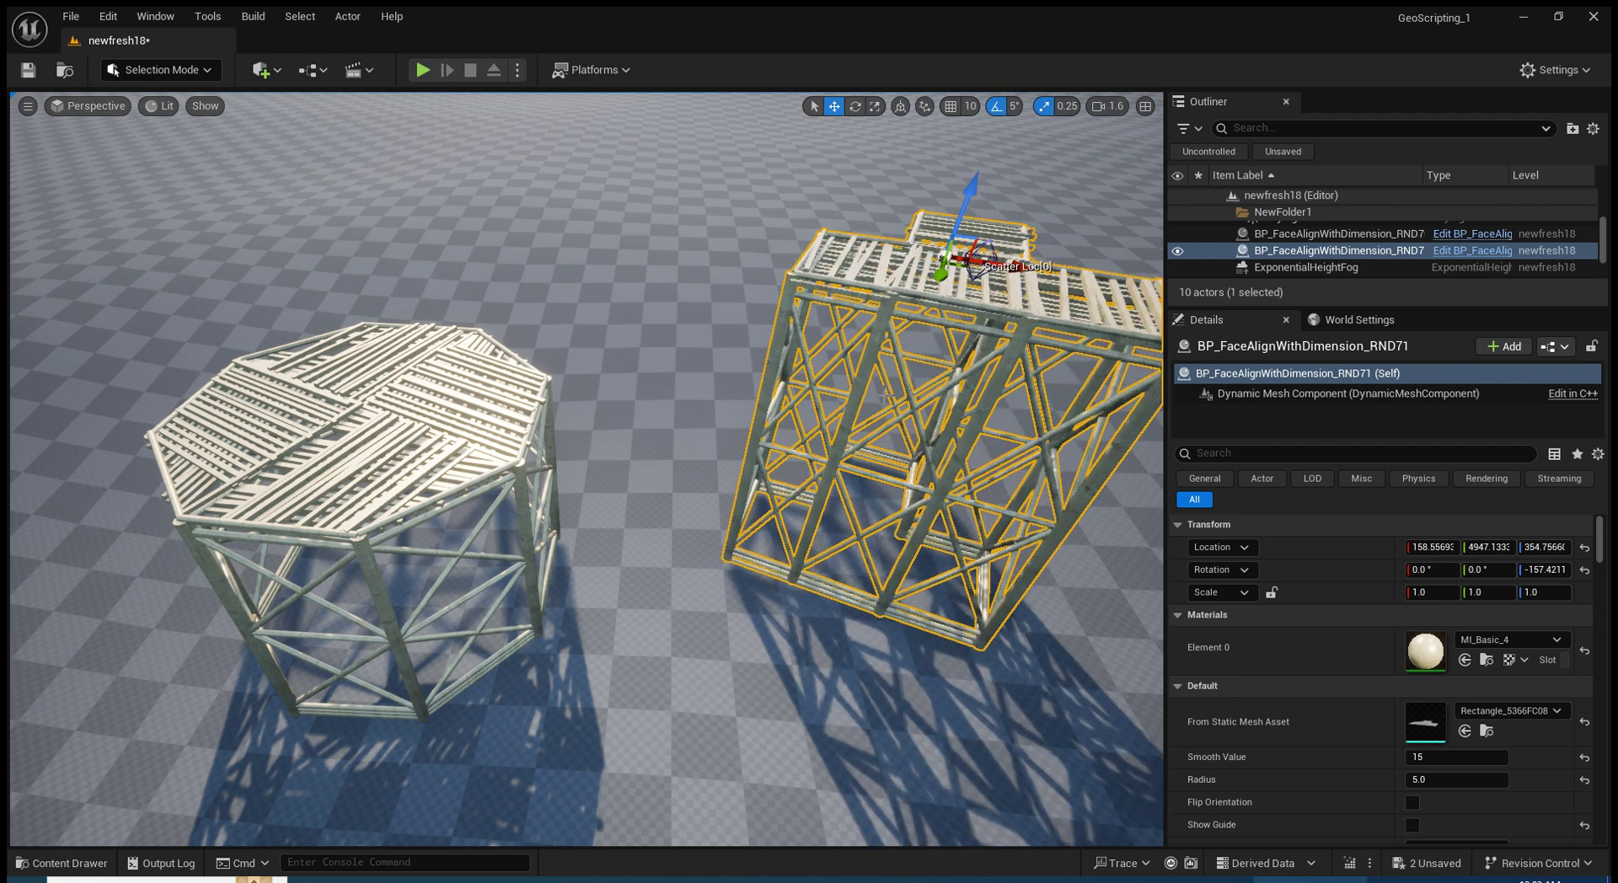
pyautogui.moveTo(753, 657); pyautogui.dragTo(741, 539, button='right')
# Rotate the truss to about -87.4° and shift it toward the octagonal tower
pyautogui.press('e')
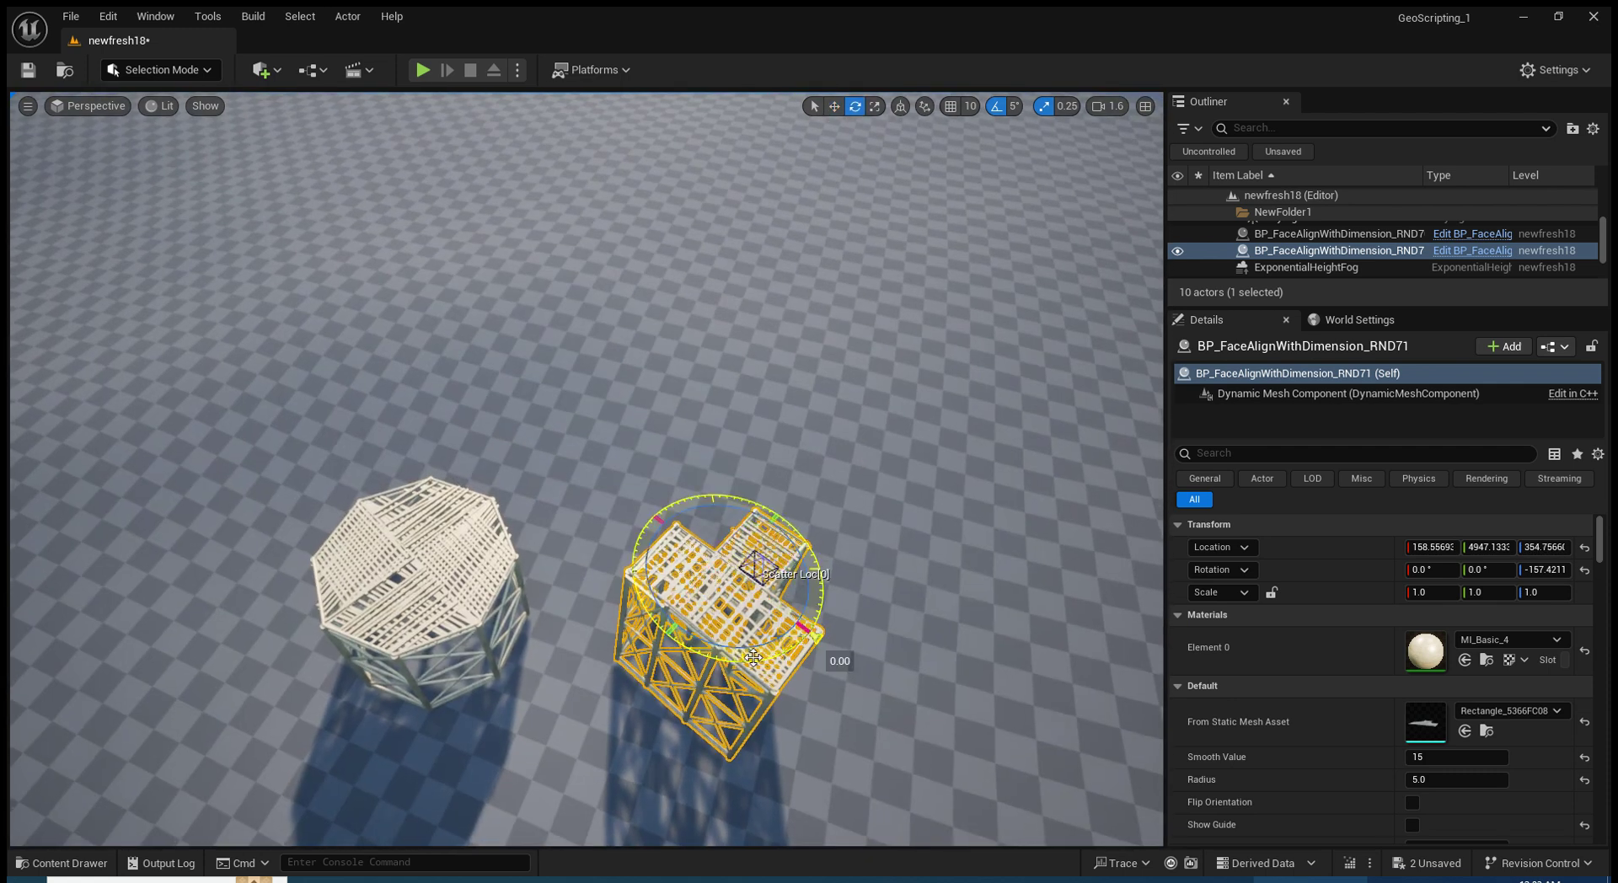
pyautogui.moveTo(752, 658); pyautogui.dragTo(661, 690)
pyautogui.press('w')
pyautogui.moveTo(699, 590); pyautogui.dragTo(649, 692)
pyautogui.moveTo(649, 692); pyautogui.dragTo(648, 589, button='right')
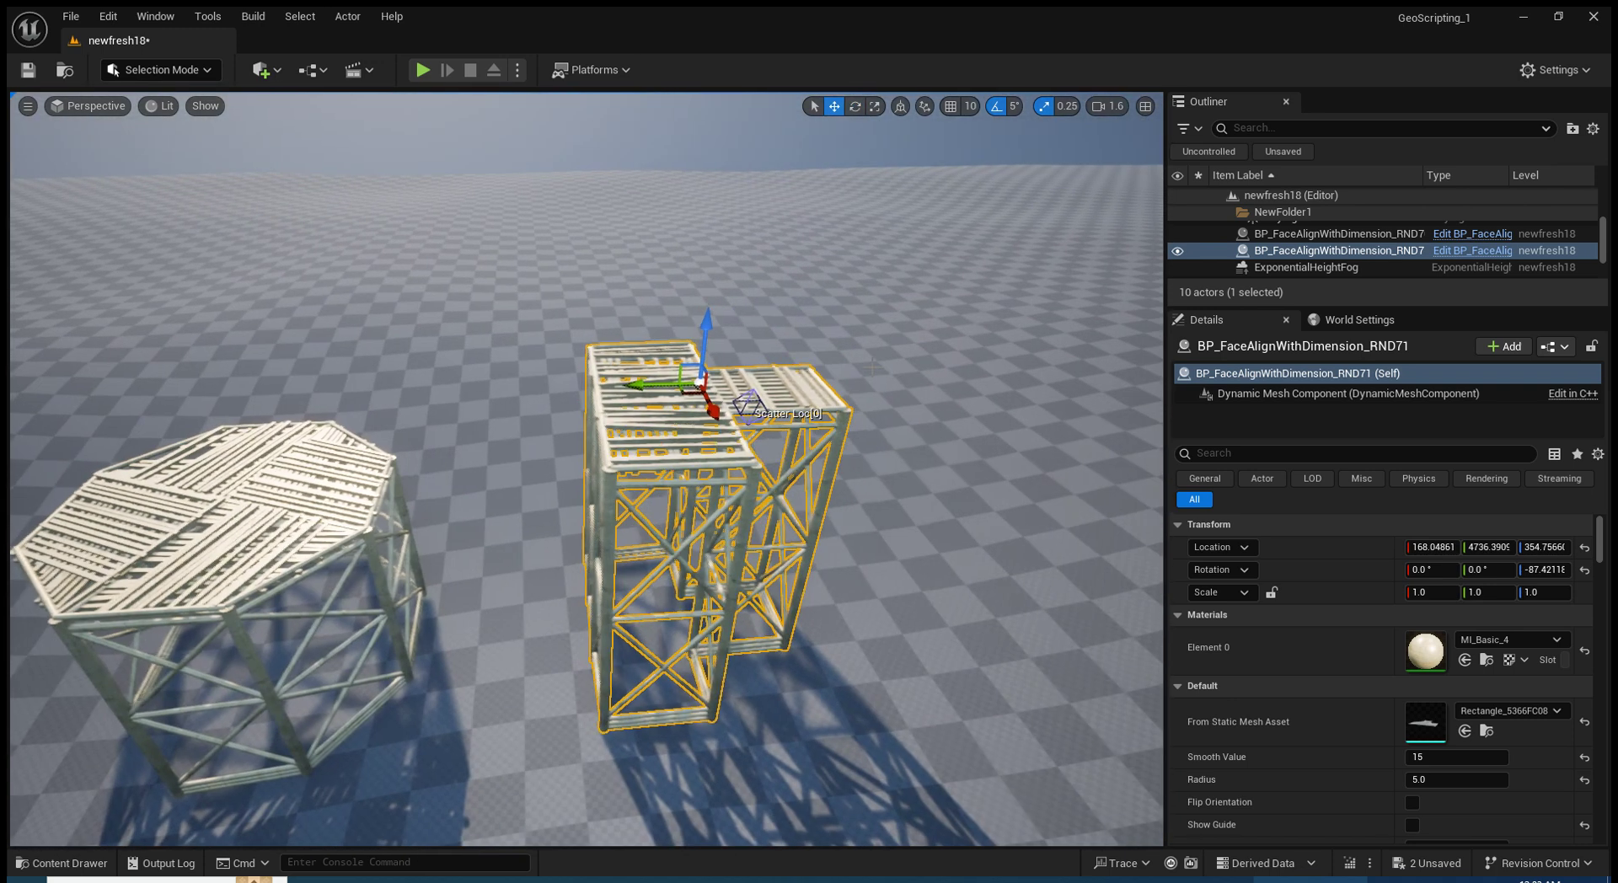
# Move the view closer to the towers and open the Content Drawer for searching
pyautogui.scroll(-2, 1351, 262)
pyautogui.scroll(3, 1351, 262)
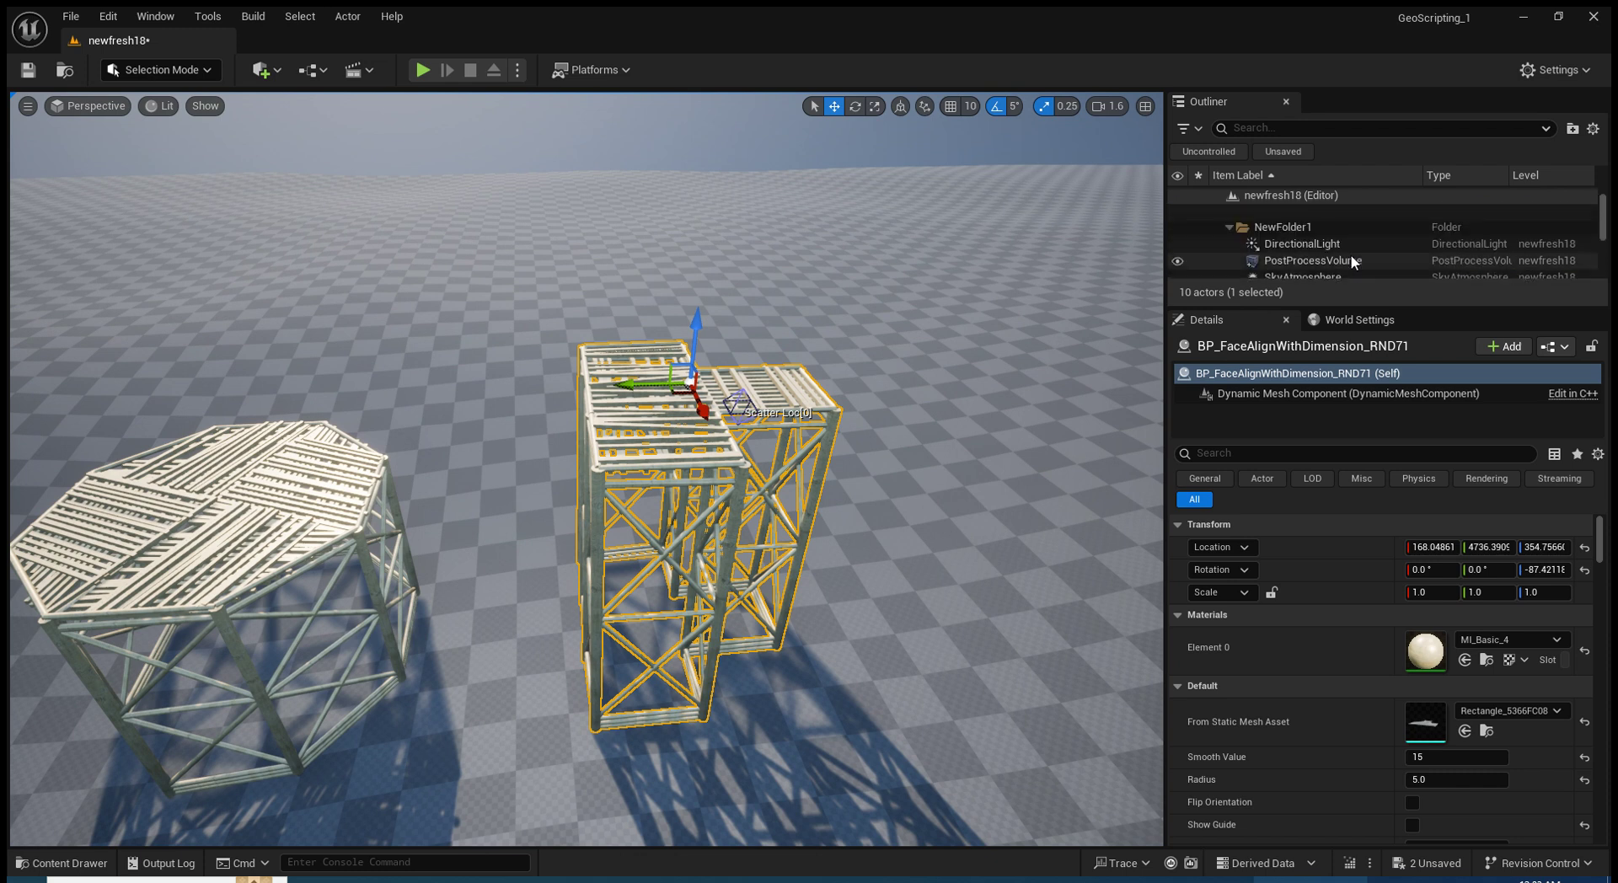
pyautogui.scroll(2, 1351, 260)
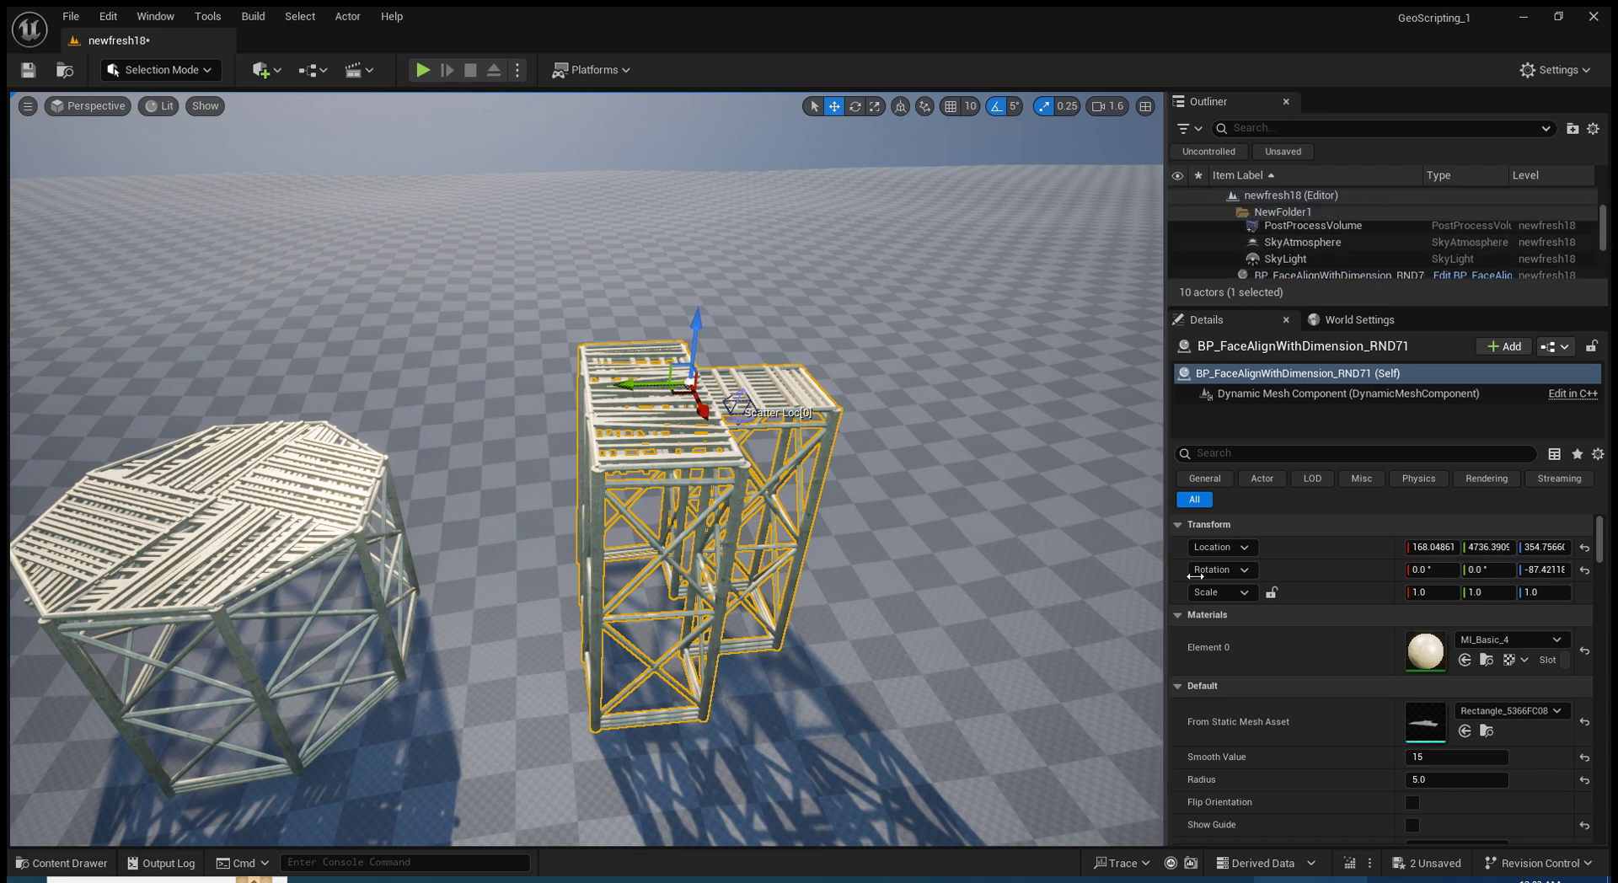
pyautogui.moveTo(423, 597); pyautogui.dragTo(423, 582, button='right')
pyautogui.hotkey('ctrl', 'space')
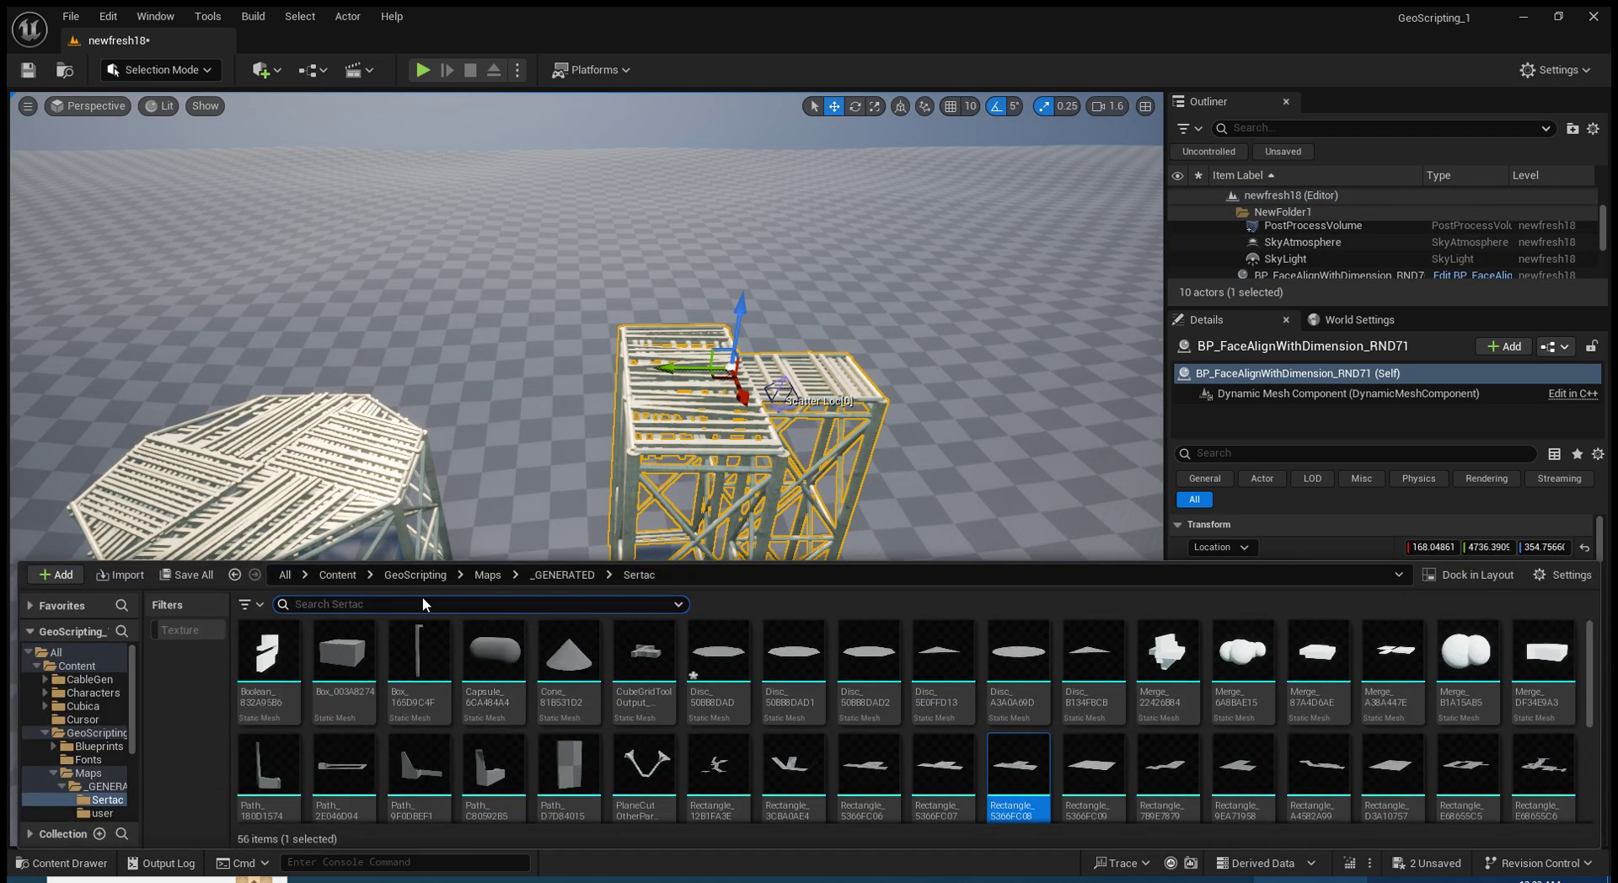
# Search 'brid' and place a BP_ProximityBridgeModule between the two towers
pyautogui.write('brid')
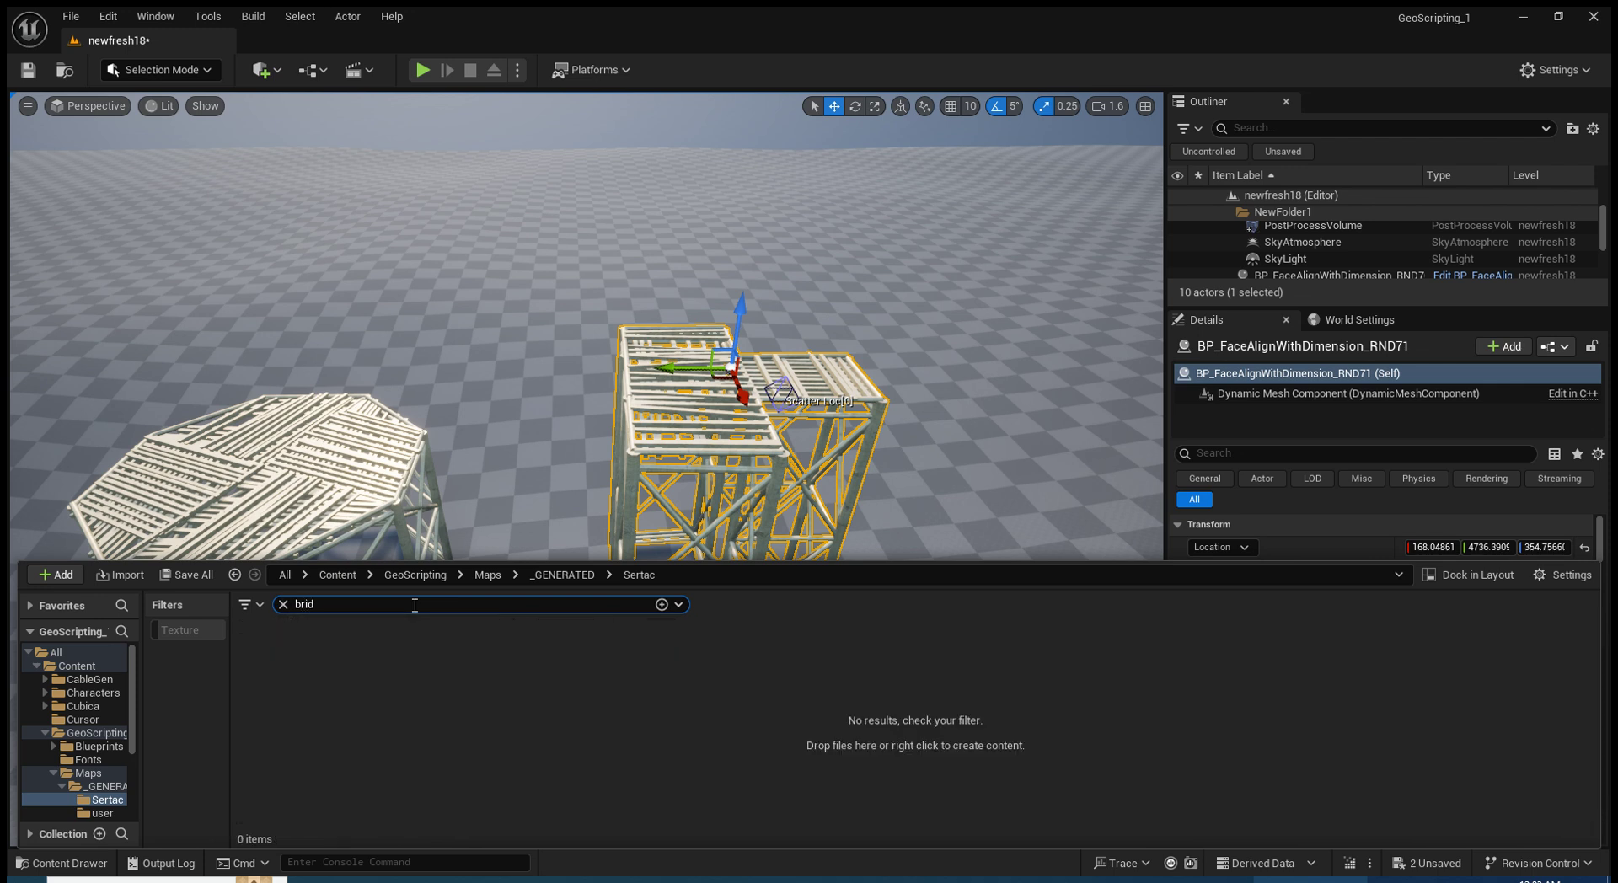
pyautogui.click(414, 575)
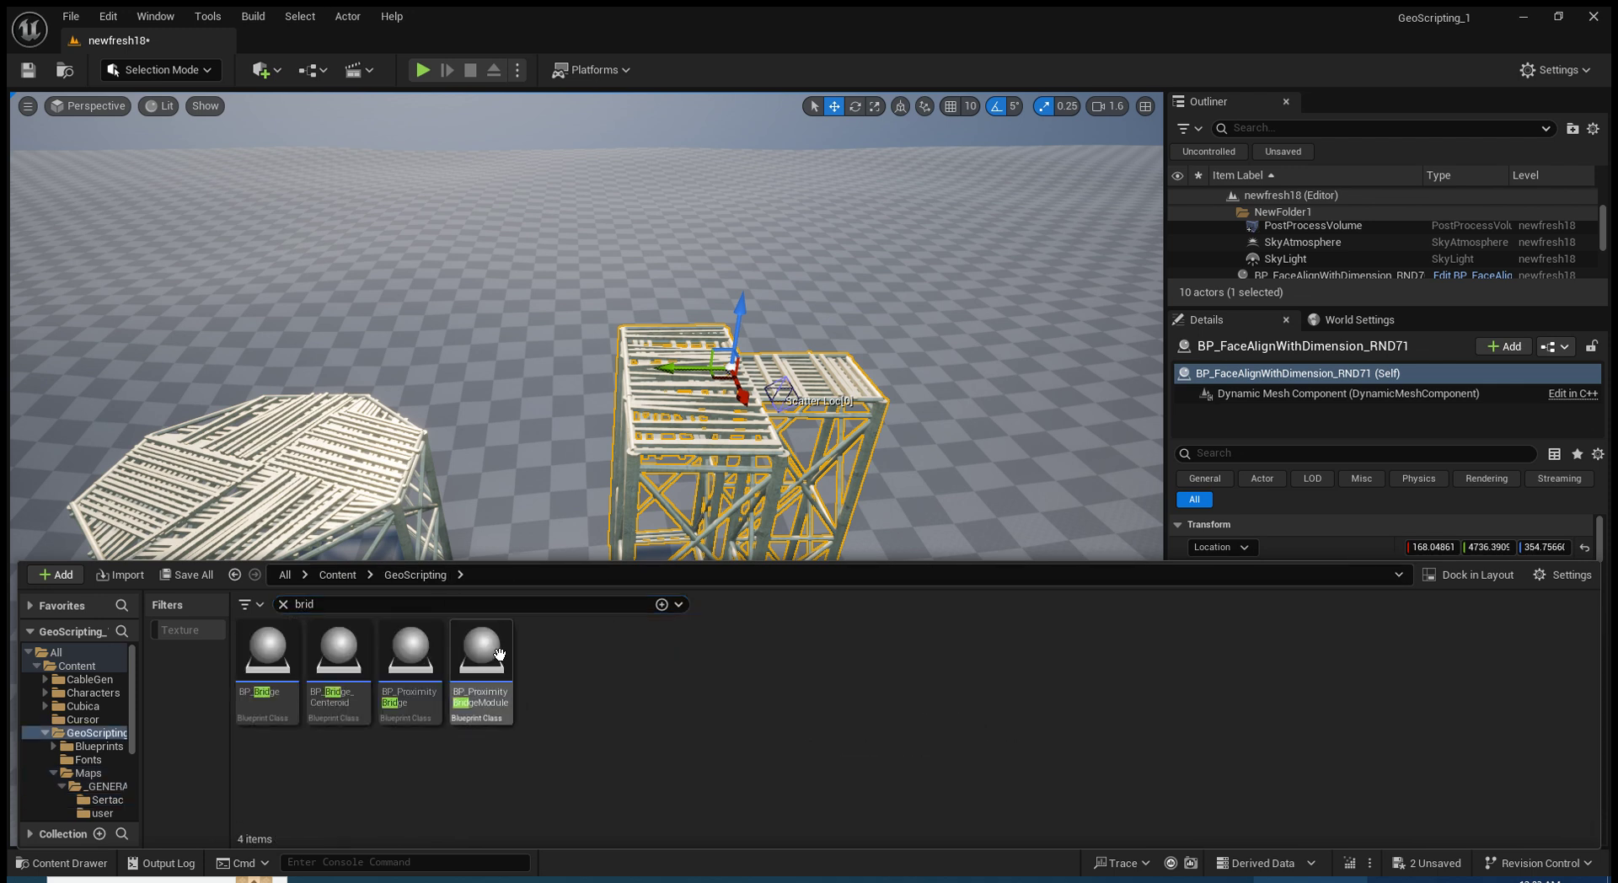
pyautogui.moveTo(499, 654); pyautogui.dragTo(536, 517)
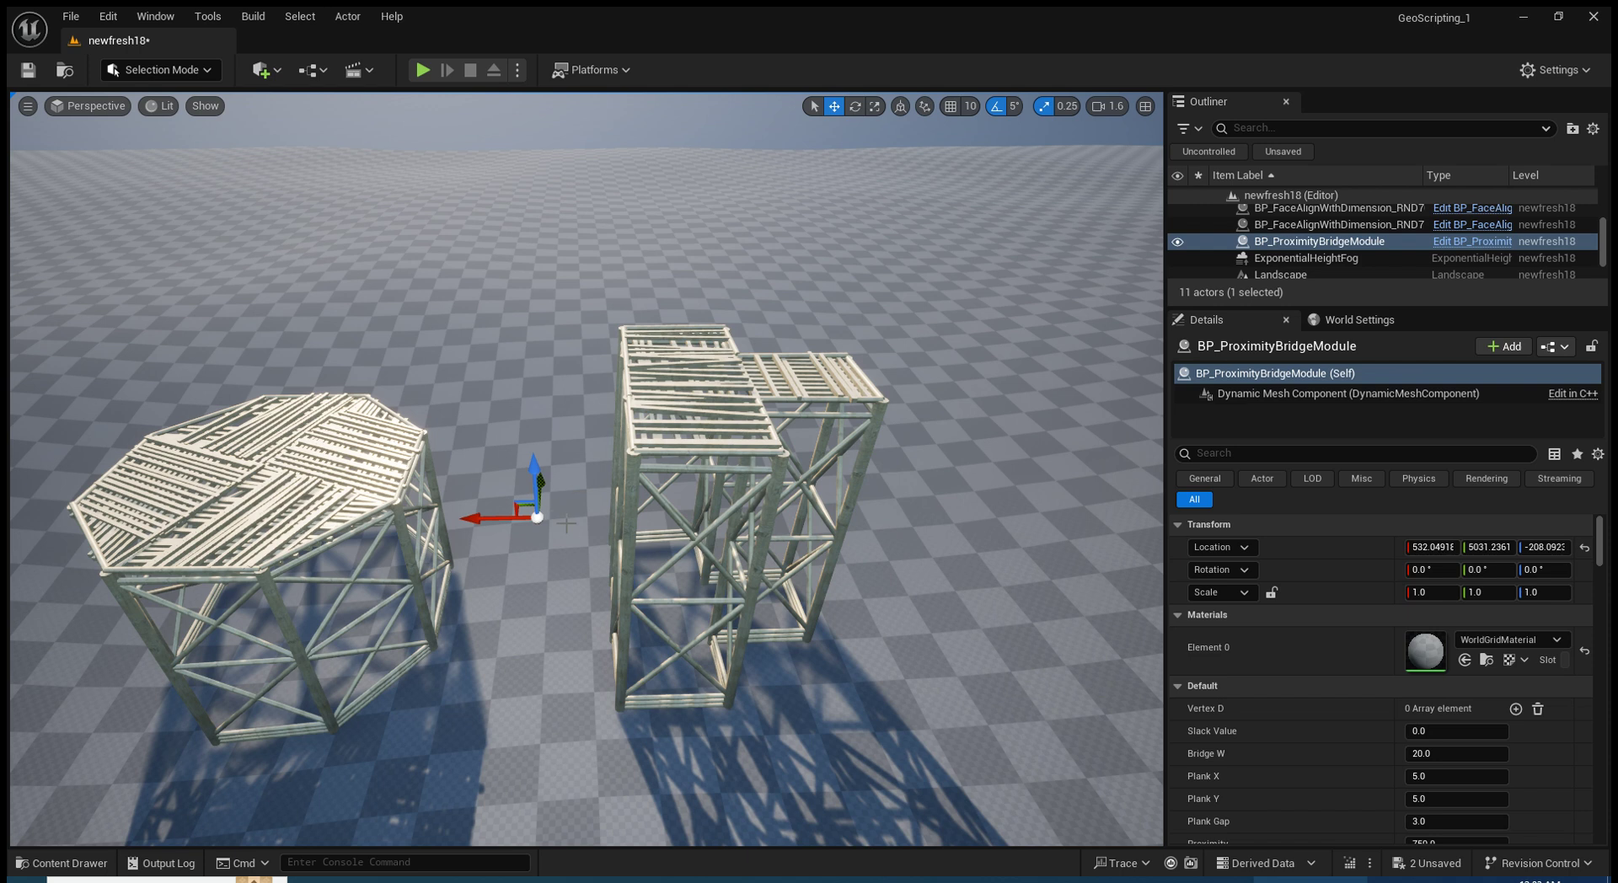
# Eyedrop the square truss tower into DM1 and the octagonal tower into DM2
pyautogui.scroll(-5, 1404, 735)
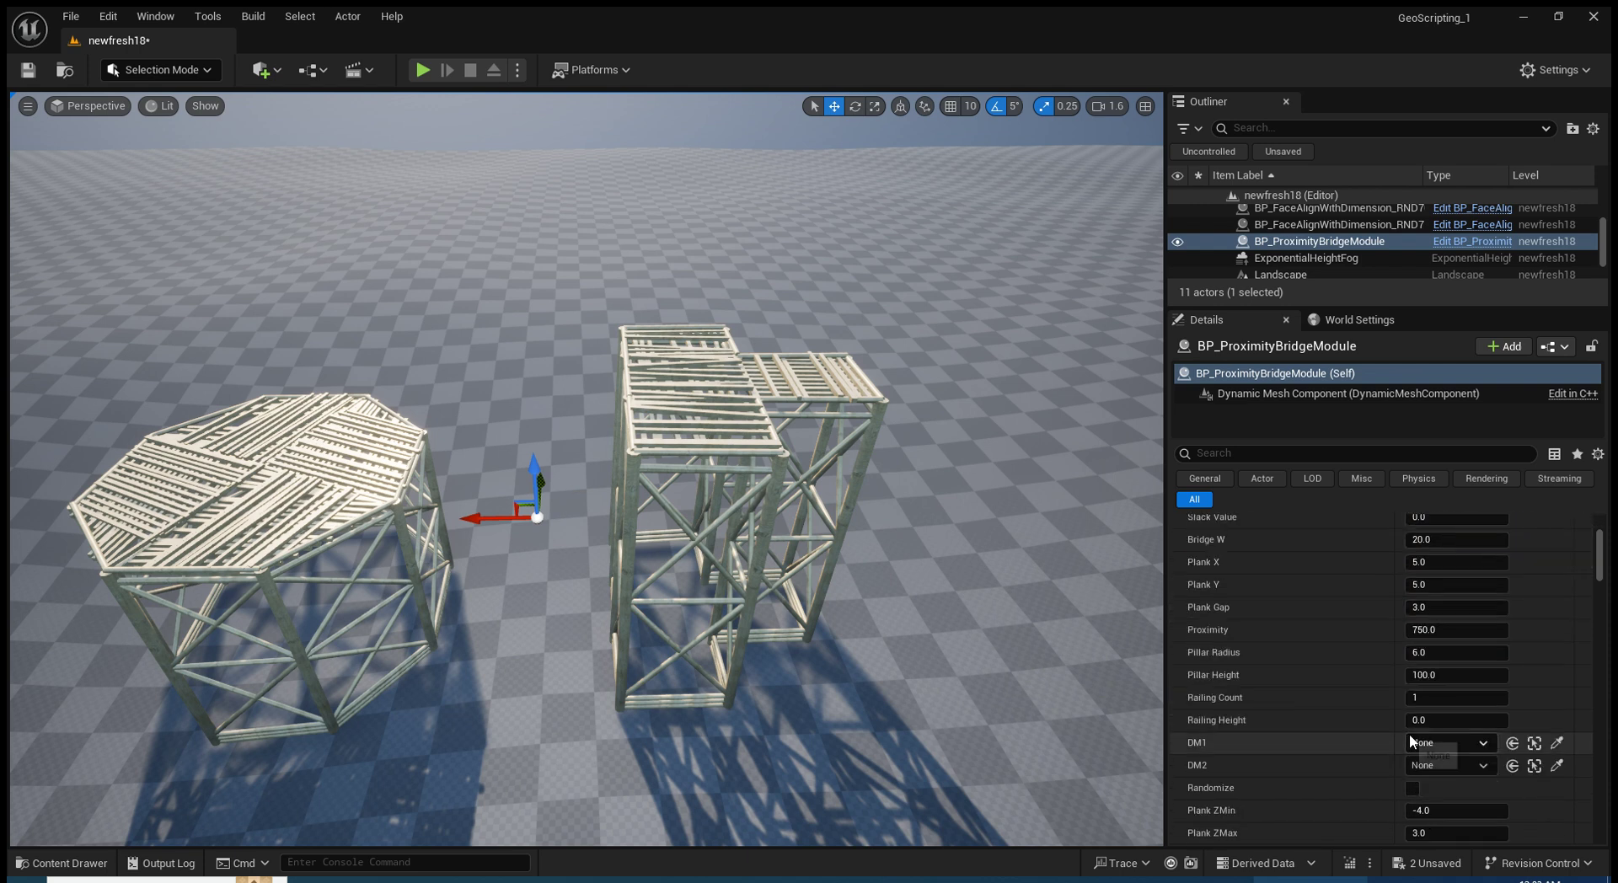
pyautogui.click(1556, 666)
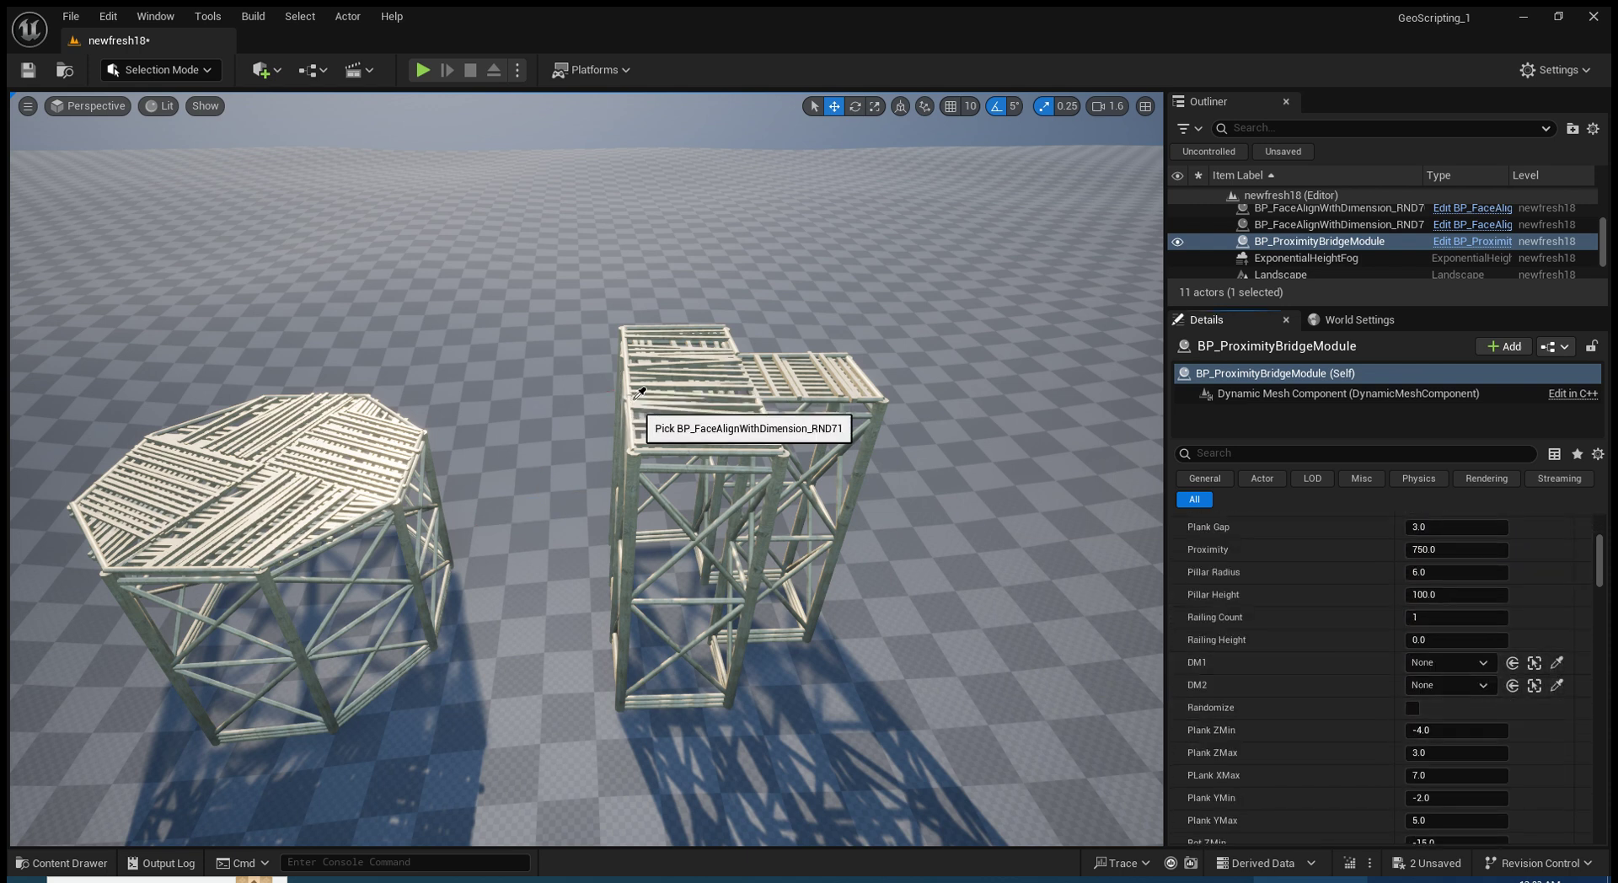
pyautogui.click(767, 447)
pyautogui.click(1556, 685)
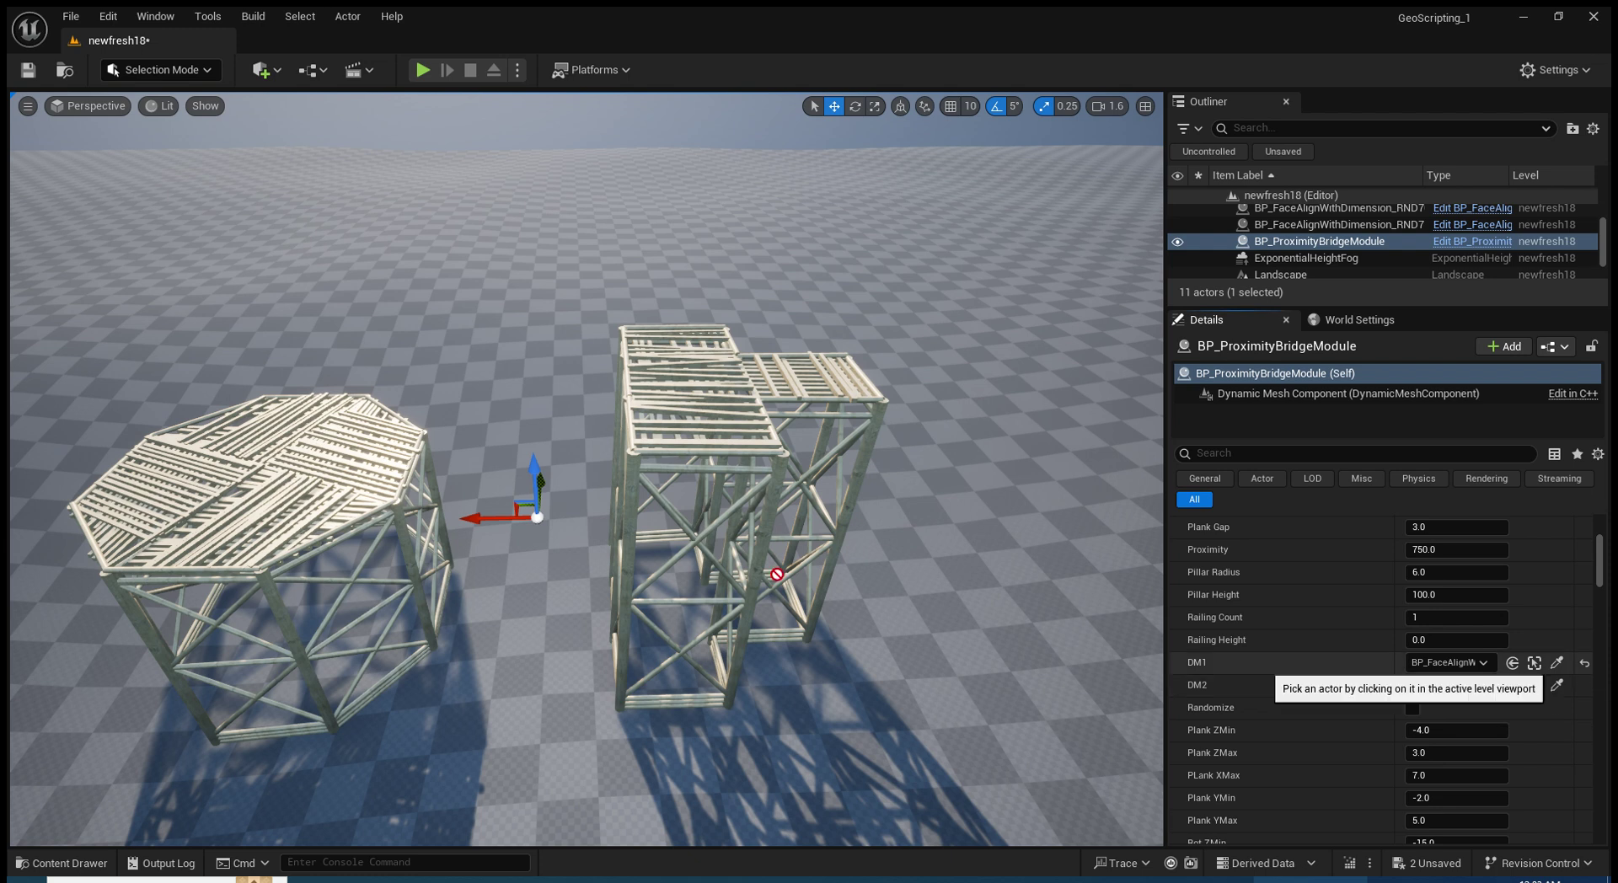
pyautogui.click(414, 463)
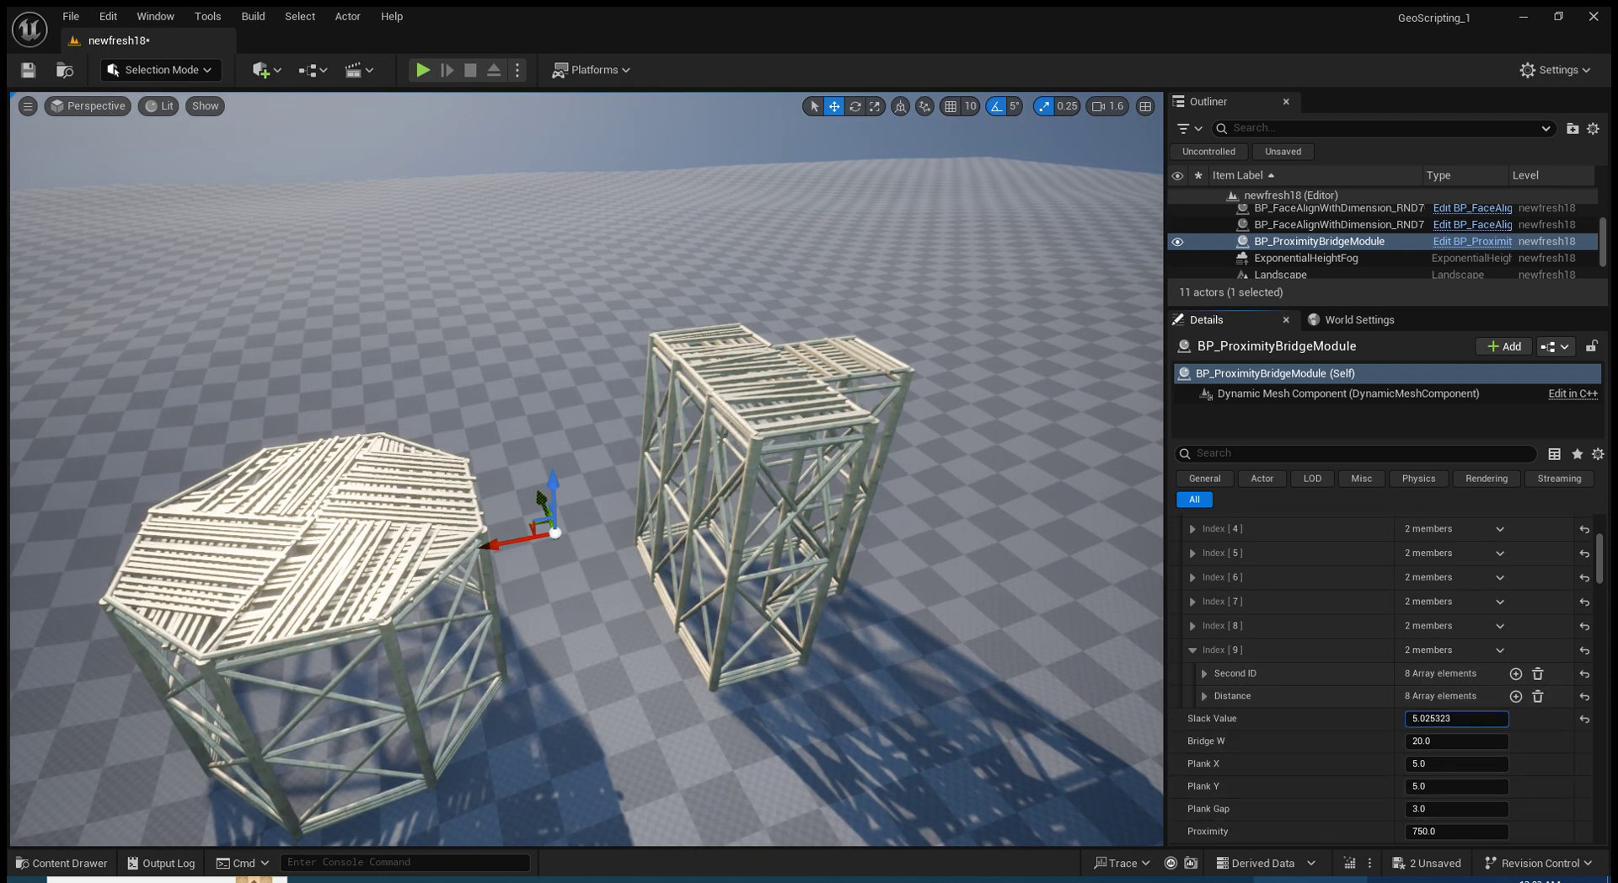
# Widen the bridge's Bridge W from 20 to about 105.7
pyautogui.moveTo(1425, 742); pyautogui.dragTo(1475, 742)
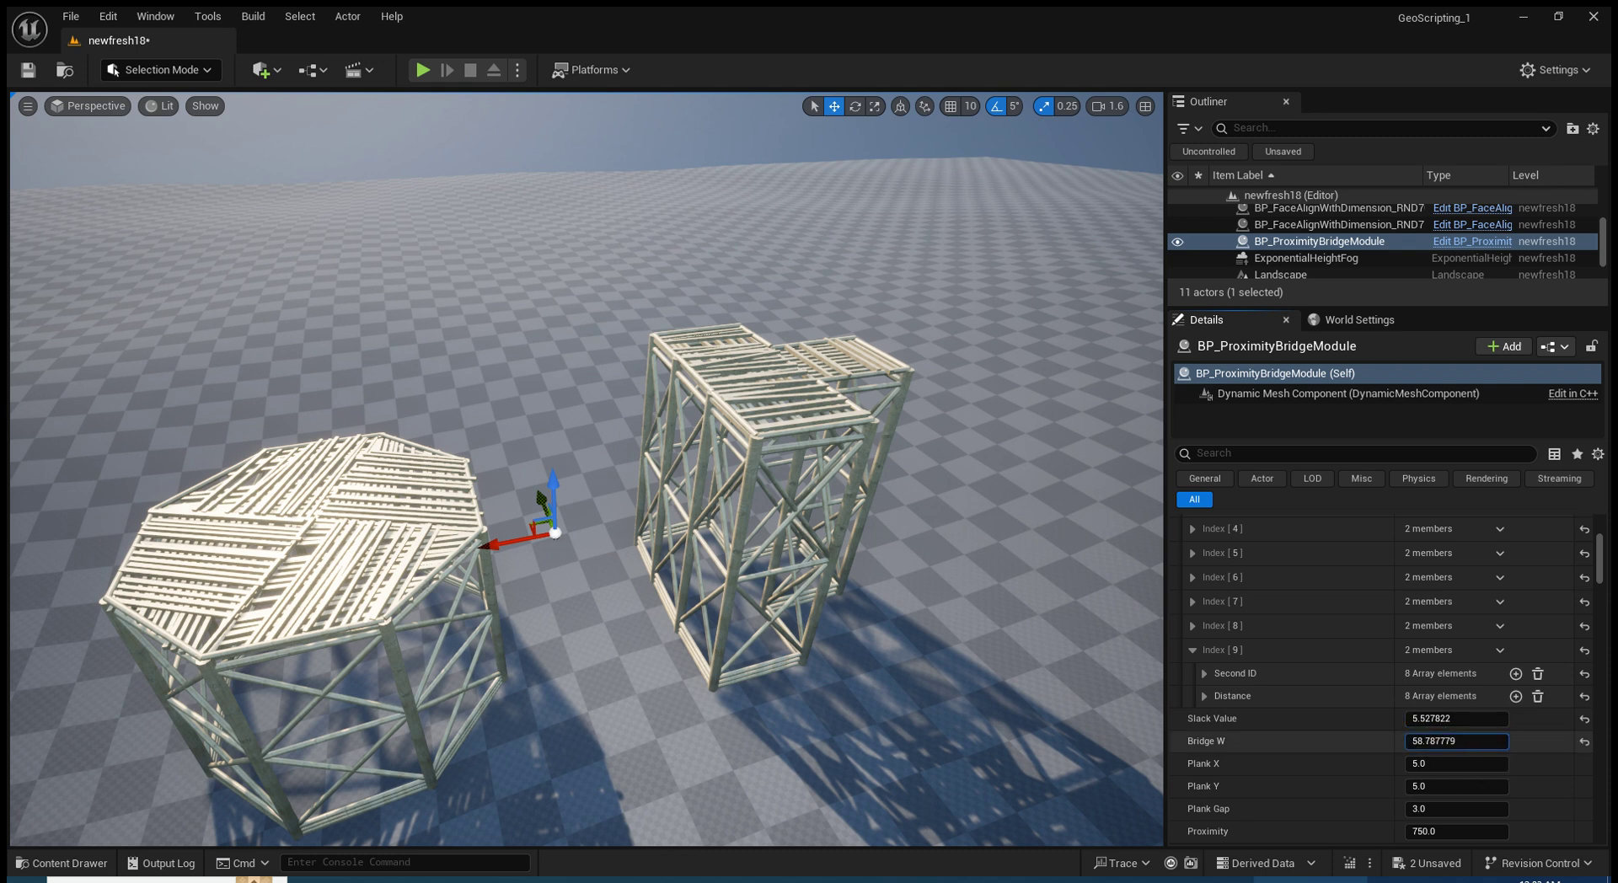
pyautogui.scroll(-3, 1429, 766)
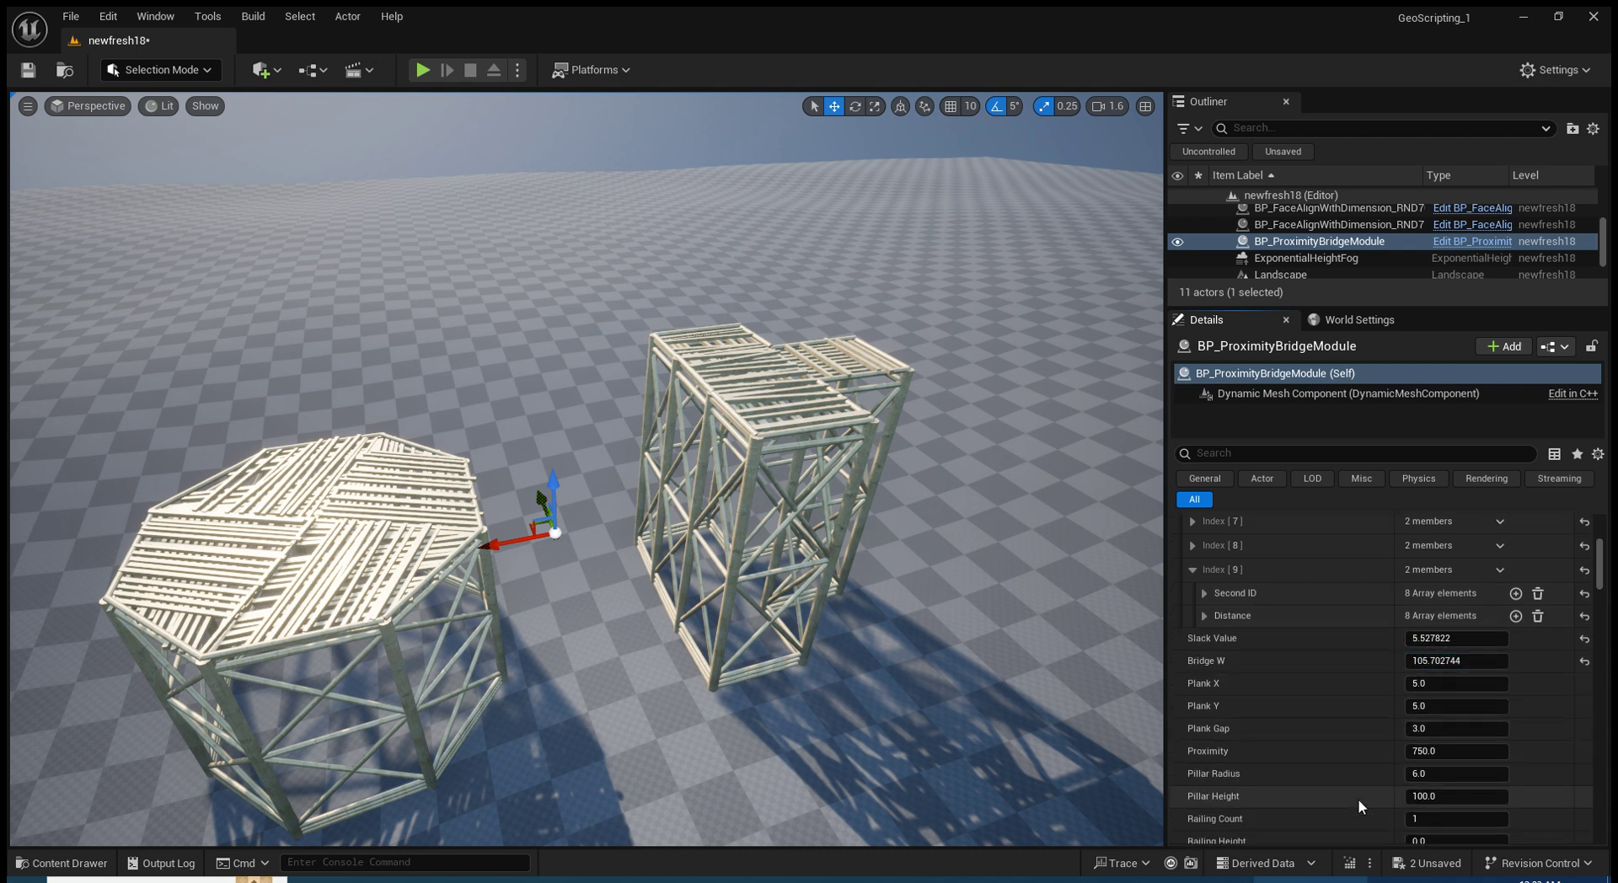
pyautogui.scroll(-2, 1428, 765)
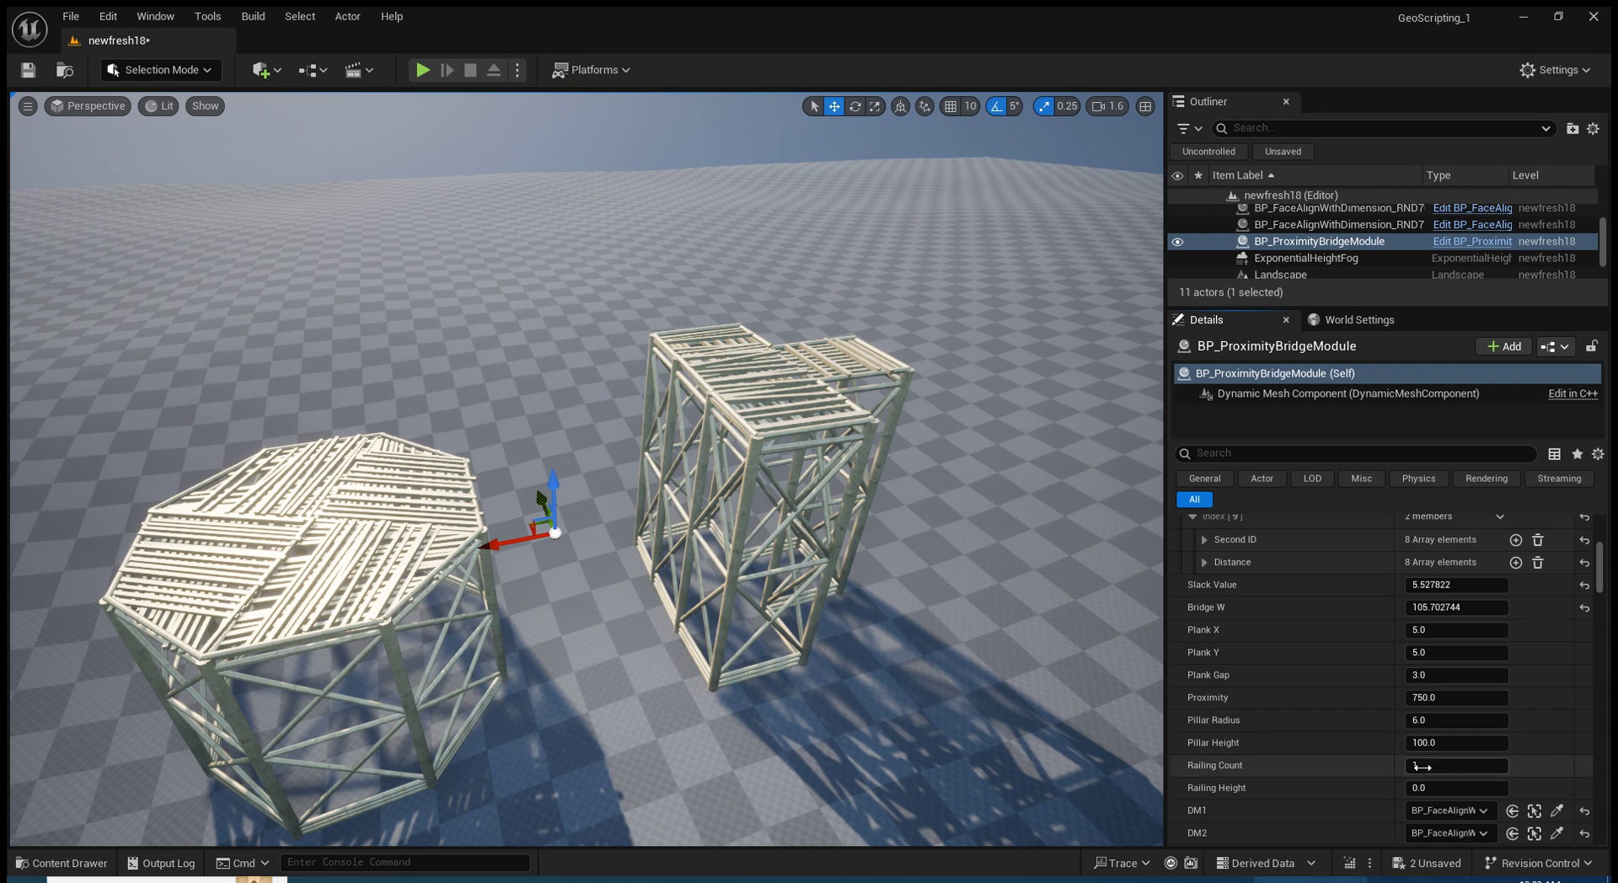
pyautogui.scroll(-1, 1397, 781)
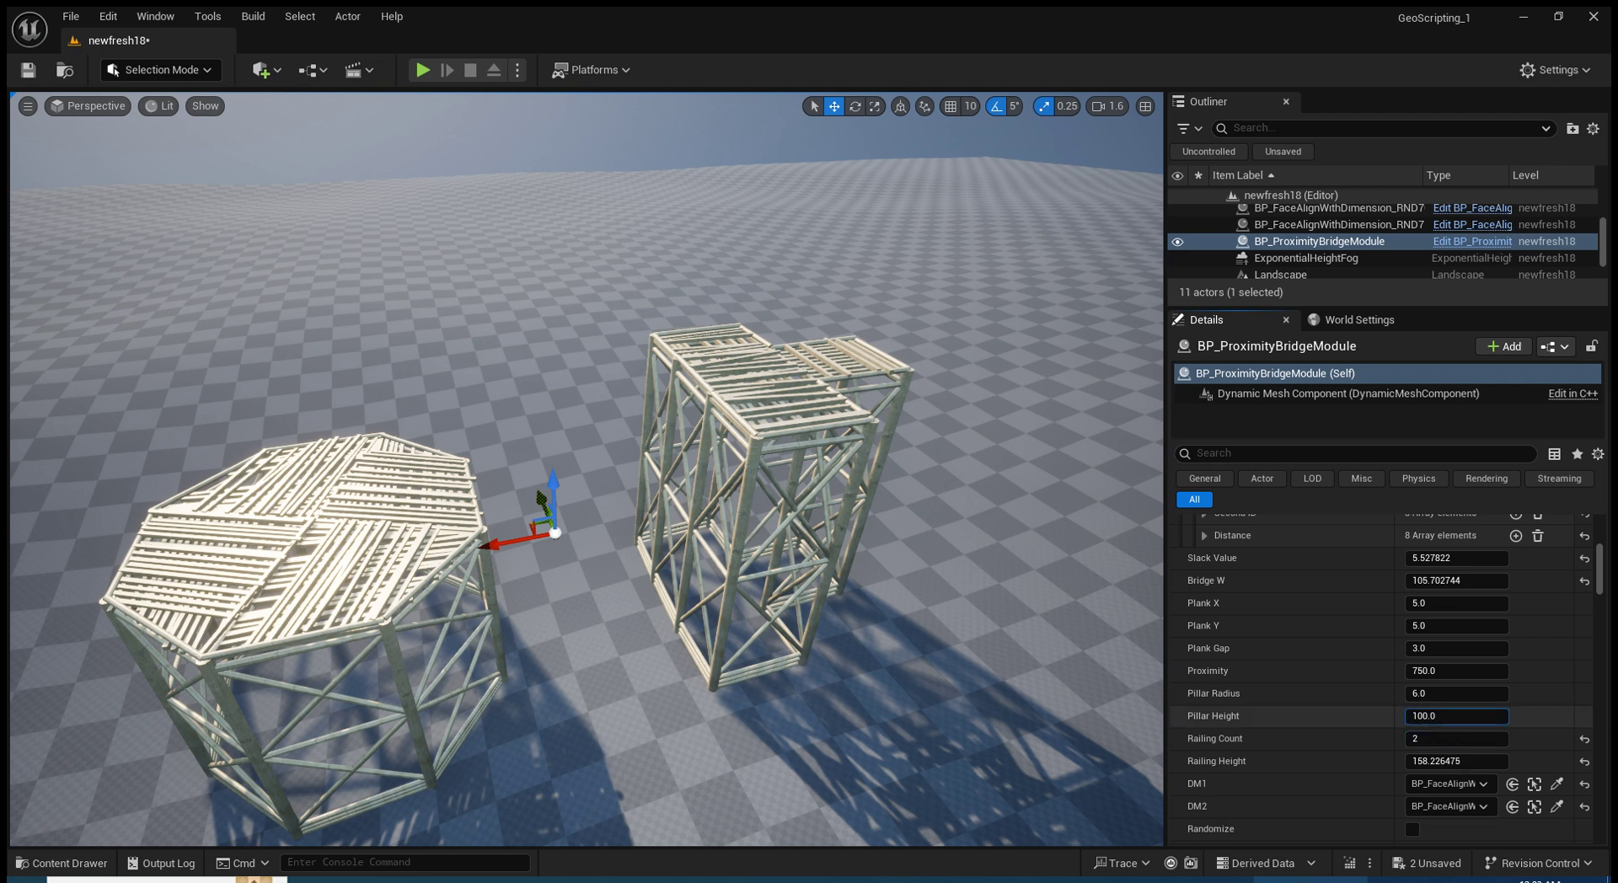
# Set Pillar Height to about 139.4, Pillar Radius near 8.37 and Slack Value 5.29
pyautogui.moveTo(1435, 715)
pyautogui.mouseDown()
pyautogui.moveTo(1483, 715)
pyautogui.moveTo(1470, 693)
pyautogui.mouseUp()
pyautogui.scroll(-1, 1418, 832)
pyautogui.click(1418, 830)
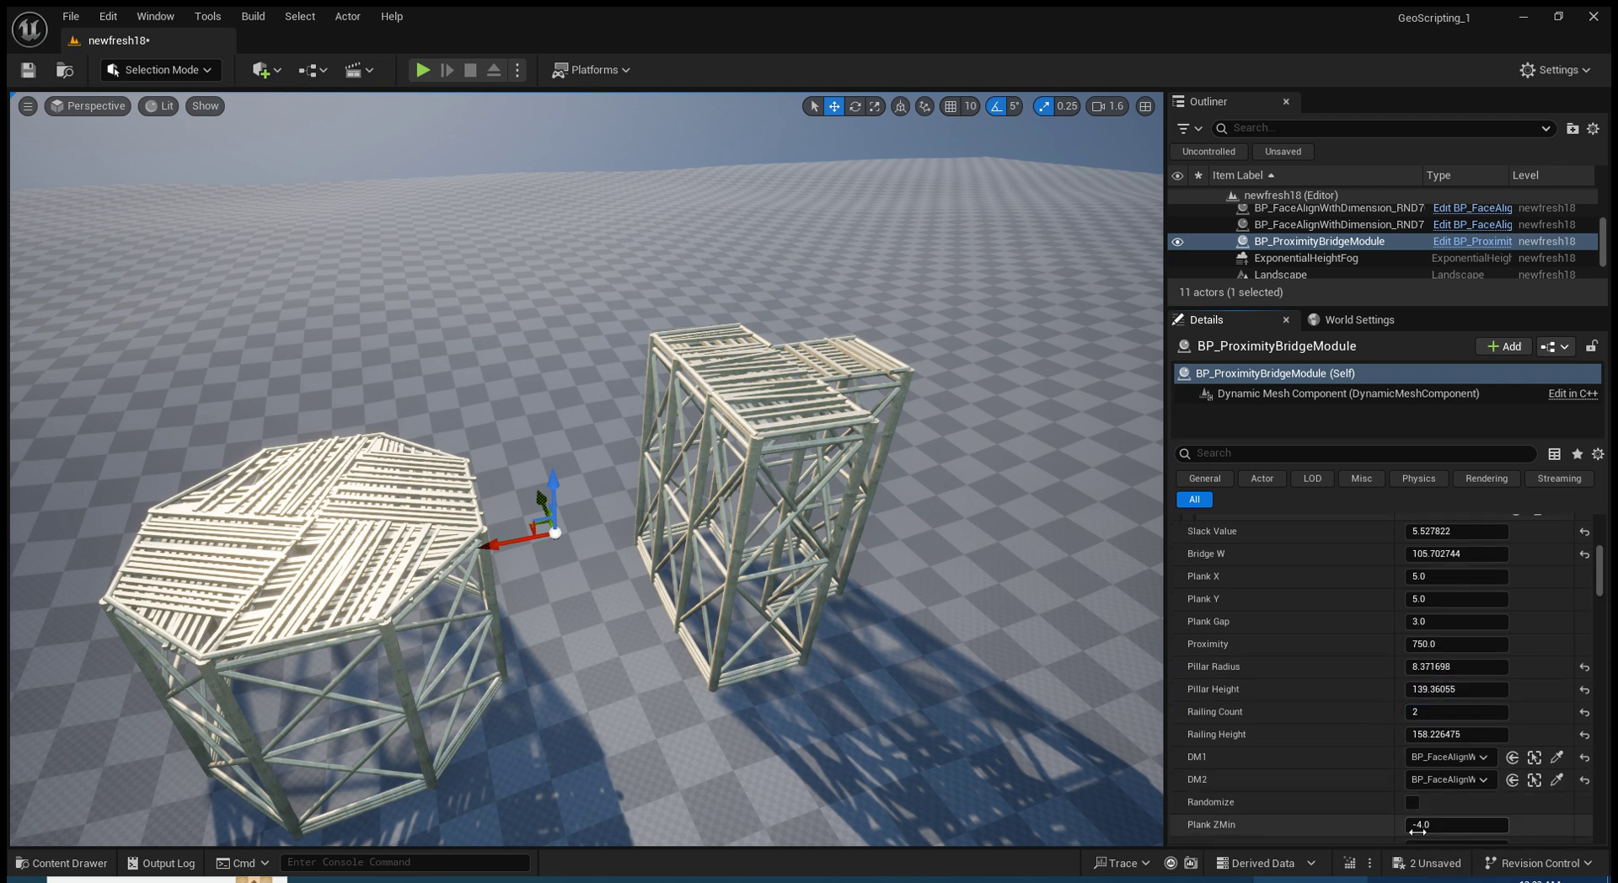
pyautogui.scroll(-10, 1321, 776)
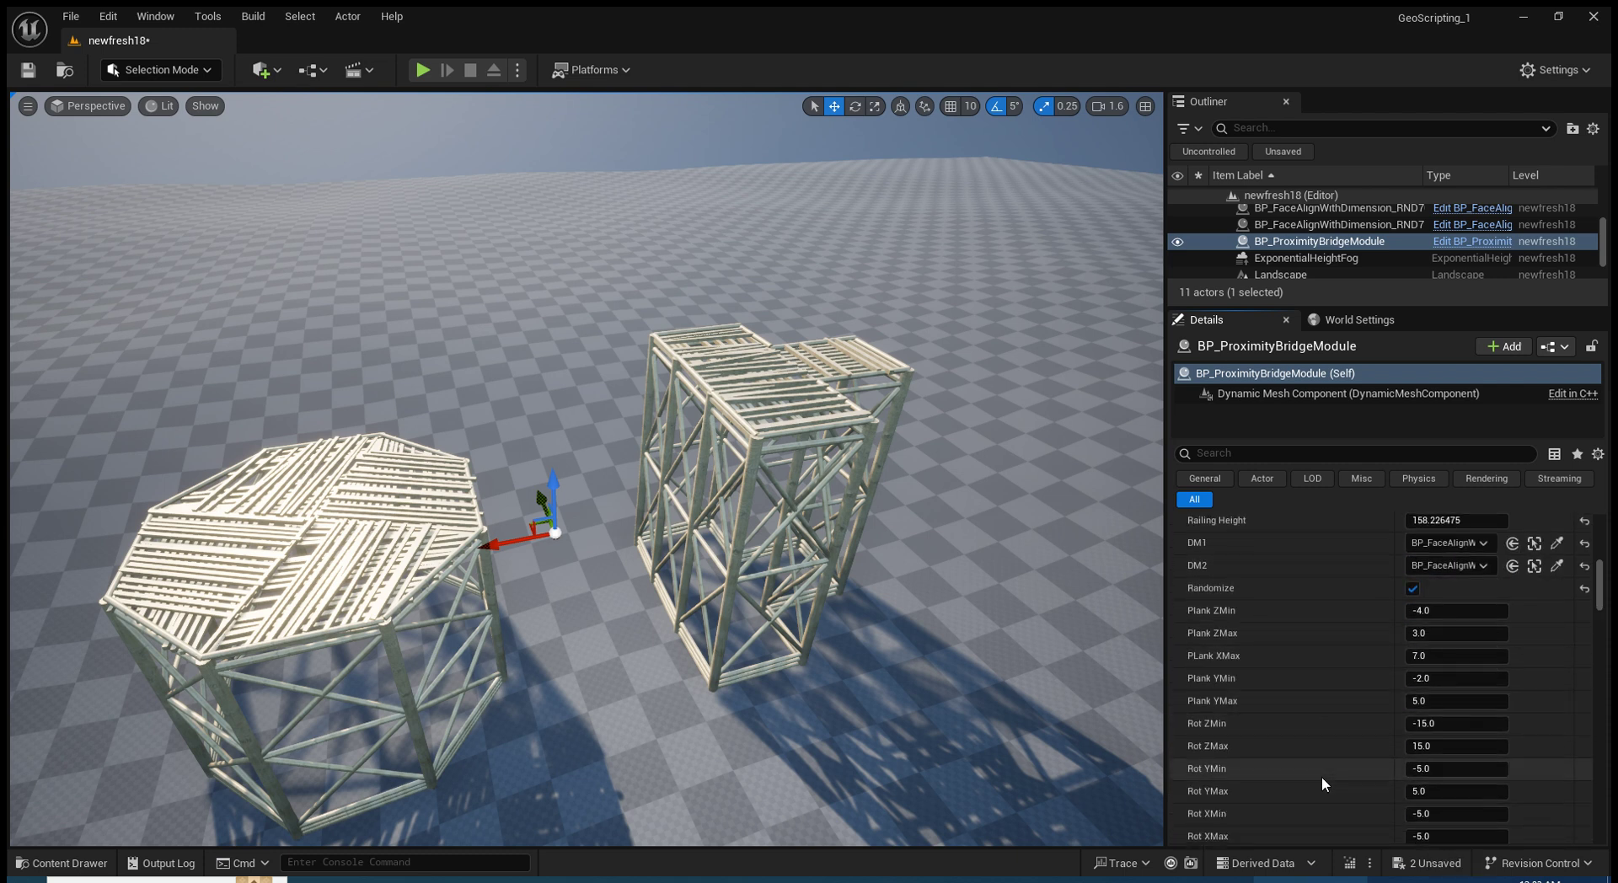
pyautogui.scroll(10, 1369, 647)
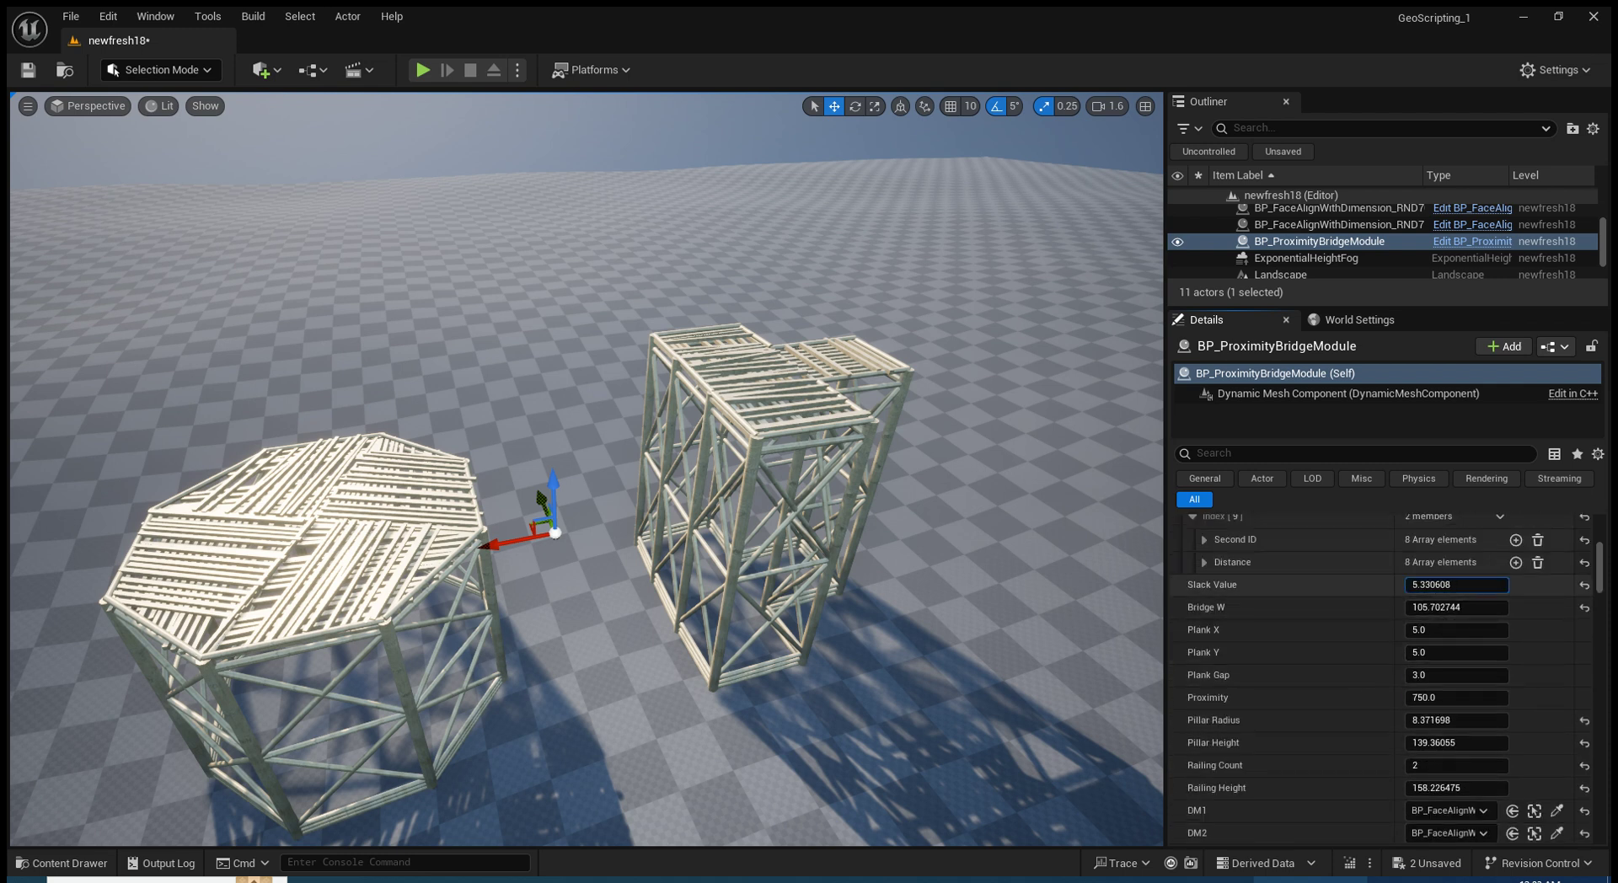
pyautogui.moveTo(1456, 584); pyautogui.dragTo(1243, 628)
# Inspect the square truss tower and collapse the bridge's Vertex D array entries
pyautogui.moveTo(534, 484); pyautogui.dragTo(811, 97, button='right')
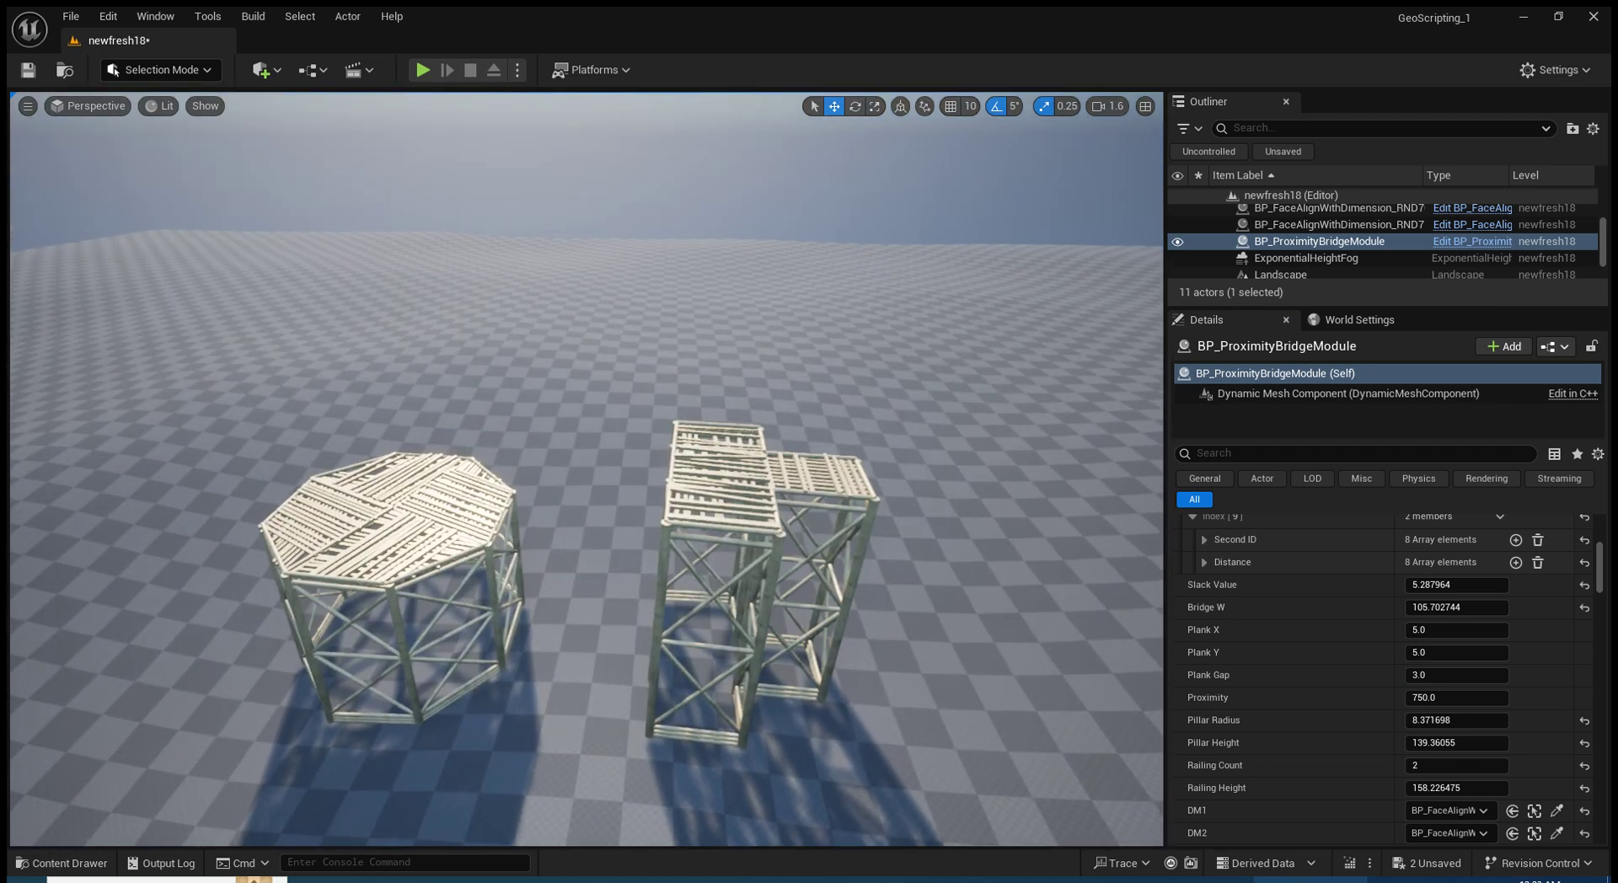
pyautogui.click(712, 523)
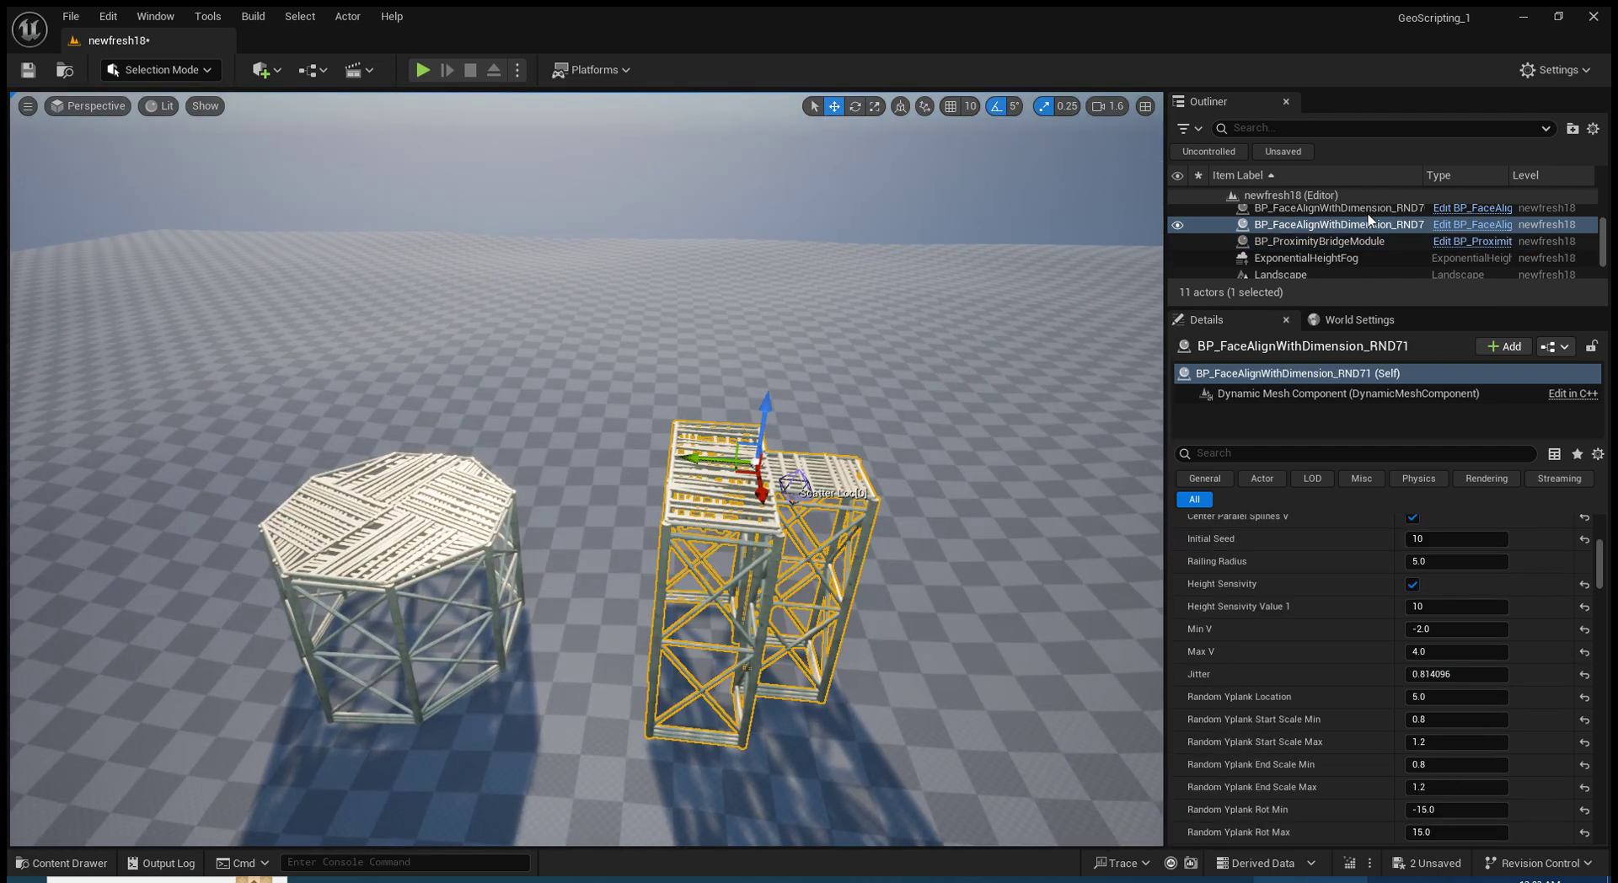
pyautogui.click(1374, 241)
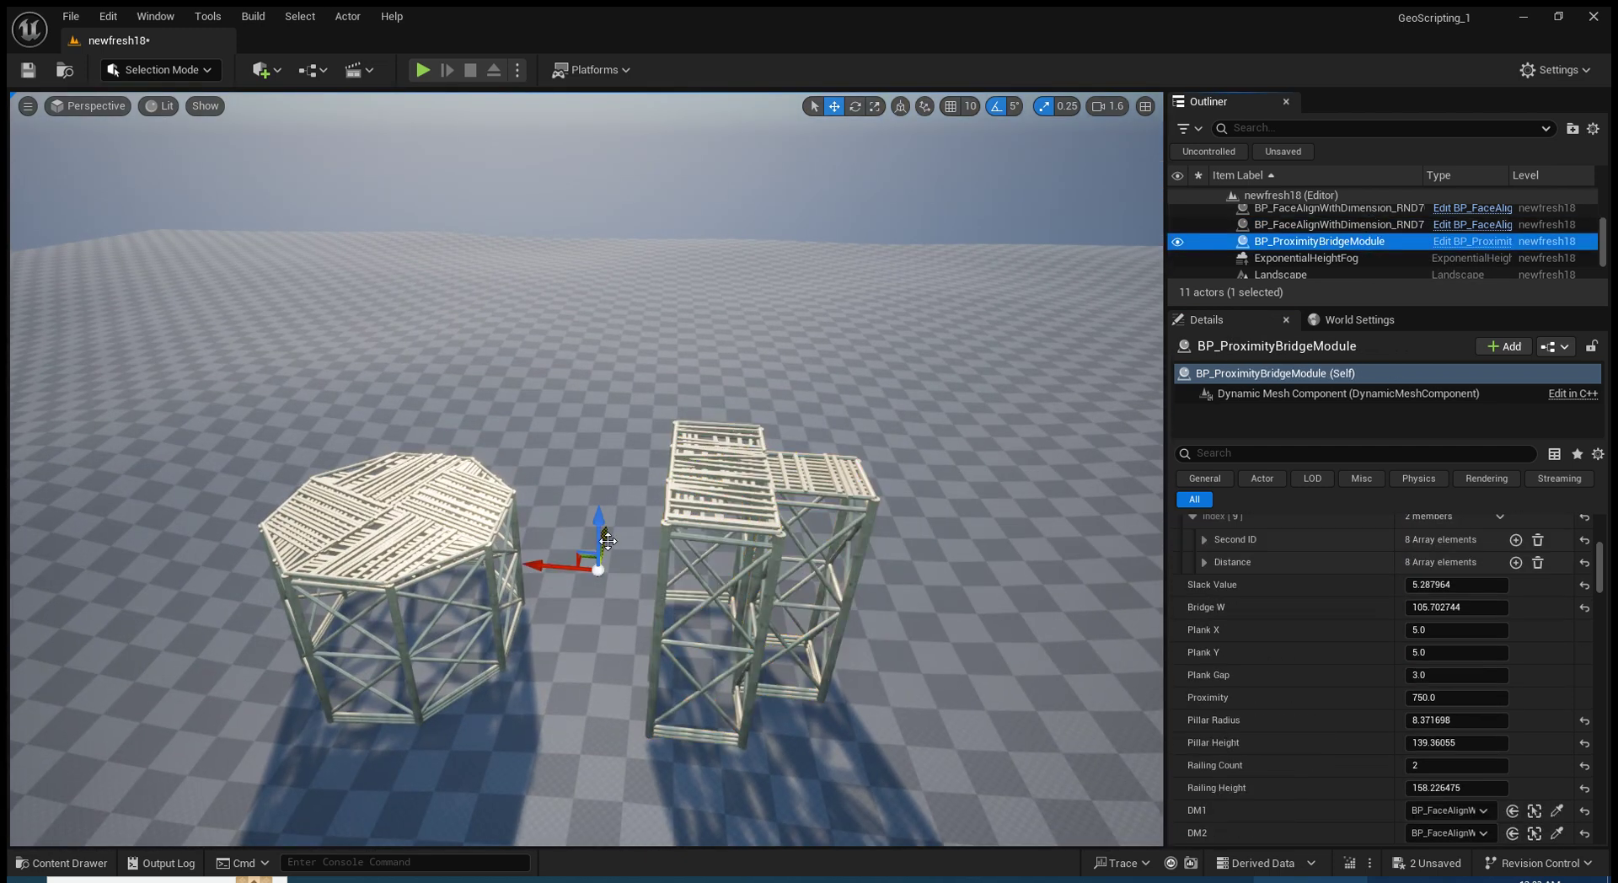
pyautogui.moveTo(613, 529)
pyautogui.mouseDown(button='right')
pyautogui.moveTo(514, 512)
pyautogui.moveTo(540, 514)
pyautogui.mouseUp(button='right')
pyautogui.scroll(2, 1474, 689)
pyautogui.scroll(3, 1473, 689)
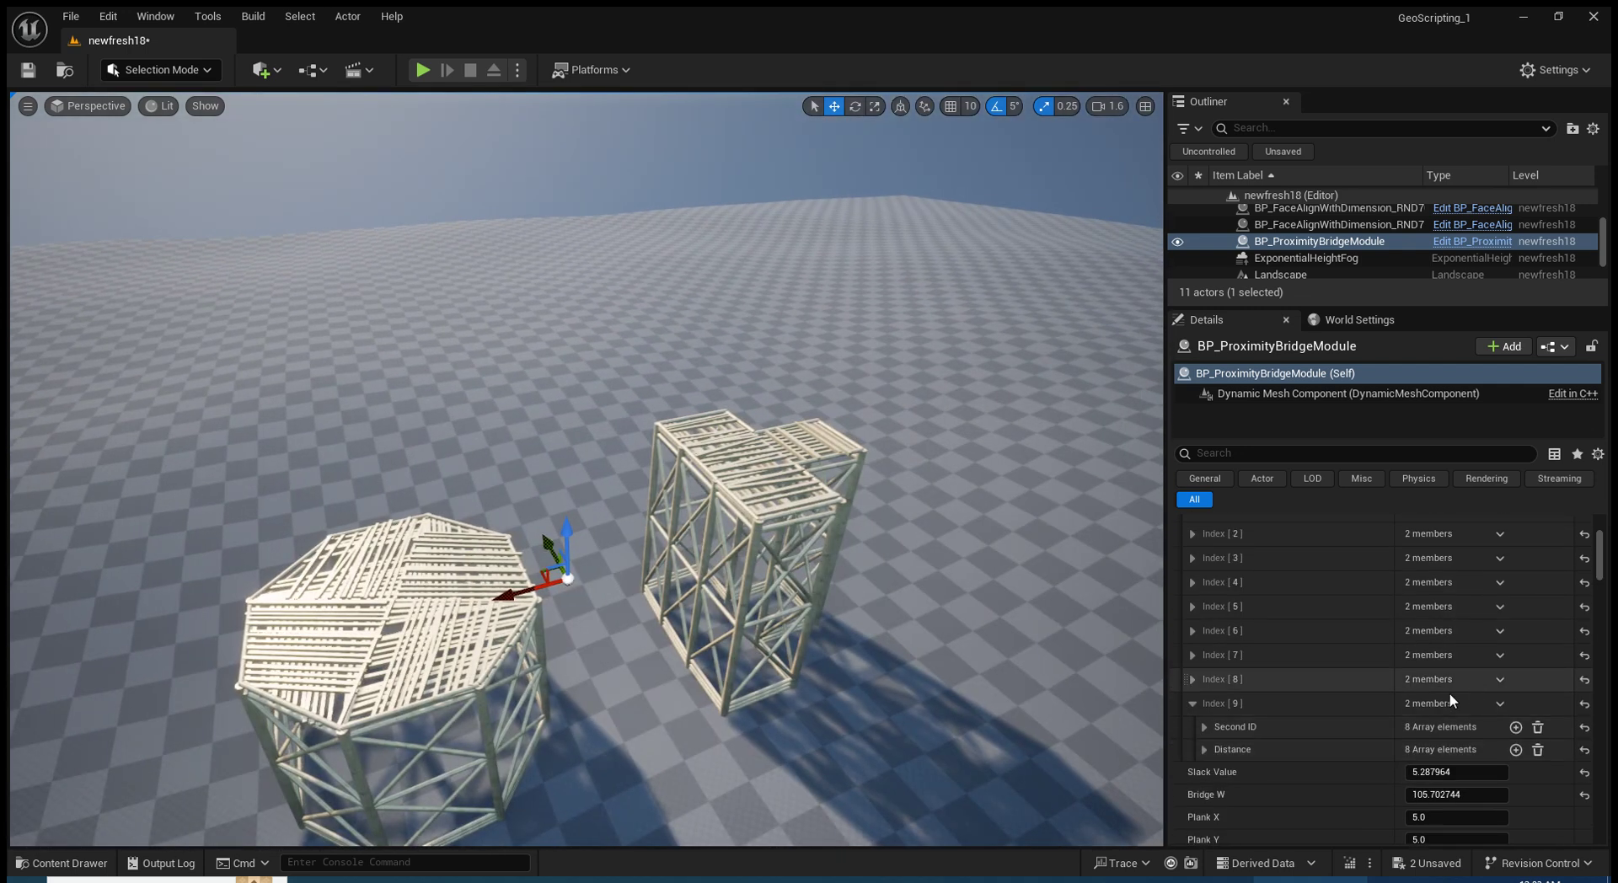
pyautogui.click(1193, 703)
pyautogui.scroll(5, 1216, 628)
pyautogui.click(1178, 708)
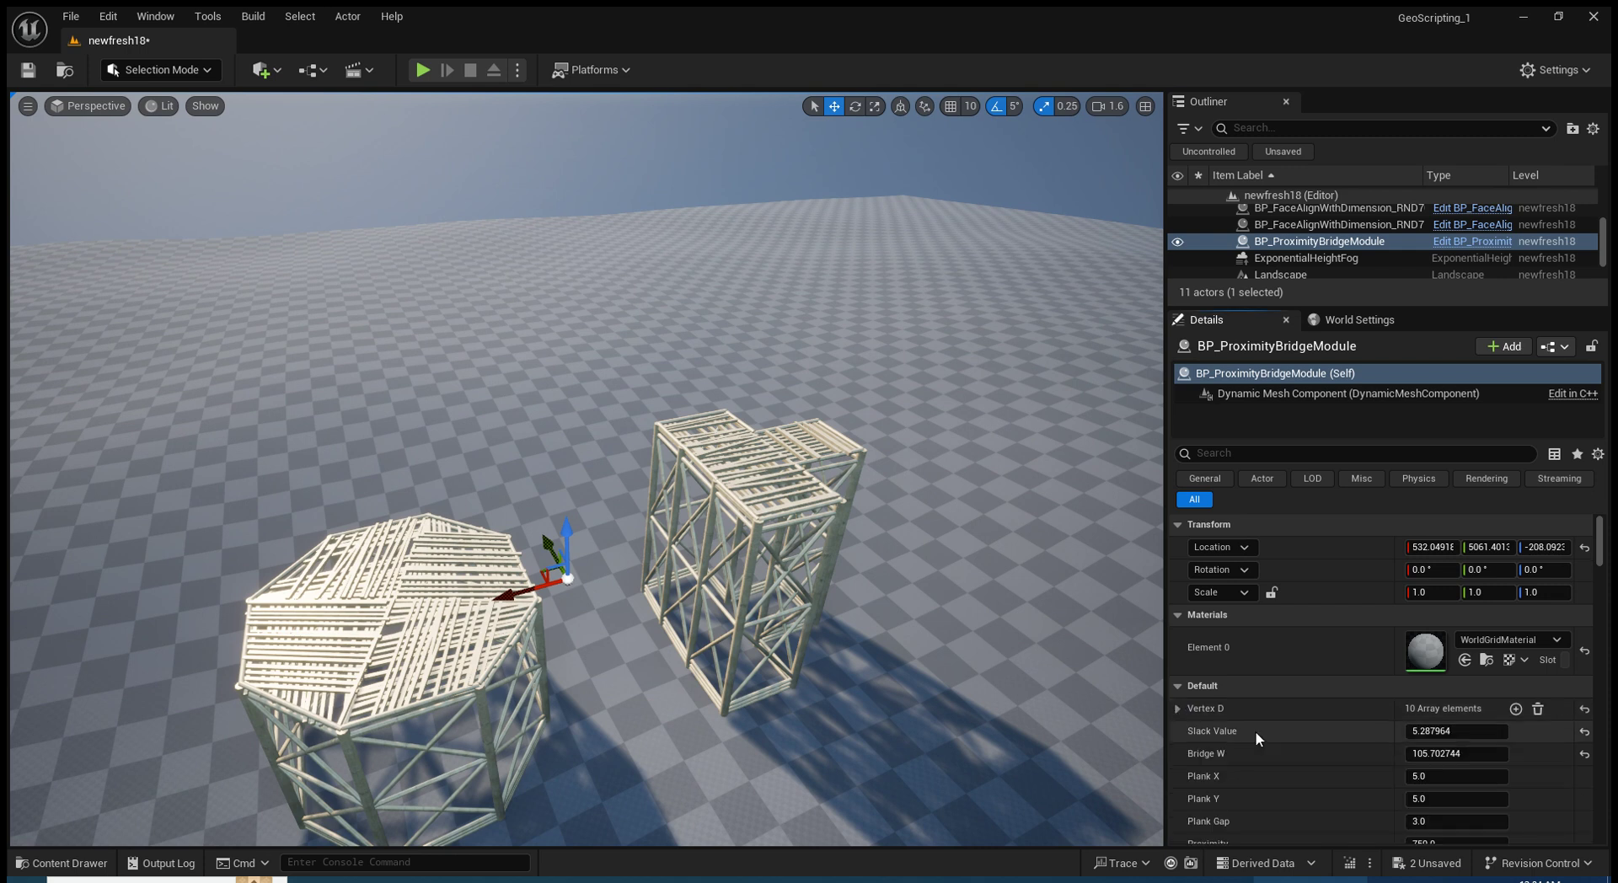
# Select the tall square tower, then return to the bridge module's settings
pyautogui.moveTo(1161, 496); pyautogui.dragTo(1130, 497, button='right')
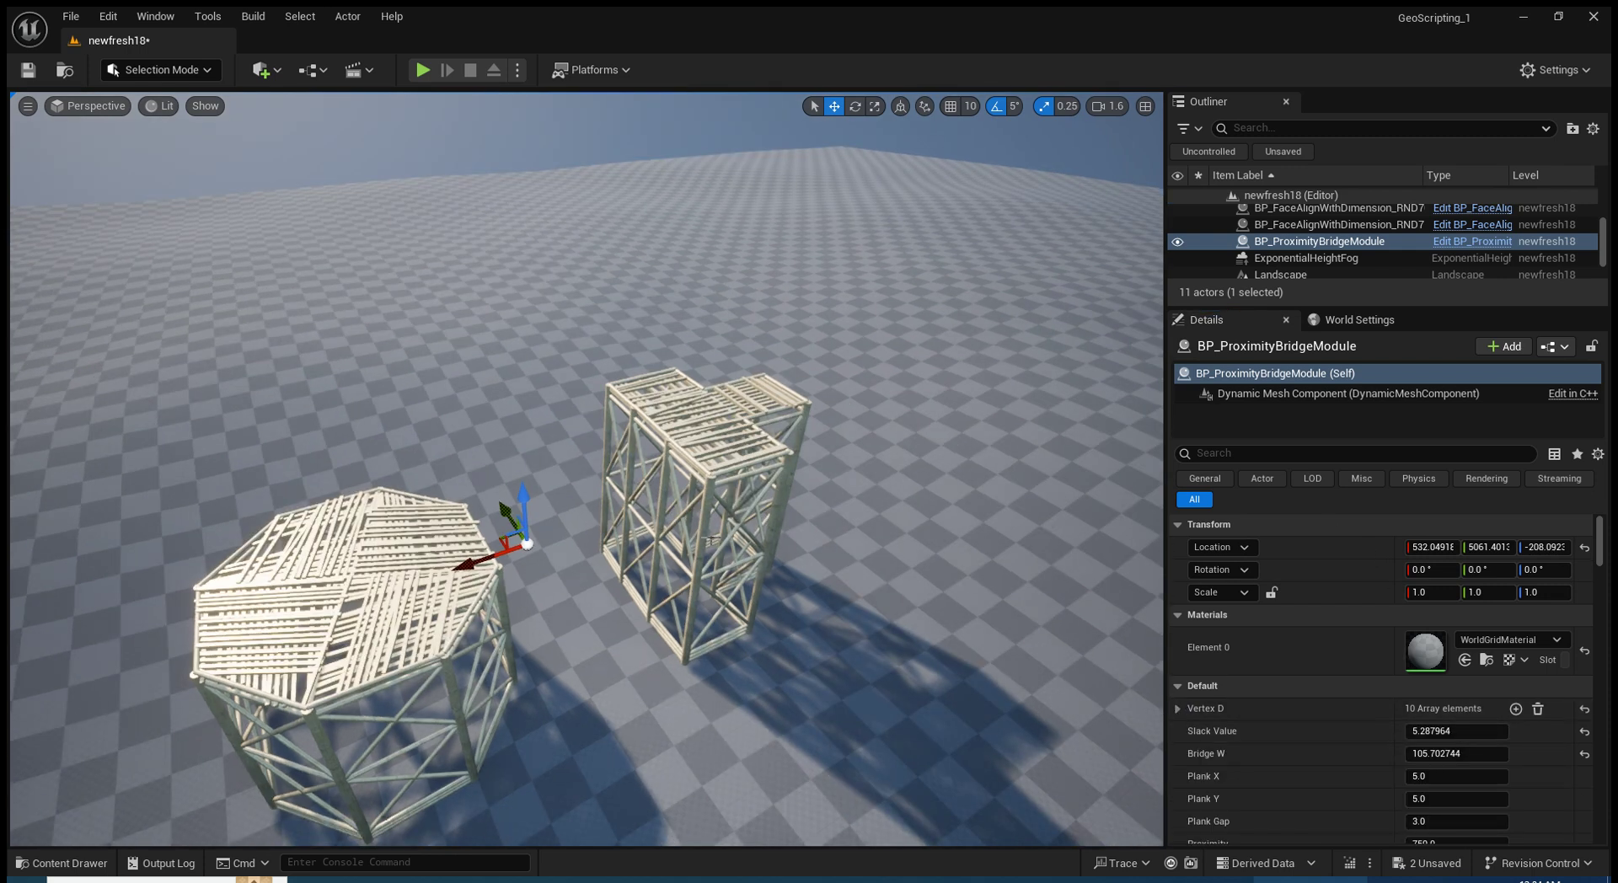
pyautogui.click(732, 461)
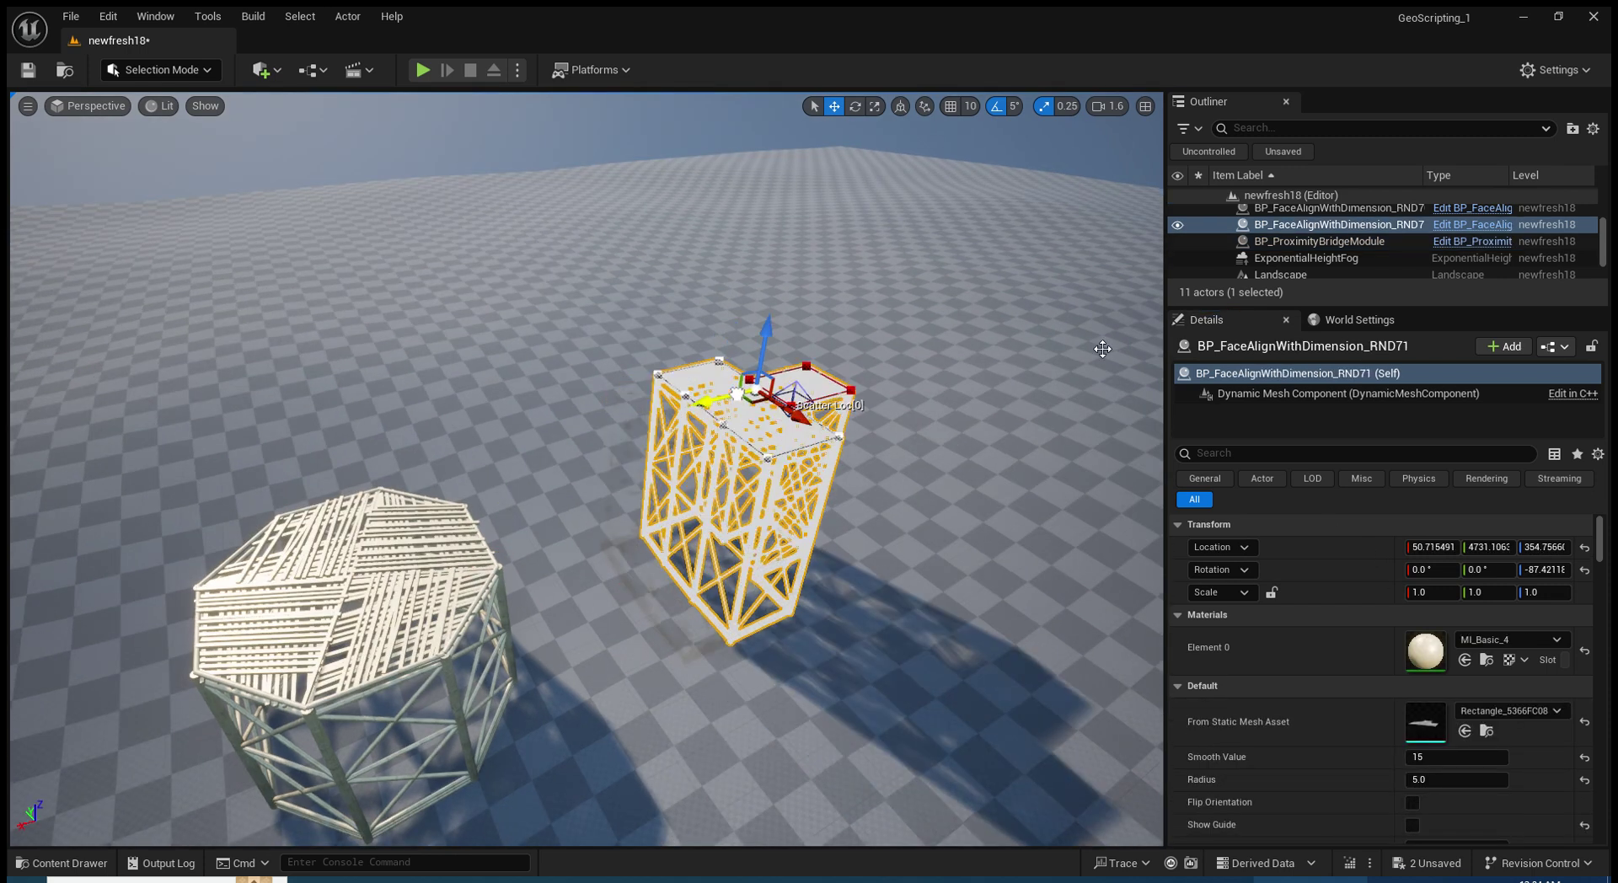
pyautogui.click(1272, 242)
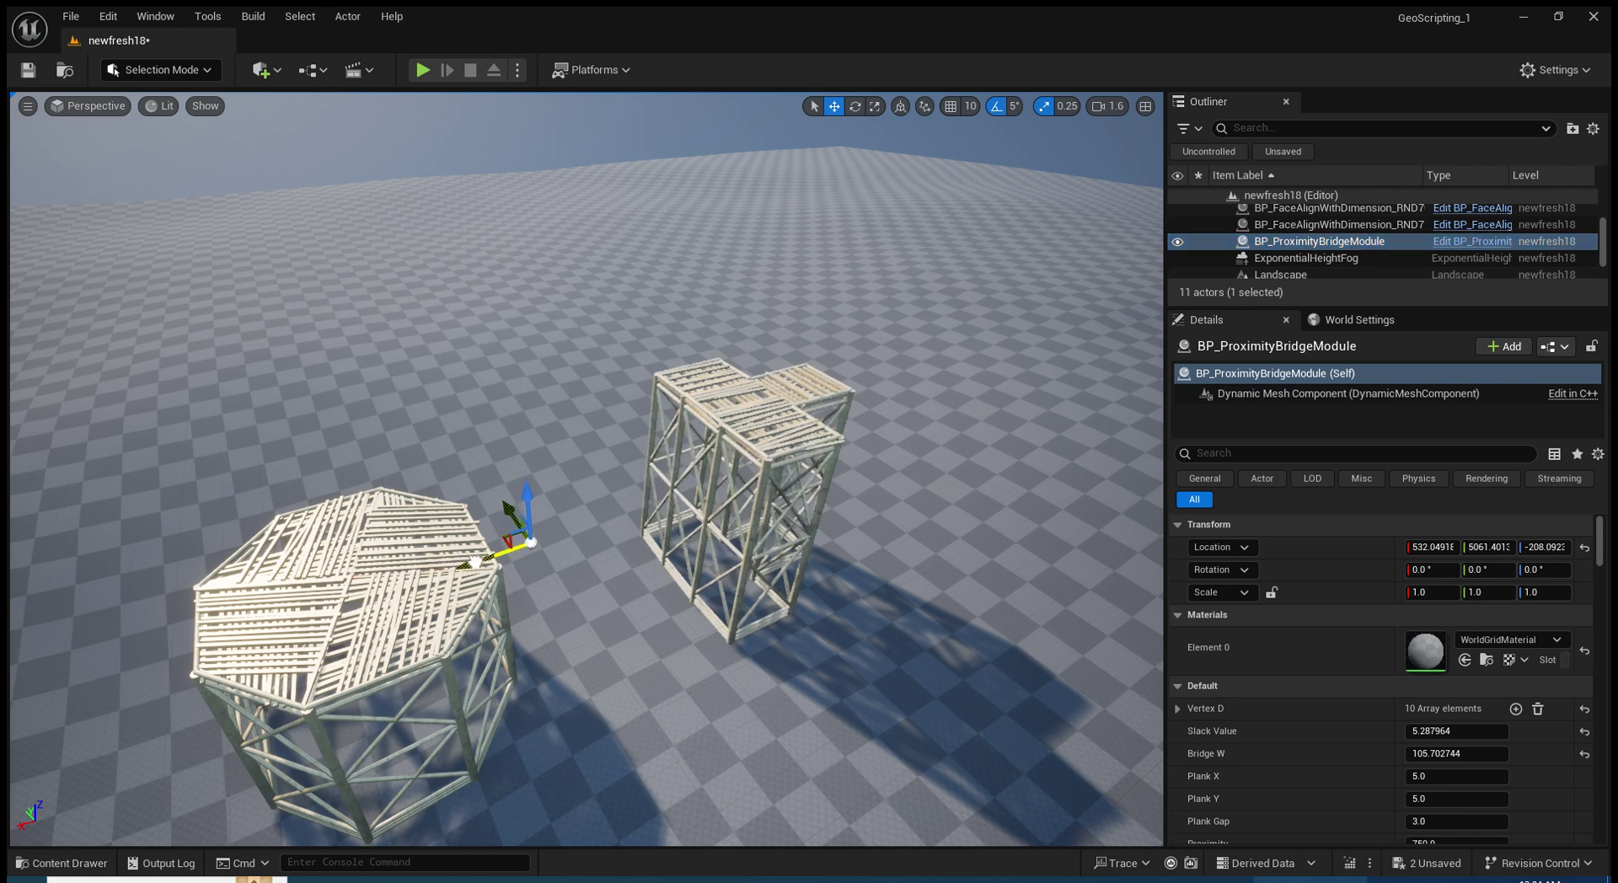
pyautogui.scroll(-1, 1315, 771)
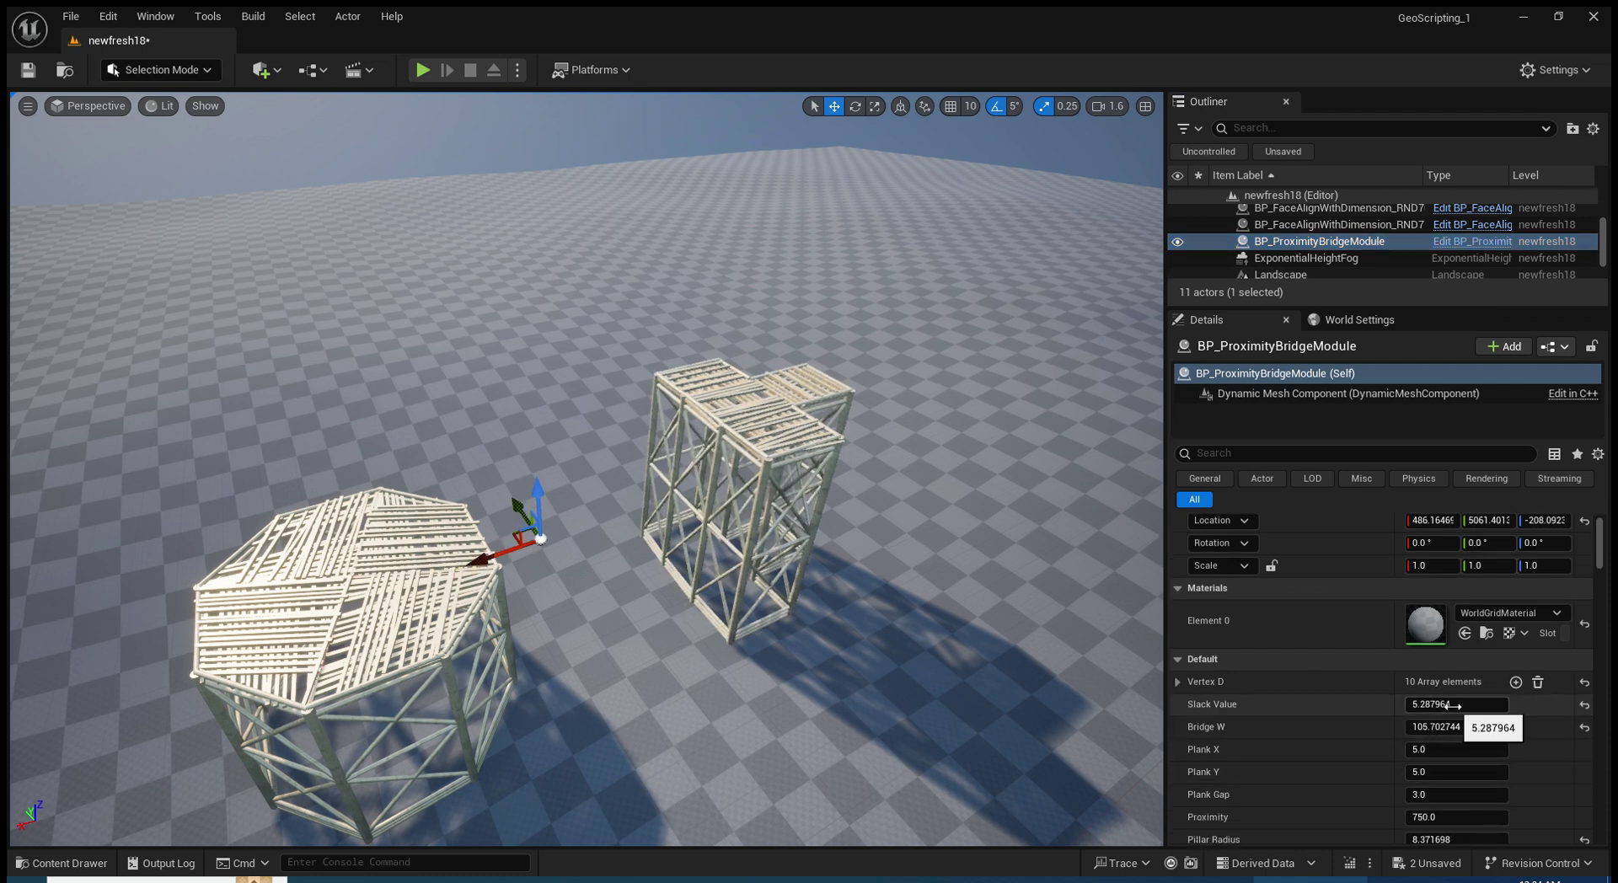
pyautogui.scroll(-2, 1448, 767)
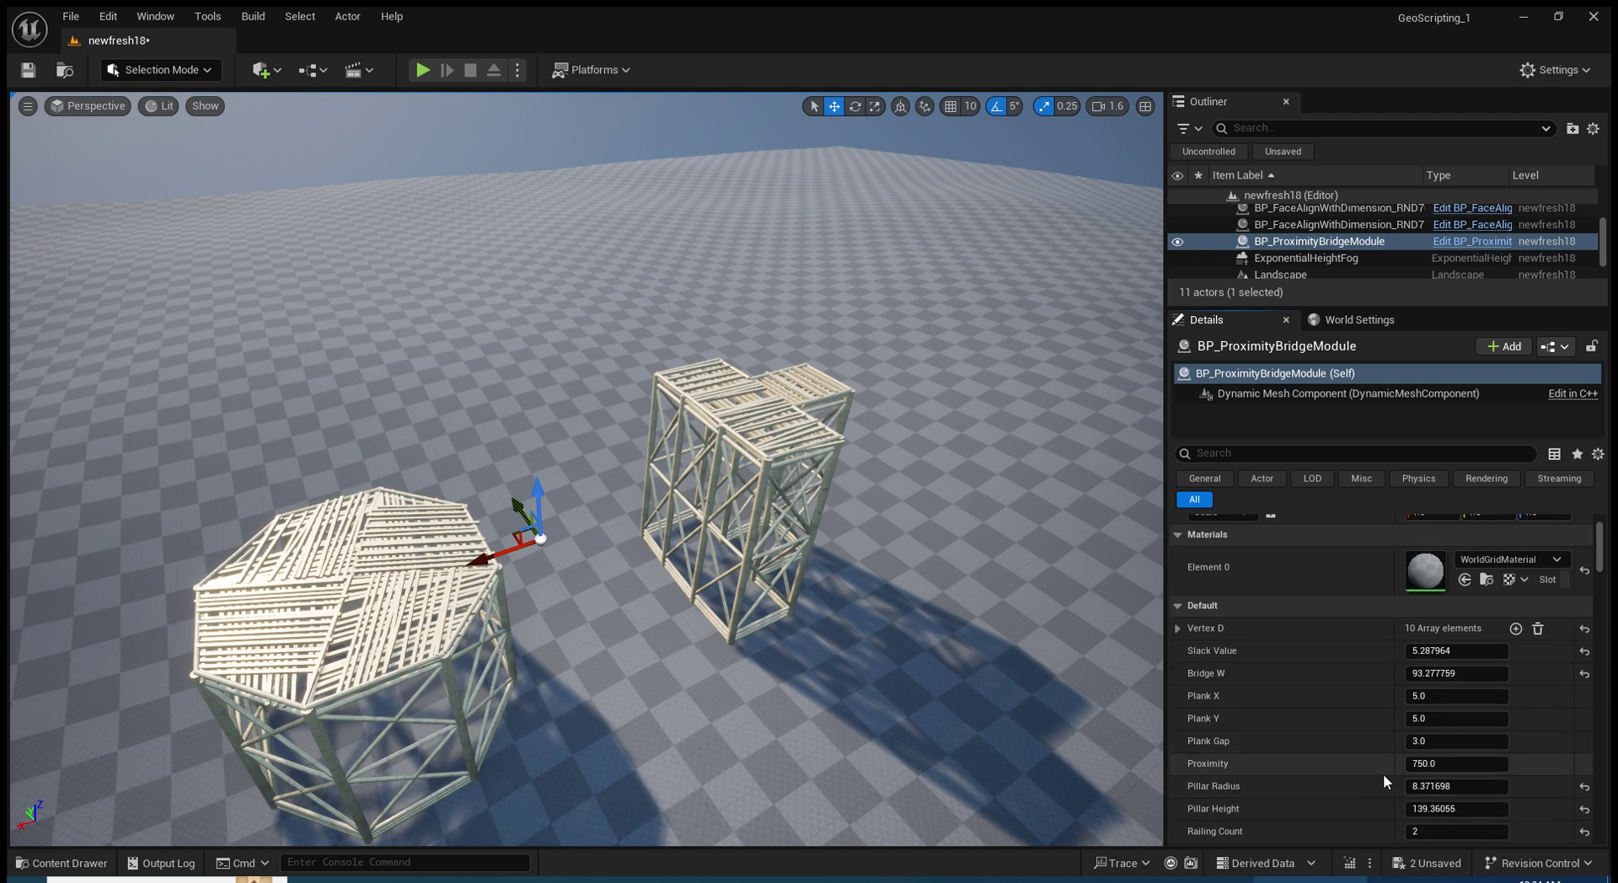
pyautogui.write('150')
# Set the bridge's Proximity to 1500 and assign the towers' MI_Basic_4 material to Element 0
pyautogui.press('Return')
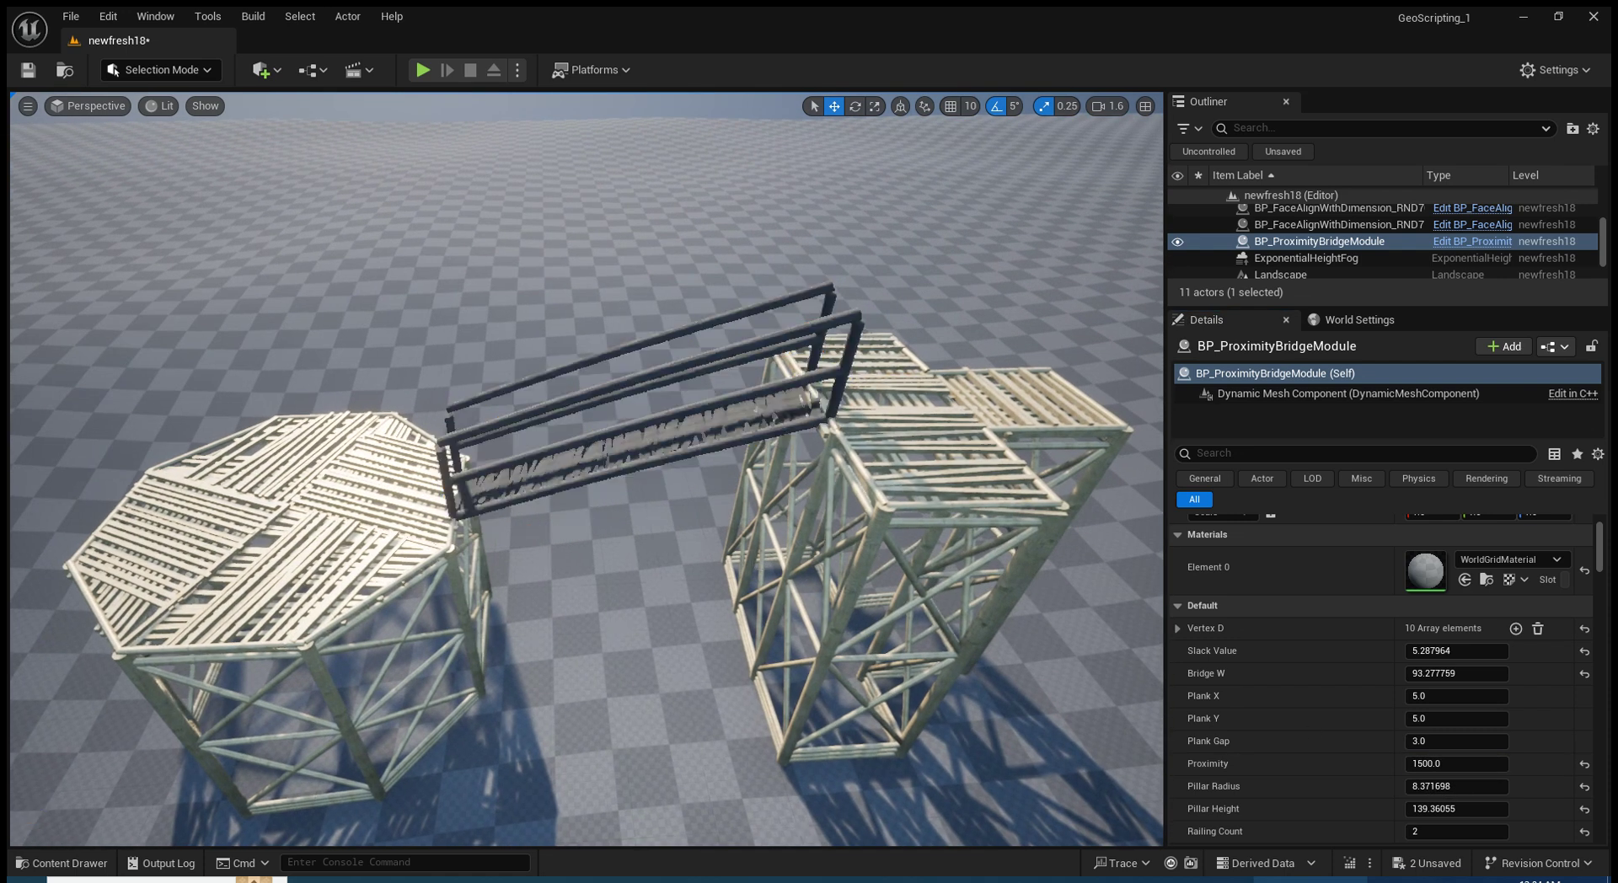
pyautogui.moveTo(525, 428); pyautogui.dragTo(524, 428, button='right')
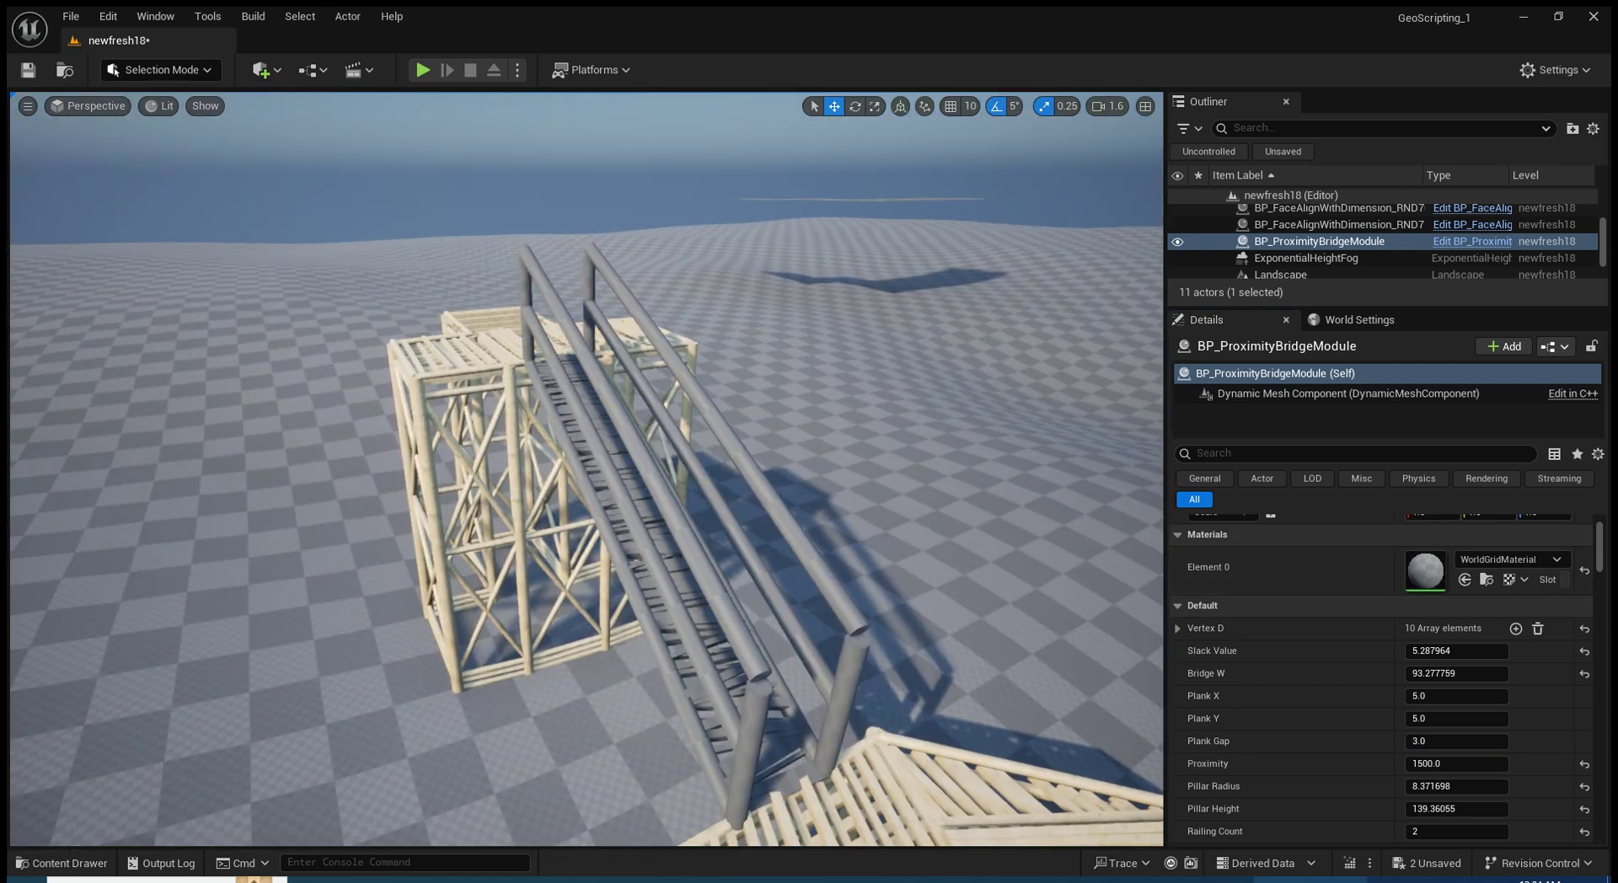
pyautogui.click(524, 428)
pyautogui.click(1487, 580)
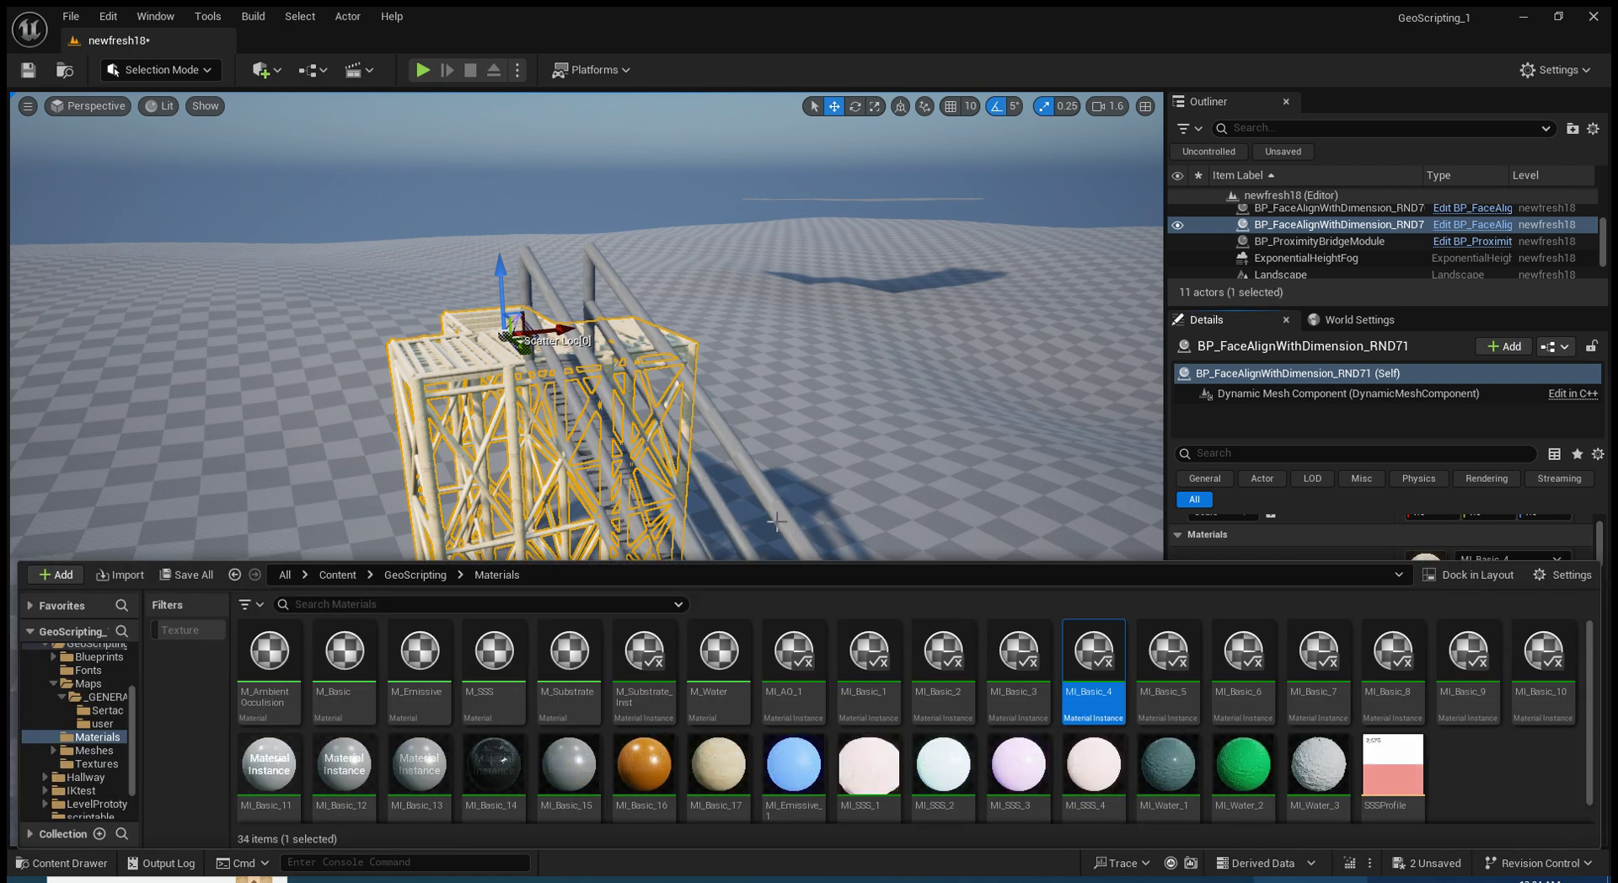
pyautogui.click(778, 521)
pyautogui.click(1465, 580)
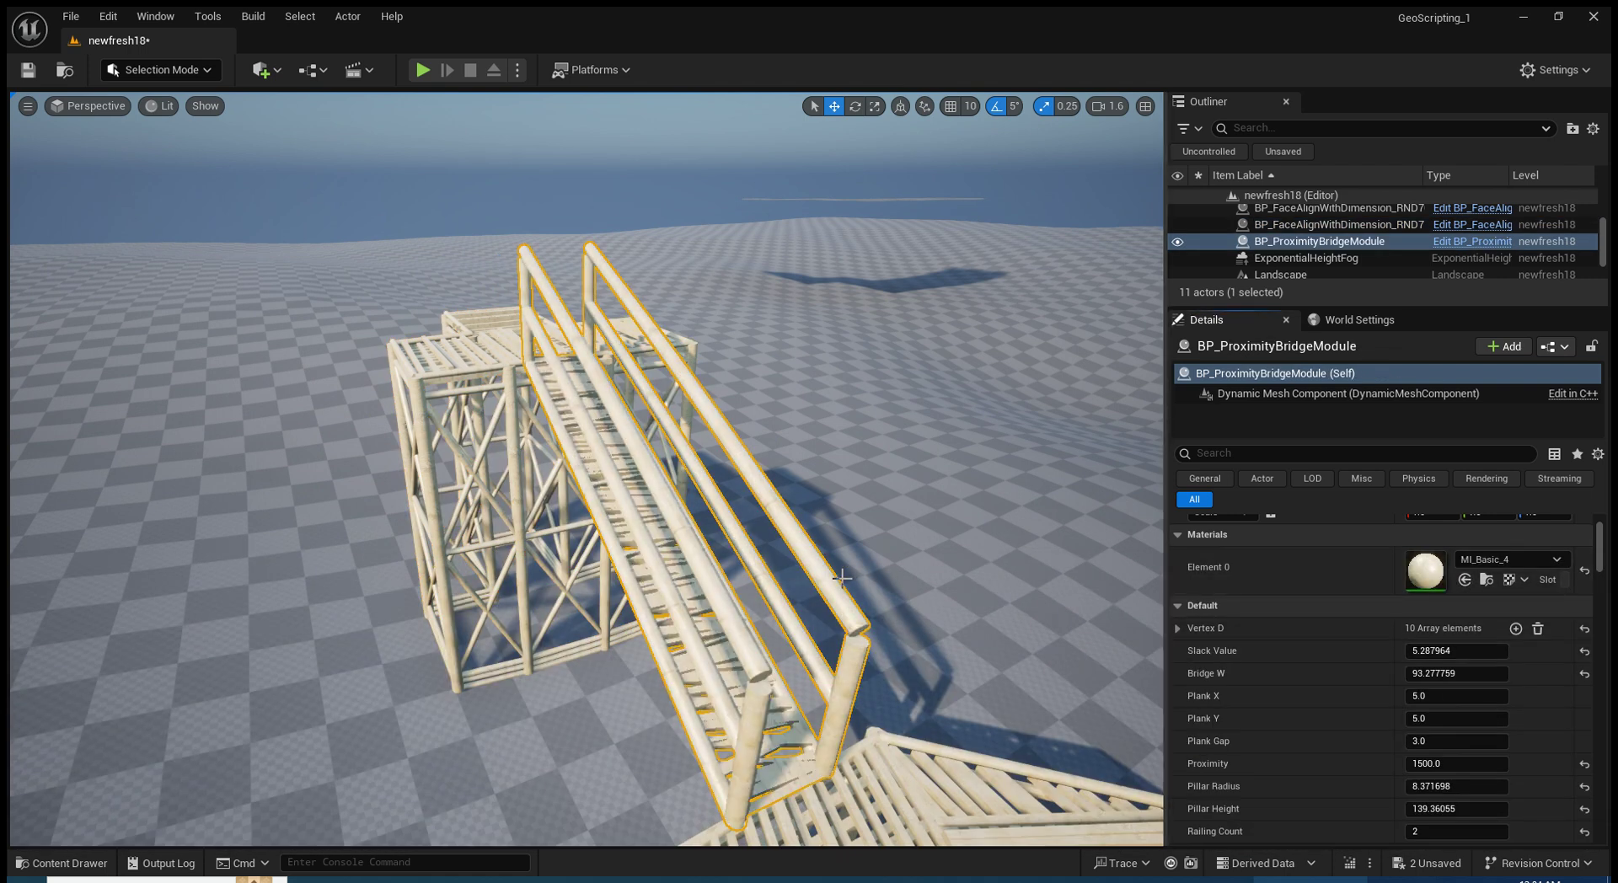
pyautogui.moveTo(590, 472); pyautogui.dragTo(590, 472, button='right')
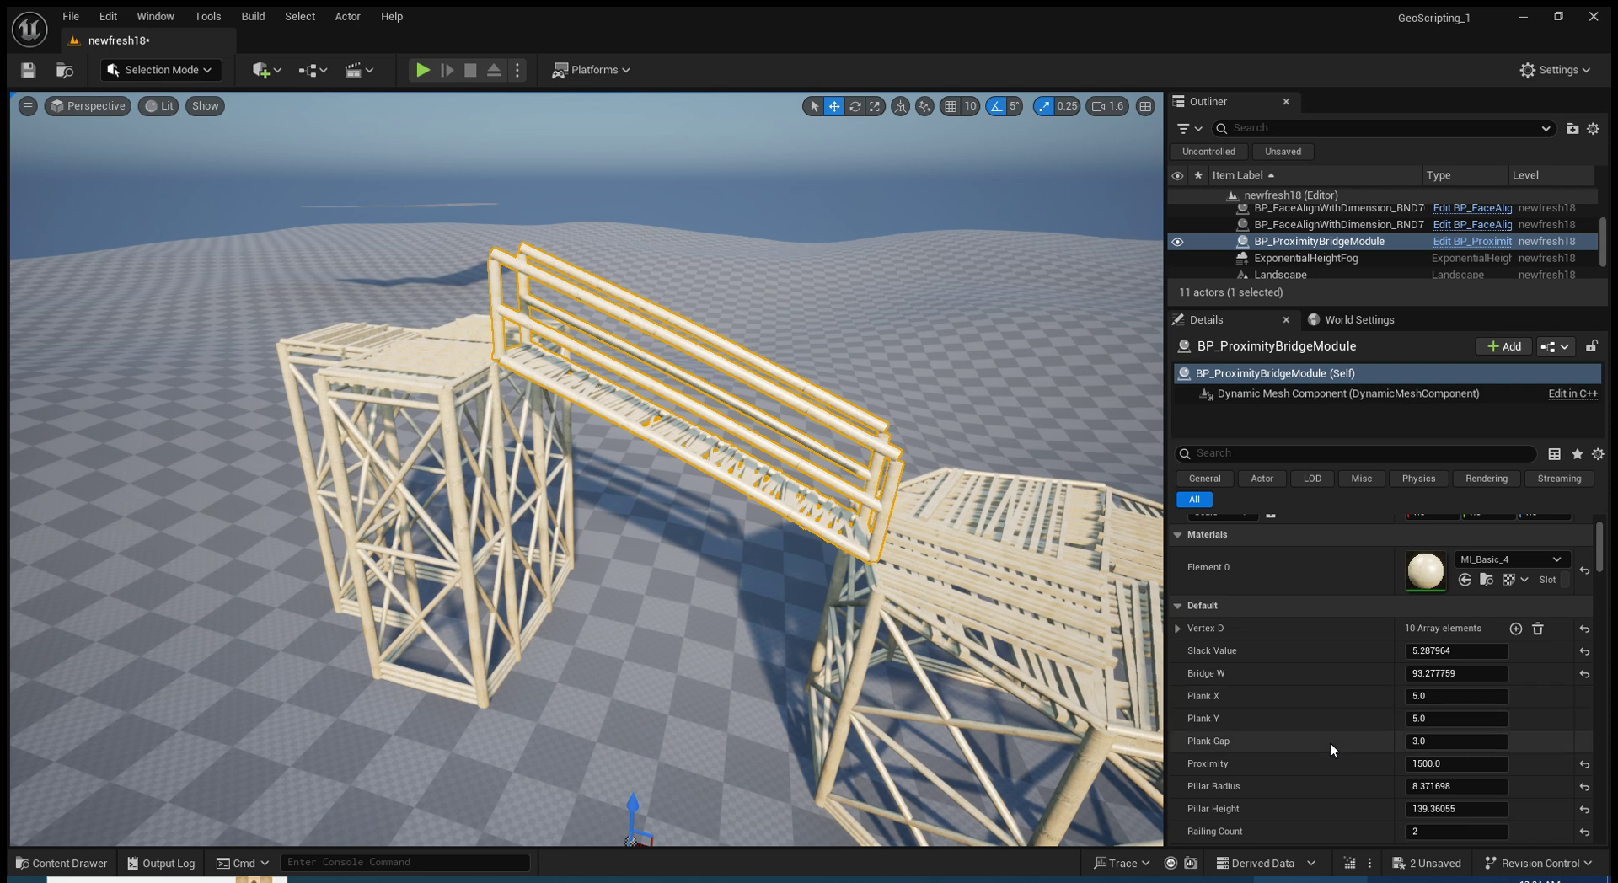
pyautogui.scroll(-1, 1482, 777)
pyautogui.scroll(-1, 1482, 777)
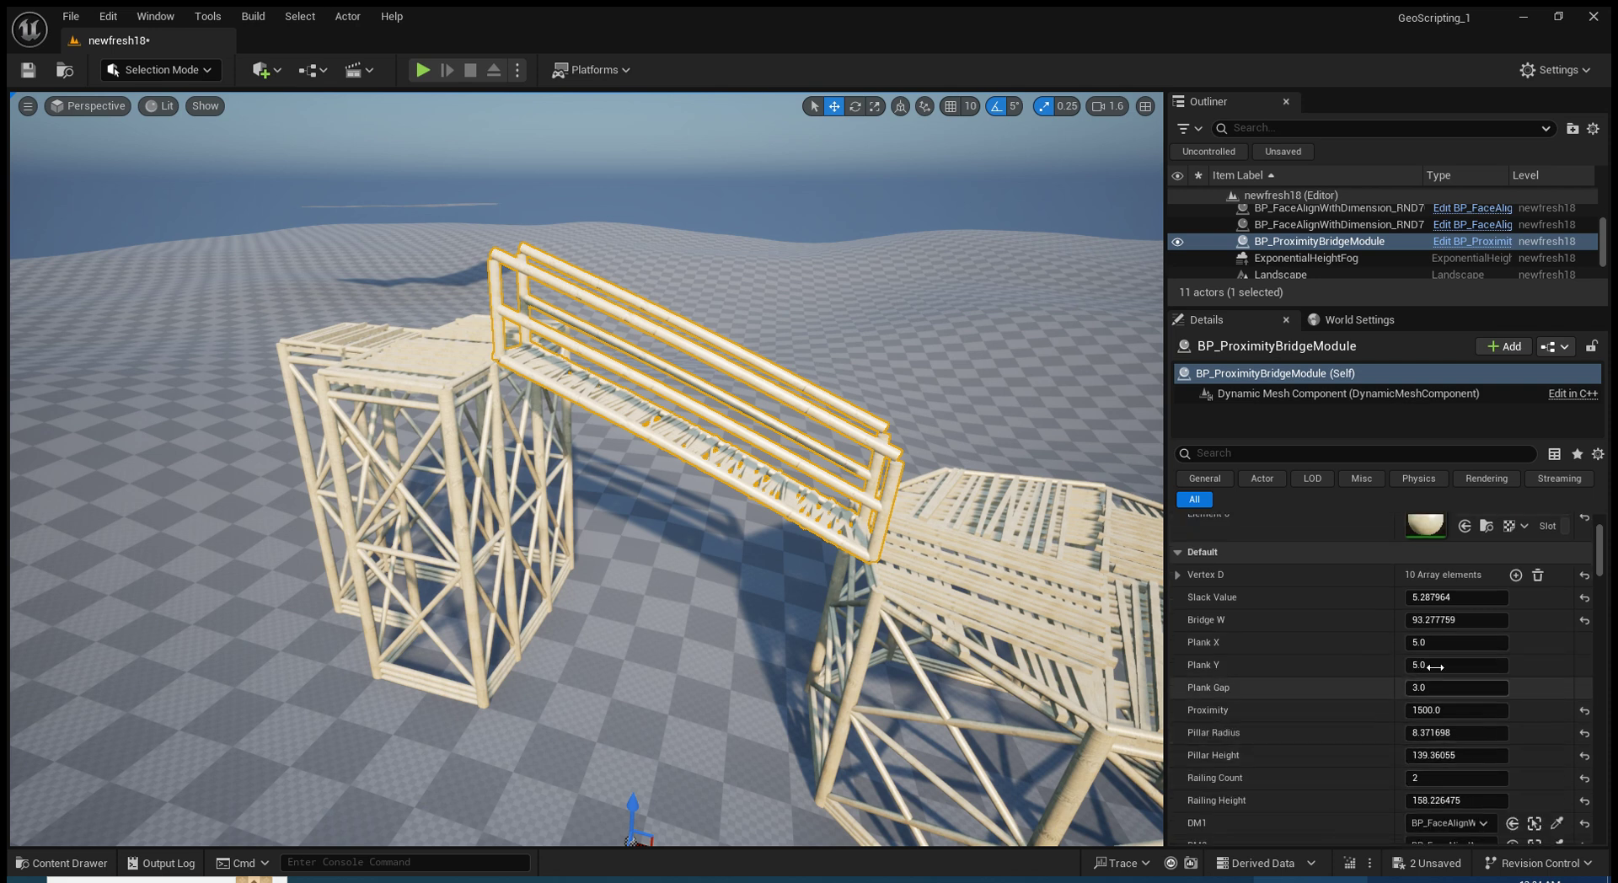
# Thin the bridge's Pillar Radius down to about 2.89
pyautogui.scroll(-4, 1426, 756)
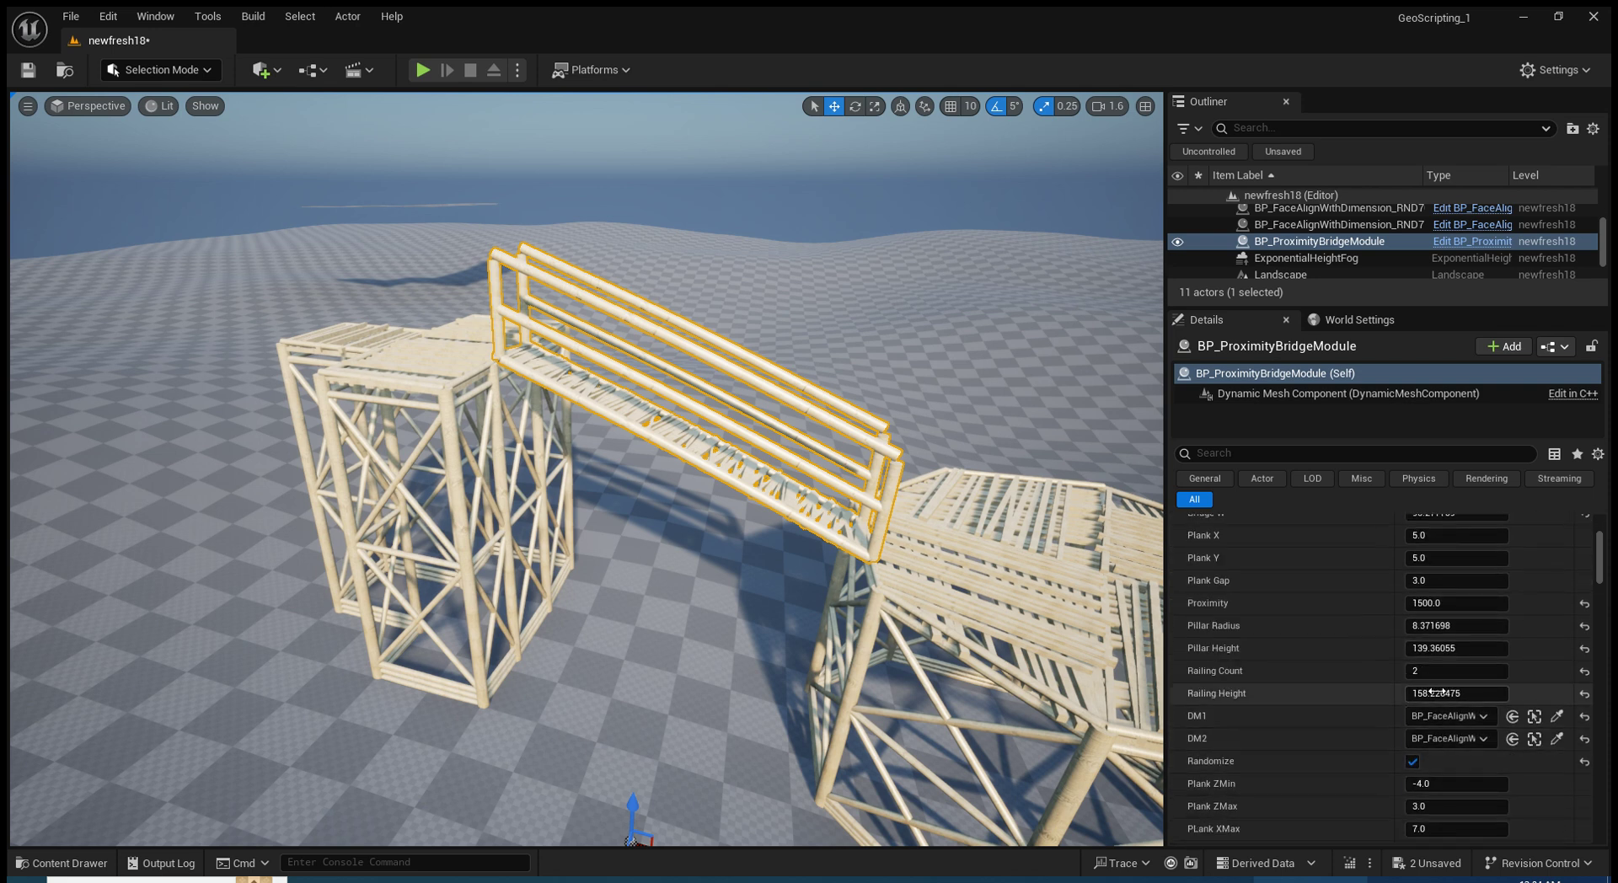
pyautogui.moveTo(1439, 625); pyautogui.dragTo(1405, 625)
pyautogui.moveTo(590, 463)
pyautogui.mouseDown(button='right')
pyautogui.moveTo(539, 455)
pyautogui.moveTo(749, 523)
pyautogui.mouseUp(button='right')
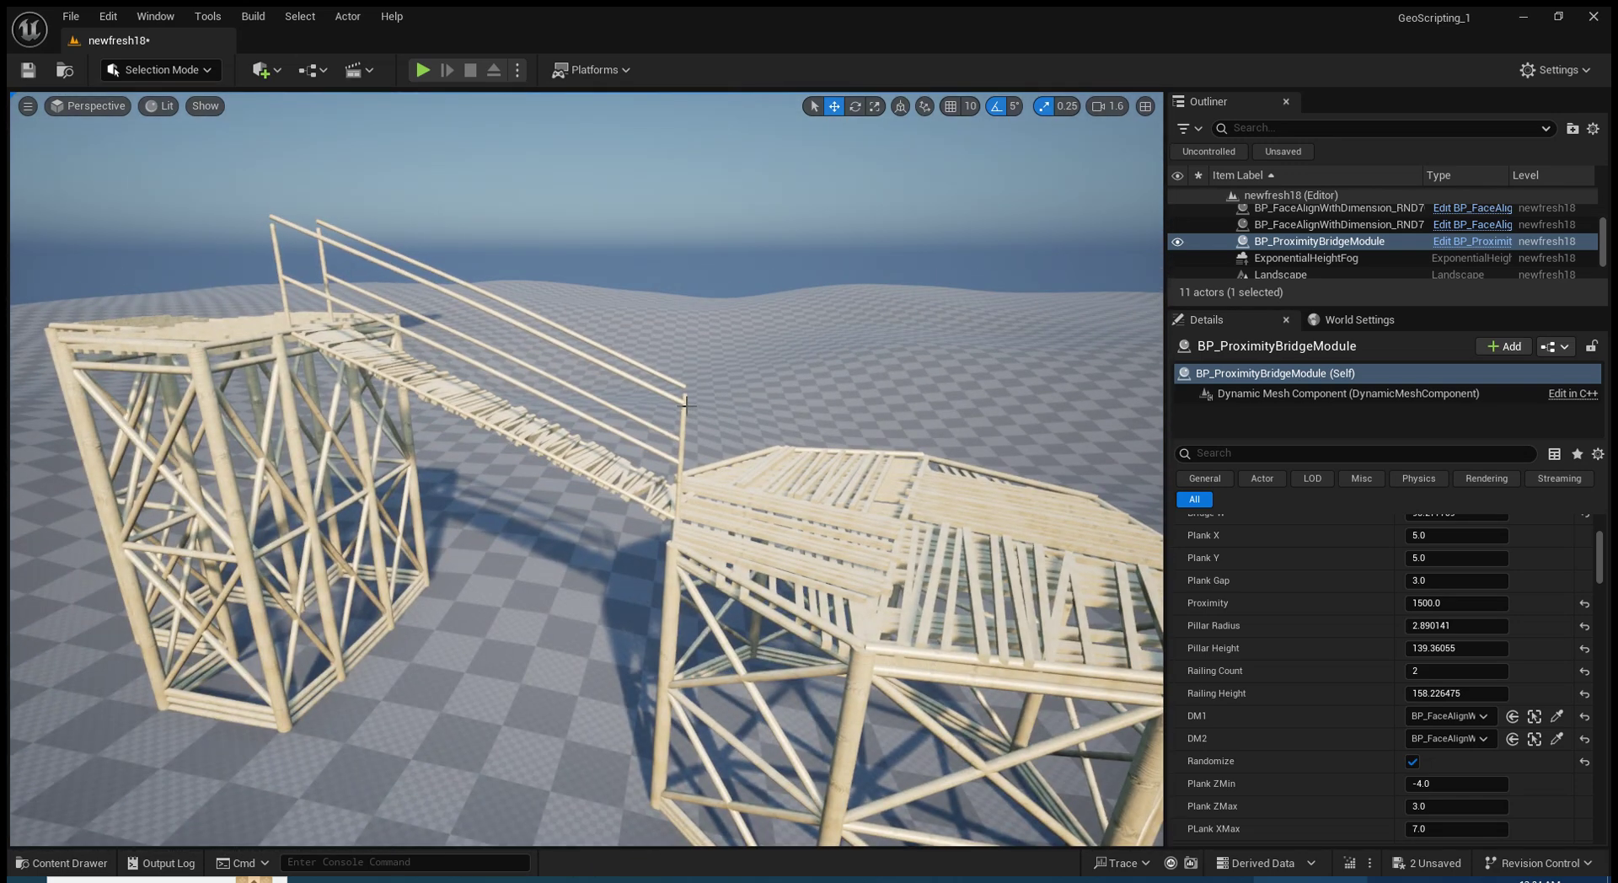
# Give the bridge three railings and a Slack Value of -49.75
pyautogui.click(685, 405)
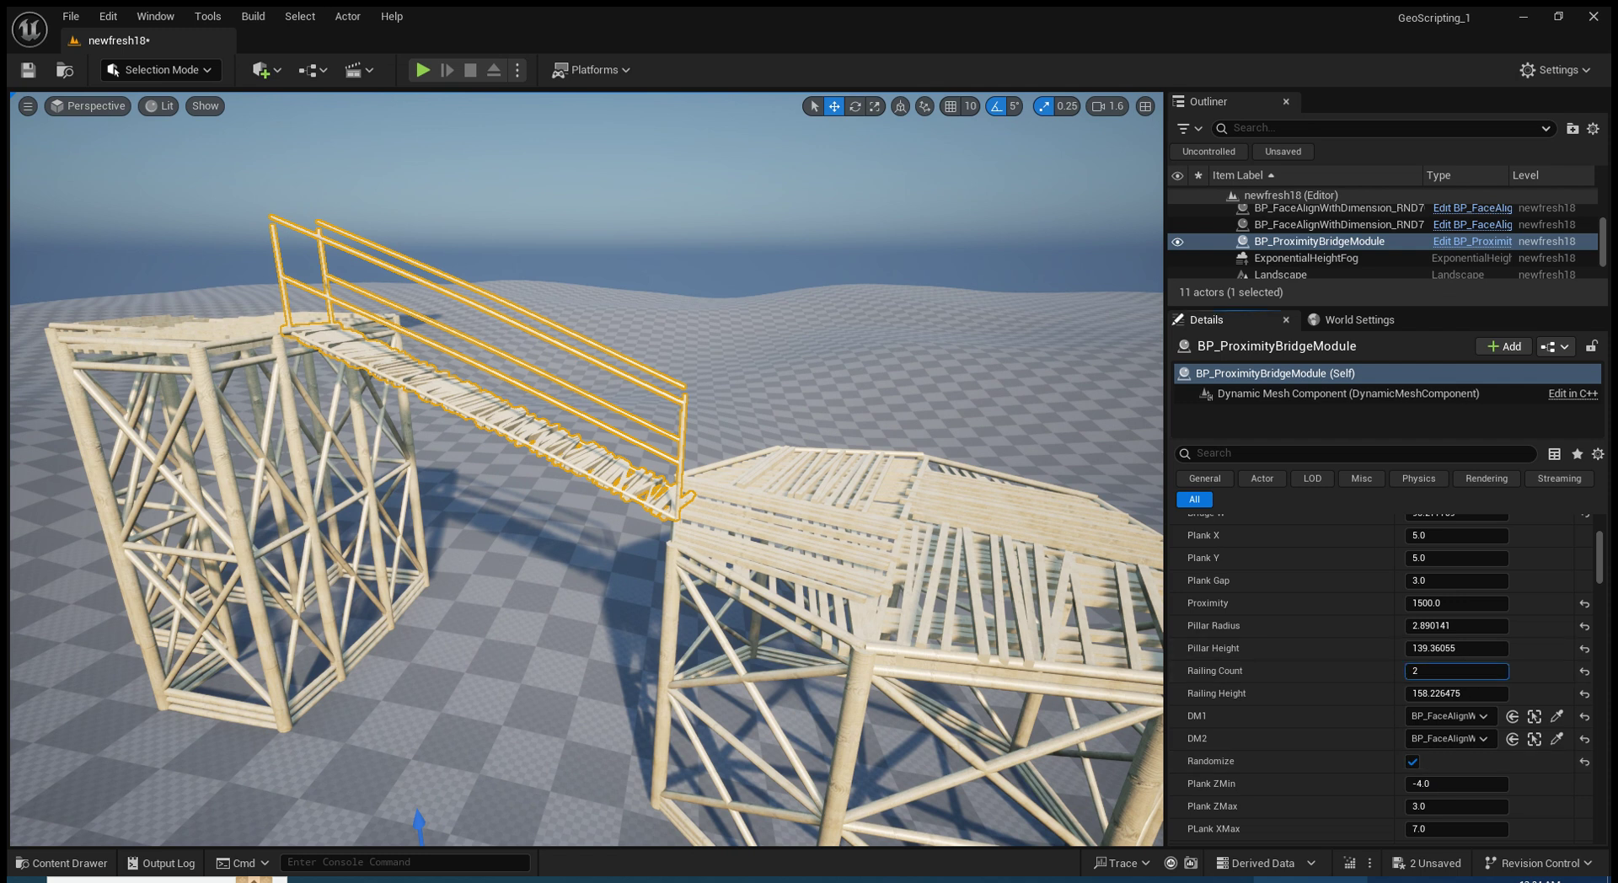
pyautogui.moveTo(1449, 671); pyautogui.dragTo(1467, 671)
pyautogui.scroll(5, 1460, 646)
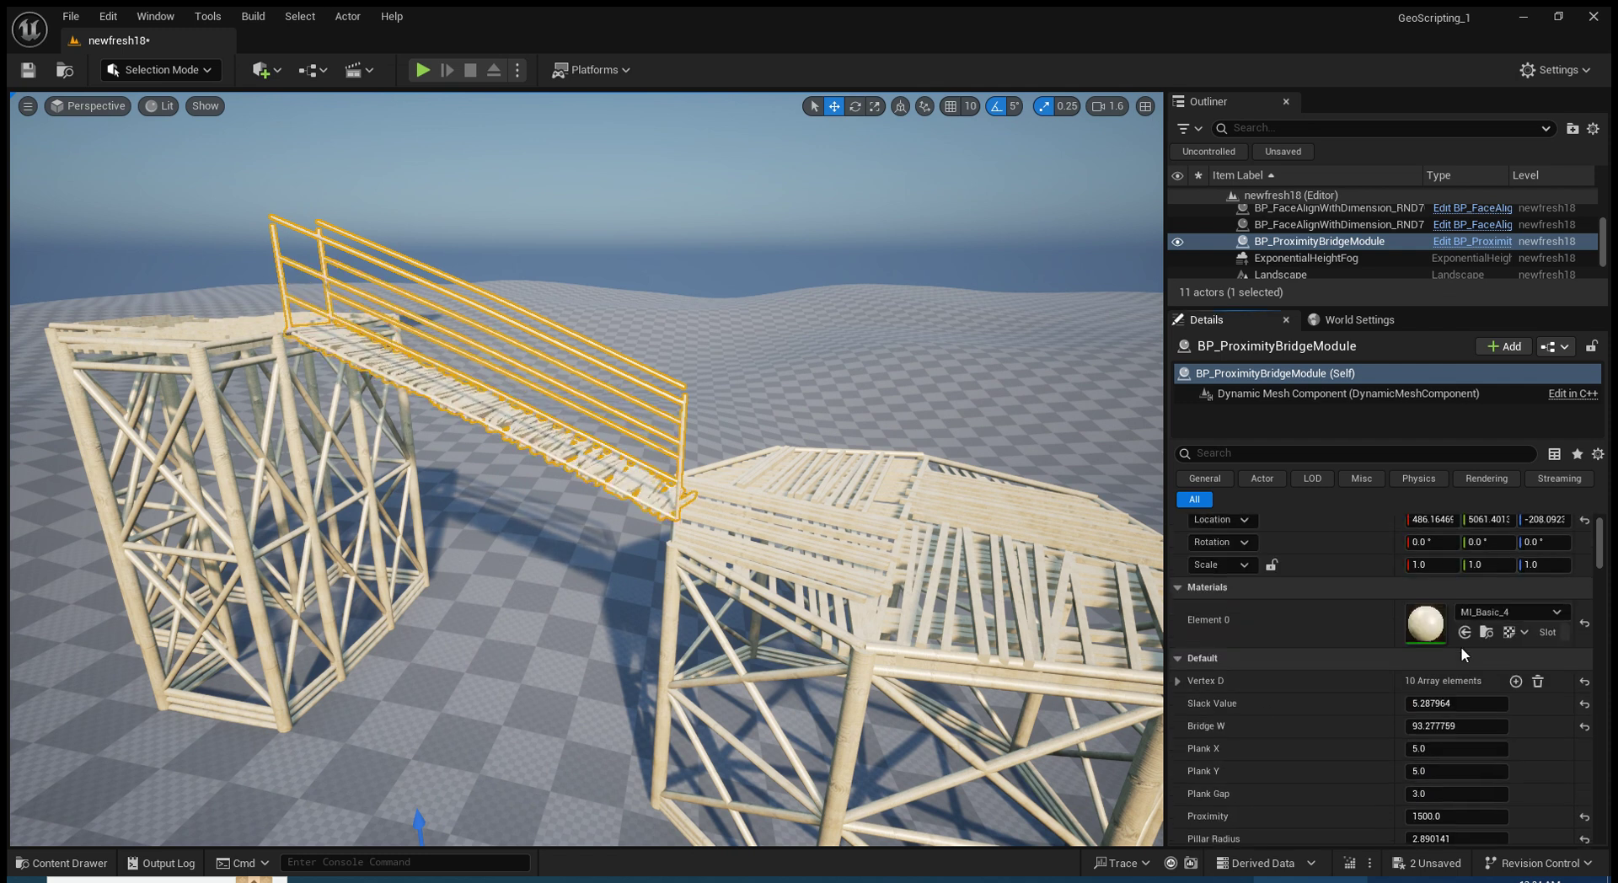
pyautogui.click(1457, 703)
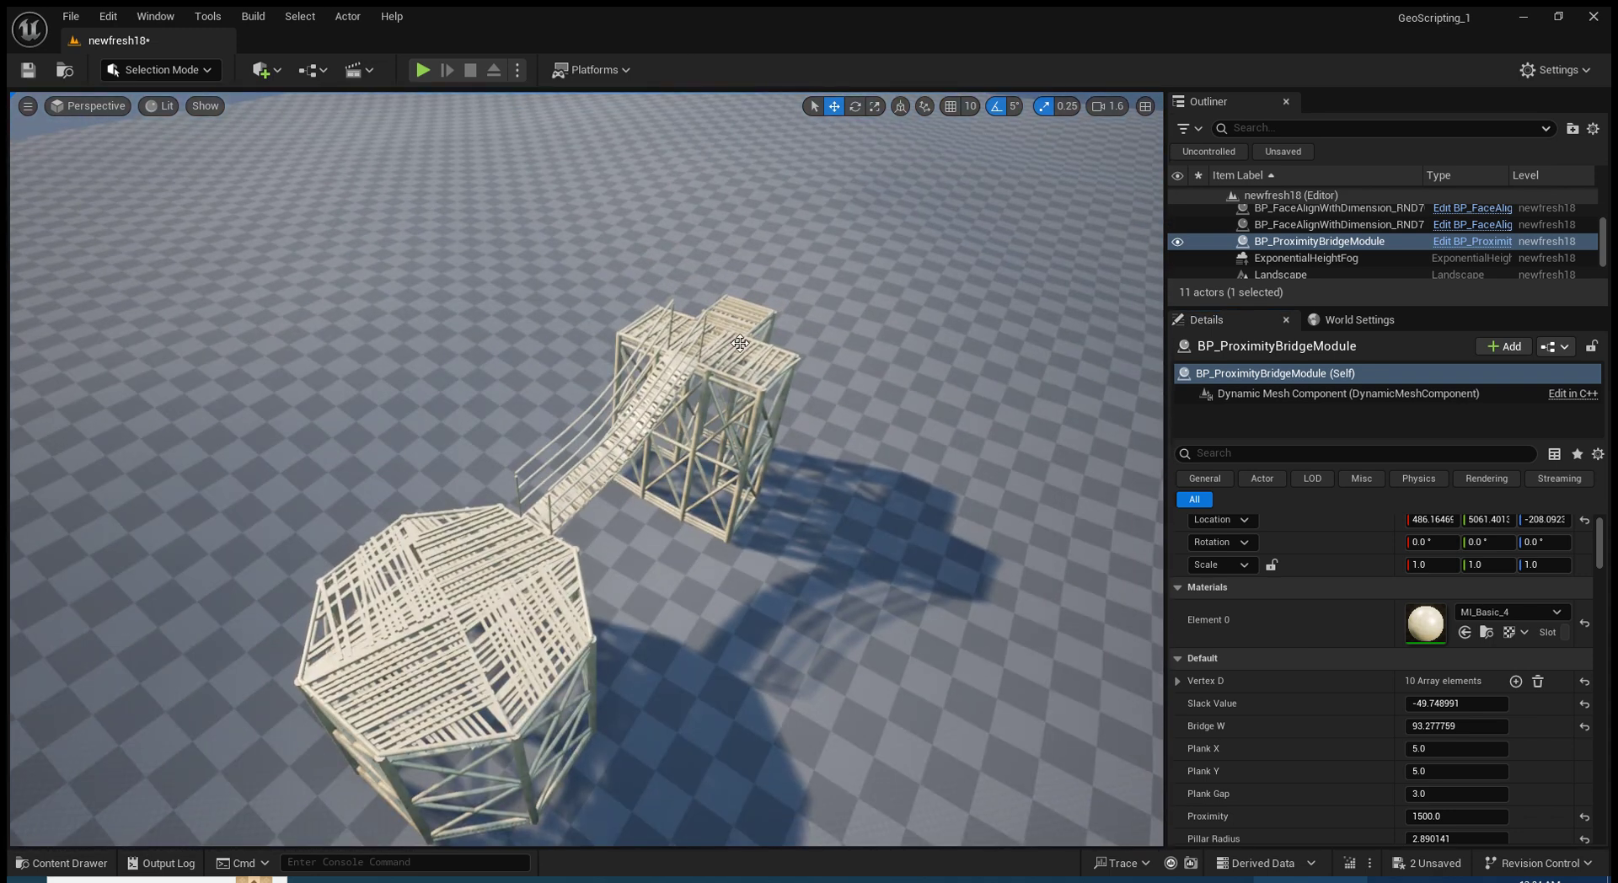
pyautogui.click(725, 344)
# Duplicate the tower to the lower right and duplicate the bridge with Ctrl+D
pyautogui.moveTo(725, 347)
pyautogui.keyDown('alt'); pyautogui.mouseDown()
pyautogui.moveTo(994, 606)
pyautogui.moveTo(845, 557)
pyautogui.mouseUp(); pyautogui.keyUp('alt')
pyautogui.press('e')
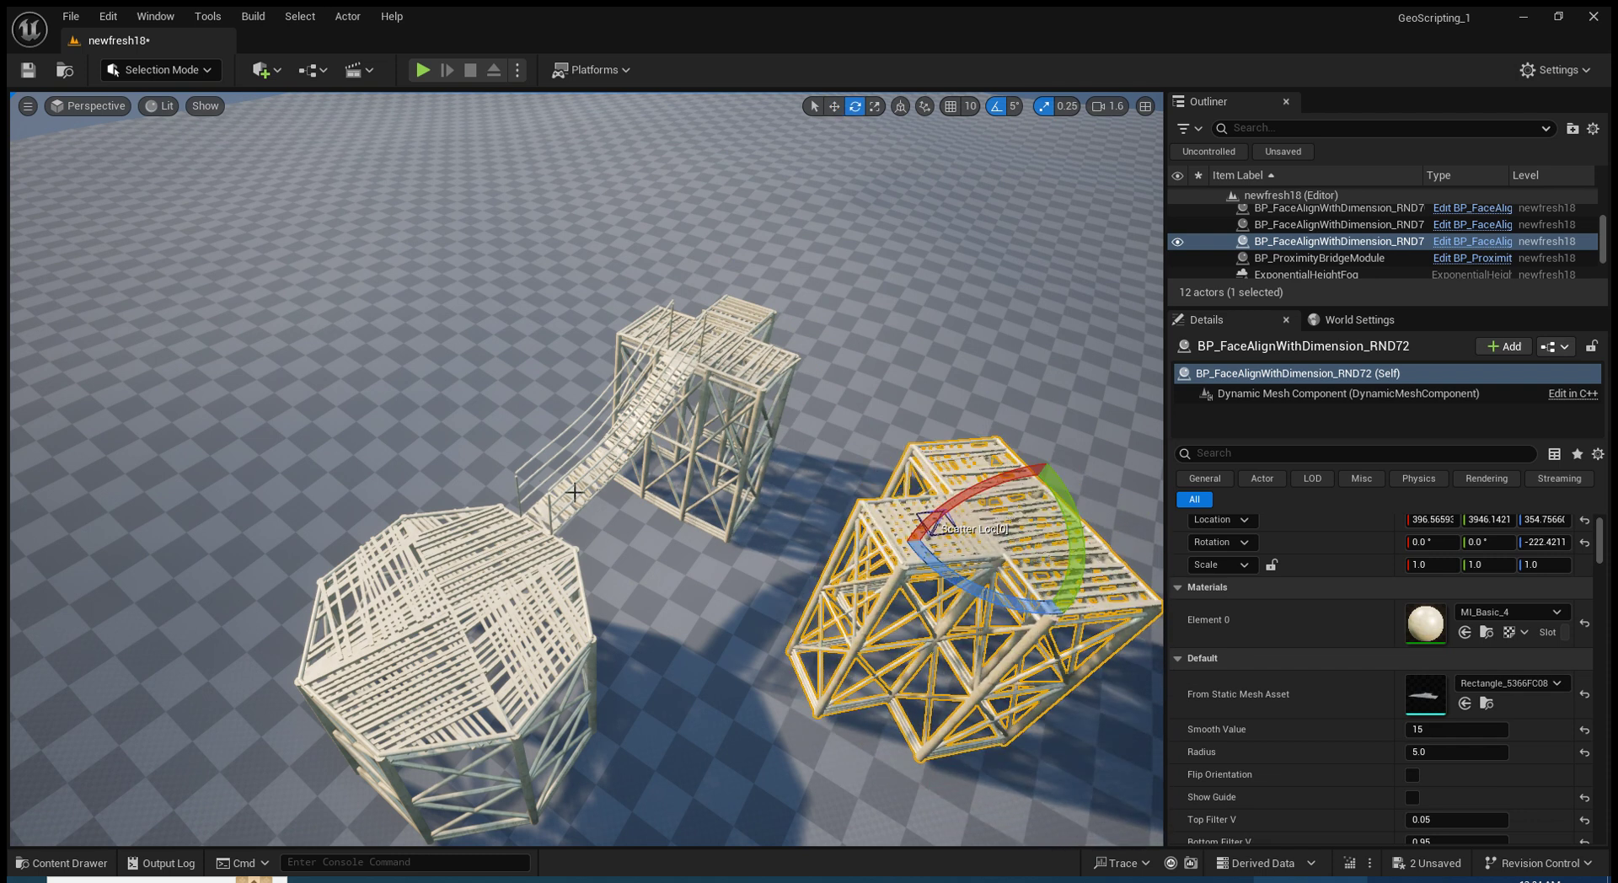
pyautogui.click(574, 492)
pyautogui.hotkey('ctrl', 'd')
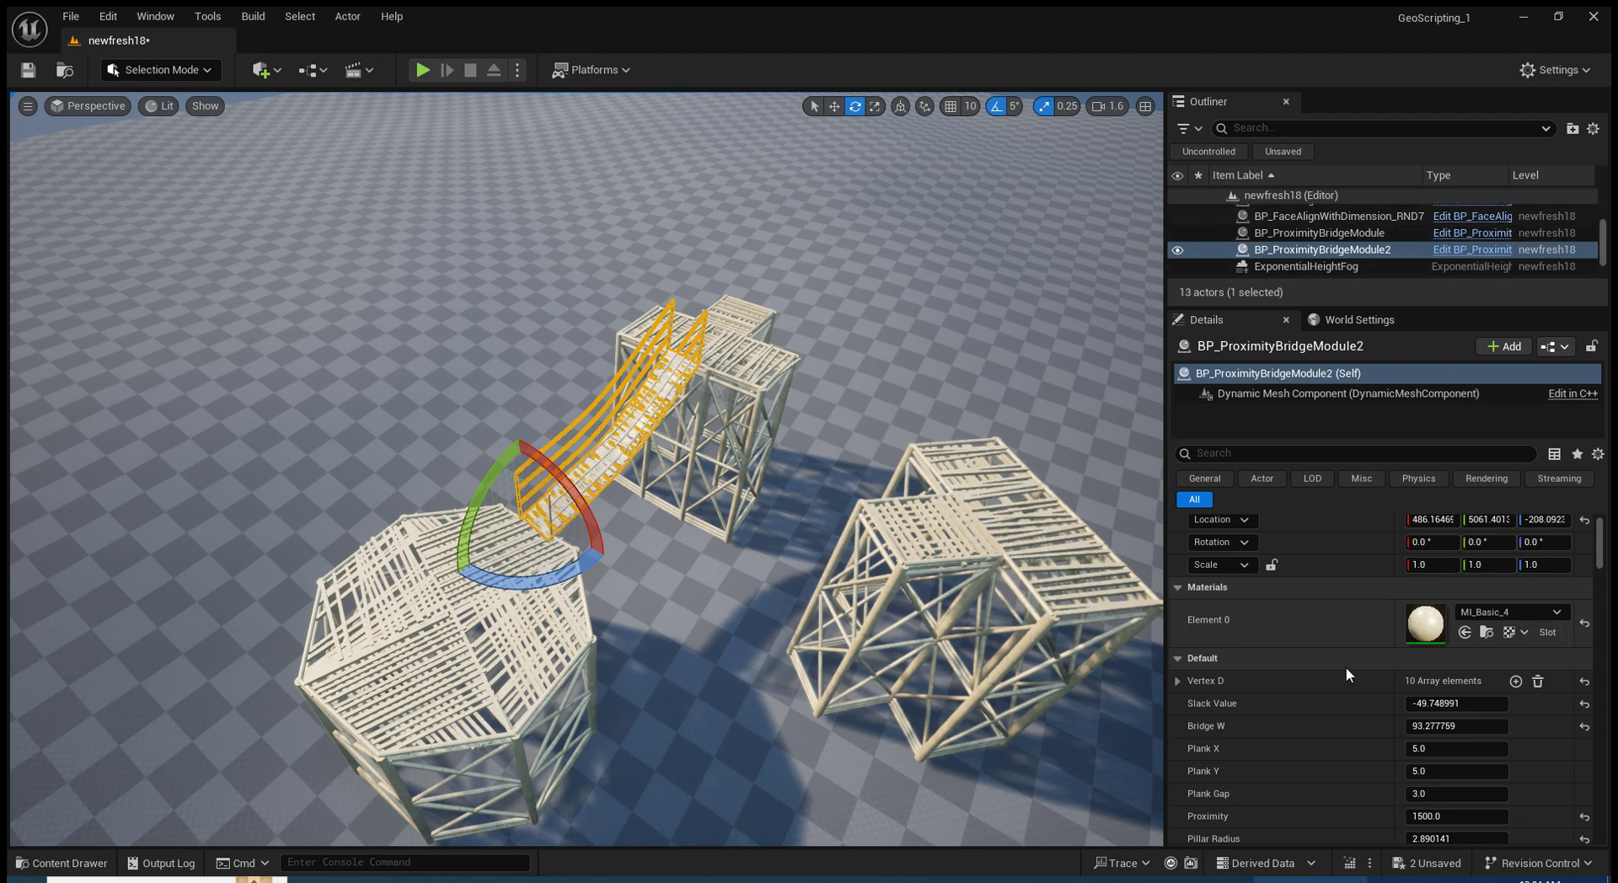
# Anchor the bridge copy's DM1 to the new lower-right tower
pyautogui.scroll(-5, 1527, 757)
pyautogui.click(1557, 715)
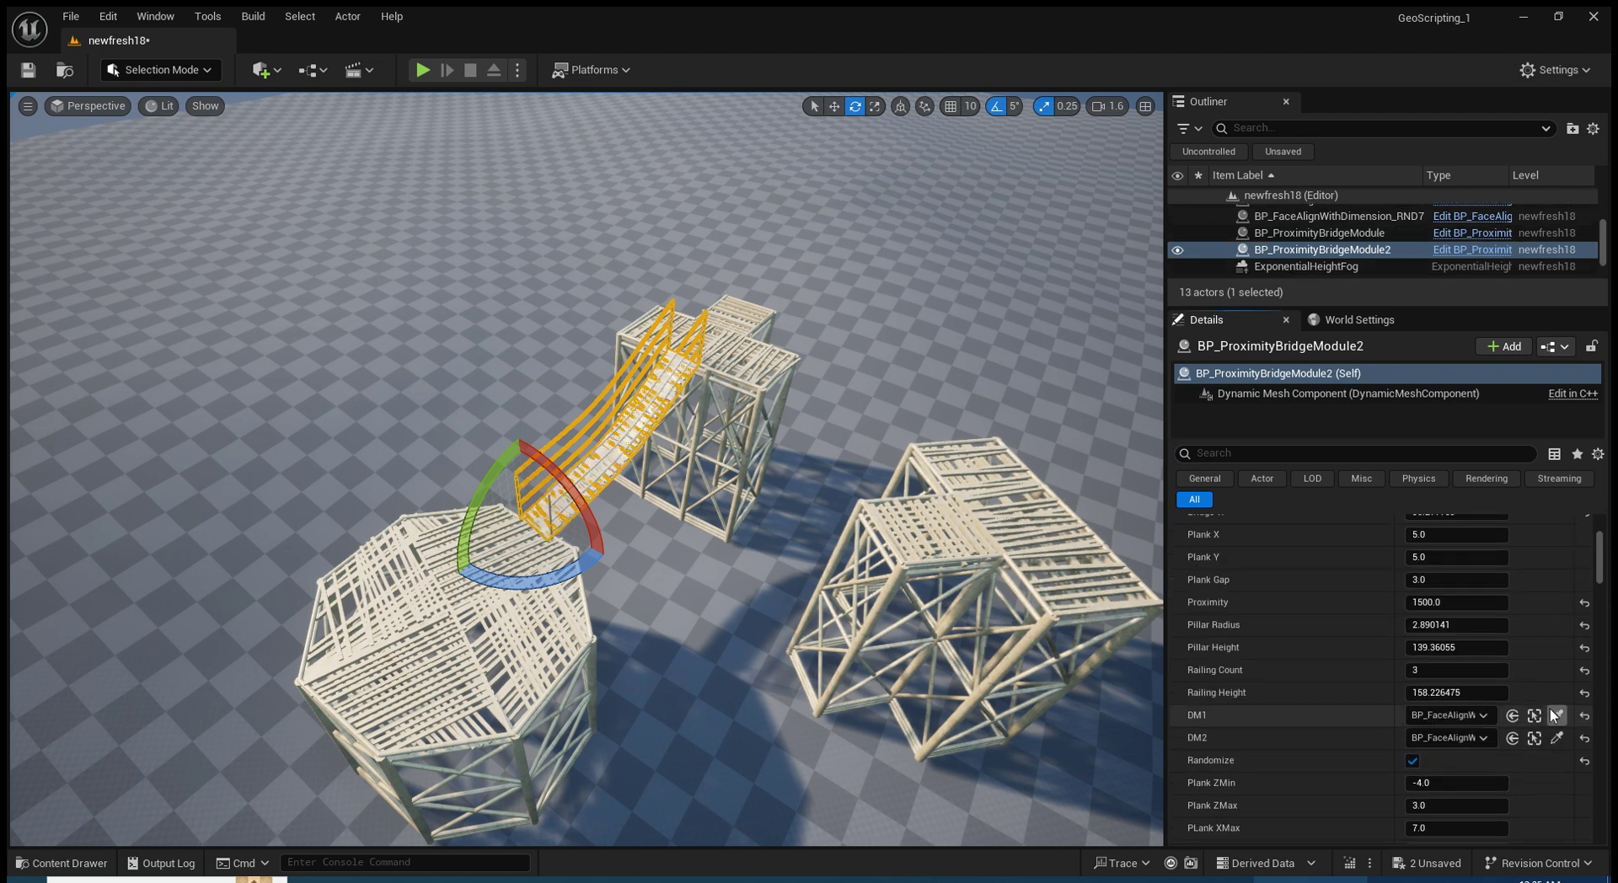
pyautogui.click(889, 544)
pyautogui.scroll(-5, 837, 532)
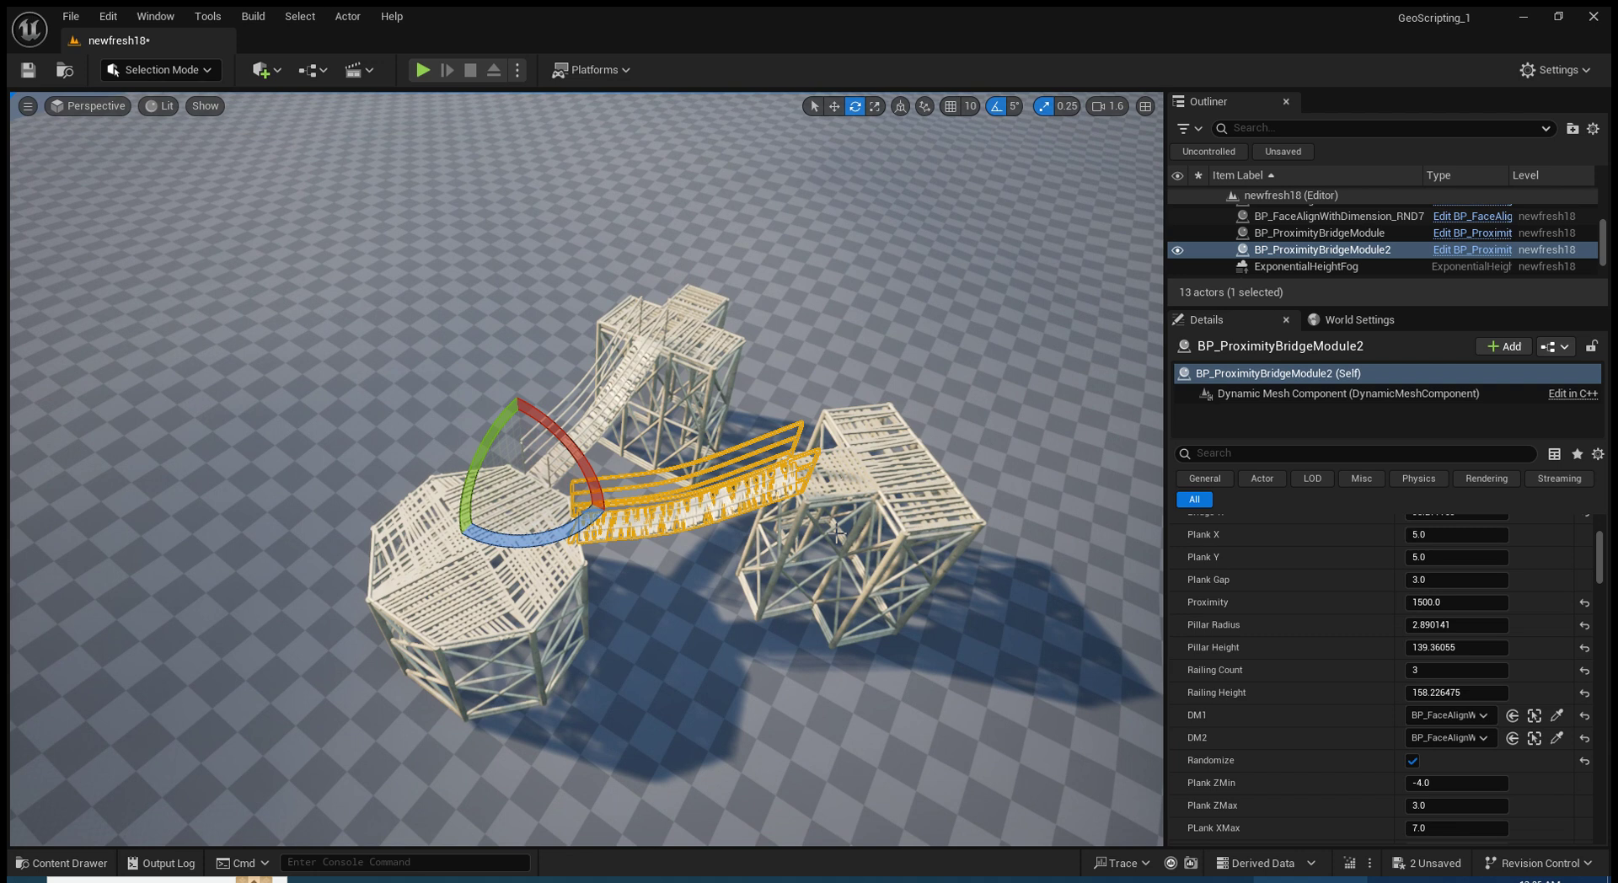
pyautogui.click(868, 489)
# Duplicate the tower, rotate it 45°, and slide it in front of the group
pyautogui.press('w')
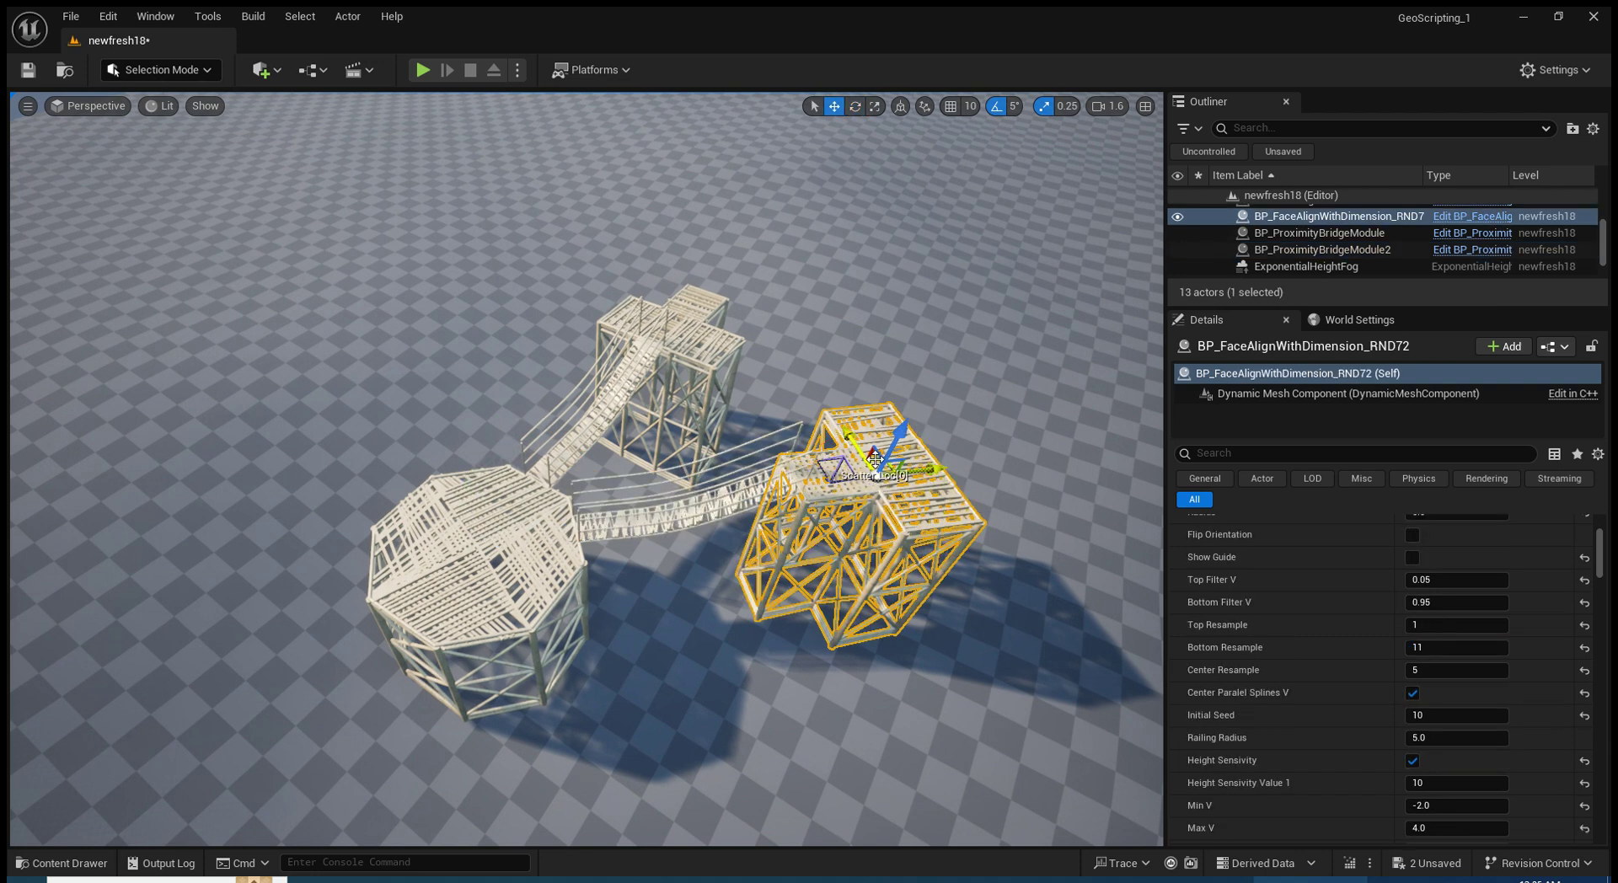
pyautogui.moveTo(875, 457)
pyautogui.keyDown('alt'); pyautogui.mouseDown()
pyautogui.moveTo(794, 634)
pyautogui.moveTo(876, 640)
pyautogui.mouseUp(); pyautogui.keyUp('alt')
pyautogui.press('e')
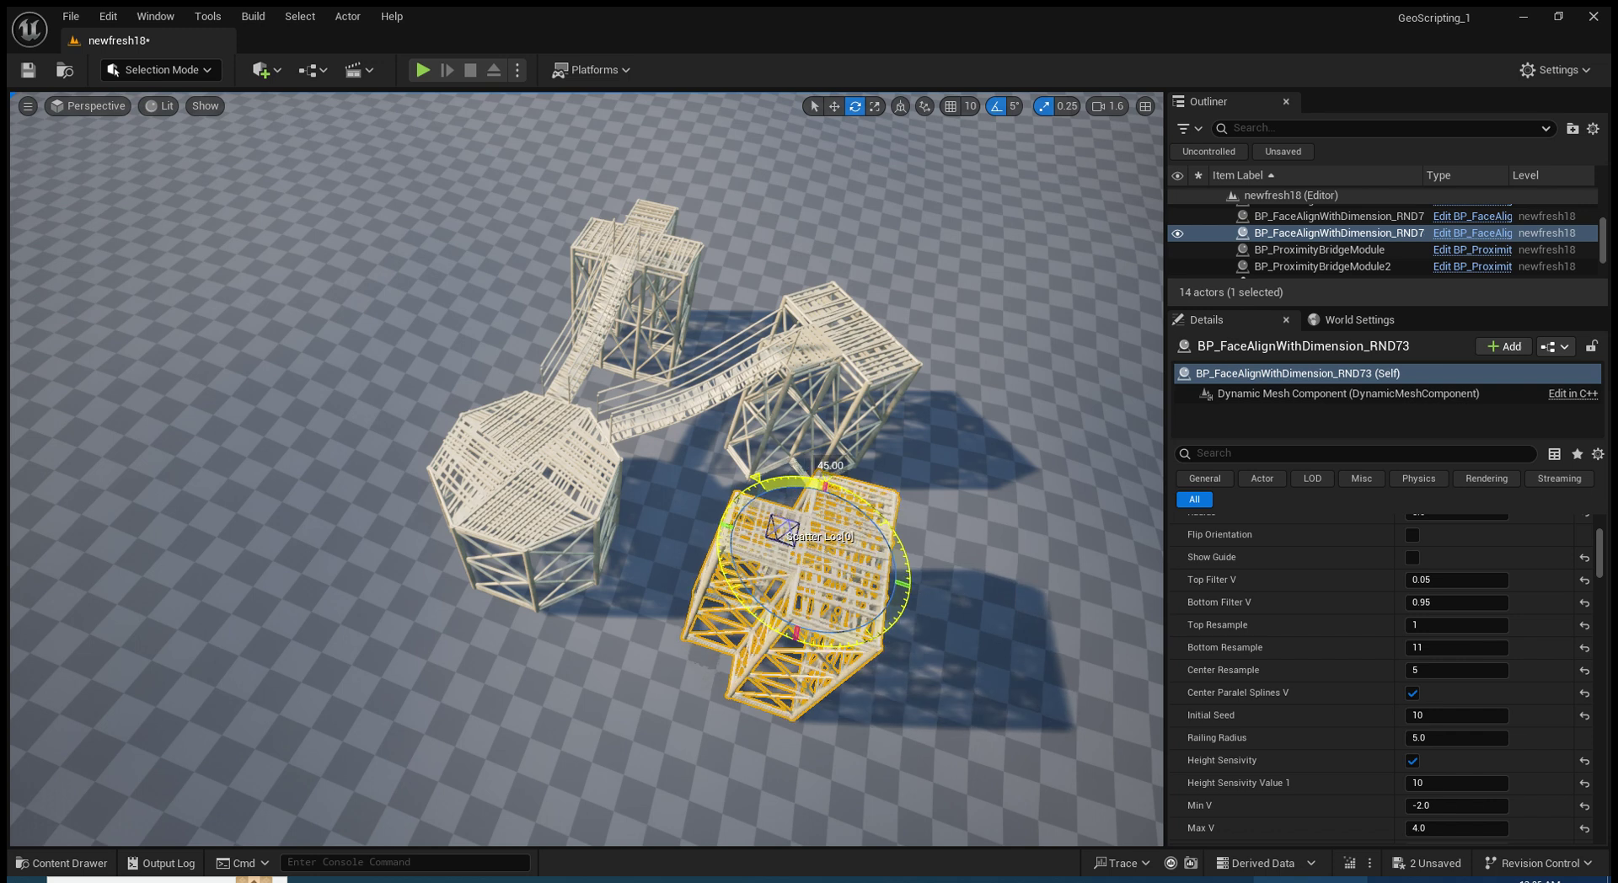
pyautogui.press('w')
pyautogui.moveTo(1038, 613); pyautogui.dragTo(1032, 610)
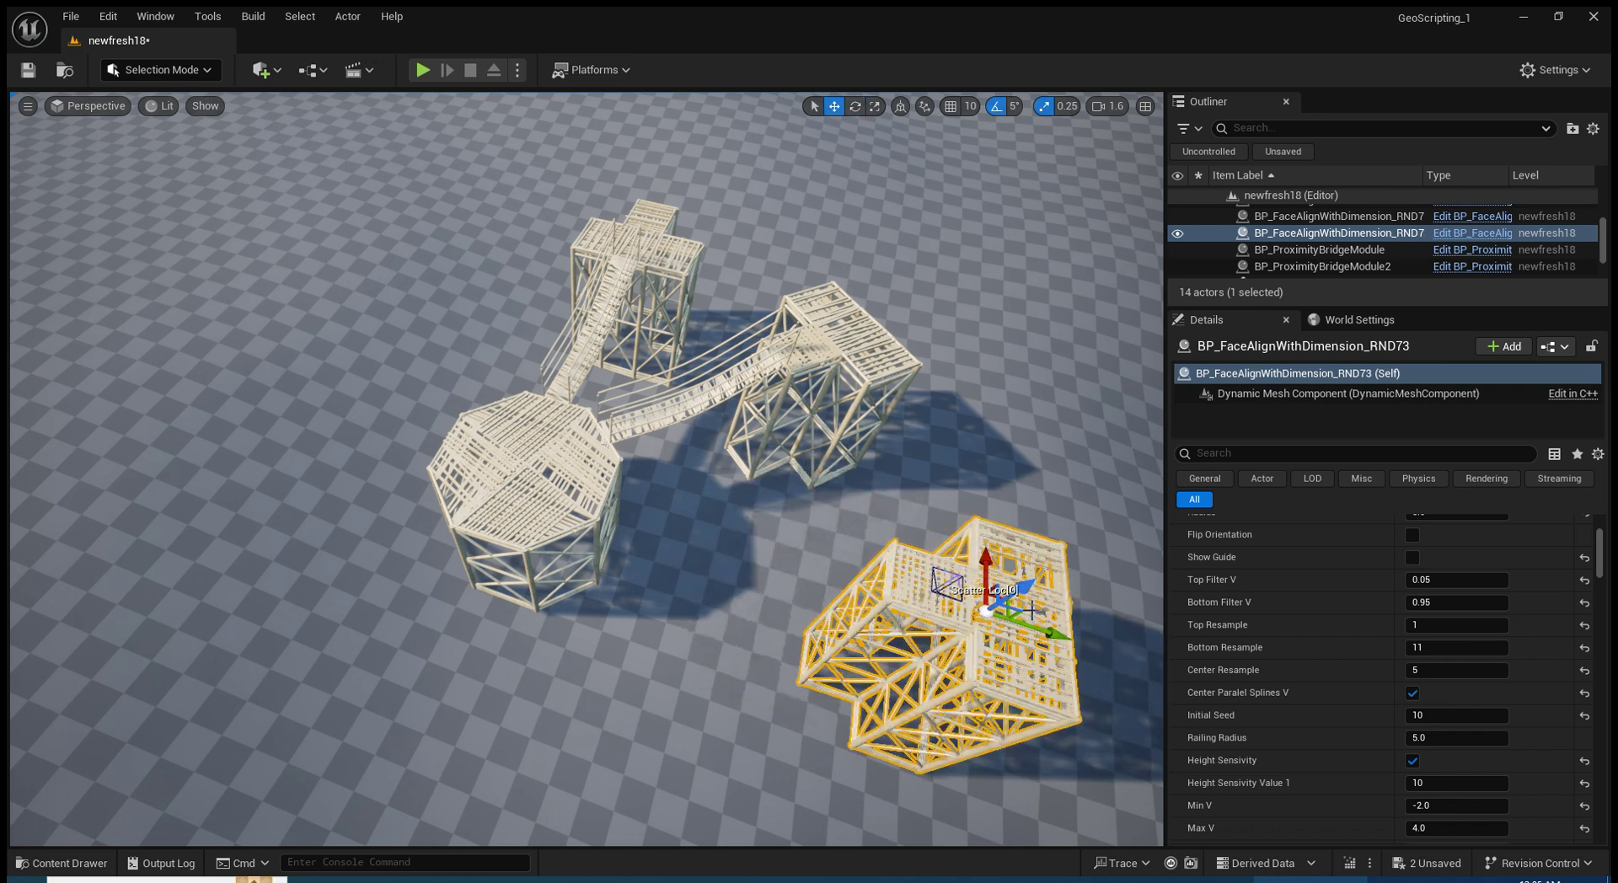
pyautogui.moveTo(1009, 600); pyautogui.dragTo(587, 645, button='right')
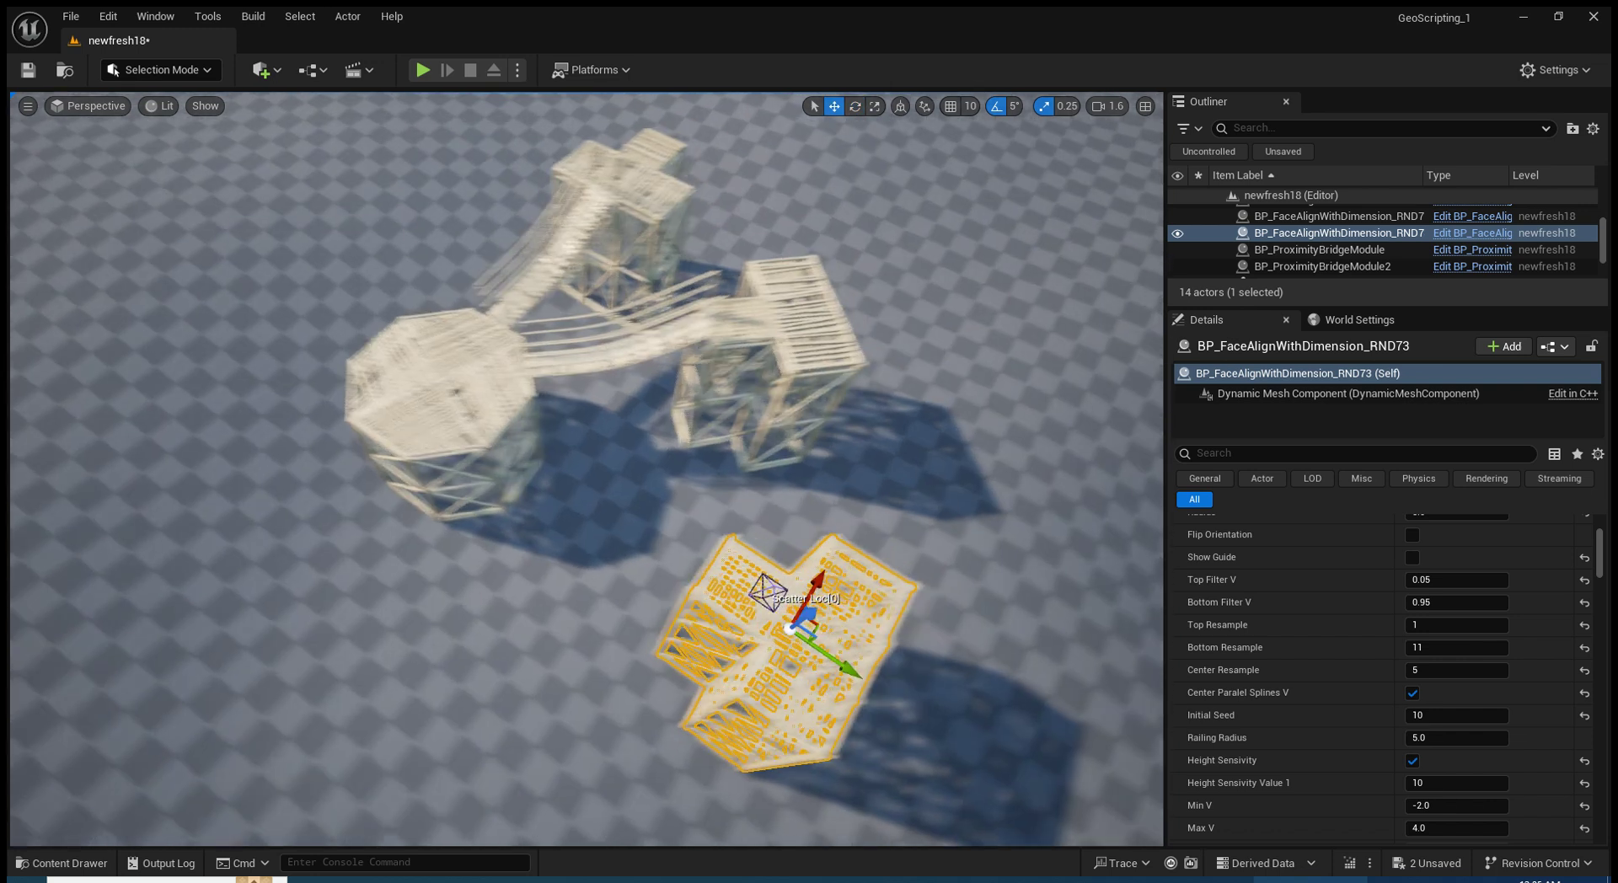
pyautogui.moveTo(587, 645); pyautogui.dragTo(581, 601)
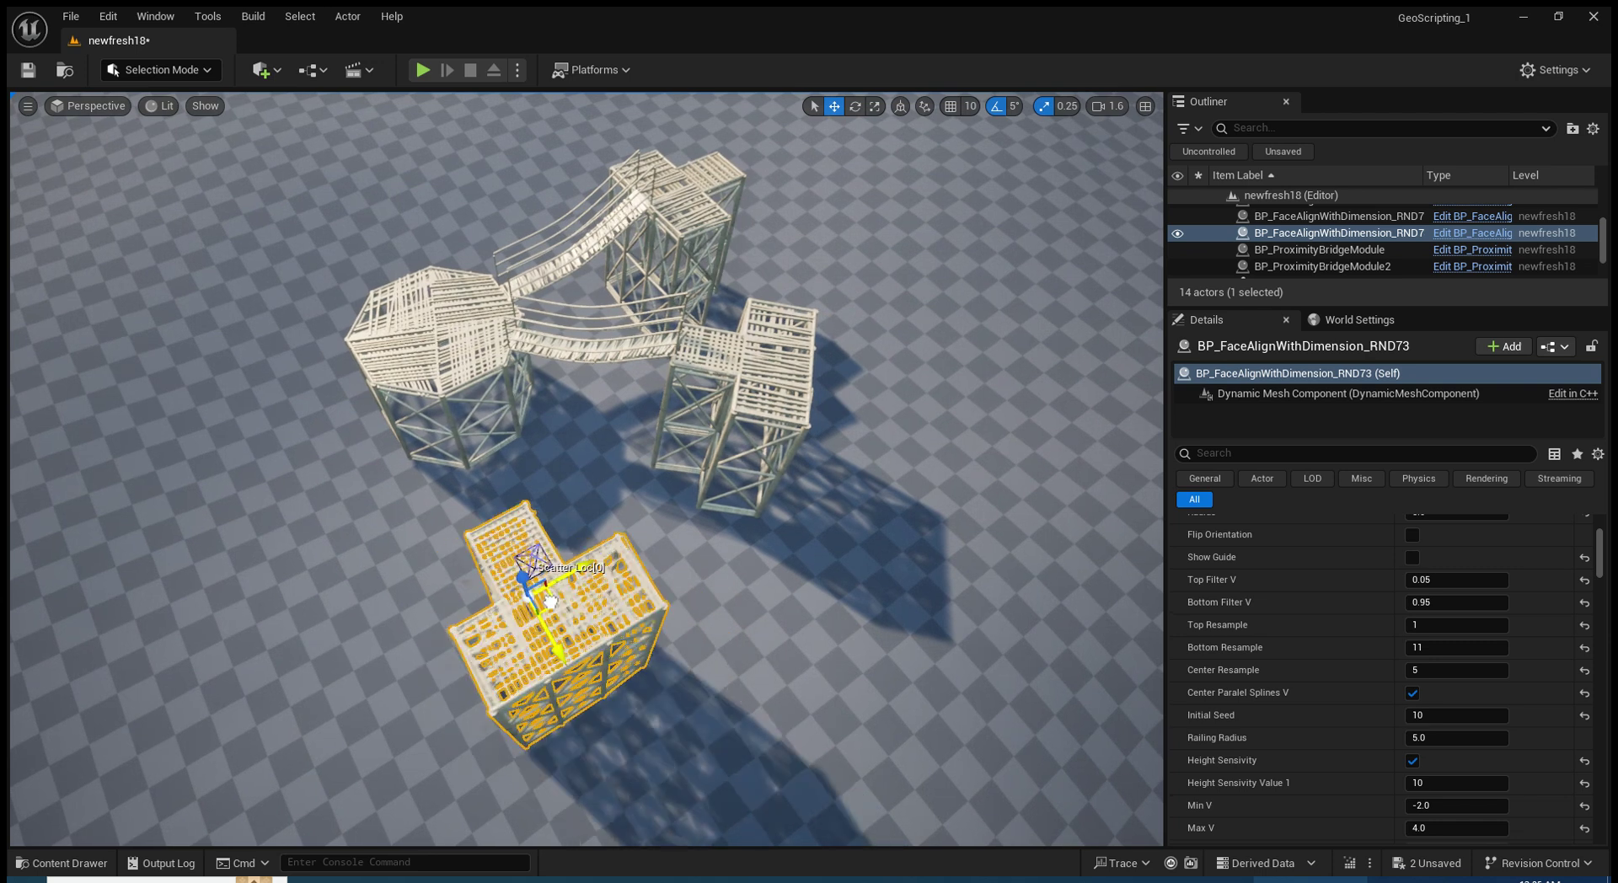
pyautogui.scroll(10, 1544, 624)
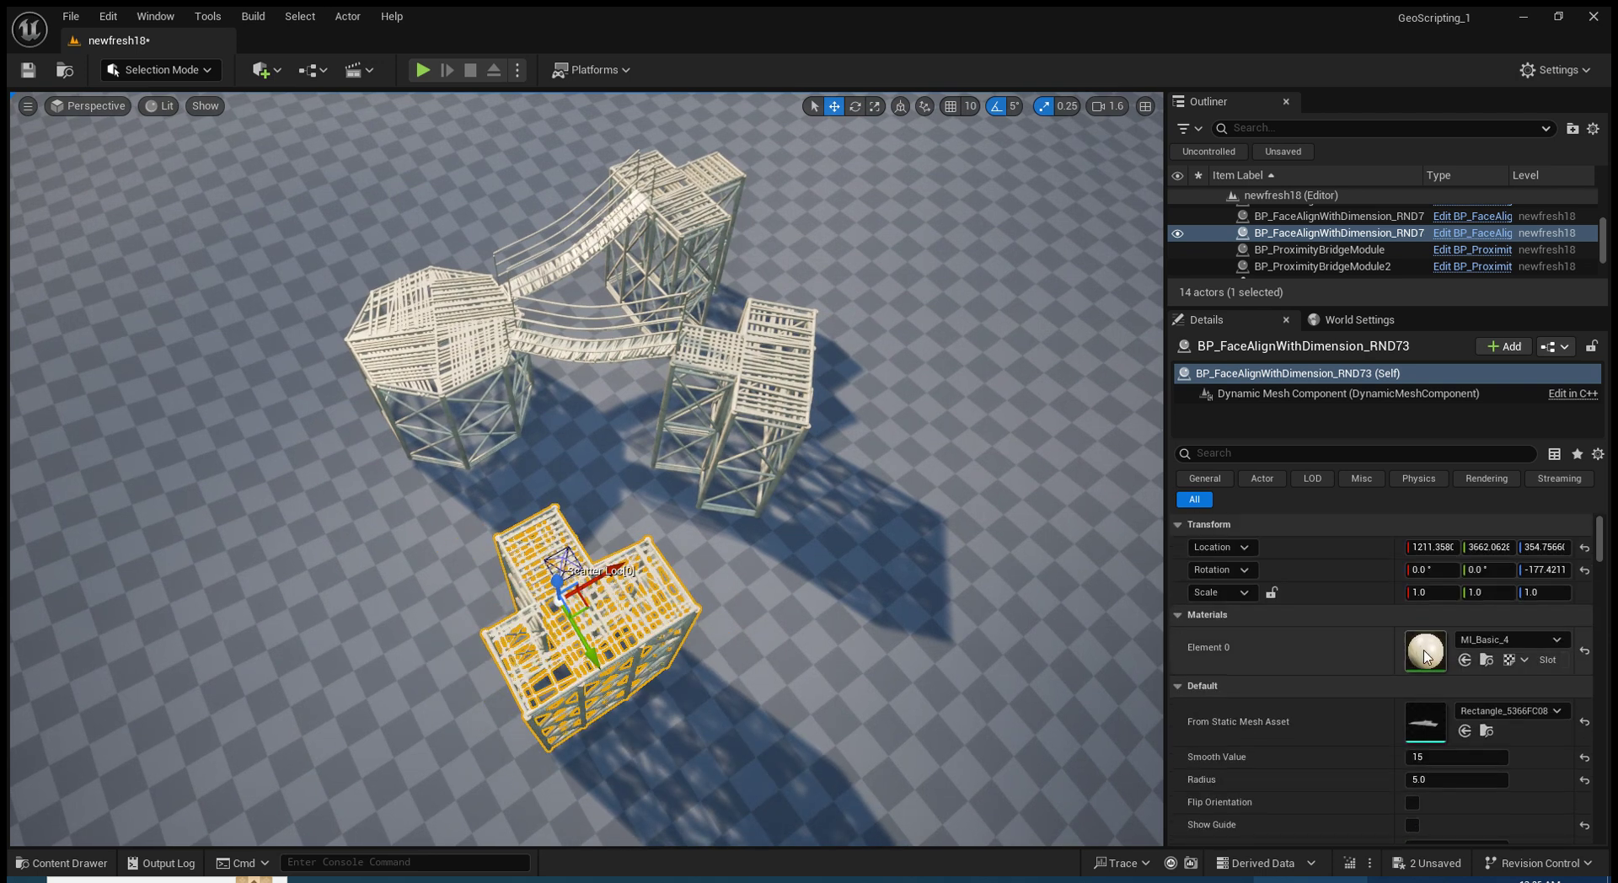
# Rebuild the fourth tower from Rectangle_E68655C5 as a wide cross platform, shifted to X ≈ 1271.7
pyautogui.hotkey('ctrl', 'space')
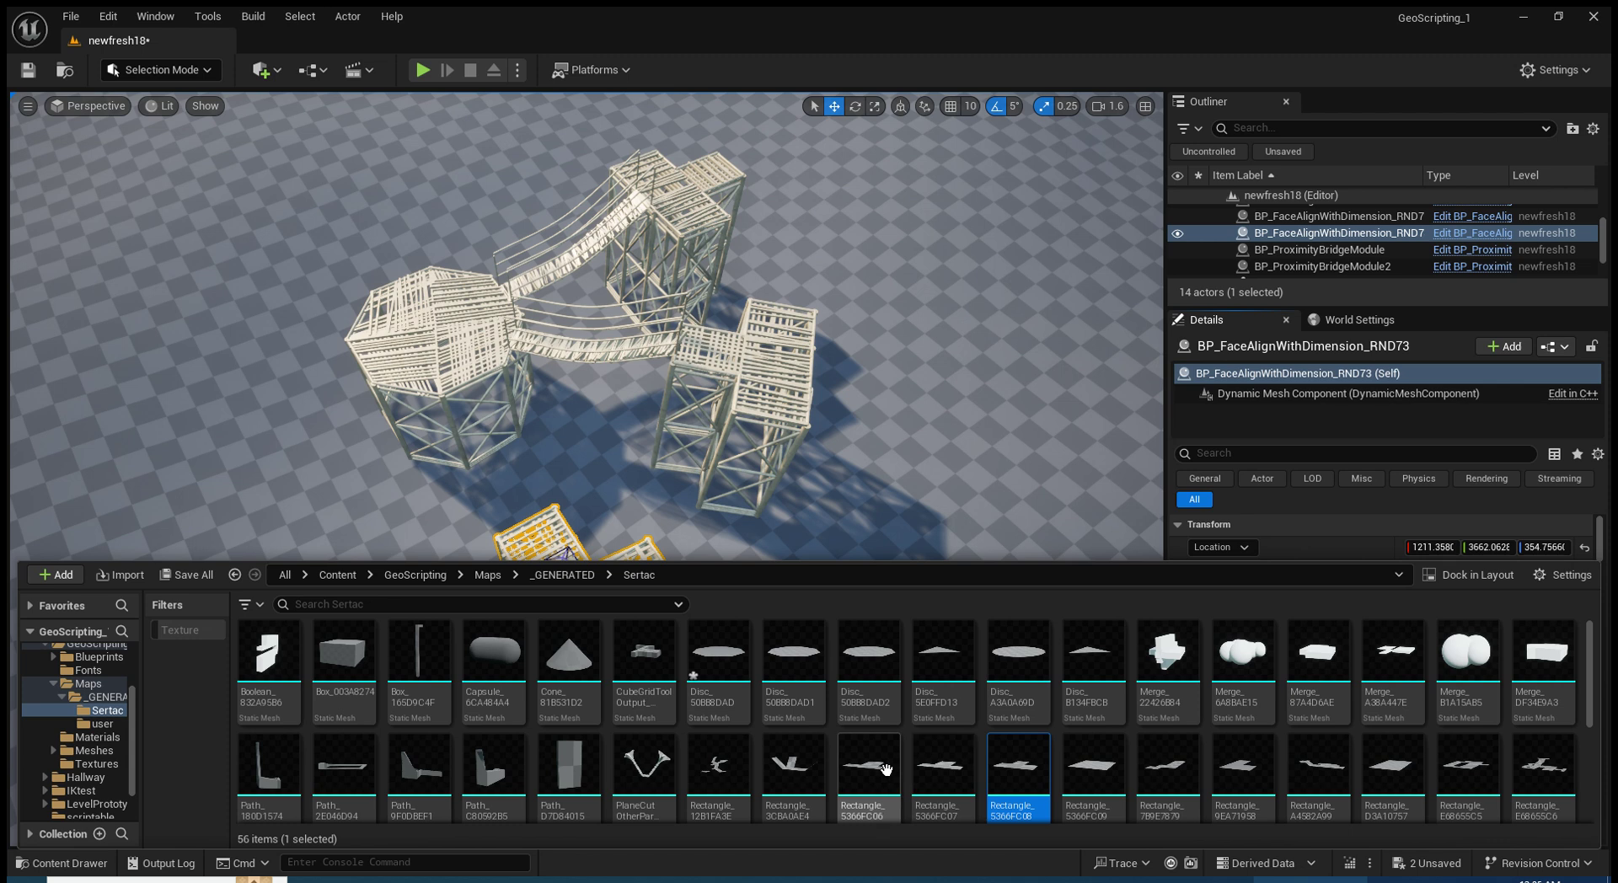
pyautogui.press('f')
pyautogui.click(1465, 732)
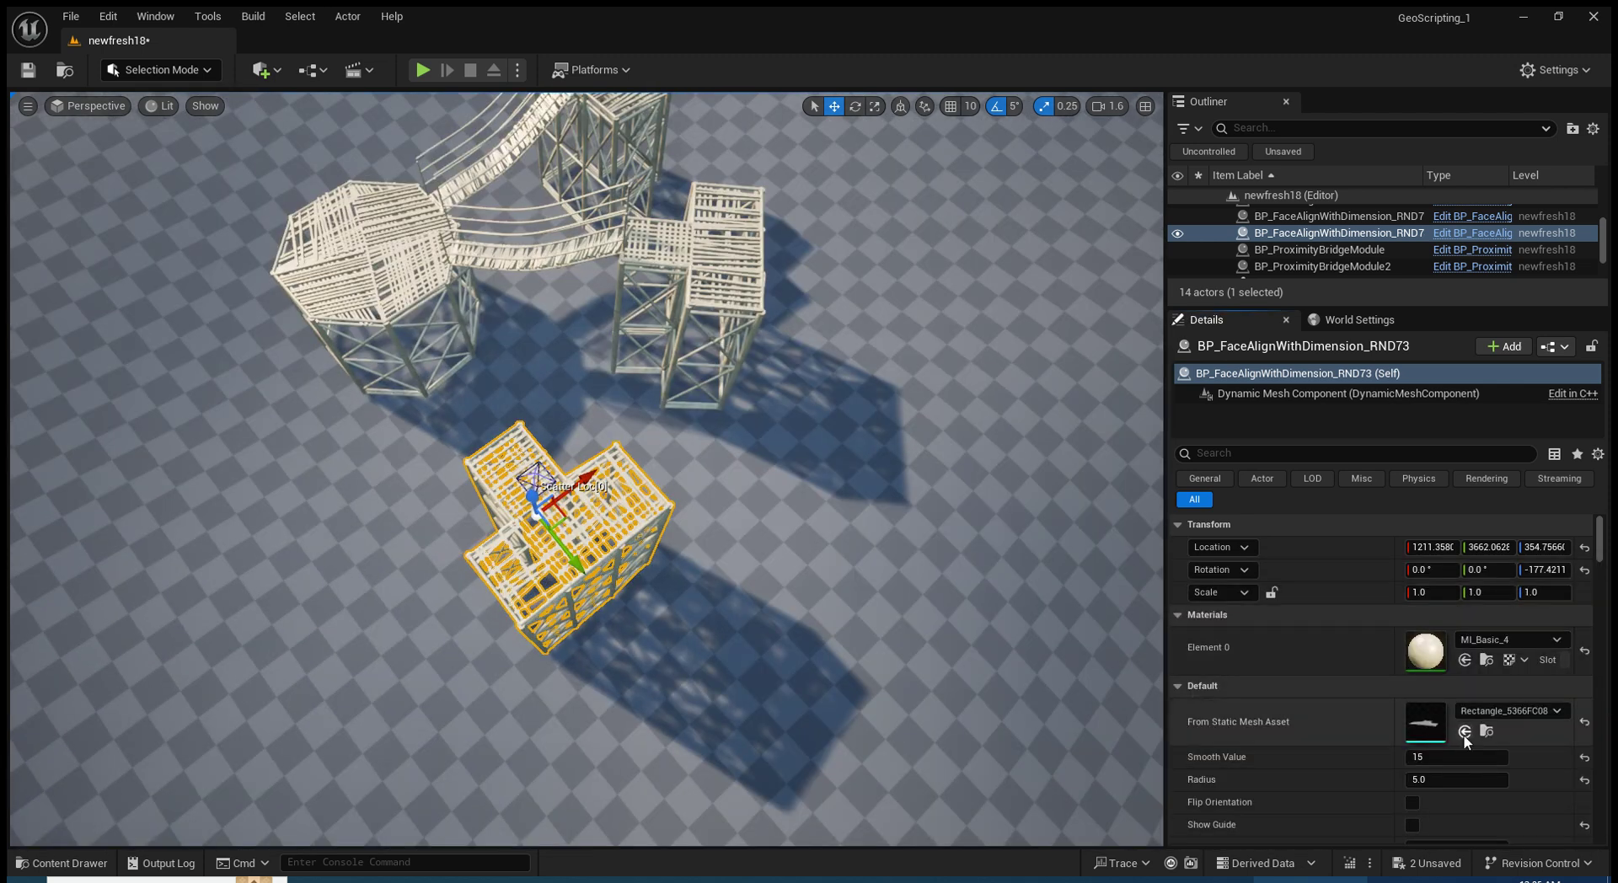
pyautogui.moveTo(563, 516); pyautogui.dragTo(729, 519)
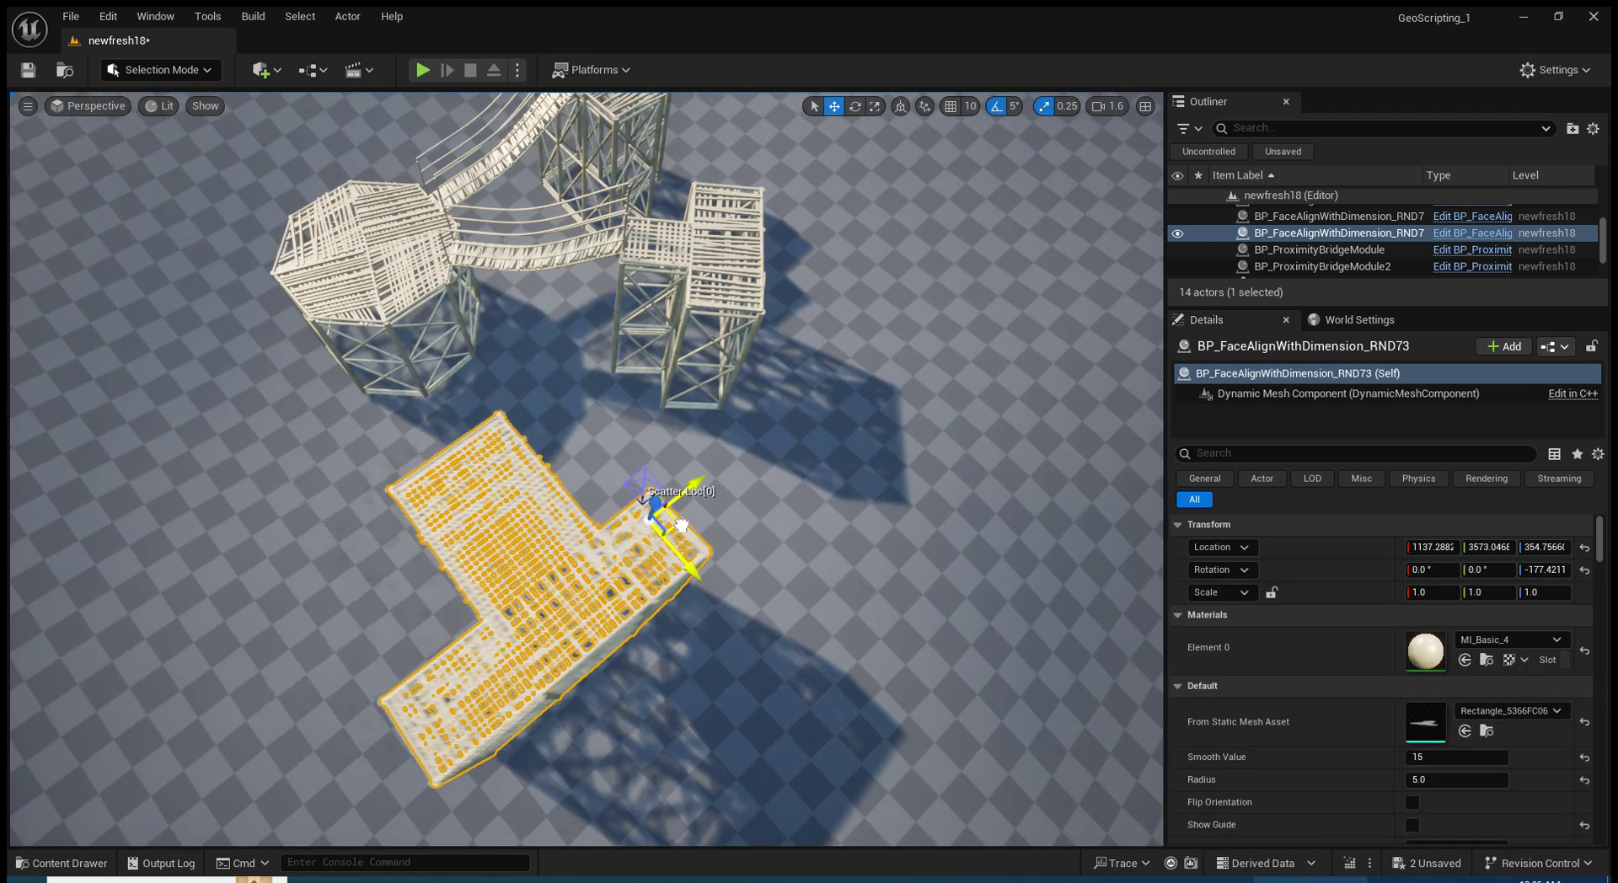
pyautogui.click(1494, 723)
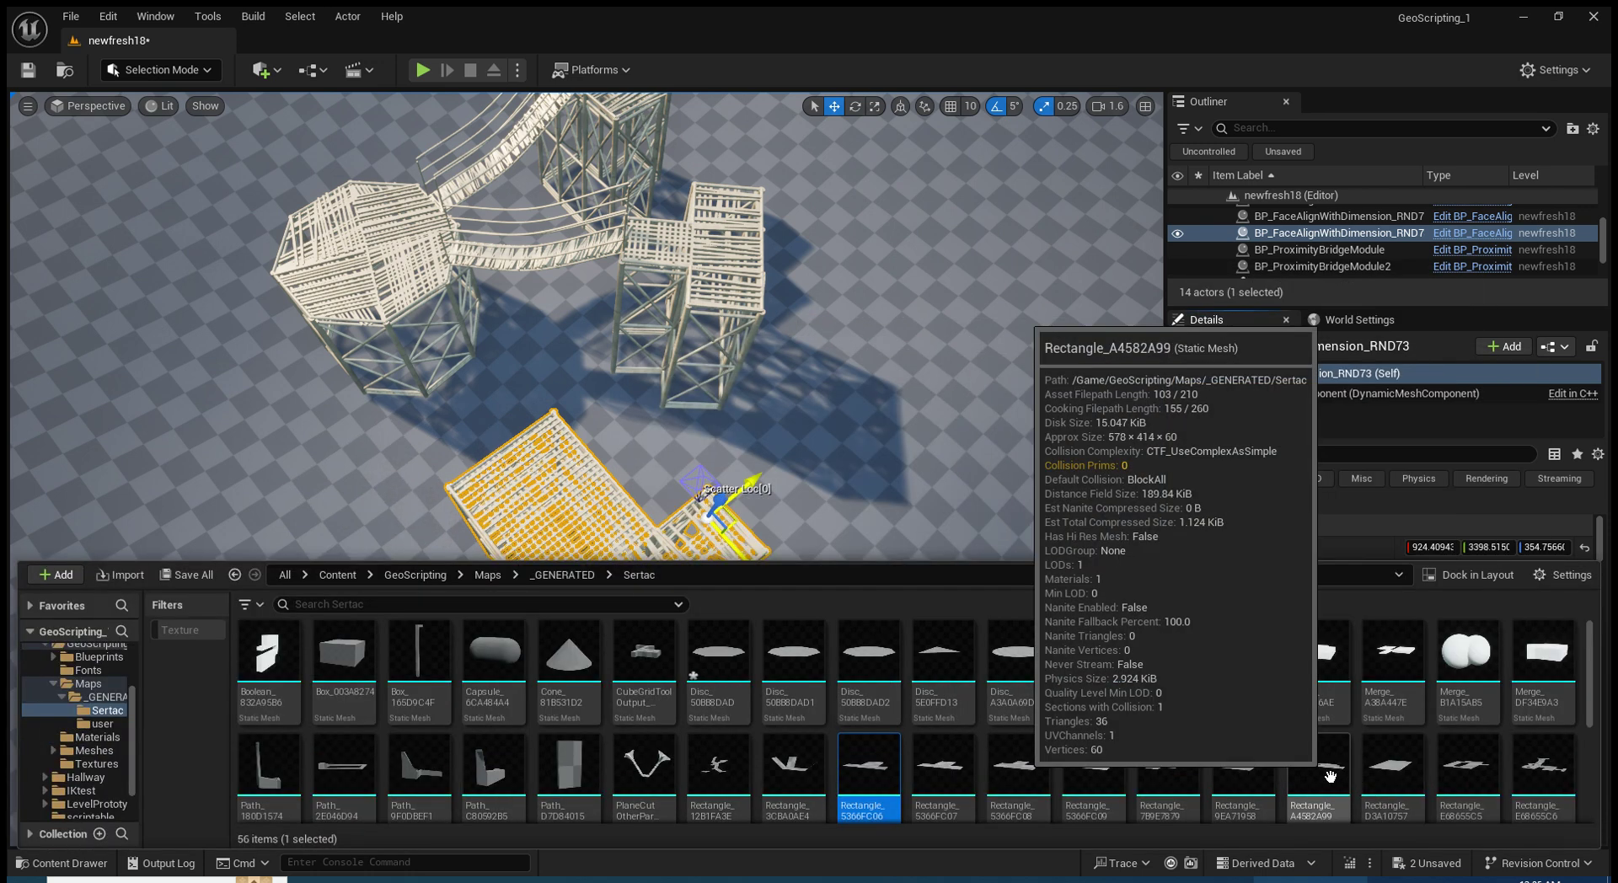
pyautogui.hotkey('ctrl', 'space')
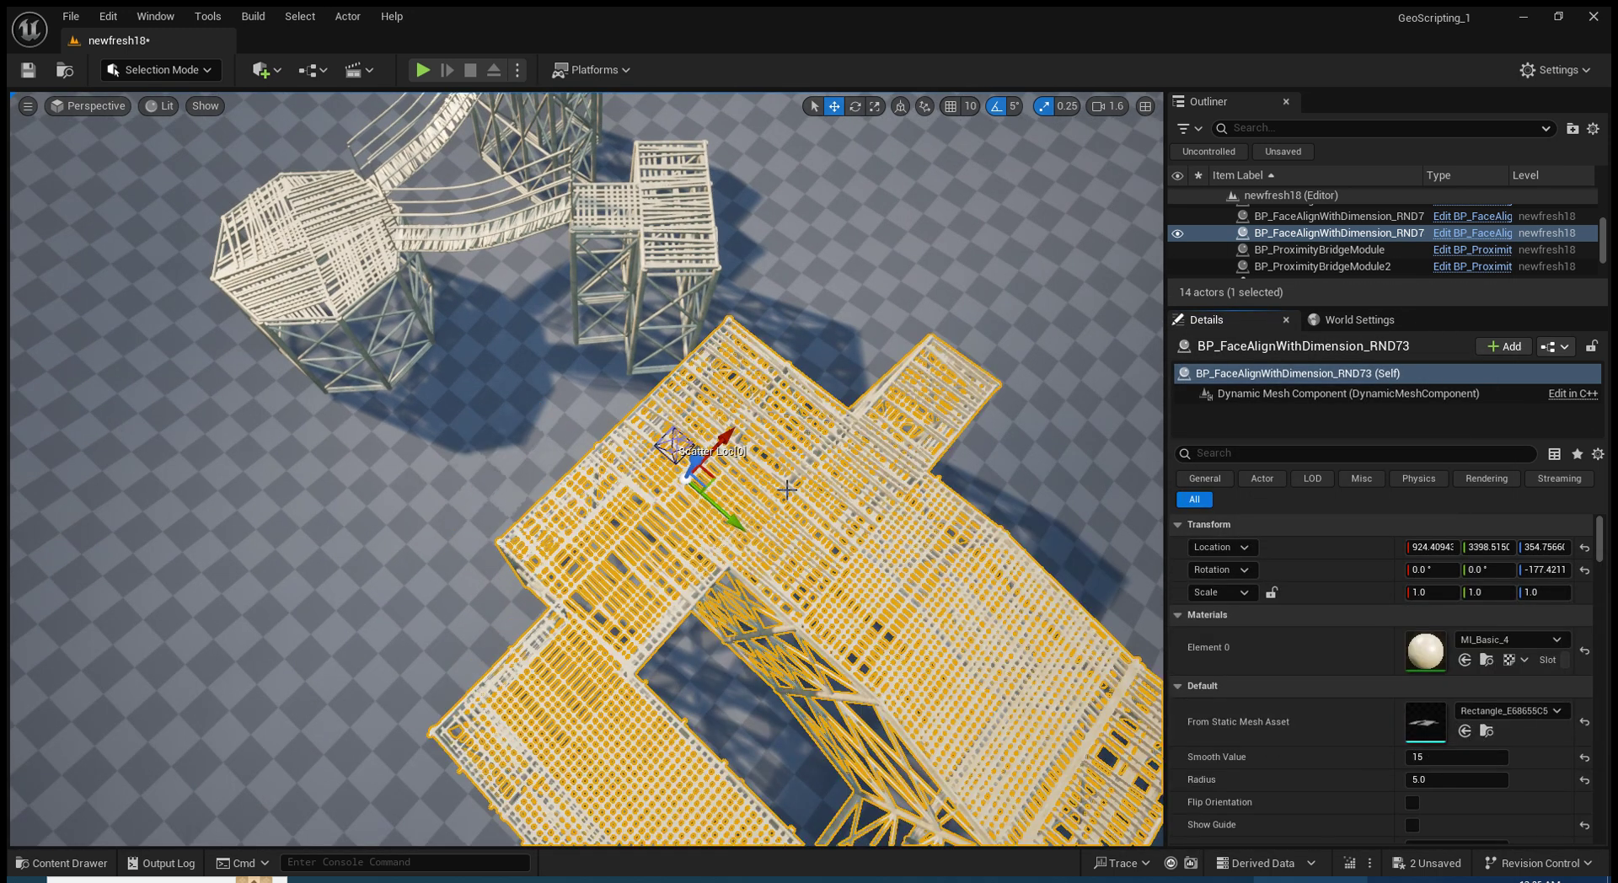
pyautogui.moveTo(712, 480); pyautogui.dragTo(566, 584)
# Anchor a third bridge, BP_ProximityBridgeModule3, from the octagonal tower to the cross-shaped platform
pyautogui.click(536, 221)
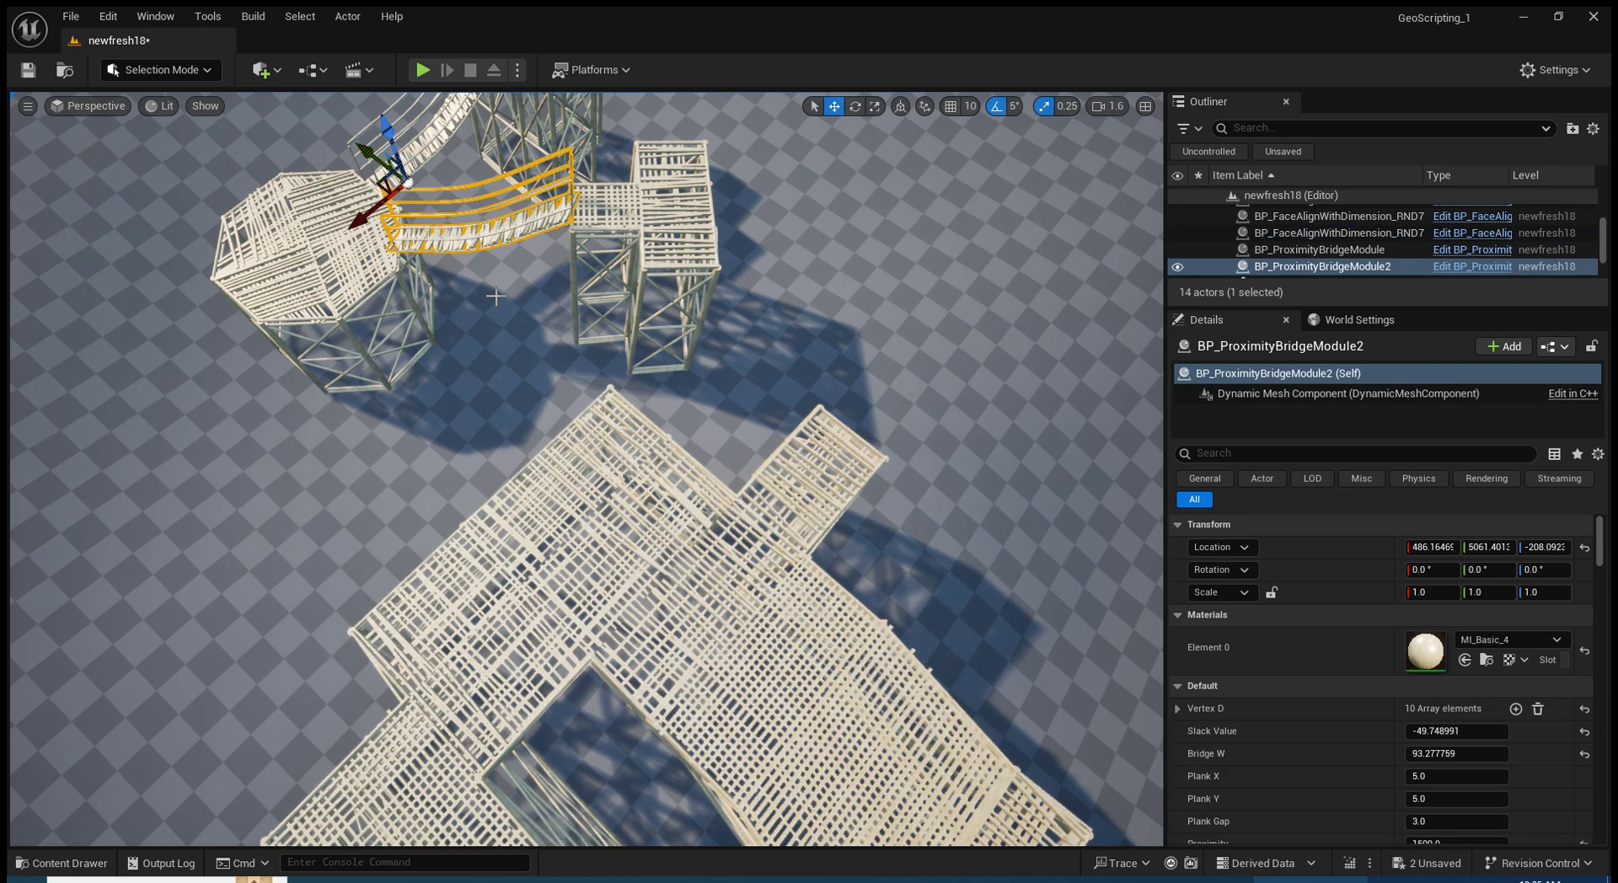
pyautogui.scroll(-5, 1480, 741)
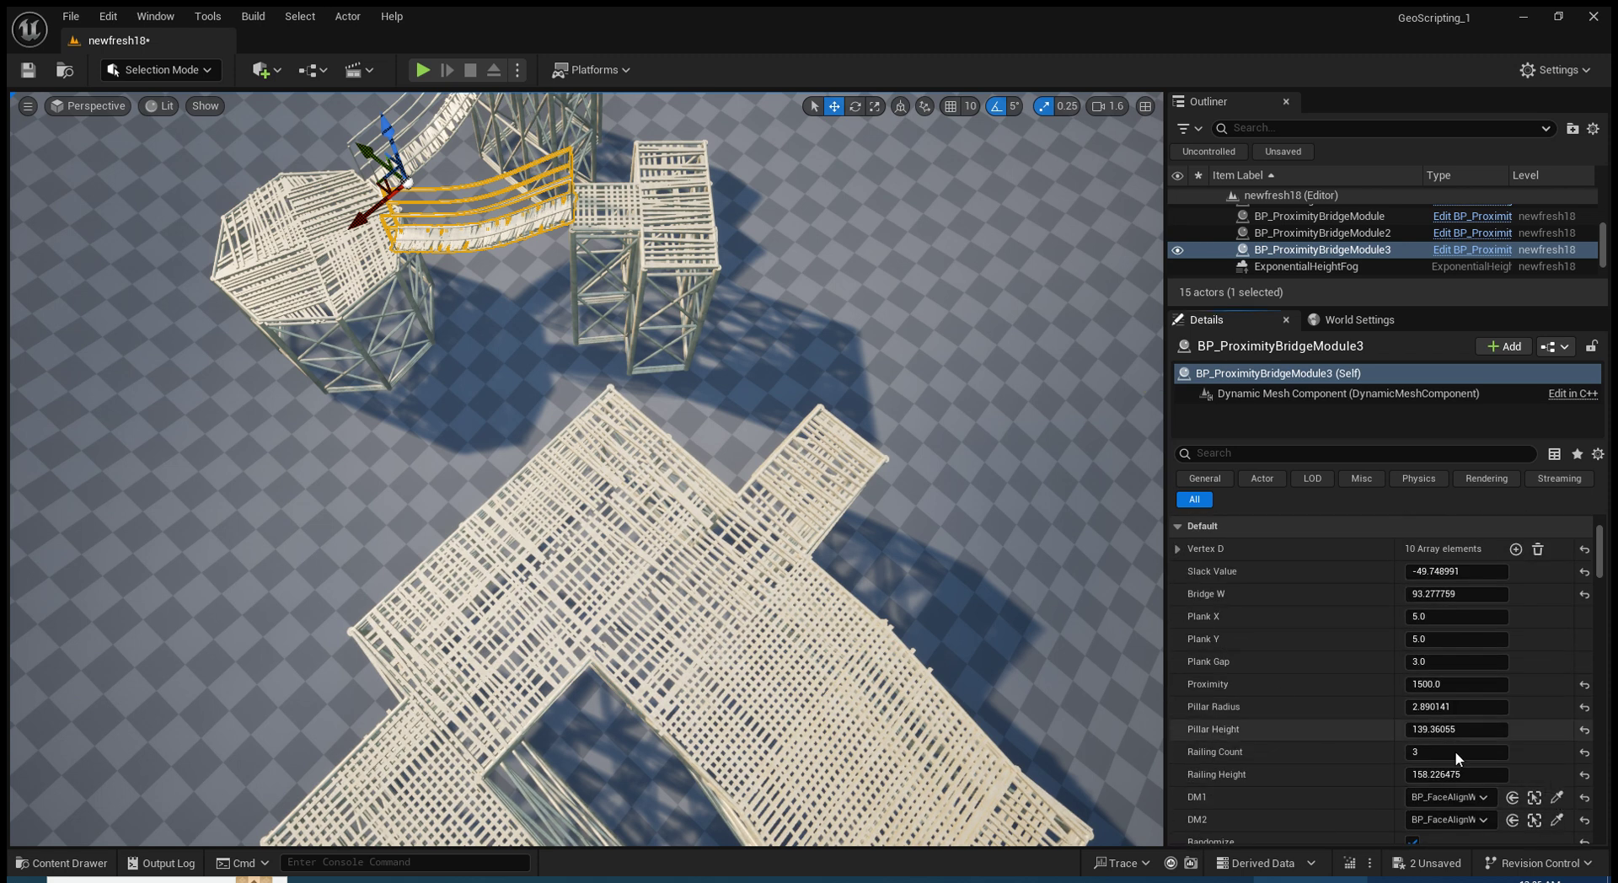
pyautogui.click(1557, 798)
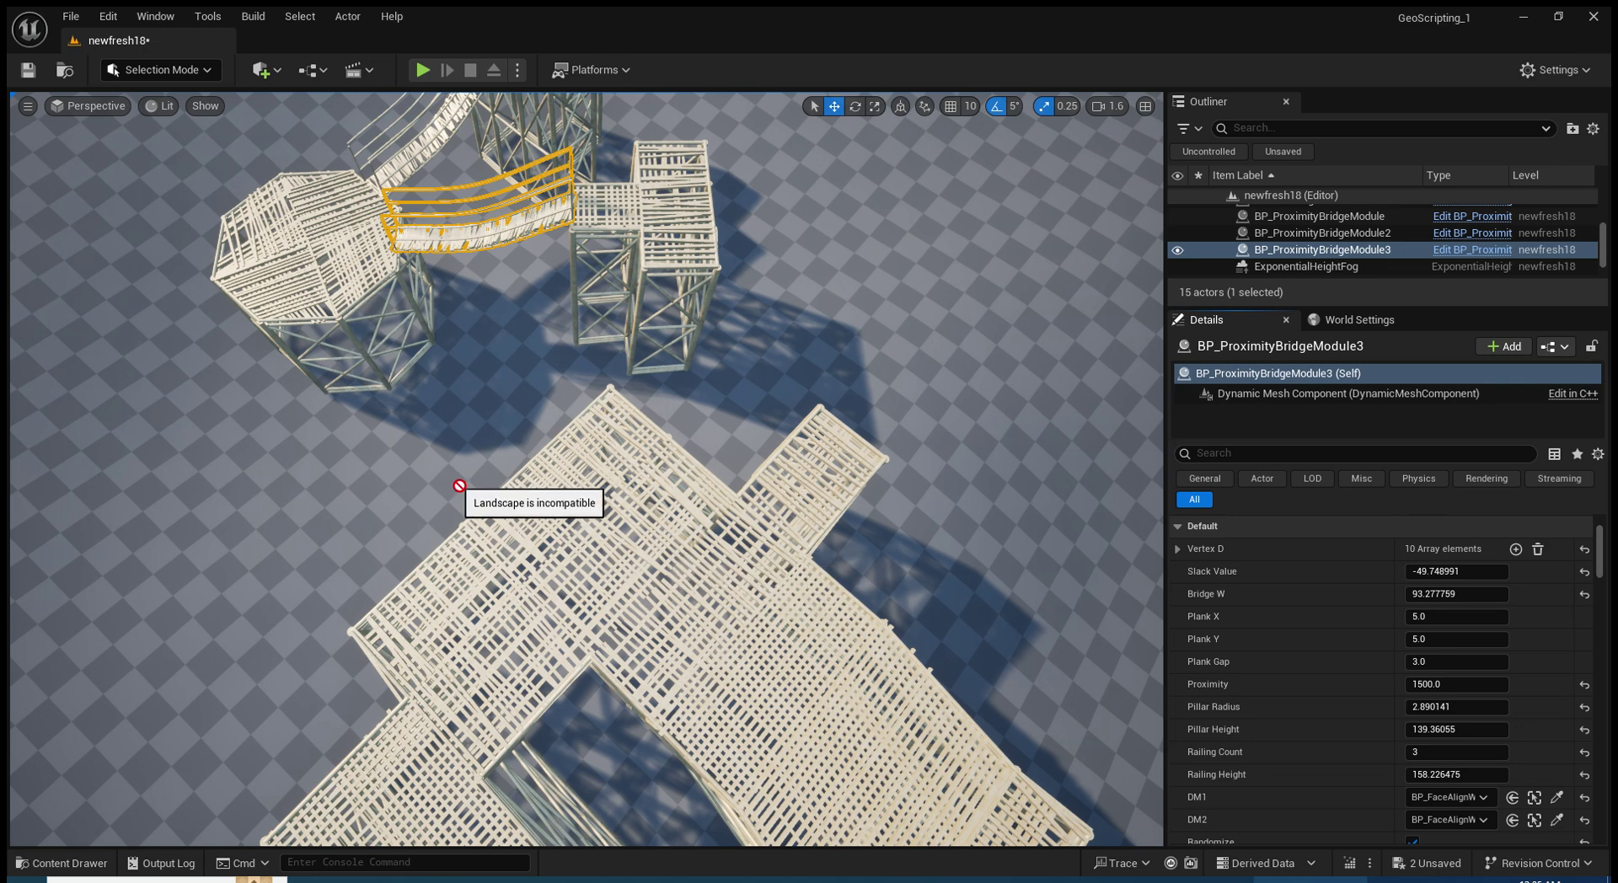
pyautogui.click(502, 499)
pyautogui.moveTo(546, 497); pyautogui.dragTo(546, 498, button='right')
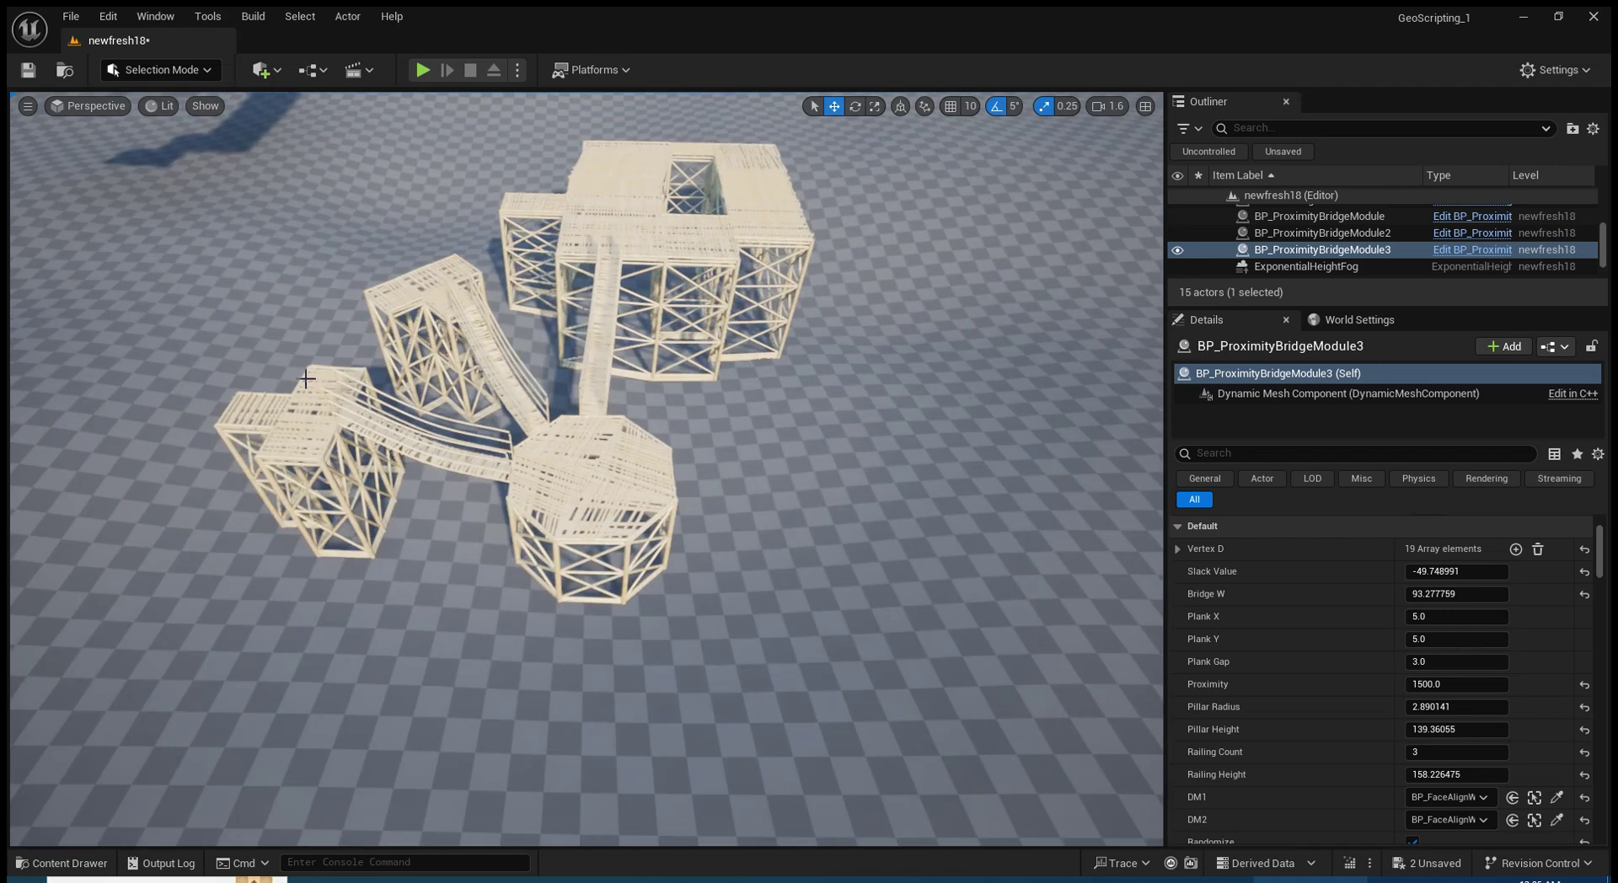
pyautogui.click(326, 448)
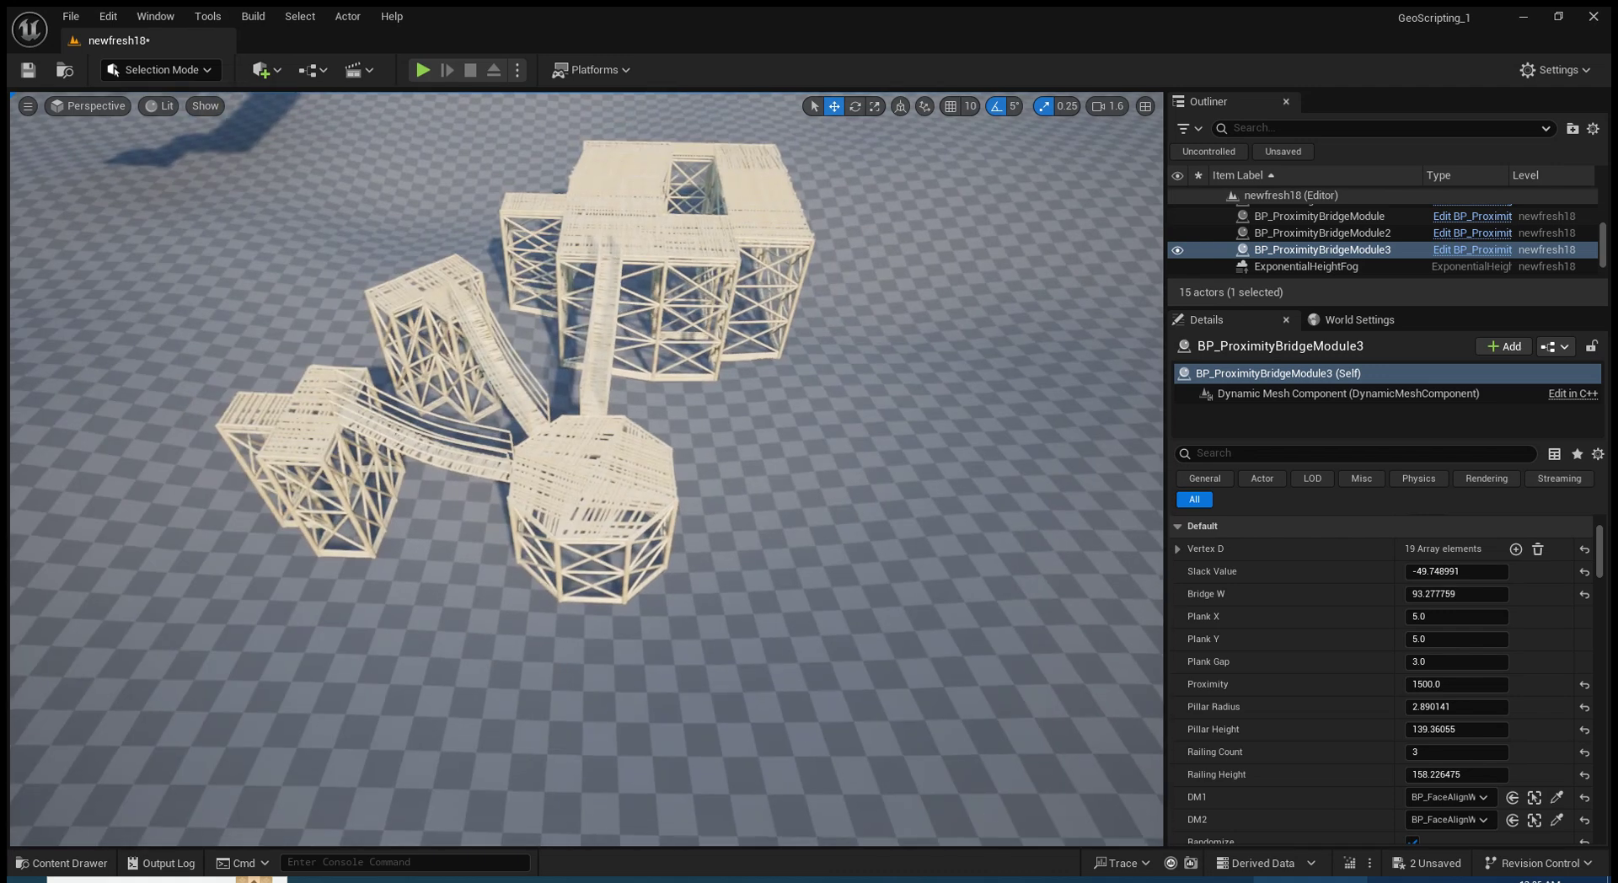
# Copy a tower to the right and turn it into a thin truss pillar using Rectangle_5366FC09
pyautogui.keyDown('alt'); pyautogui.moveTo(316, 407); pyautogui.dragTo(946, 464); pyautogui.keyUp('alt')
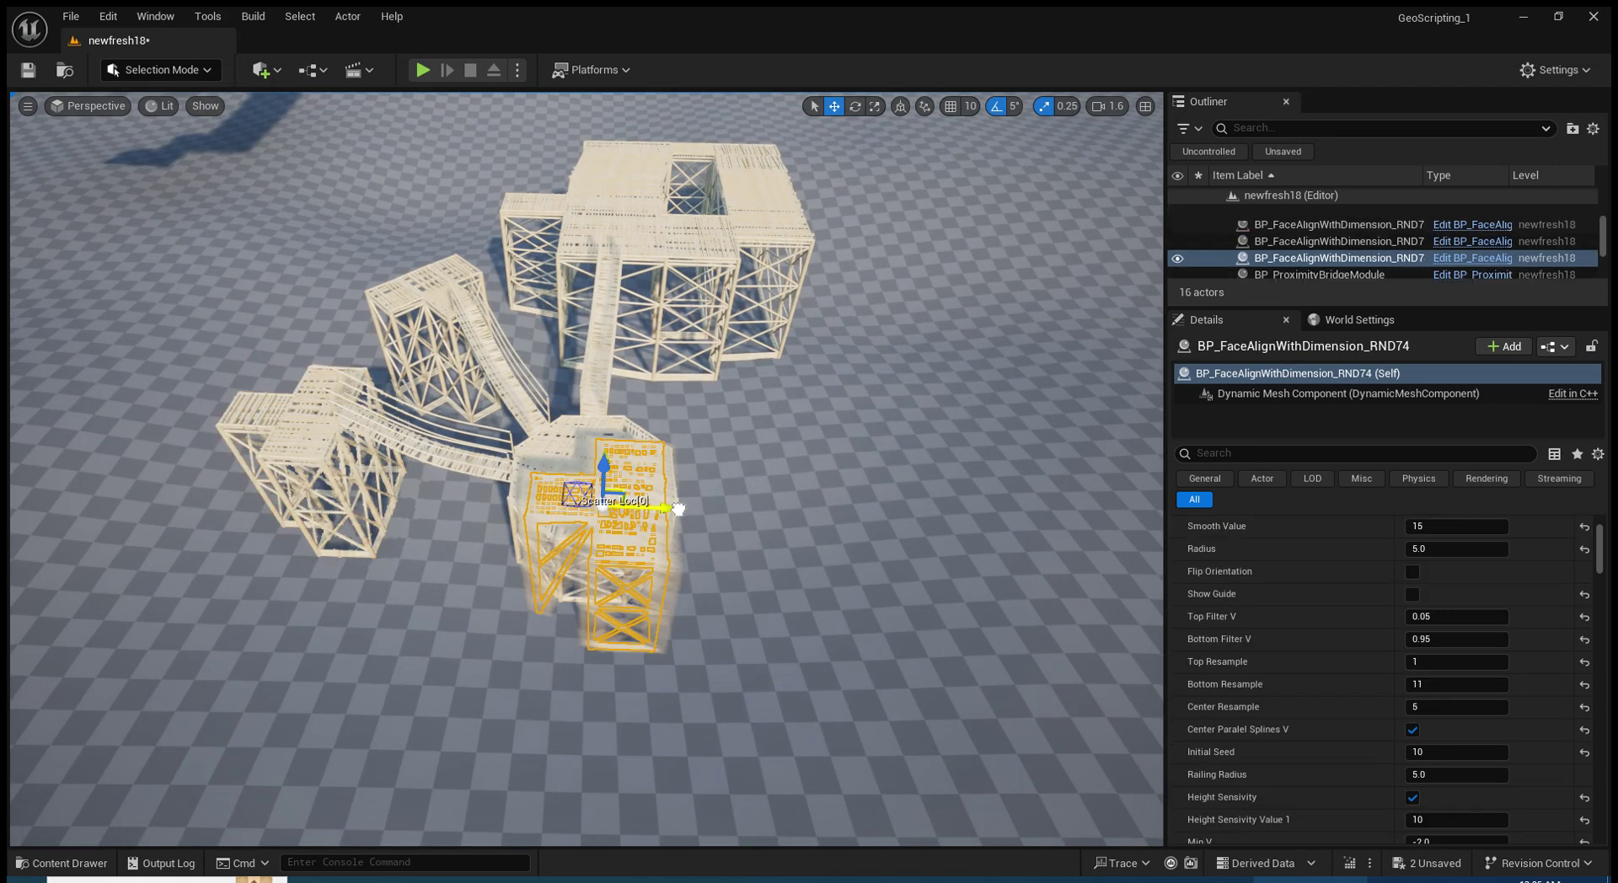
pyautogui.press('f')
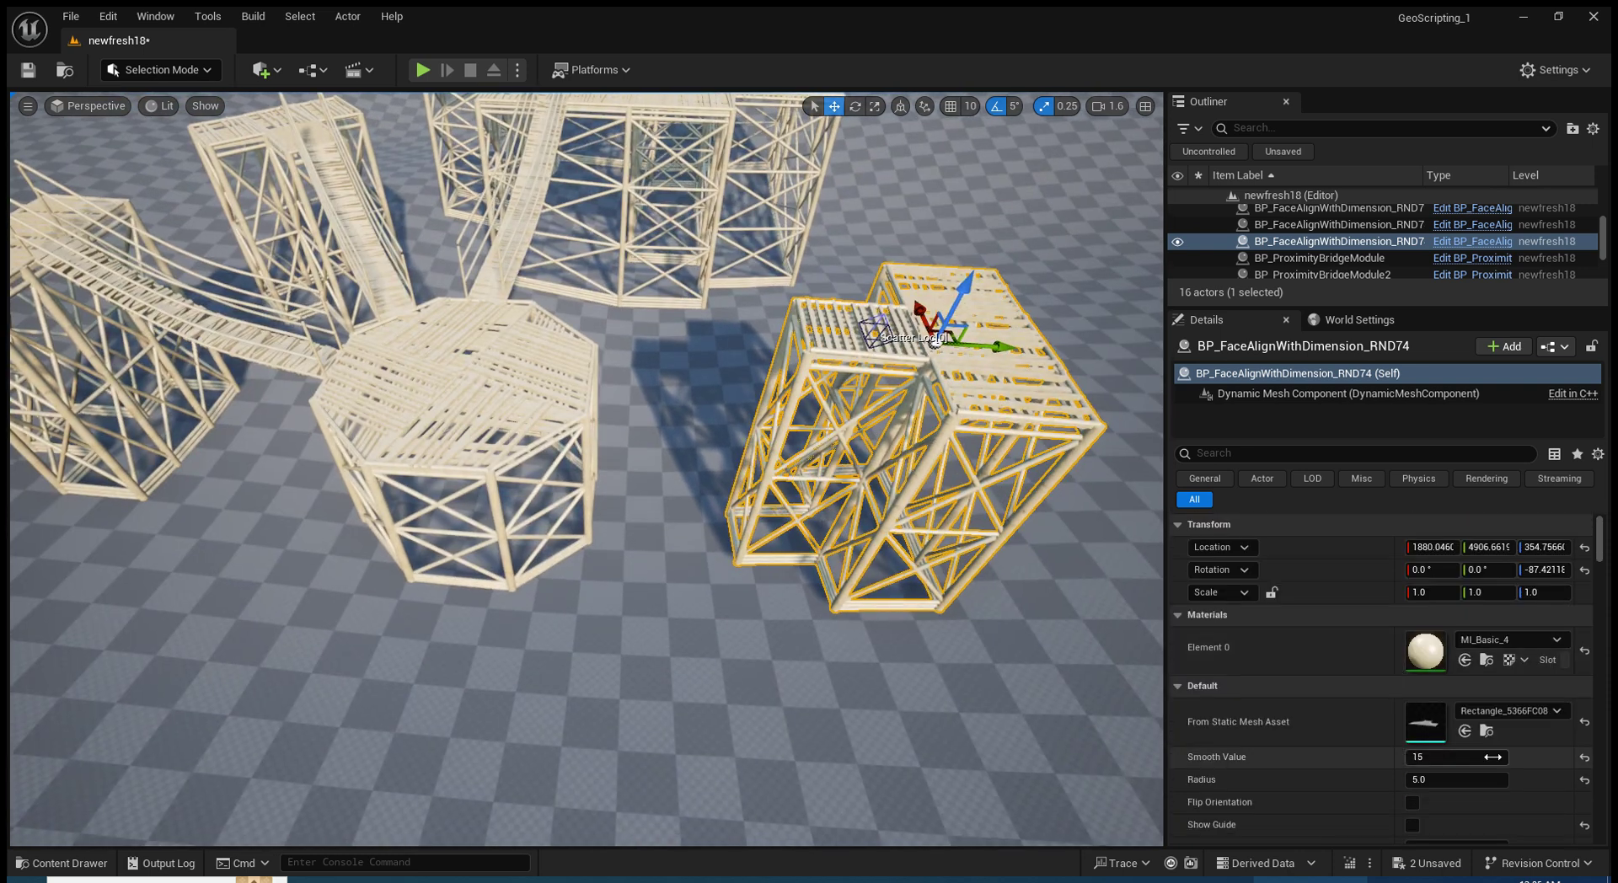
pyautogui.click(1486, 730)
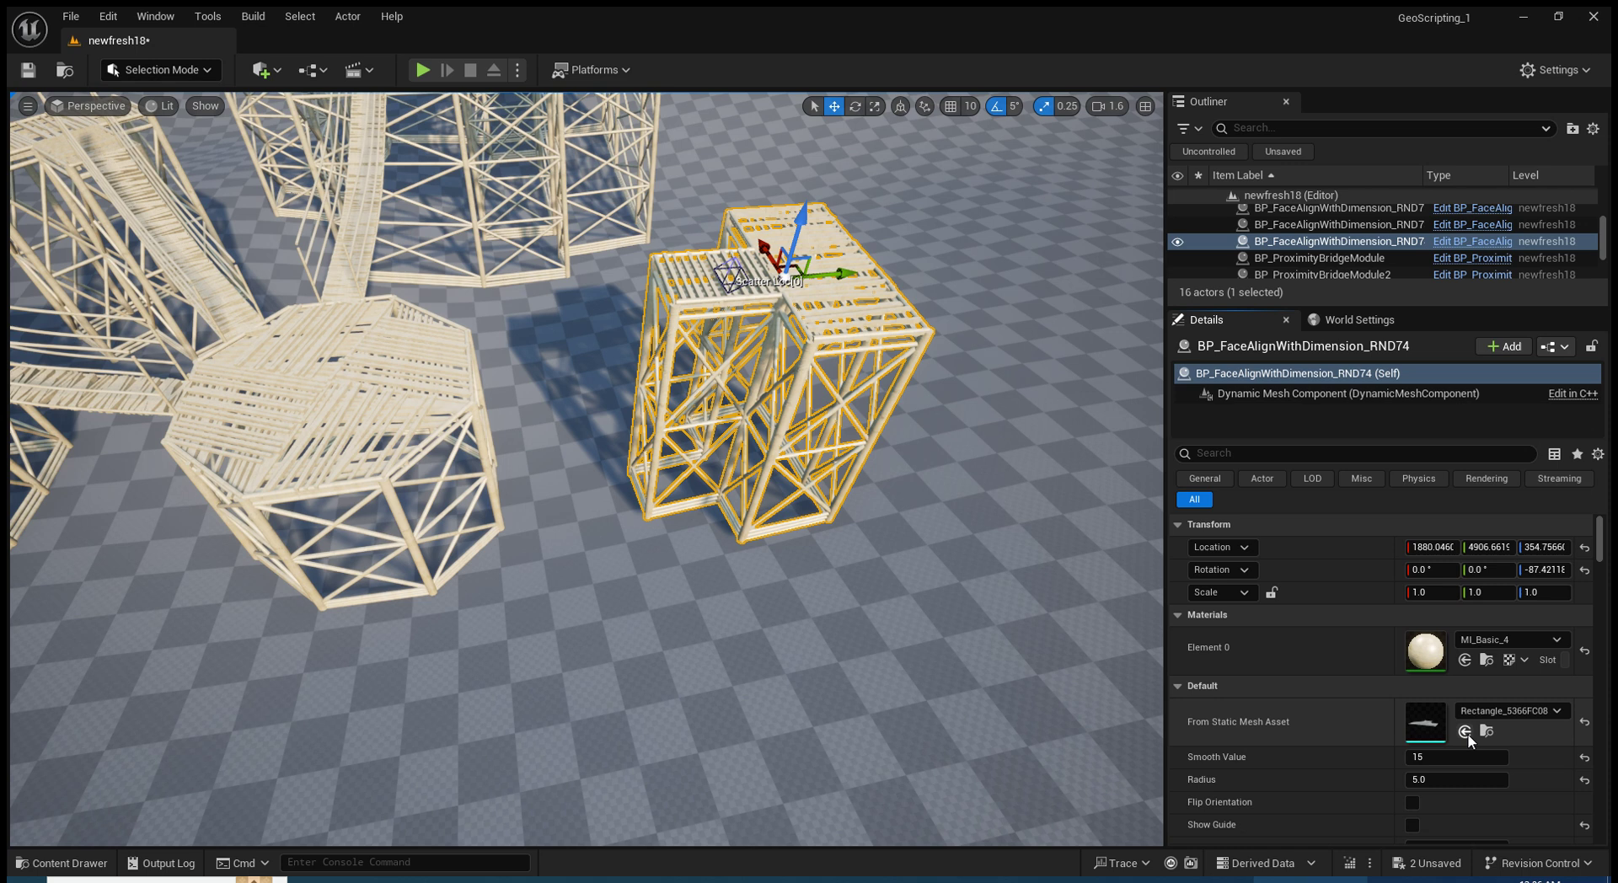
pyautogui.click(1465, 730)
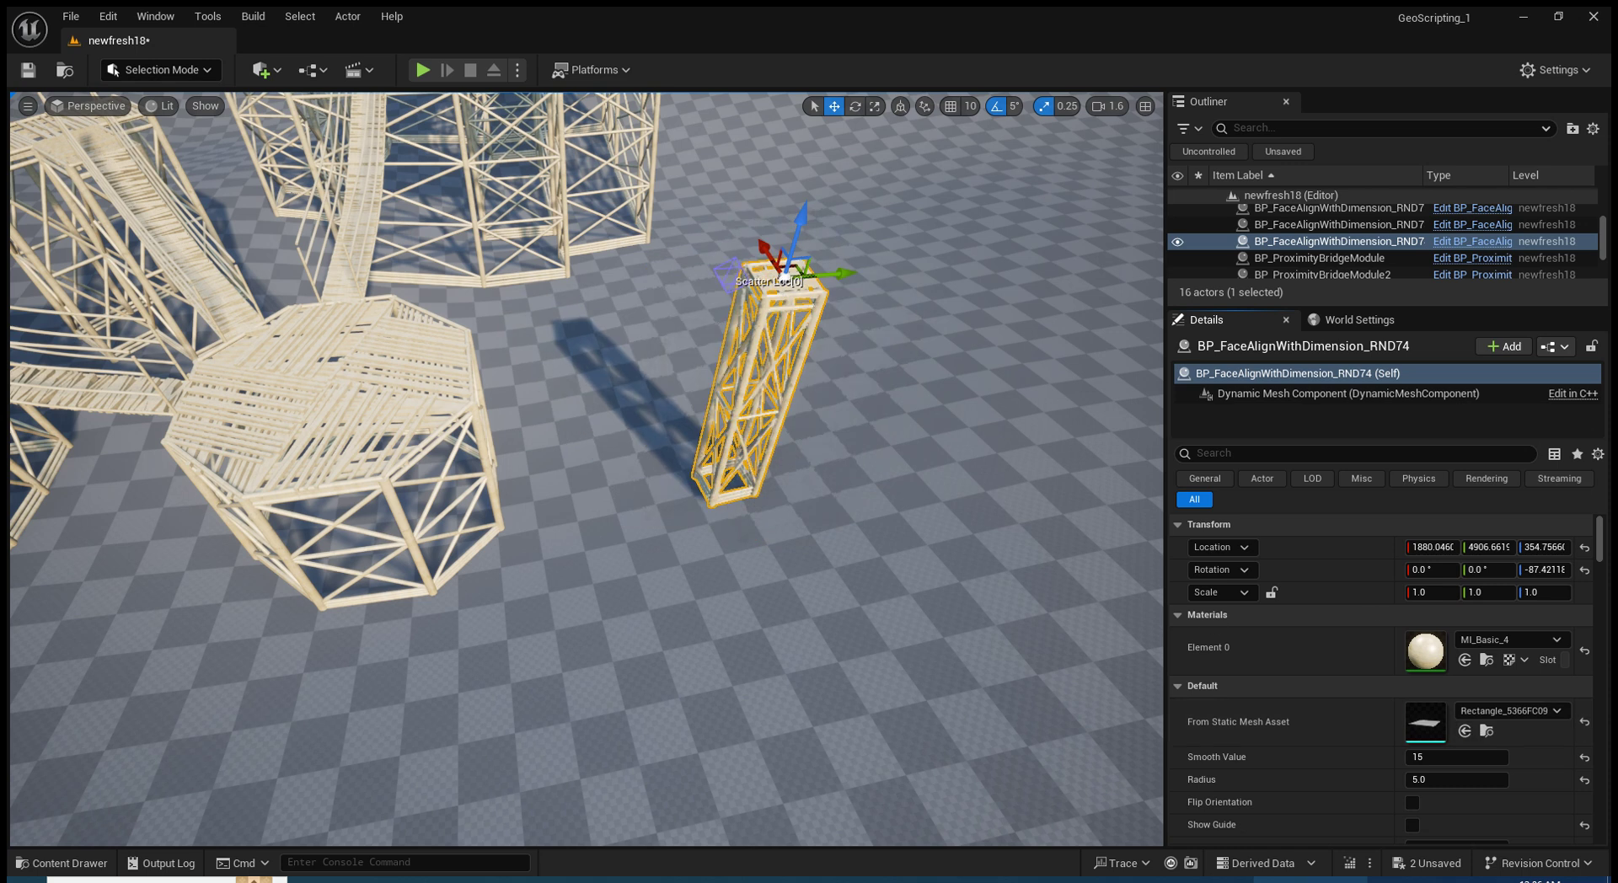
# Duplicate a bridge walkway to create BP_ProximityBridgeModule4
pyautogui.click(349, 243)
pyautogui.hotkey('ctrl', 'd')
pyautogui.scroll(-5, 1564, 779)
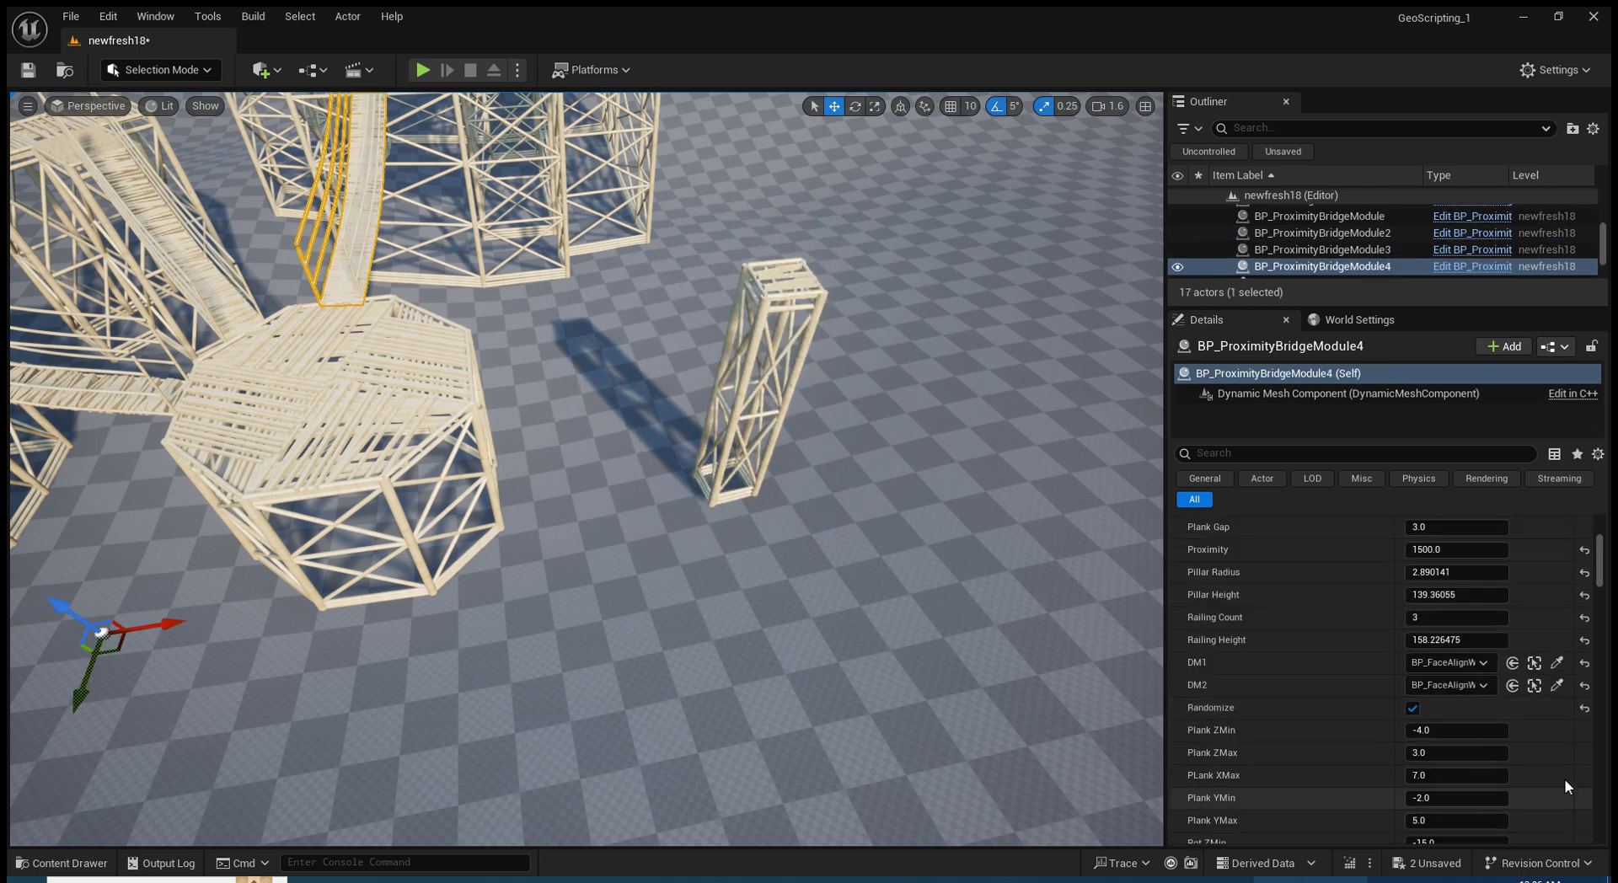
# Attach the walkway's first end to the lone pillar, then copy that pillar sideways
pyautogui.click(1556, 664)
pyautogui.click(792, 291)
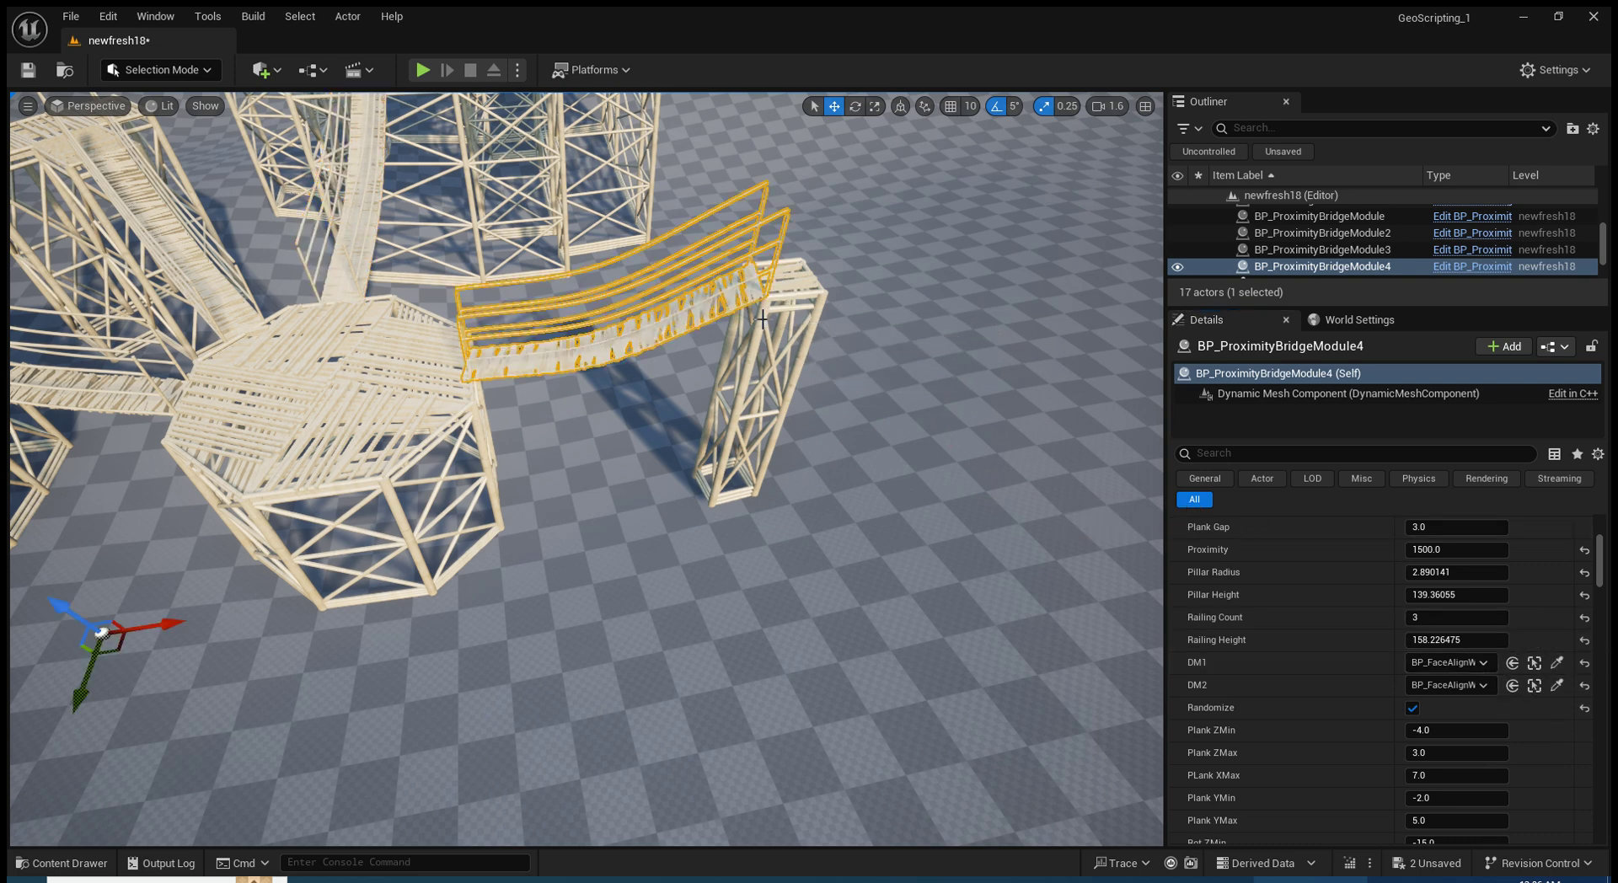
pyautogui.moveTo(792, 291)
pyautogui.mouseDown(button='right')
pyautogui.moveTo(759, 338)
pyautogui.moveTo(578, 368)
pyautogui.mouseUp(button='right')
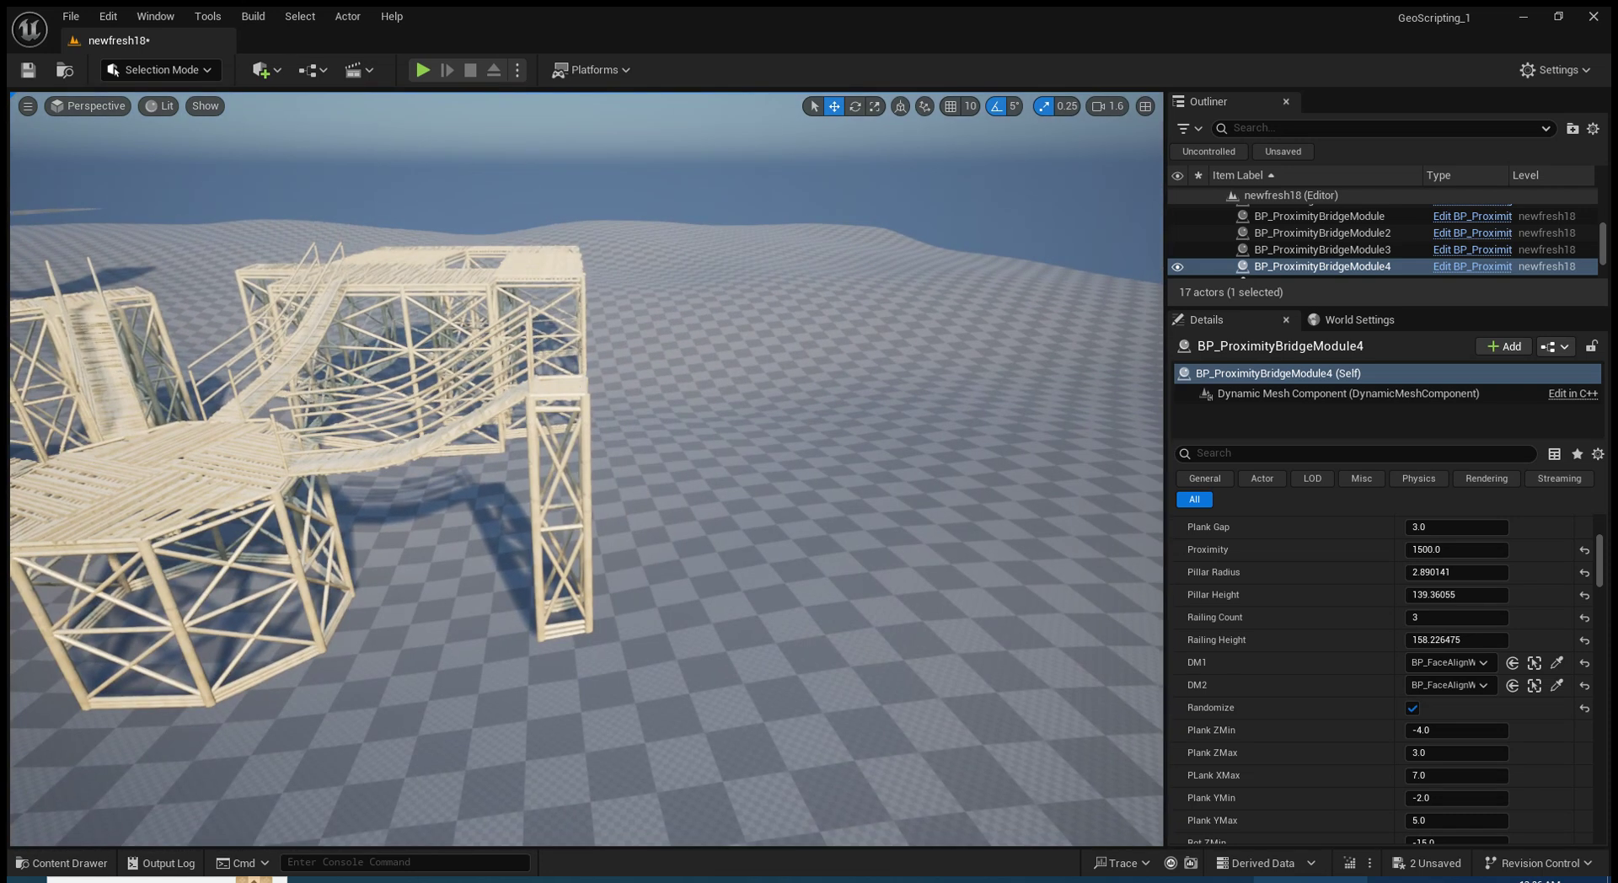
pyautogui.click(563, 383)
pyautogui.keyDown('alt'); pyautogui.moveTo(628, 381); pyautogui.dragTo(940, 375); pyautogui.keyUp('alt')
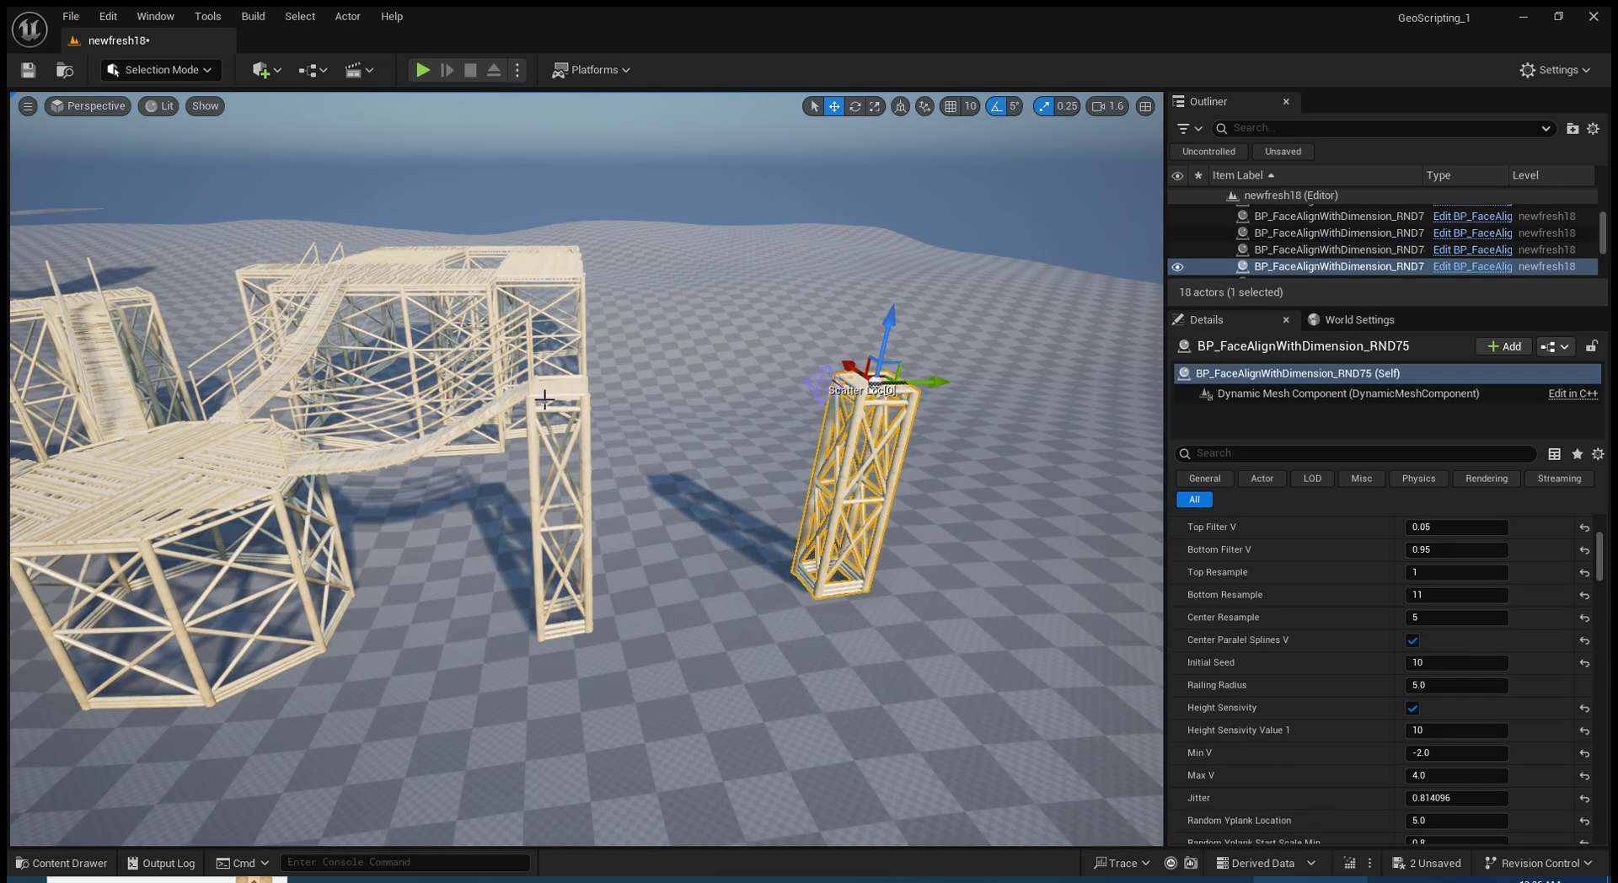
# Span BP_ProximityBridgeModule5 between the new and front pillars, then copy the right pillar further right
pyautogui.click(502, 405)
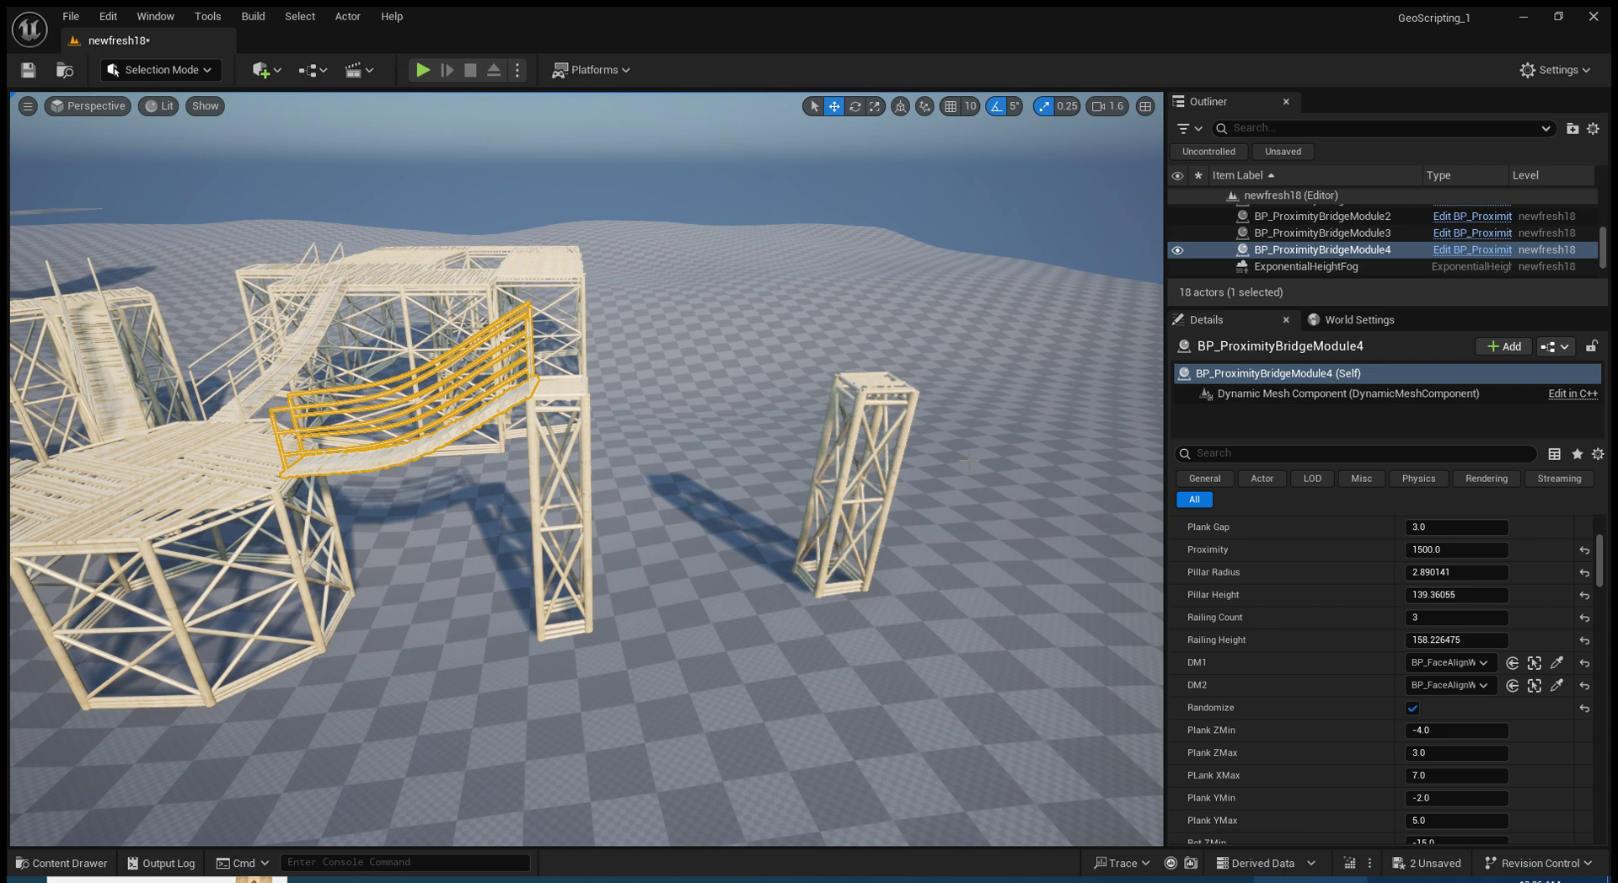
pyautogui.click(1556, 662)
pyautogui.click(874, 384)
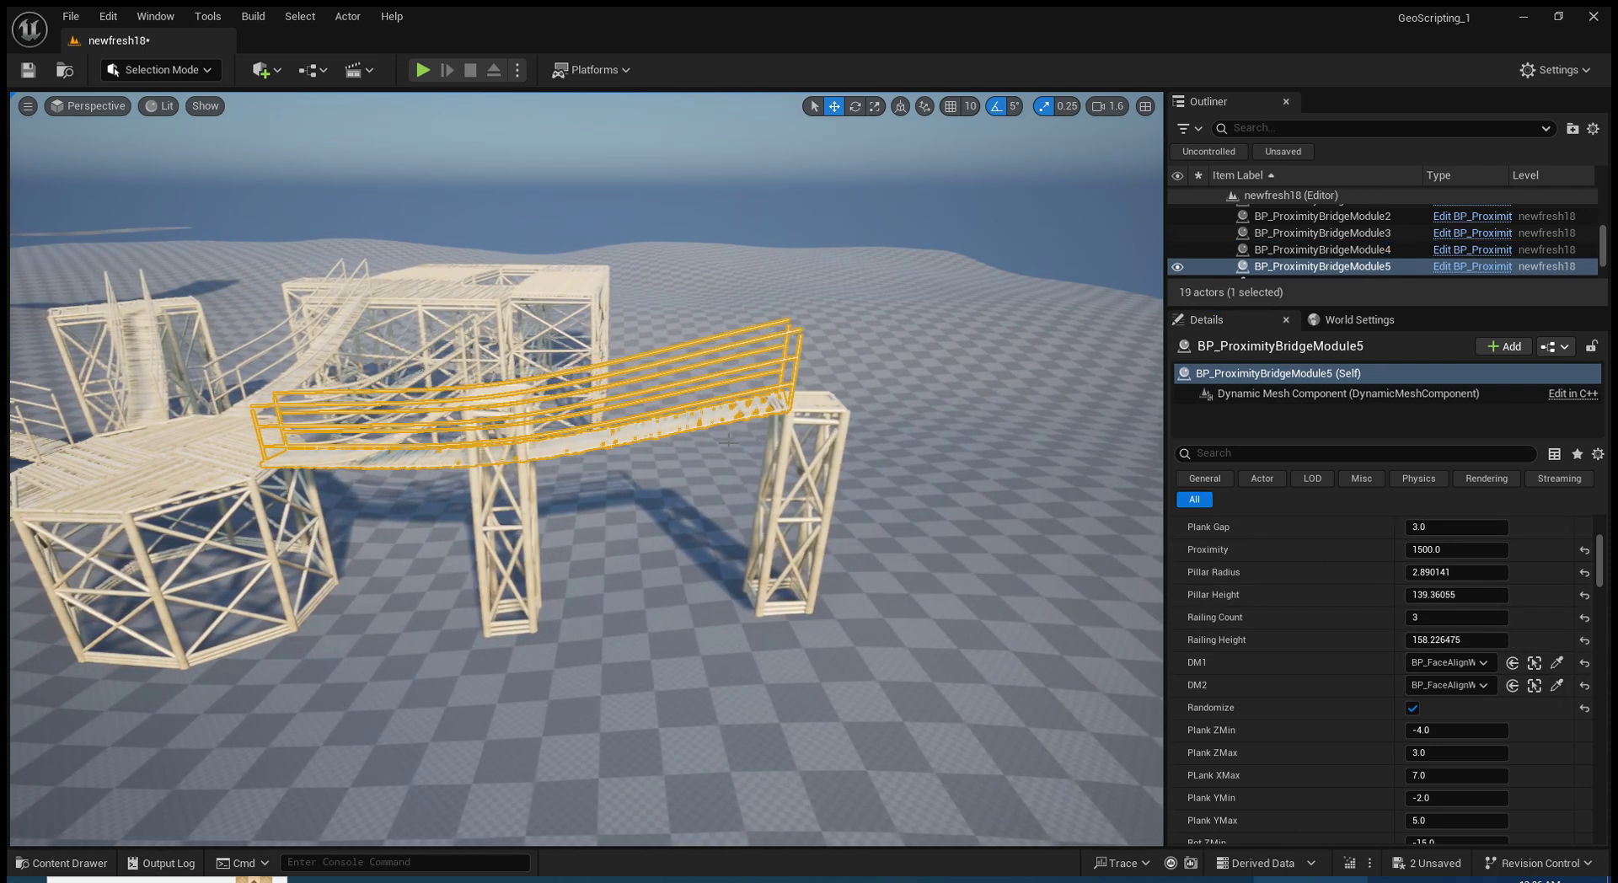
pyautogui.click(1557, 686)
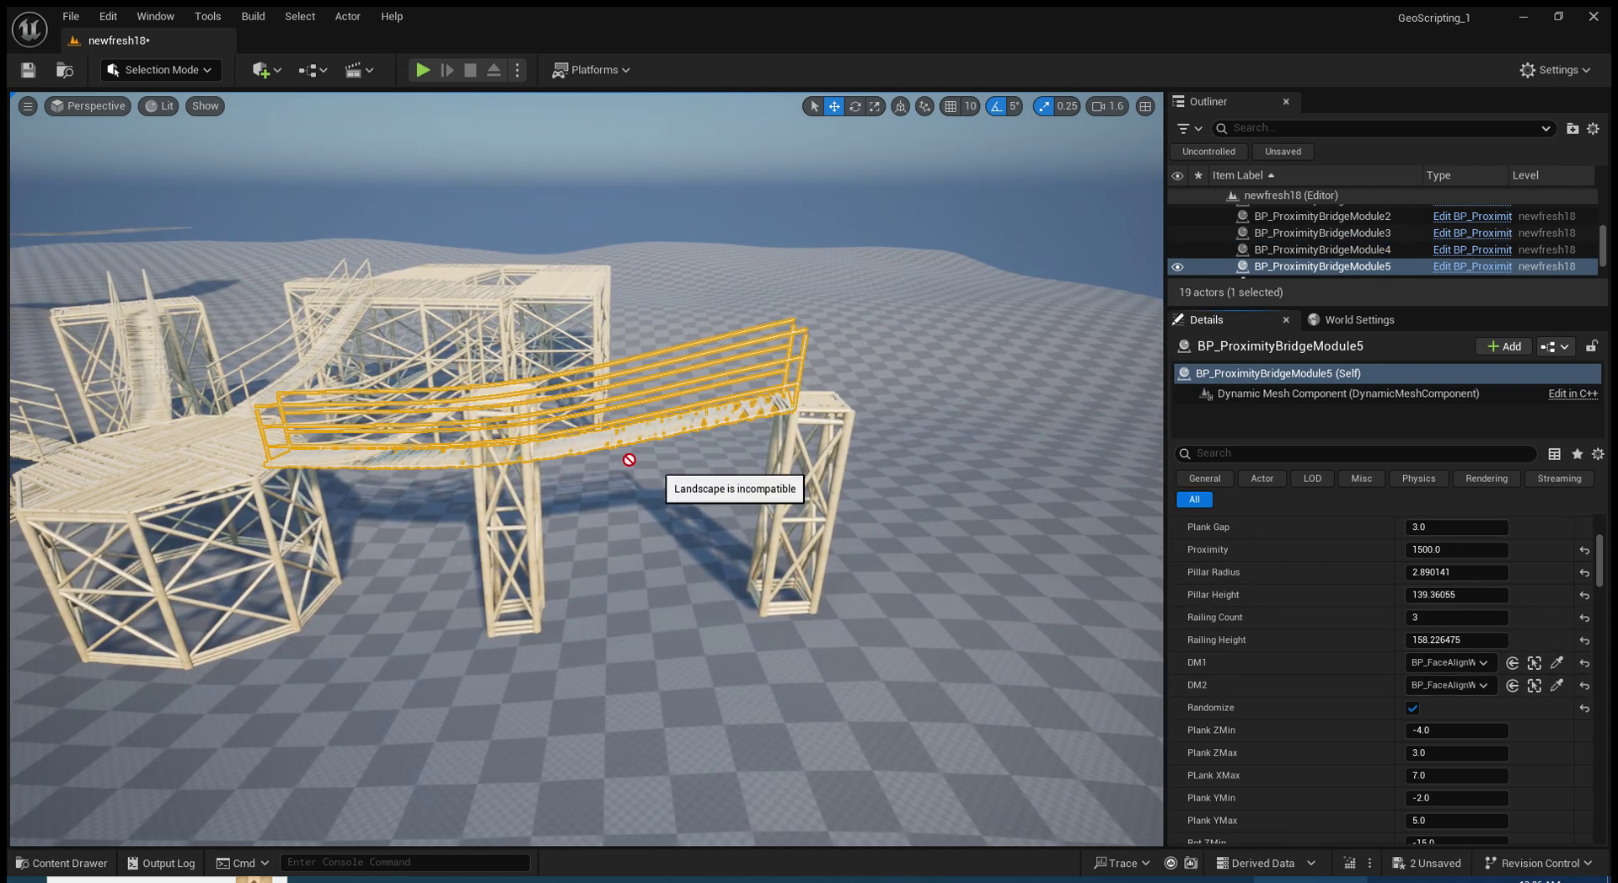
pyautogui.click(540, 469)
pyautogui.moveTo(738, 404); pyautogui.dragTo(742, 407, button='right')
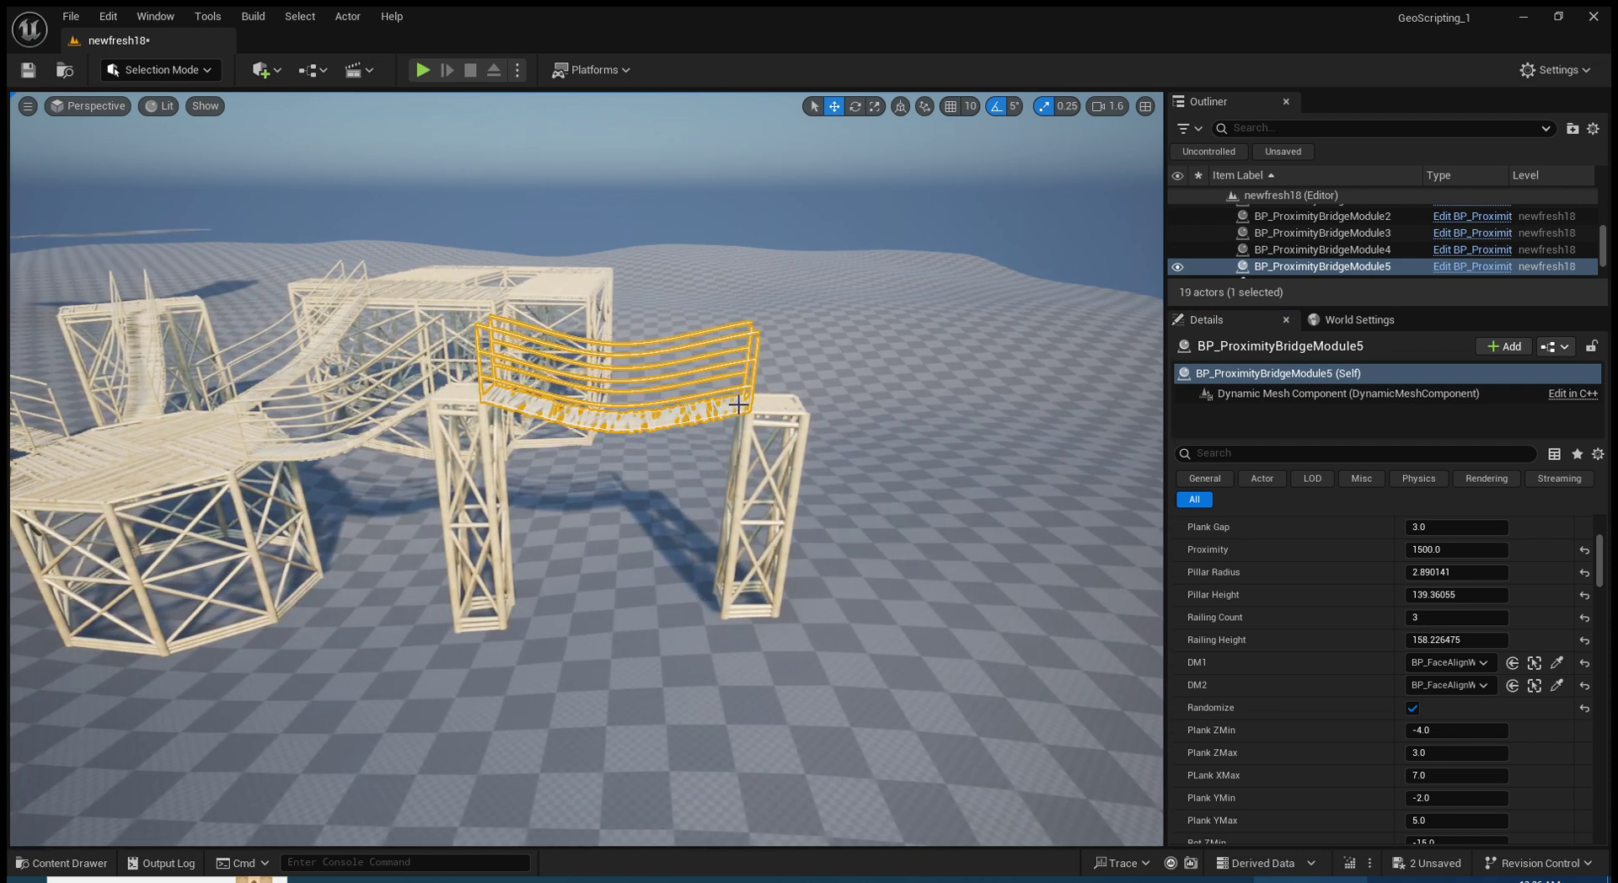
pyautogui.click(803, 430)
pyautogui.keyDown('alt'); pyautogui.moveTo(830, 409); pyautogui.dragTo(1048, 415); pyautogui.keyUp('alt')
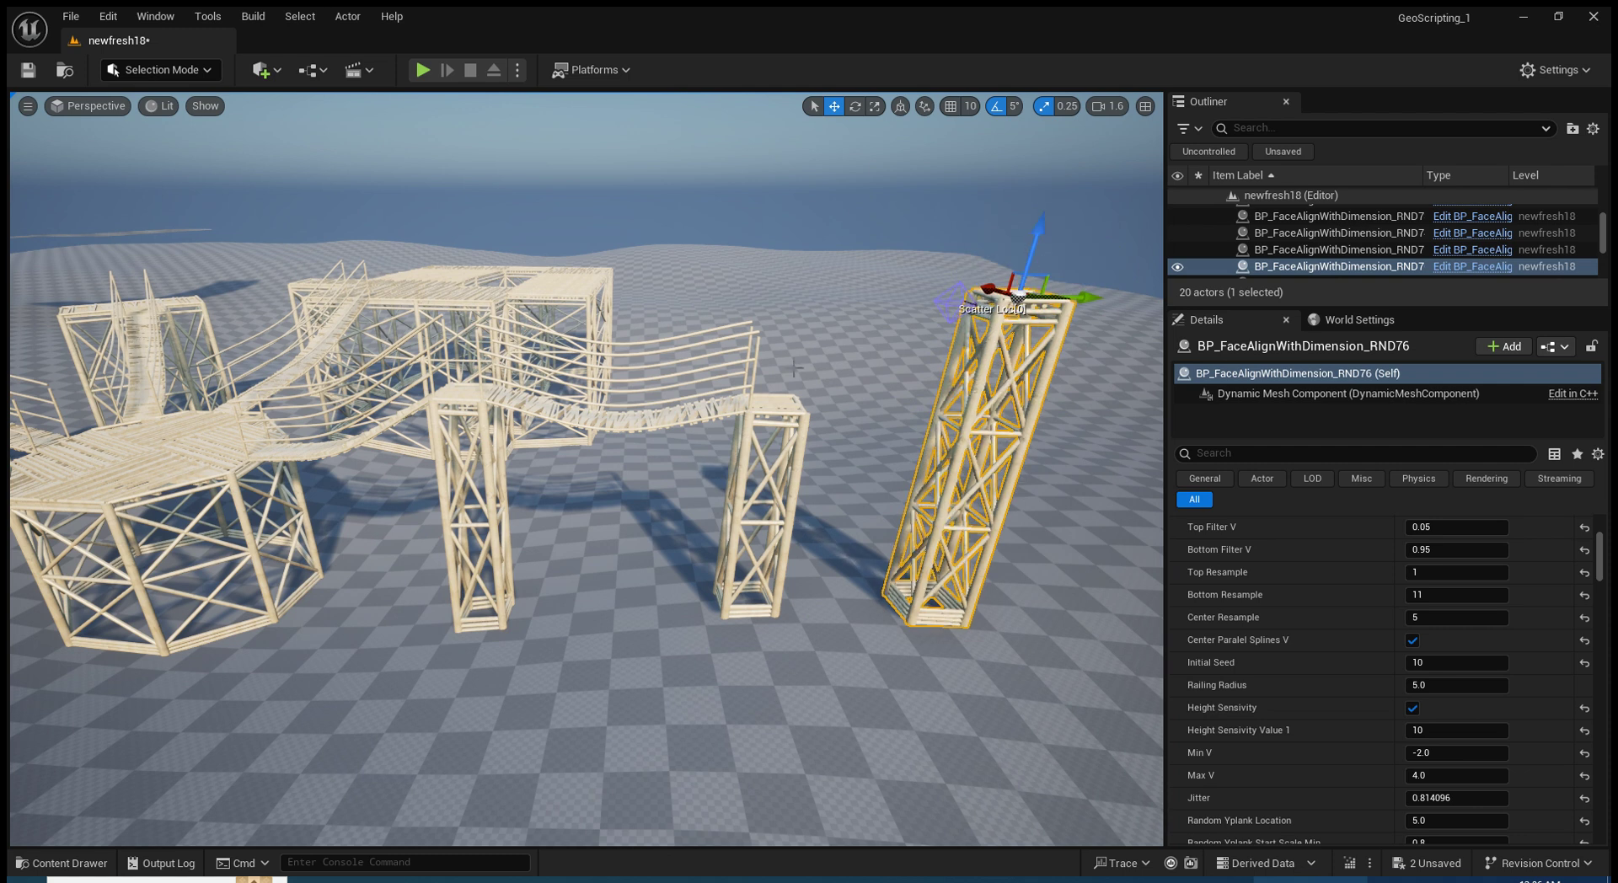
# Duplicate BP_ProximityBridgeModule5 as Module6 and end it at the far-right pillar RND76
pyautogui.hotkey('ctrl', 'z')
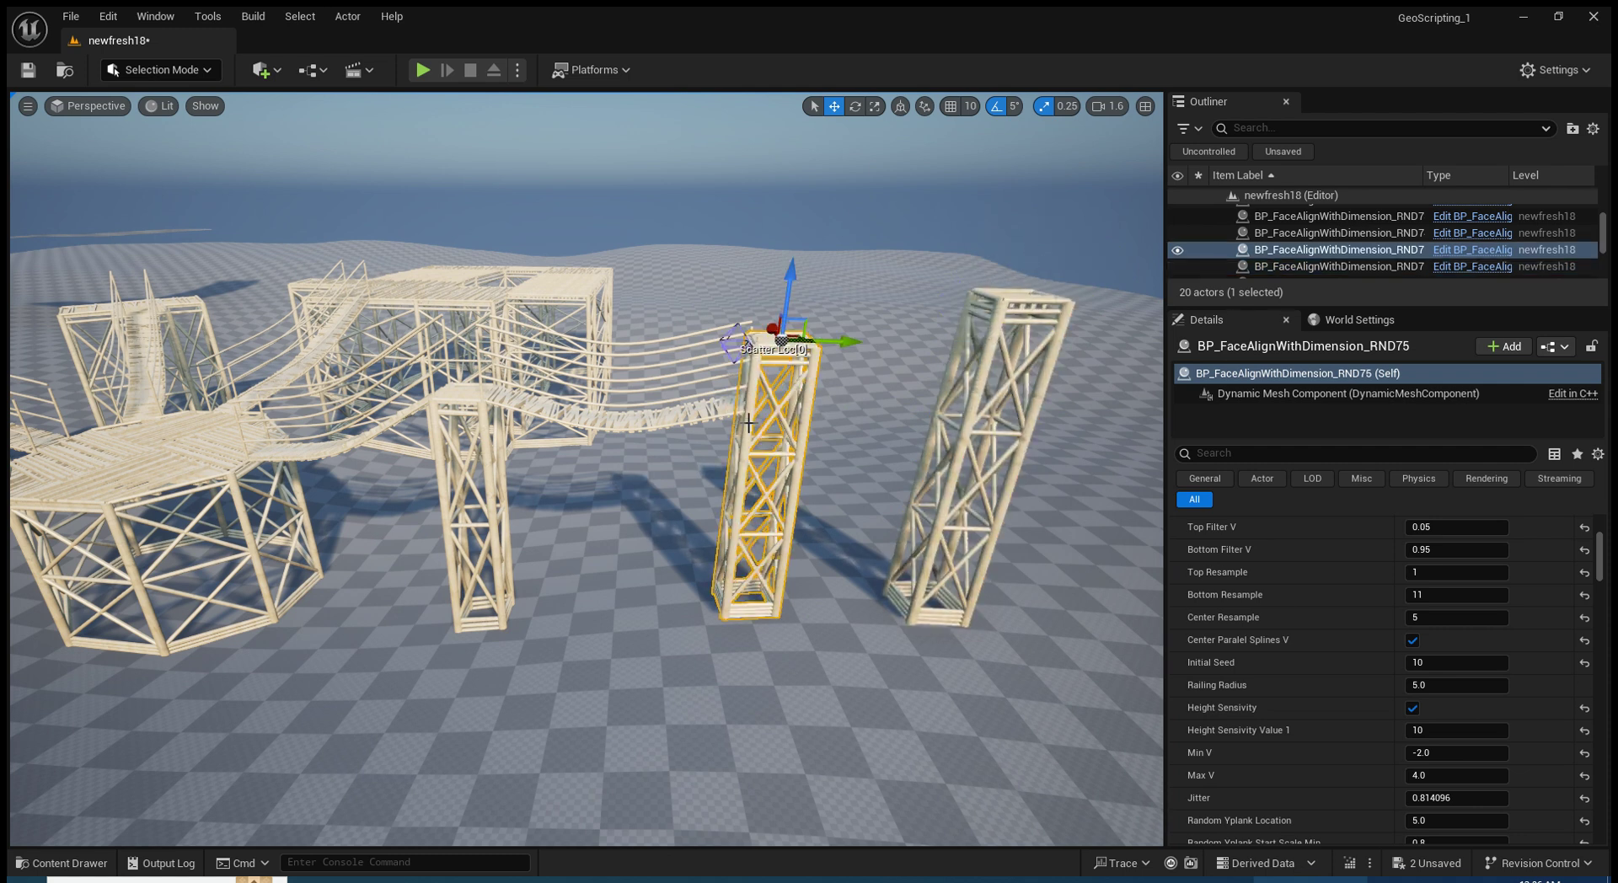
pyautogui.click(727, 397)
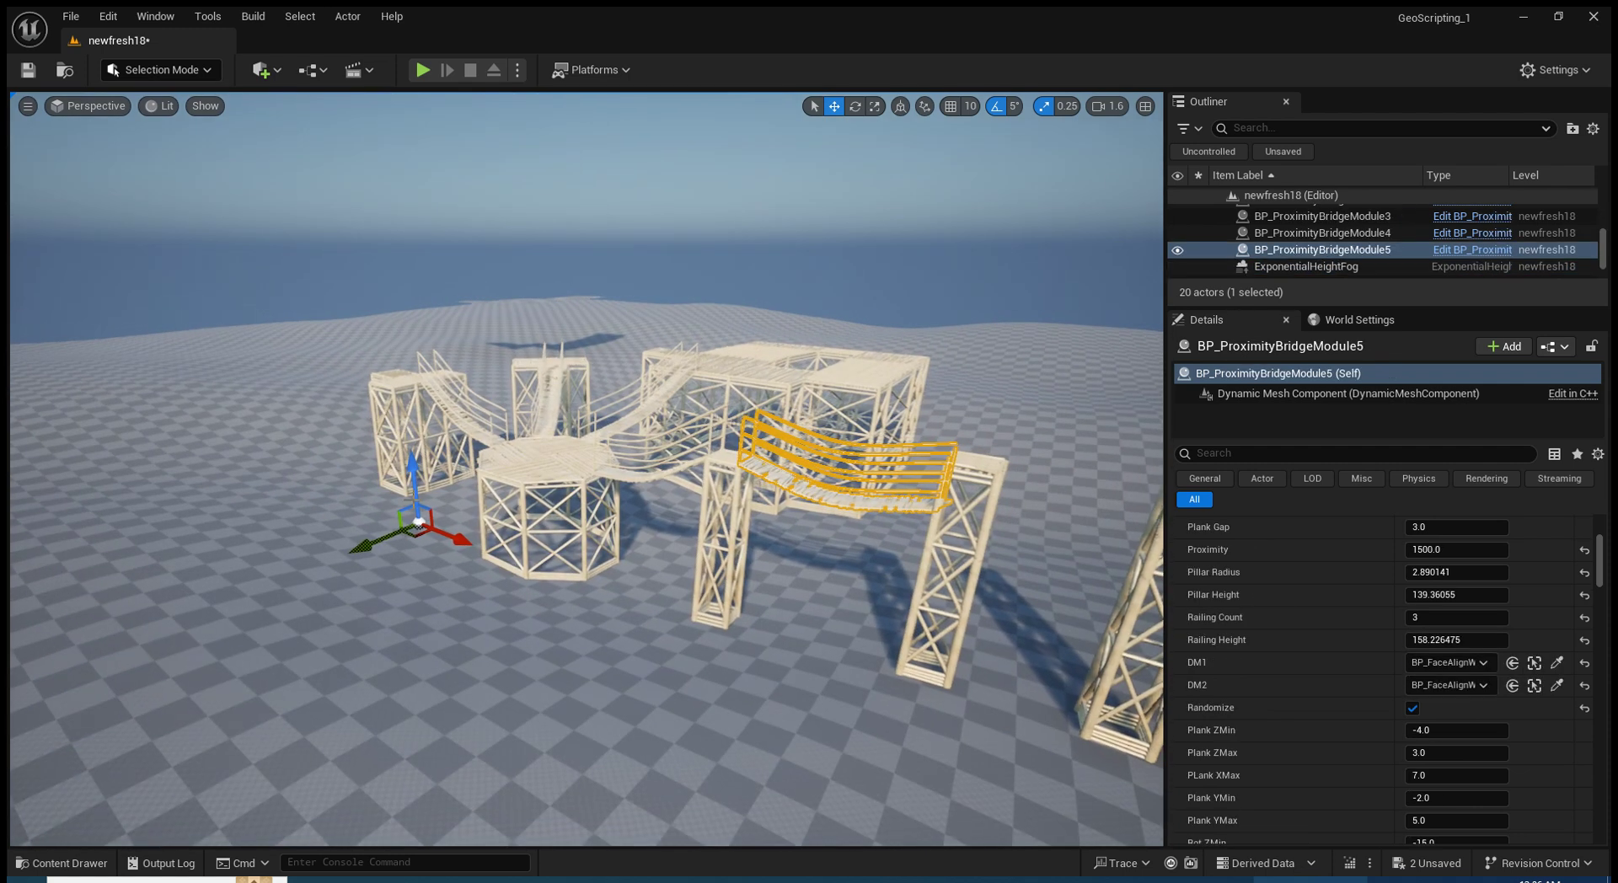
pyautogui.press('f')
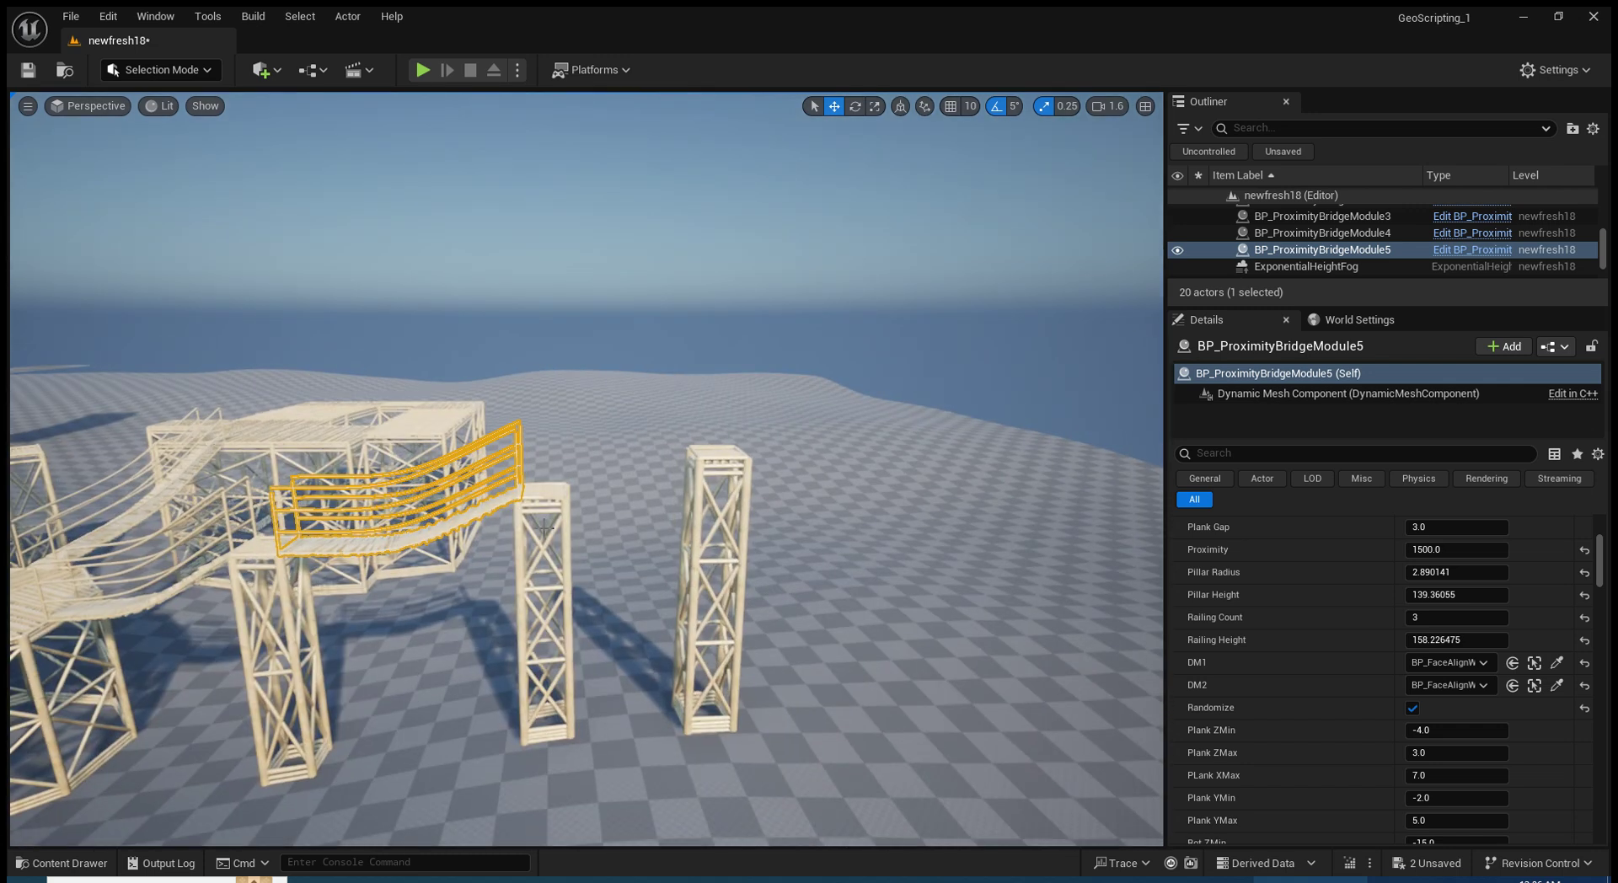
pyautogui.hotkey('ctrl', 'd')
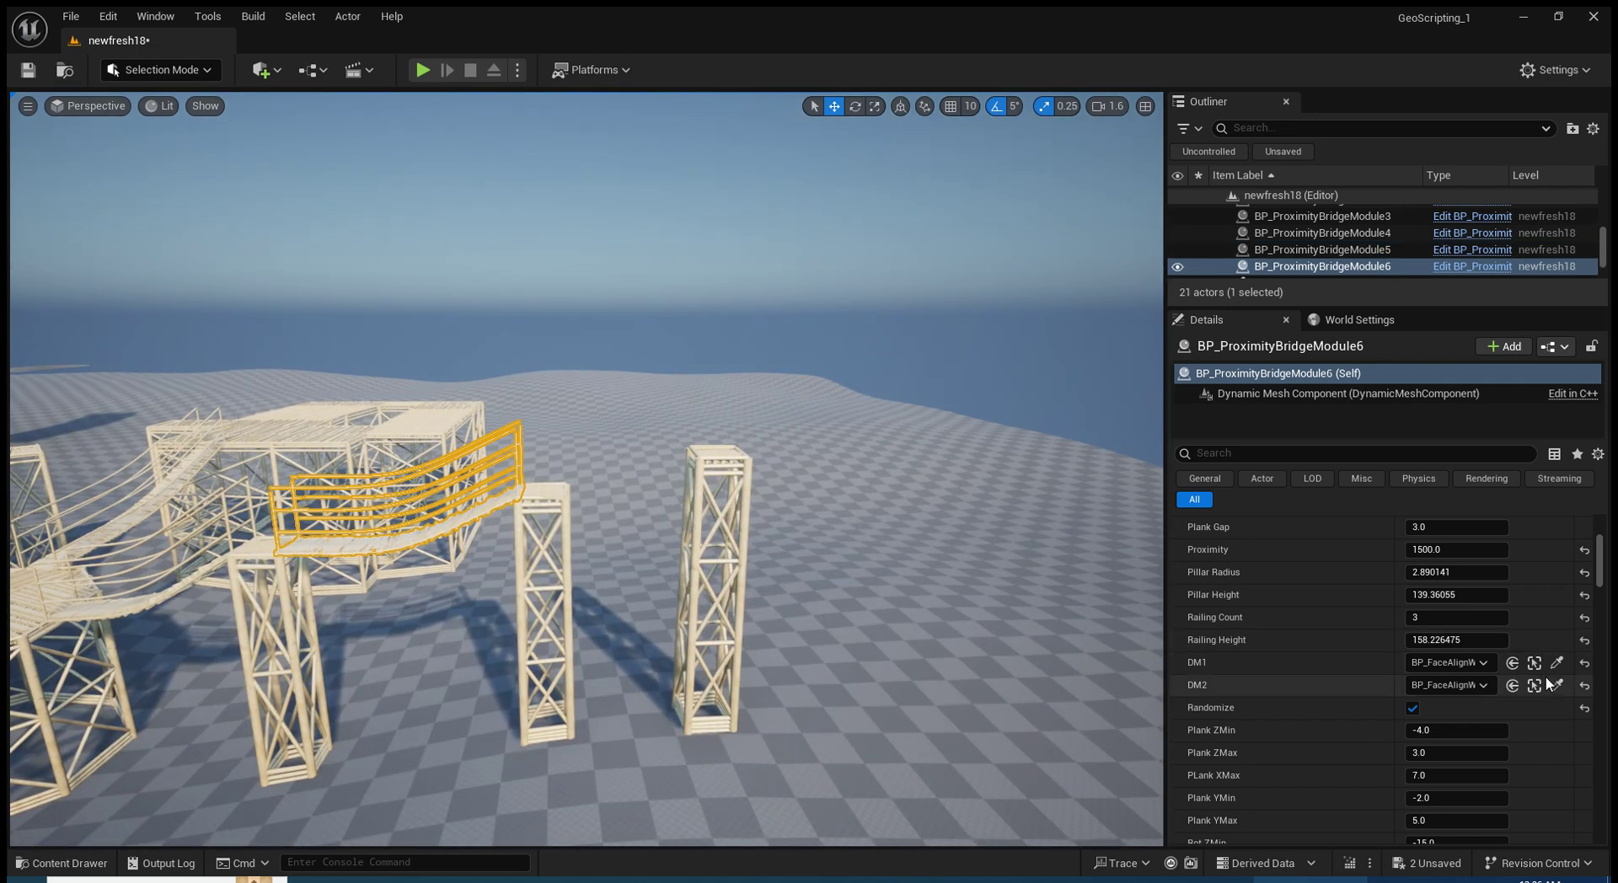
pyautogui.click(1558, 686)
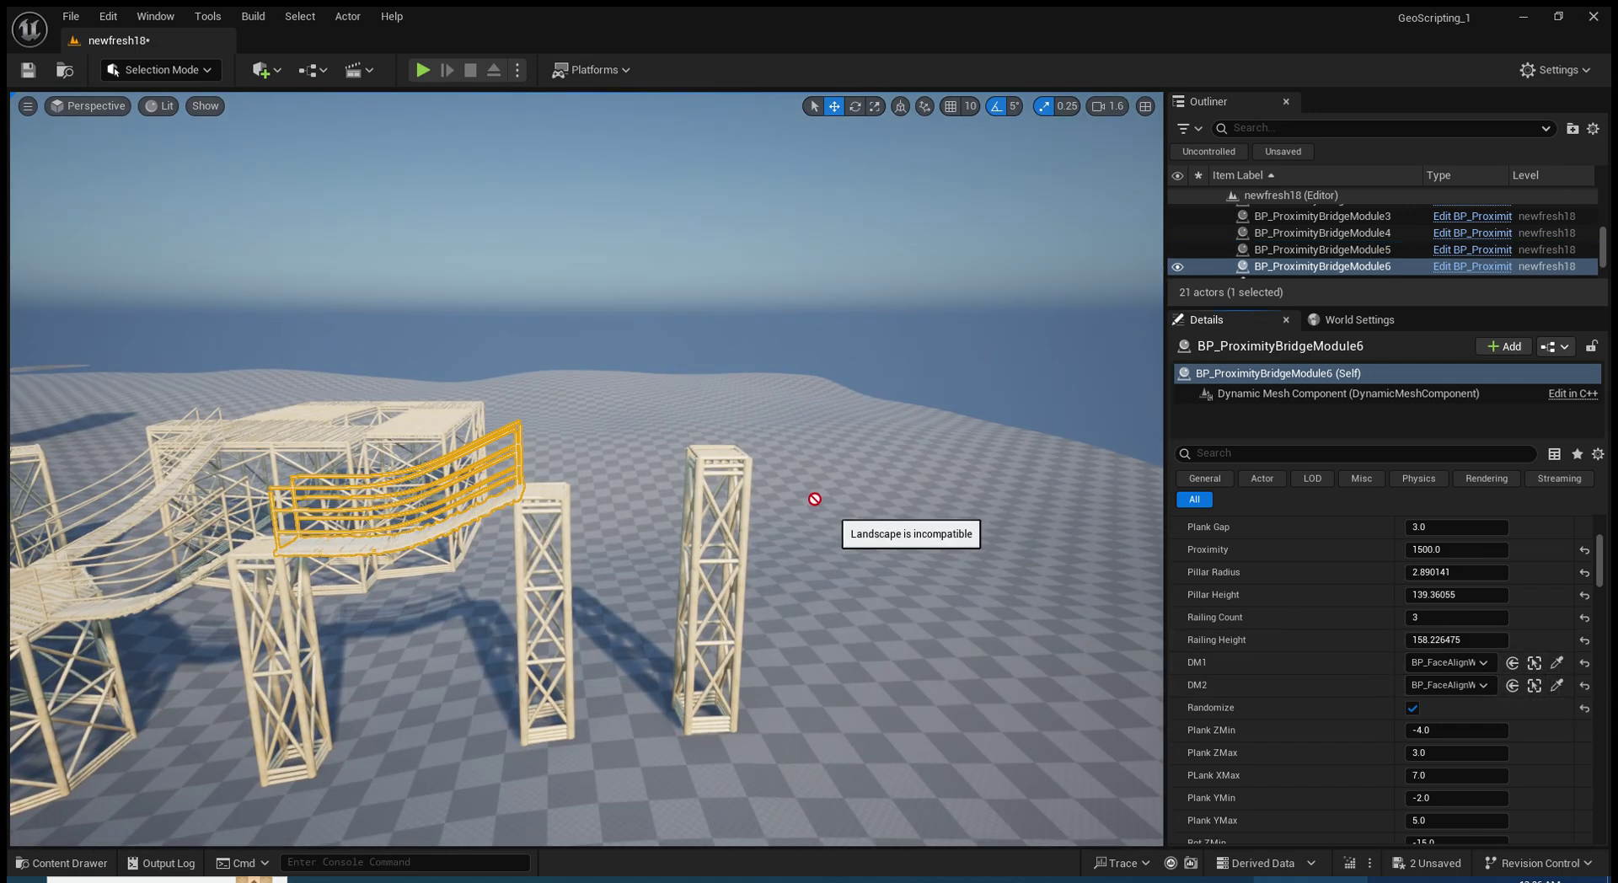
pyautogui.click(724, 460)
pyautogui.keyDown('alt'); pyautogui.moveTo(706, 469); pyautogui.dragTo(706, 469); pyautogui.keyUp('alt')
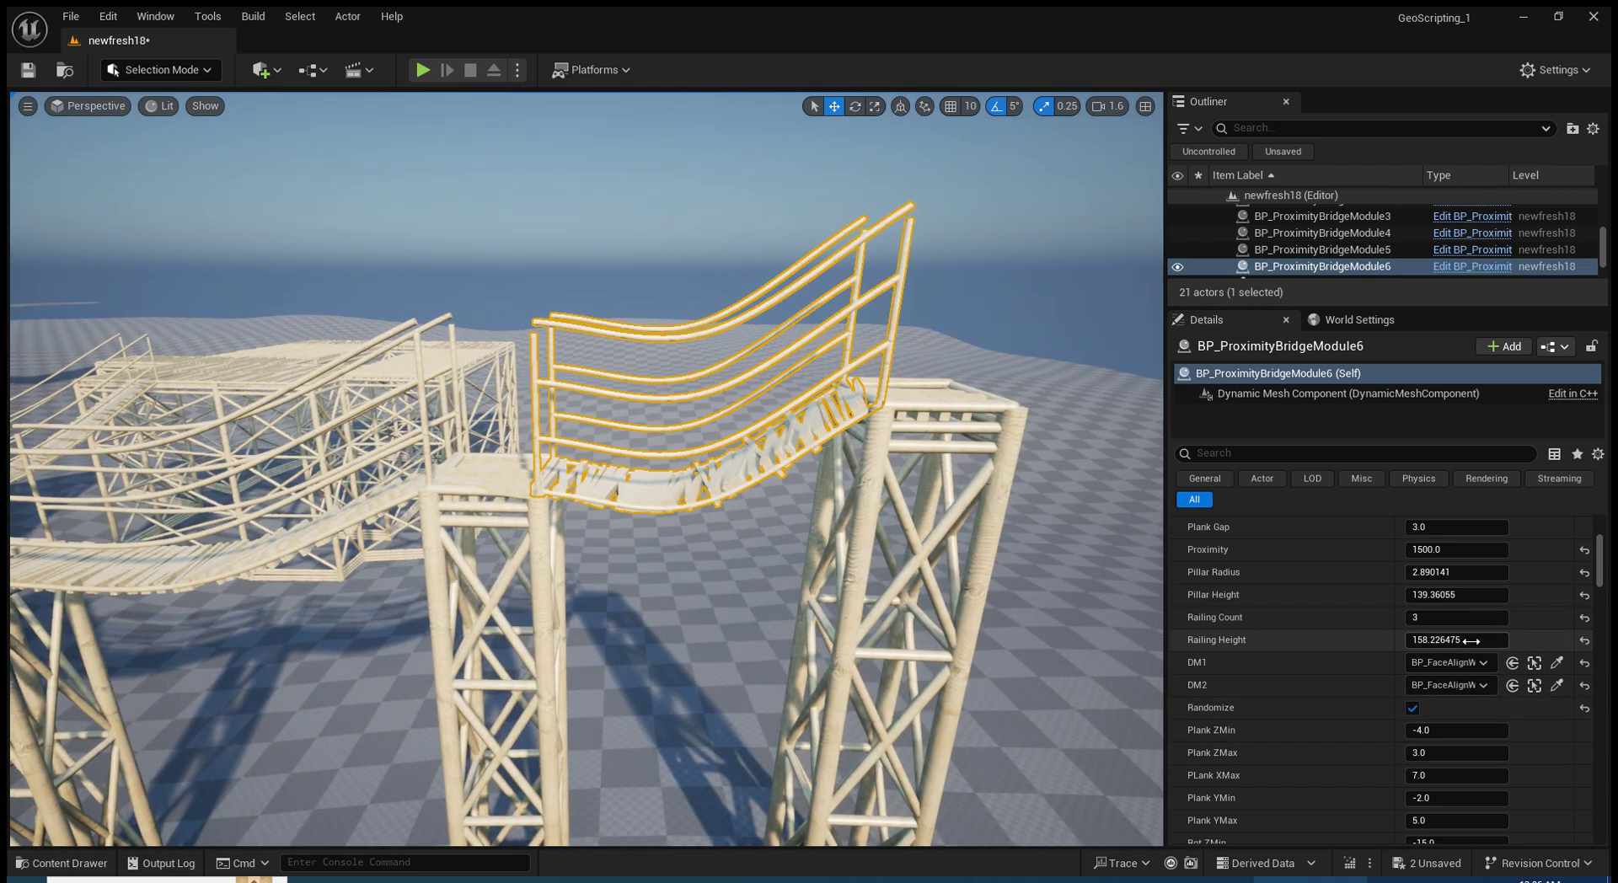
pyautogui.scroll(3, 1370, 246)
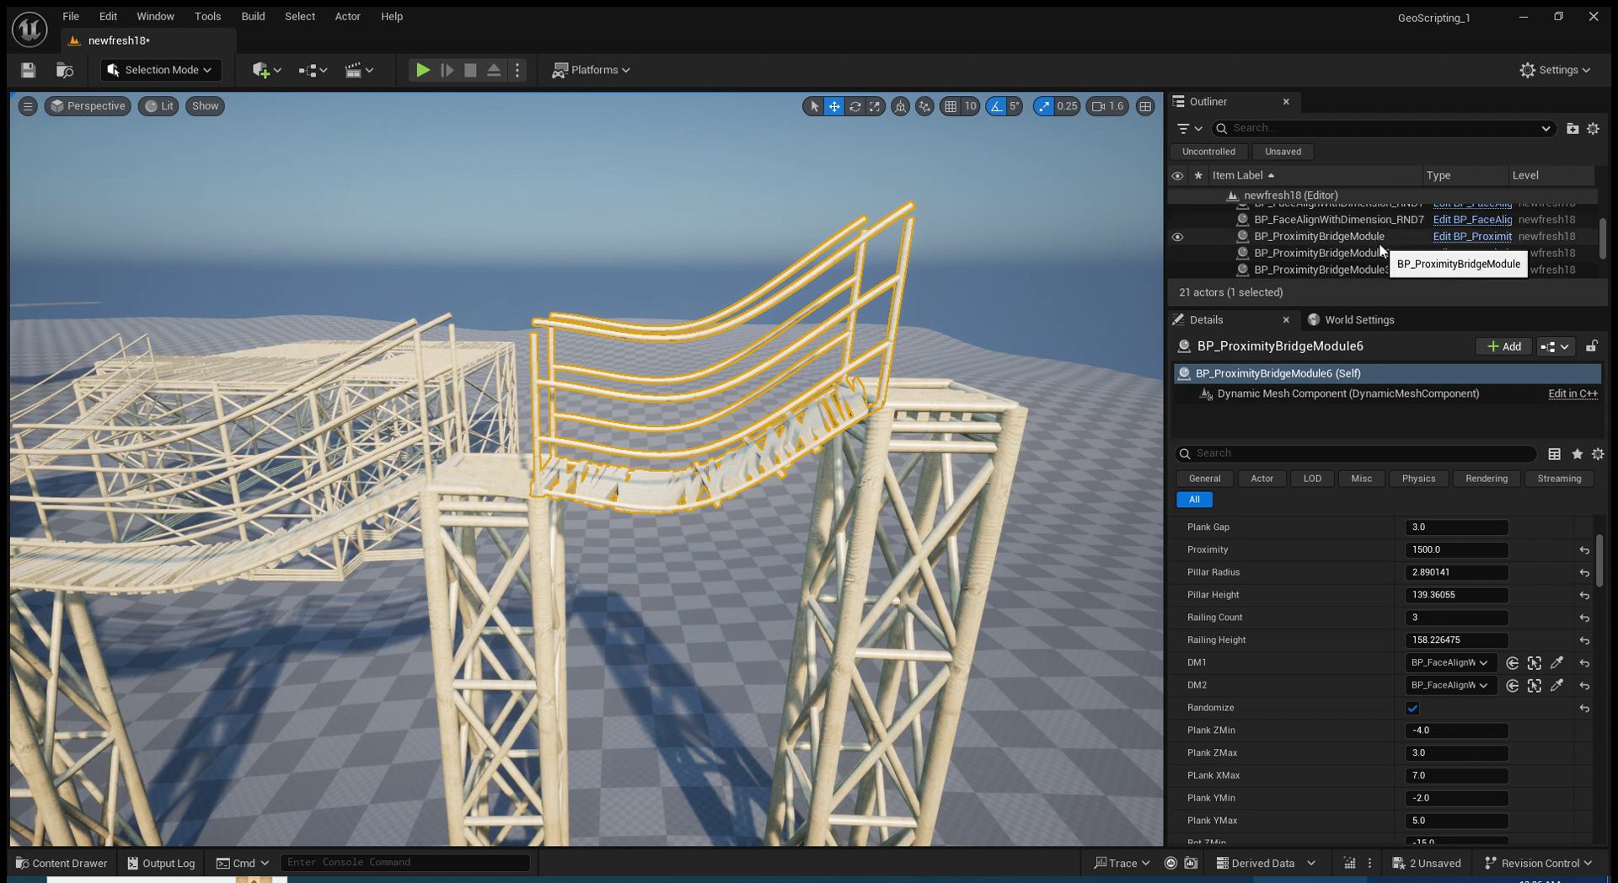
# With all six BridgeModules selected, set Railing Height 100 and Pillar Height 110
pyautogui.keyDown('shift'); pyautogui.click(1379, 242); pyautogui.keyUp('shift')
pyautogui.click(1460, 554)
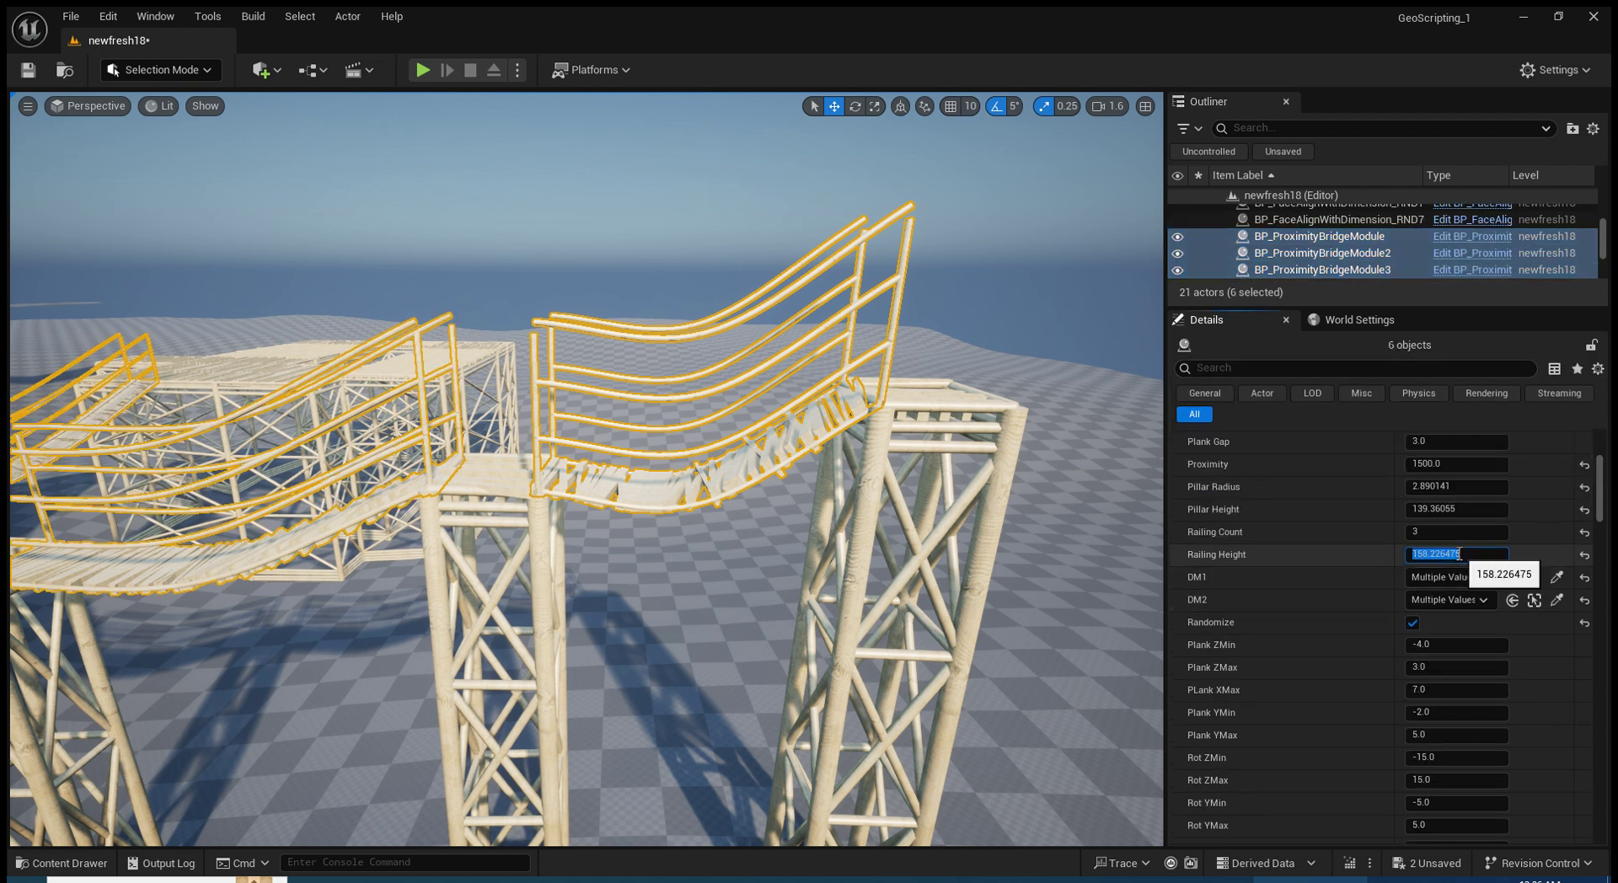
pyautogui.write('10')
pyautogui.press('Return')
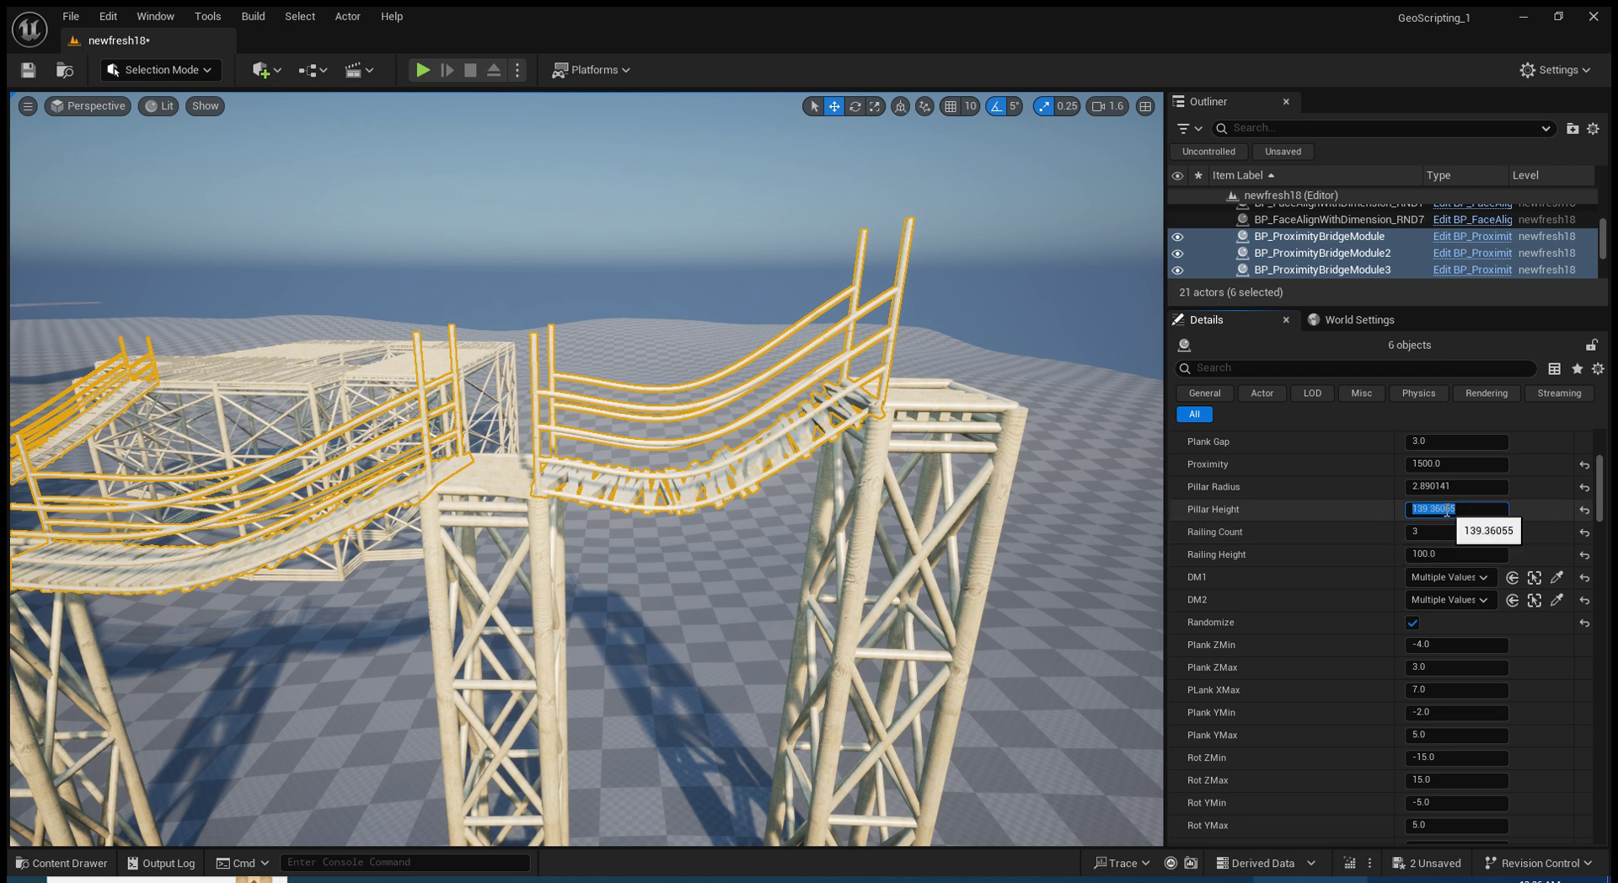
pyautogui.write('10')
pyautogui.press('Return')
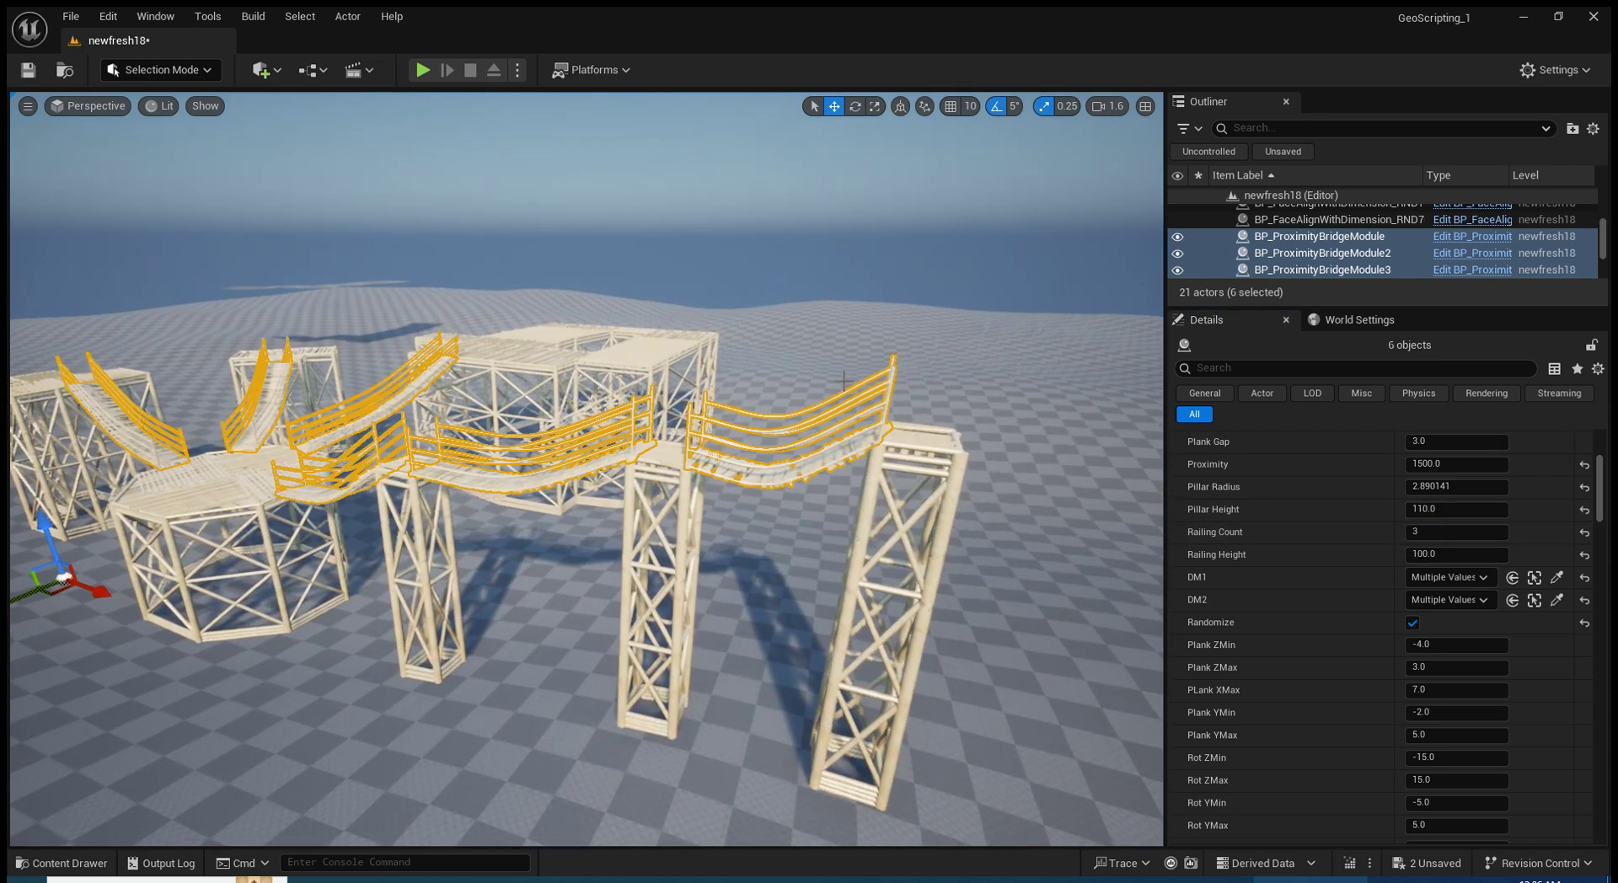
pyautogui.moveTo(587, 469)
pyautogui.mouseDown(button='right')
pyautogui.moveTo(540, 438)
pyautogui.moveTo(493, 319)
pyautogui.mouseUp(button='right')
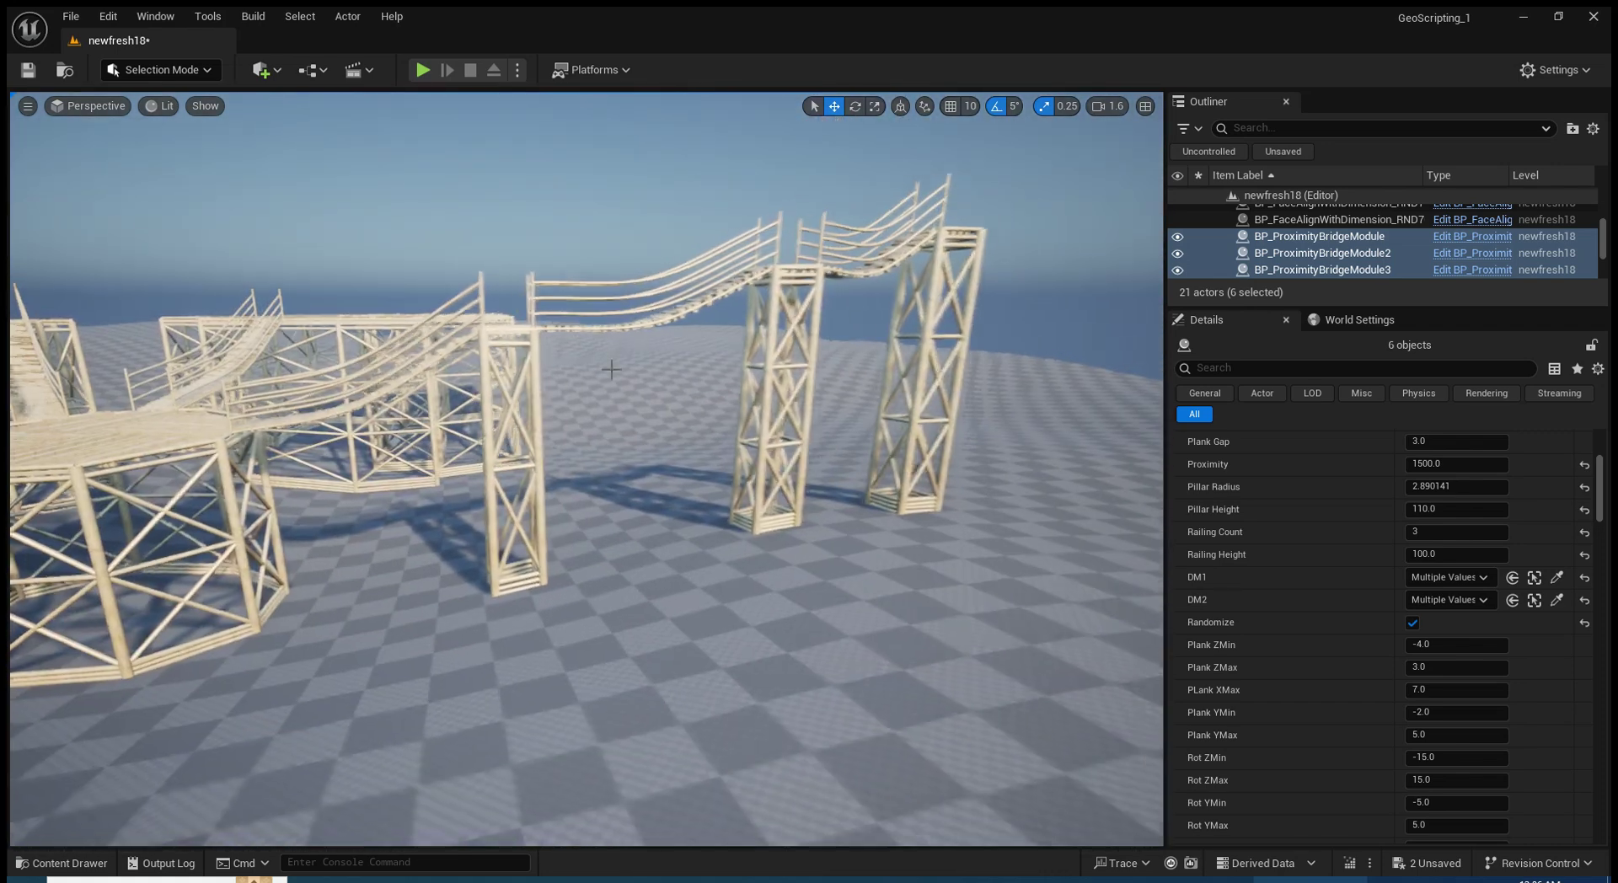
# Lift pillar RND74 on Z well above the walkways
pyautogui.click(494, 324)
pyautogui.click(506, 331)
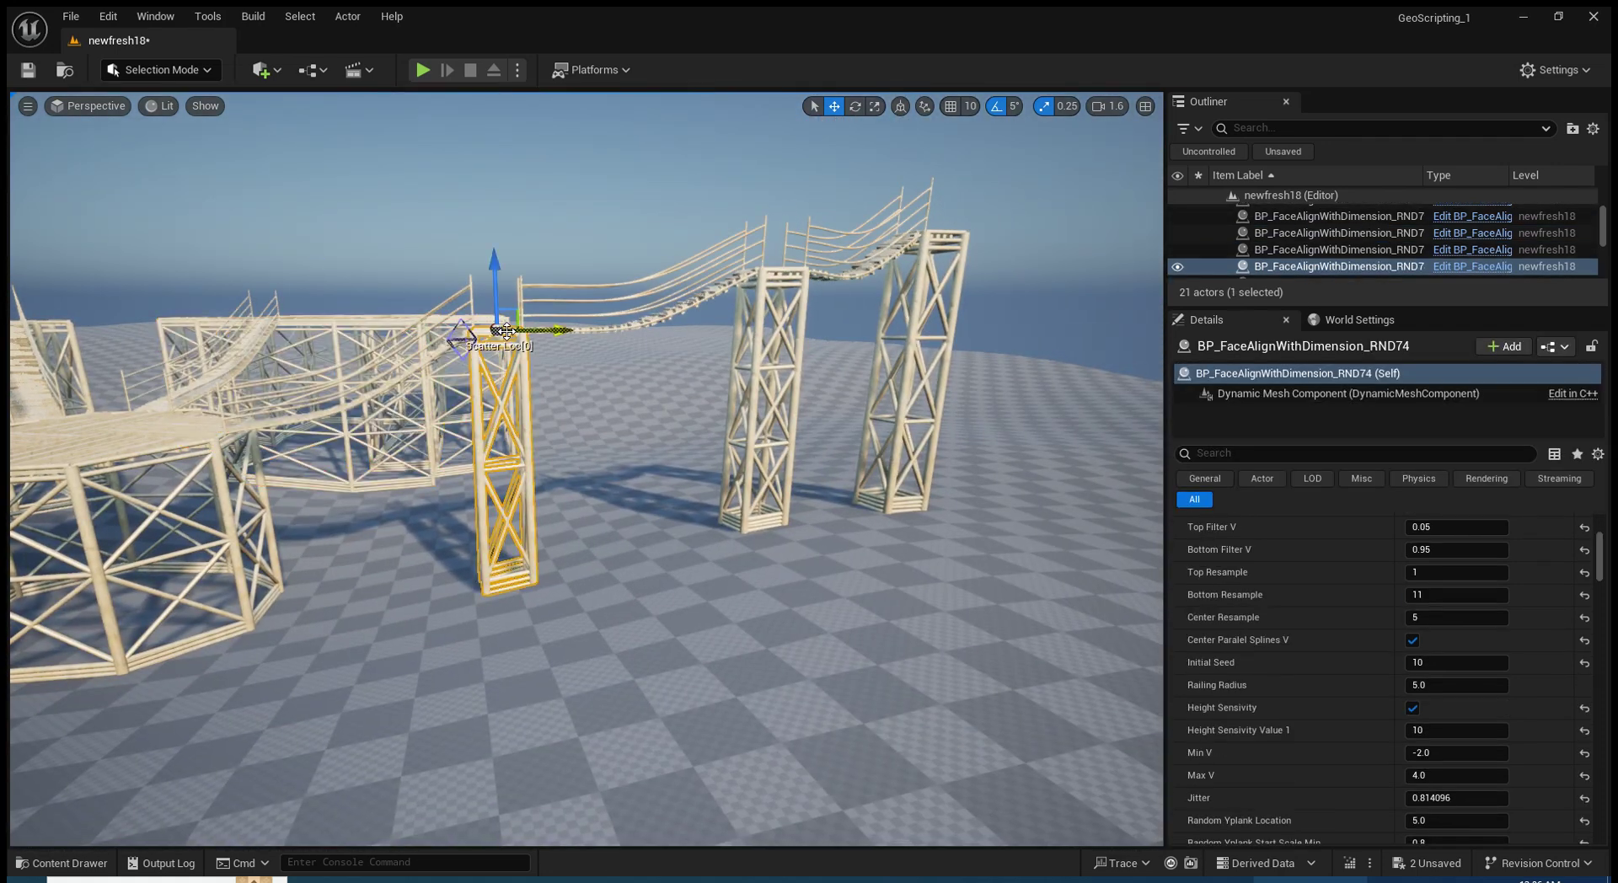
pyautogui.moveTo(495, 292); pyautogui.dragTo(491, 123)
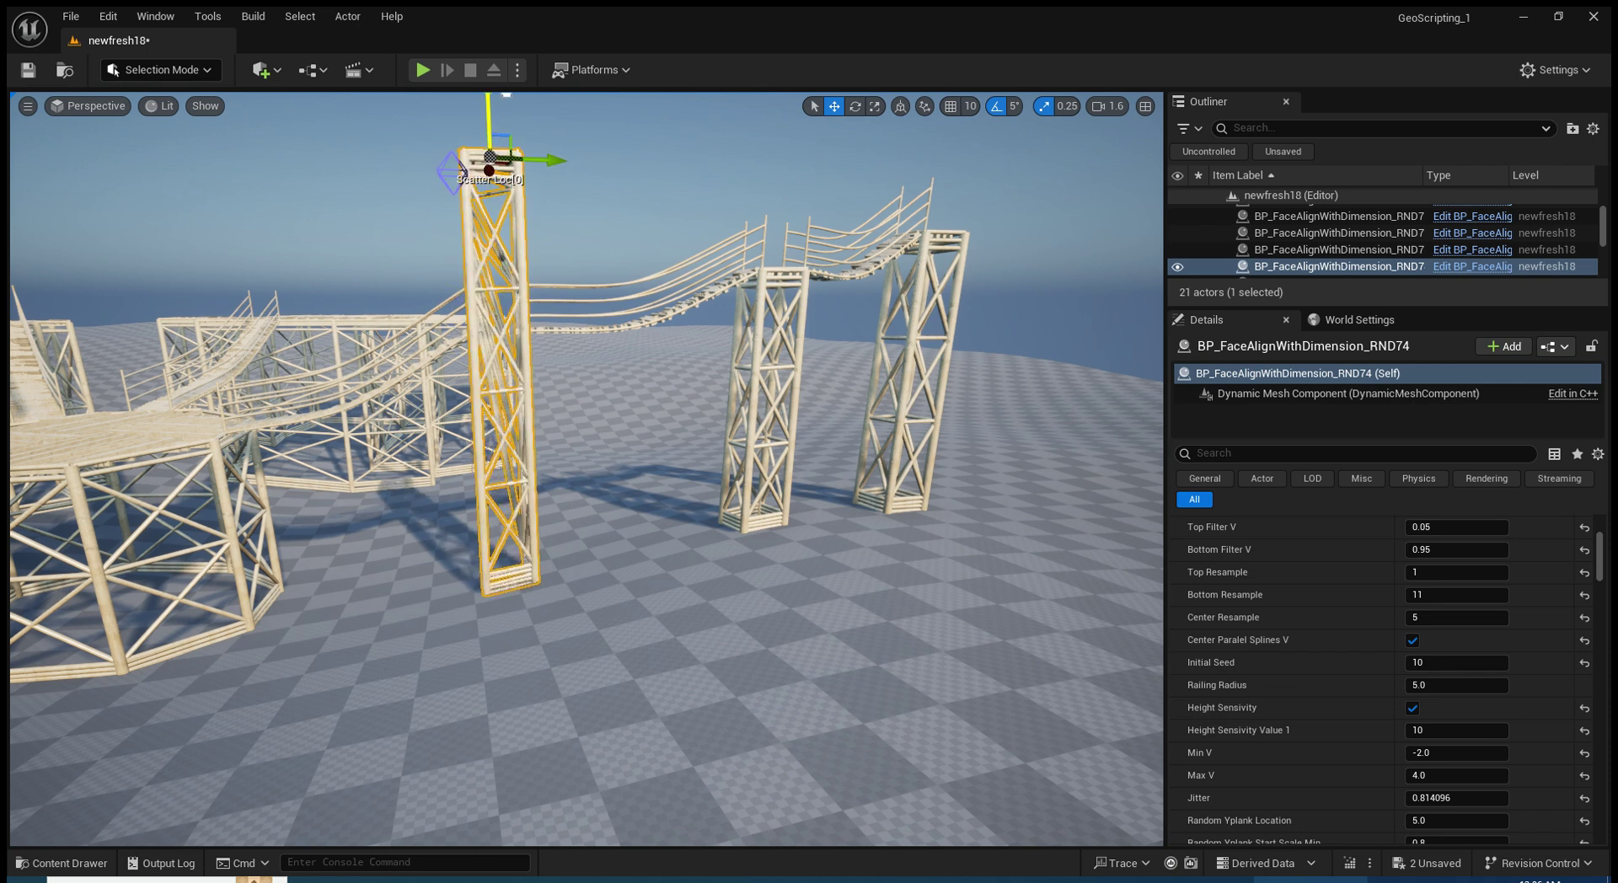
# Frame the raised pillar and BridgeModule4 and 5 to inspect their steep climb
pyautogui.click(455, 340)
pyautogui.keyDown('ctrl'); pyautogui.click(549, 337); pyautogui.keyUp('ctrl')
pyautogui.moveTo(549, 337); pyautogui.dragTo(415, 527)
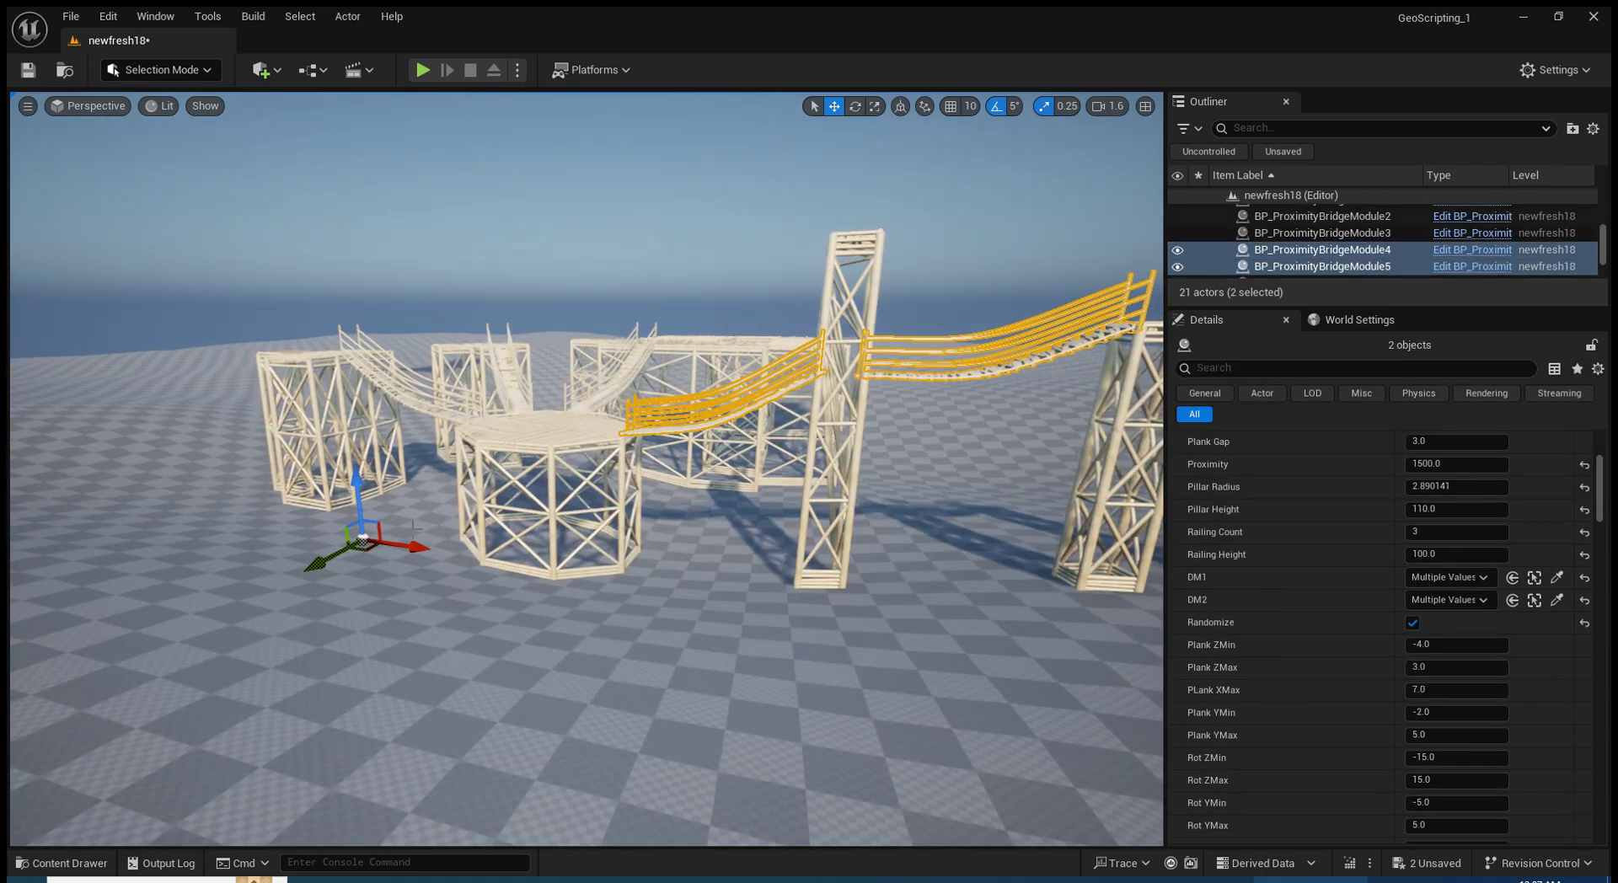
pyautogui.moveTo(333, 565); pyautogui.dragTo(333, 641, button='right')
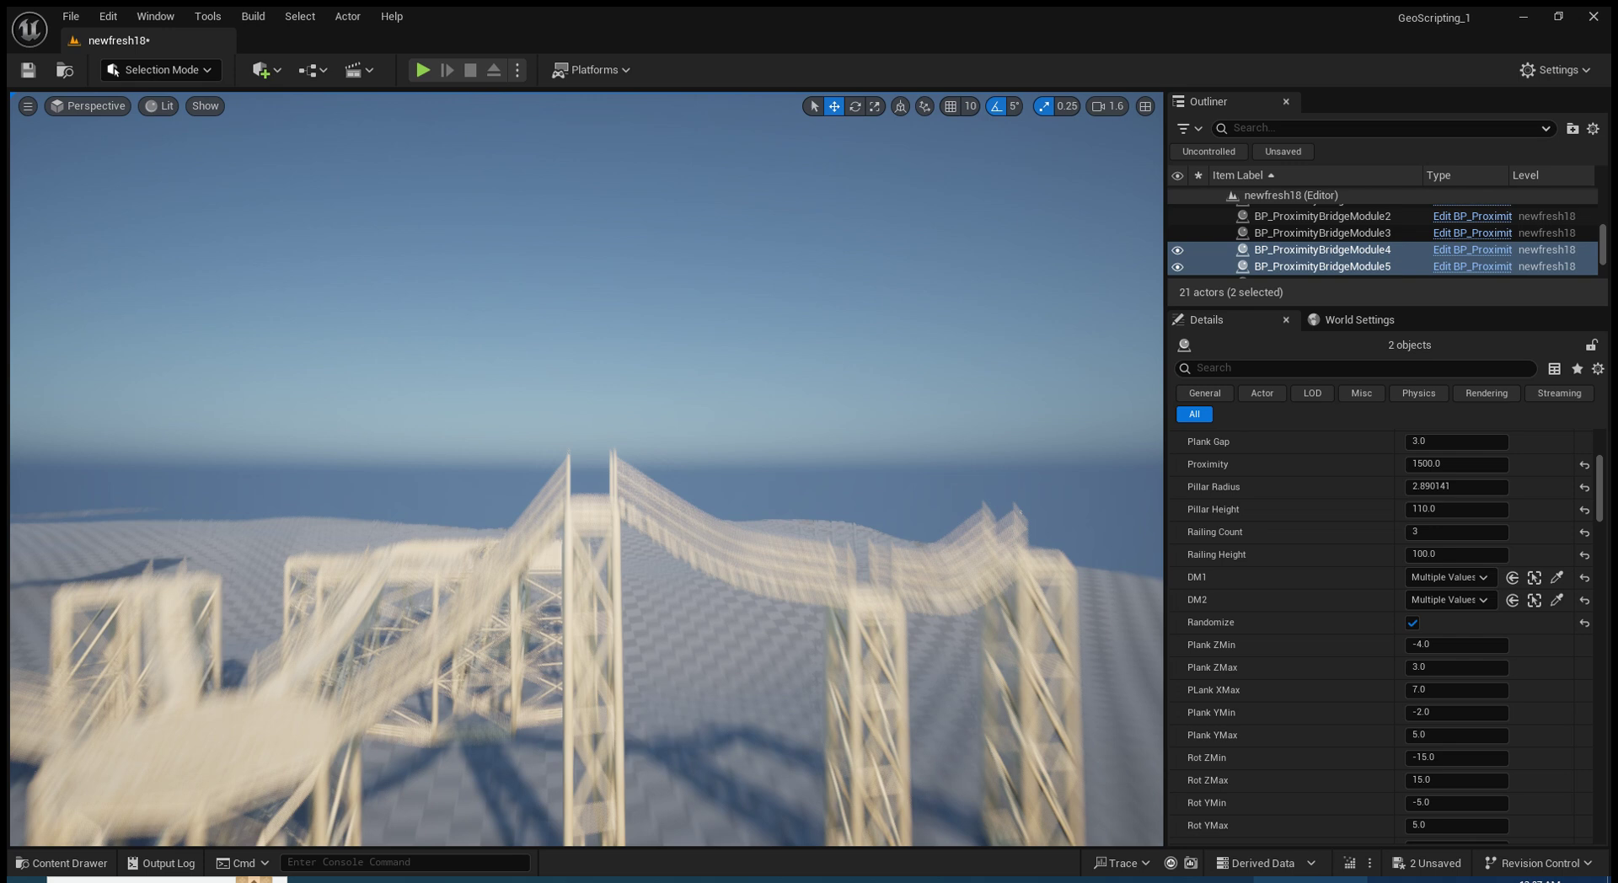
pyautogui.moveTo(746, 355); pyautogui.dragTo(745, 355, button='right')
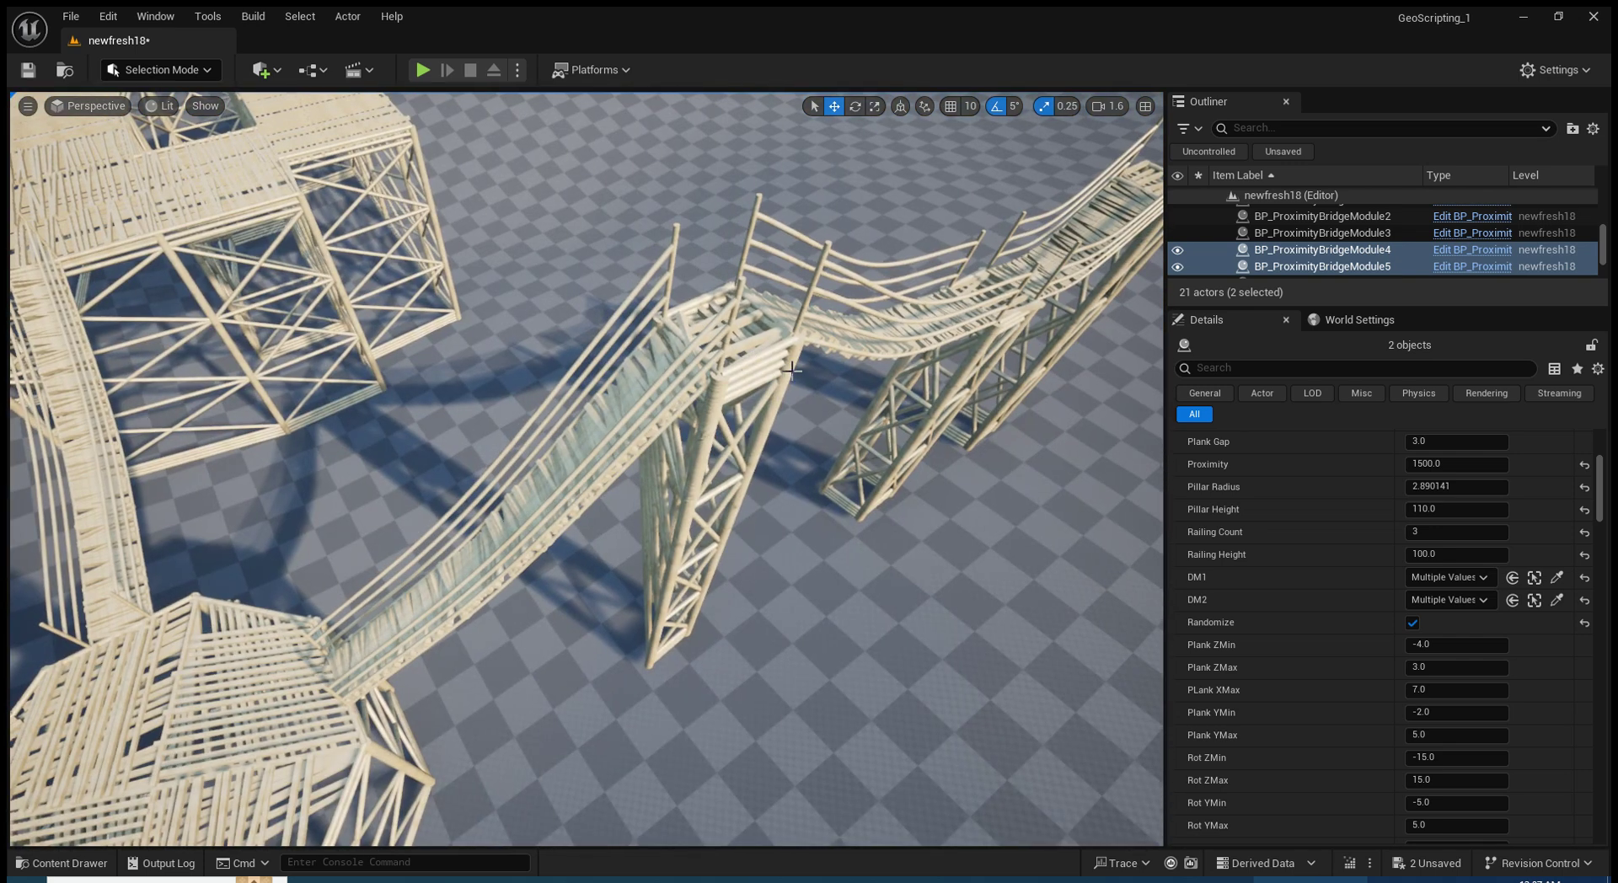
pyautogui.click(791, 369)
pyautogui.press('f')
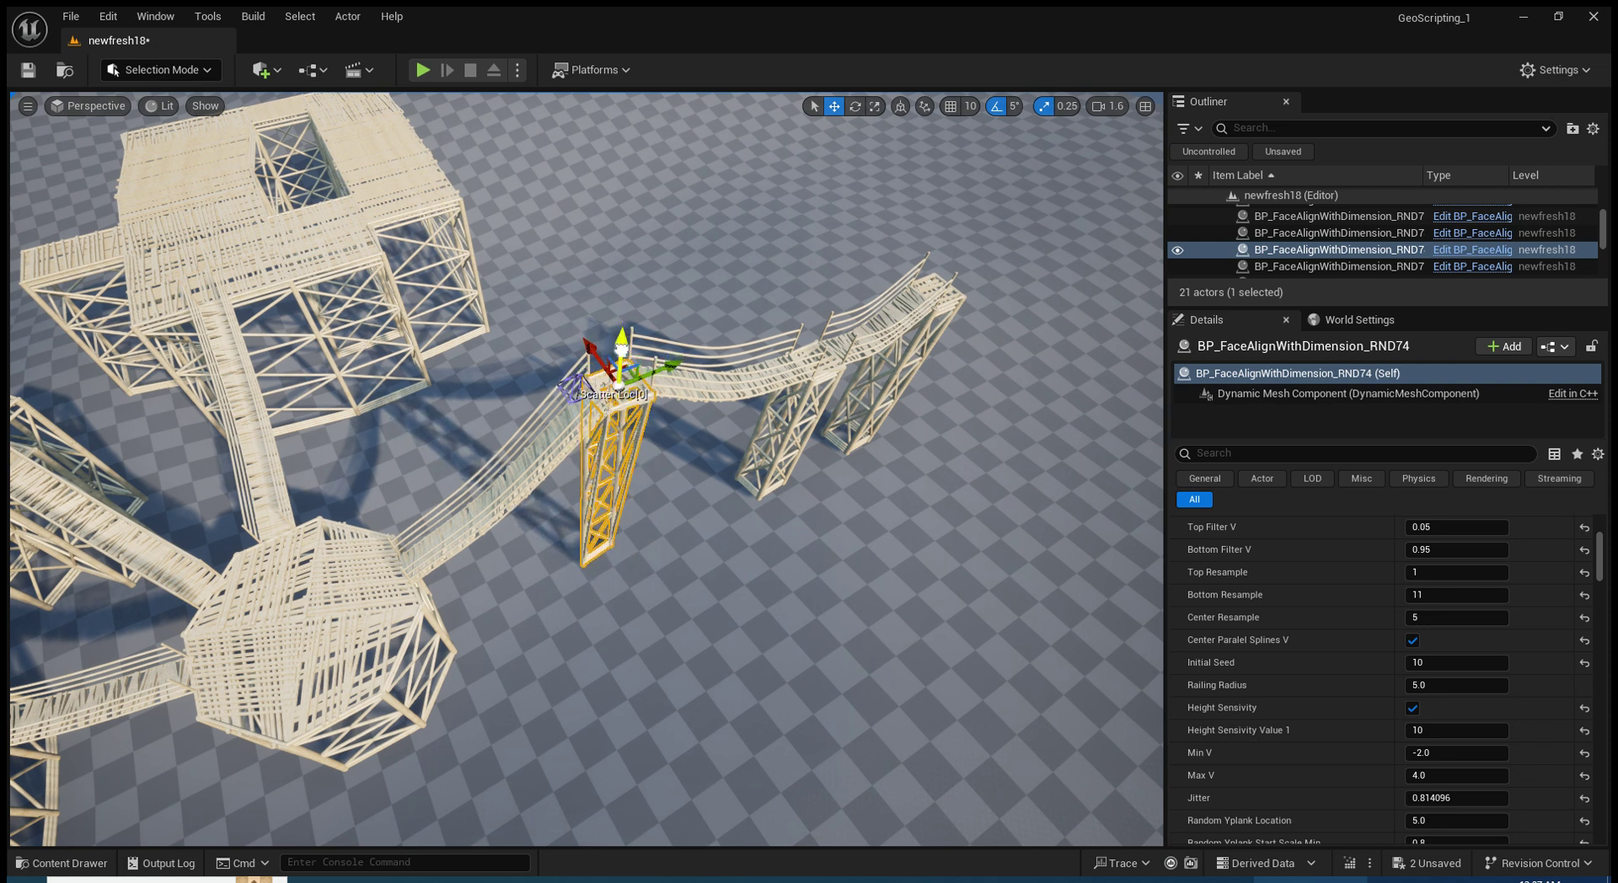
pyautogui.scroll(-3, 573, 439)
pyautogui.click(572, 439)
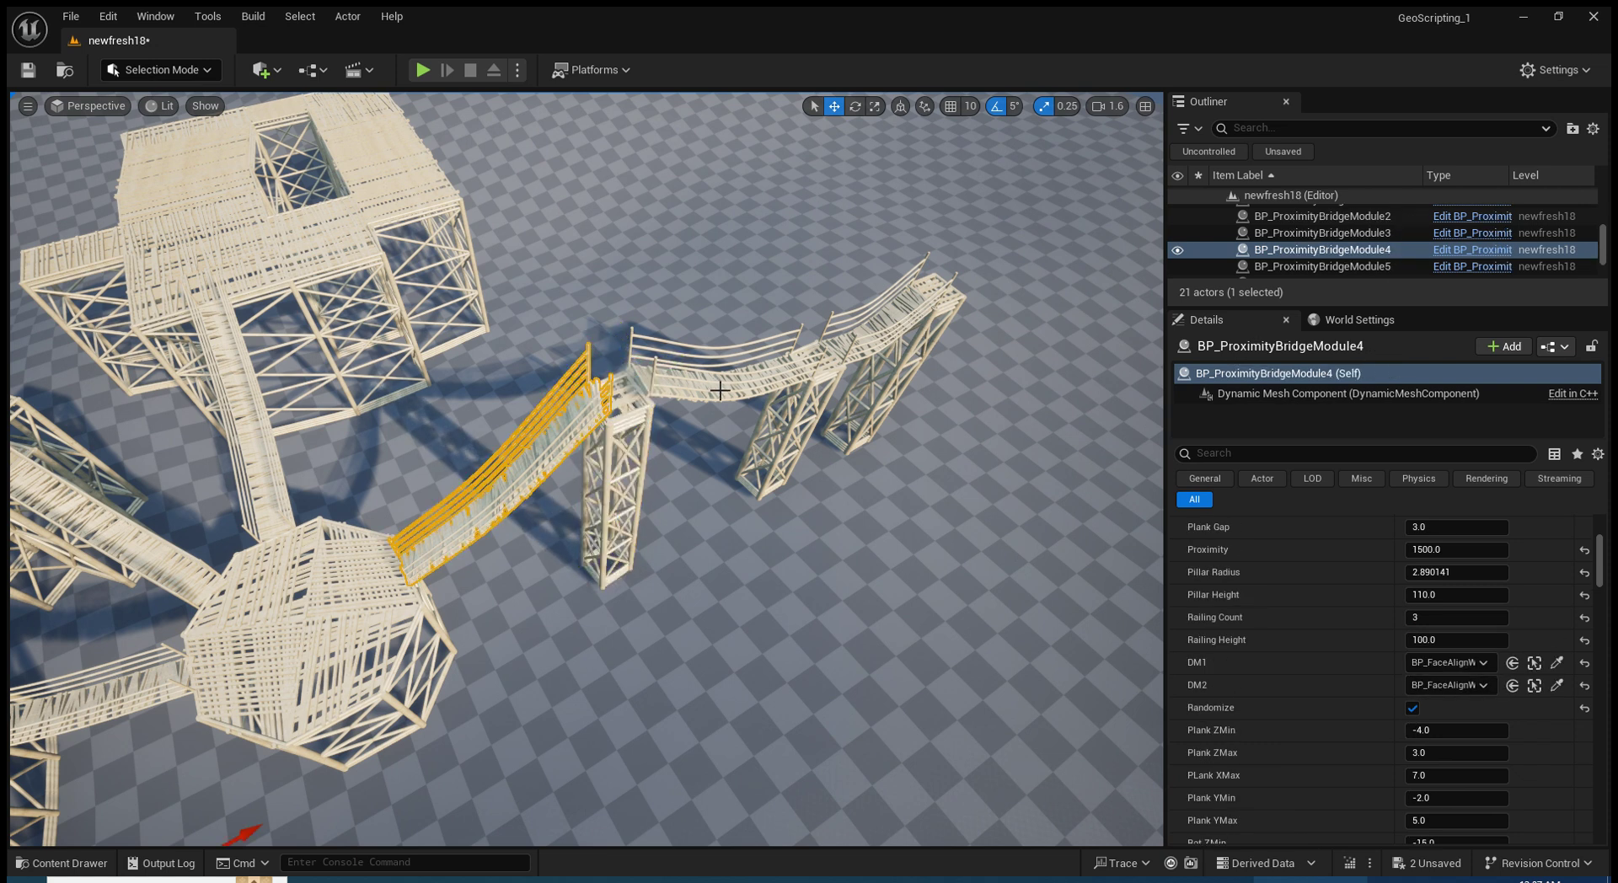
pyautogui.keyDown('ctrl'); pyautogui.click(717, 358); pyautogui.keyUp('ctrl')
pyautogui.press('f')
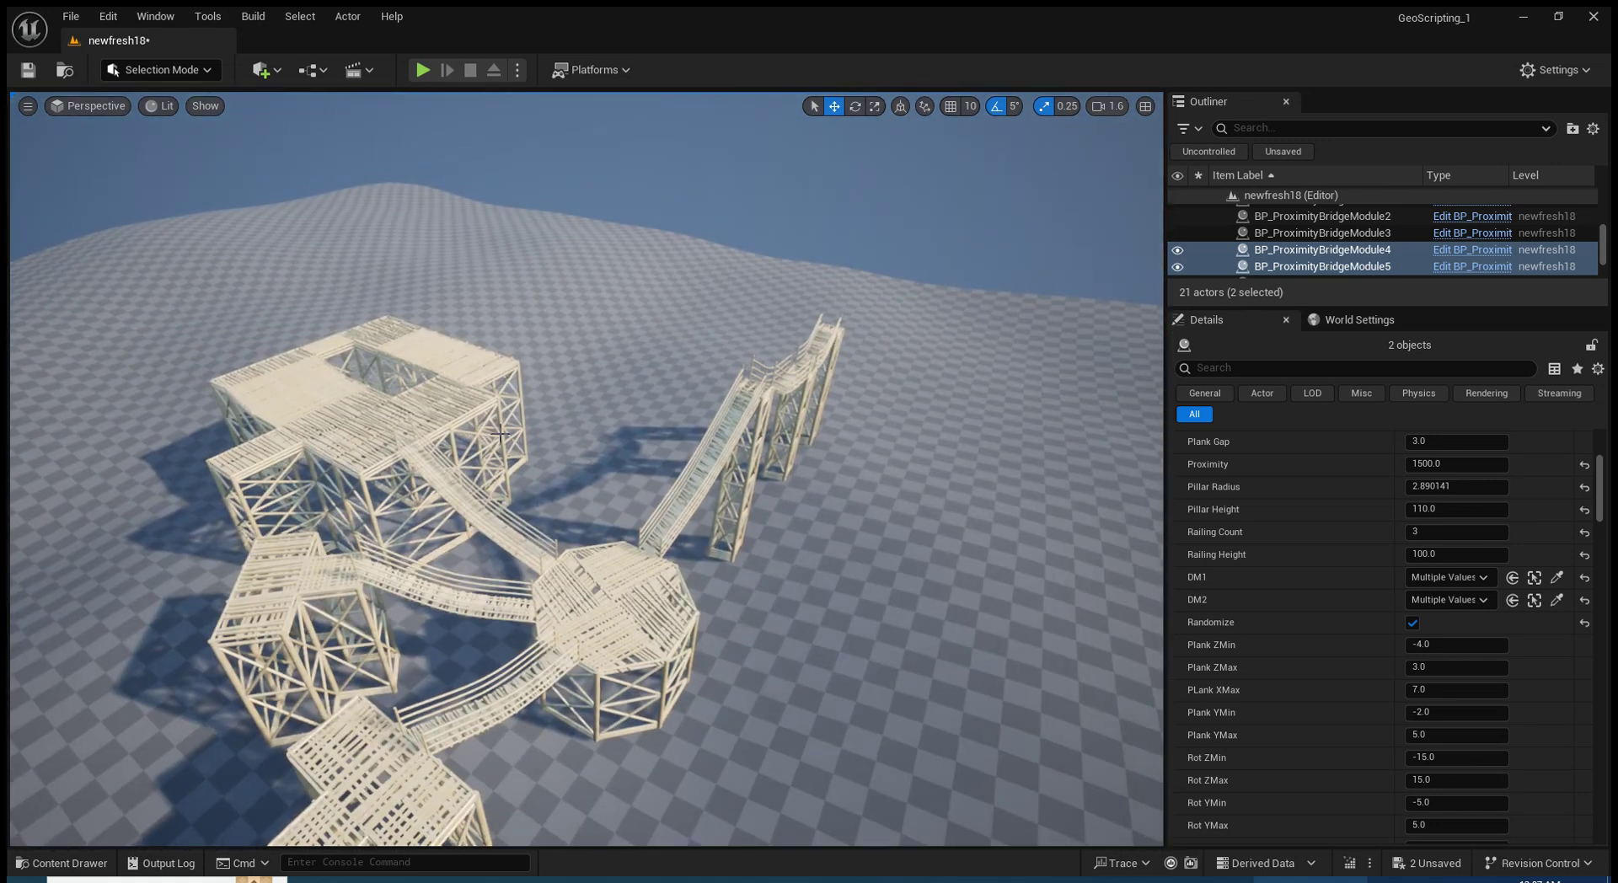
# Copy the tall ladder tower and place the copy toward the lower right
pyautogui.click(462, 418)
pyautogui.scroll(-3, 1482, 742)
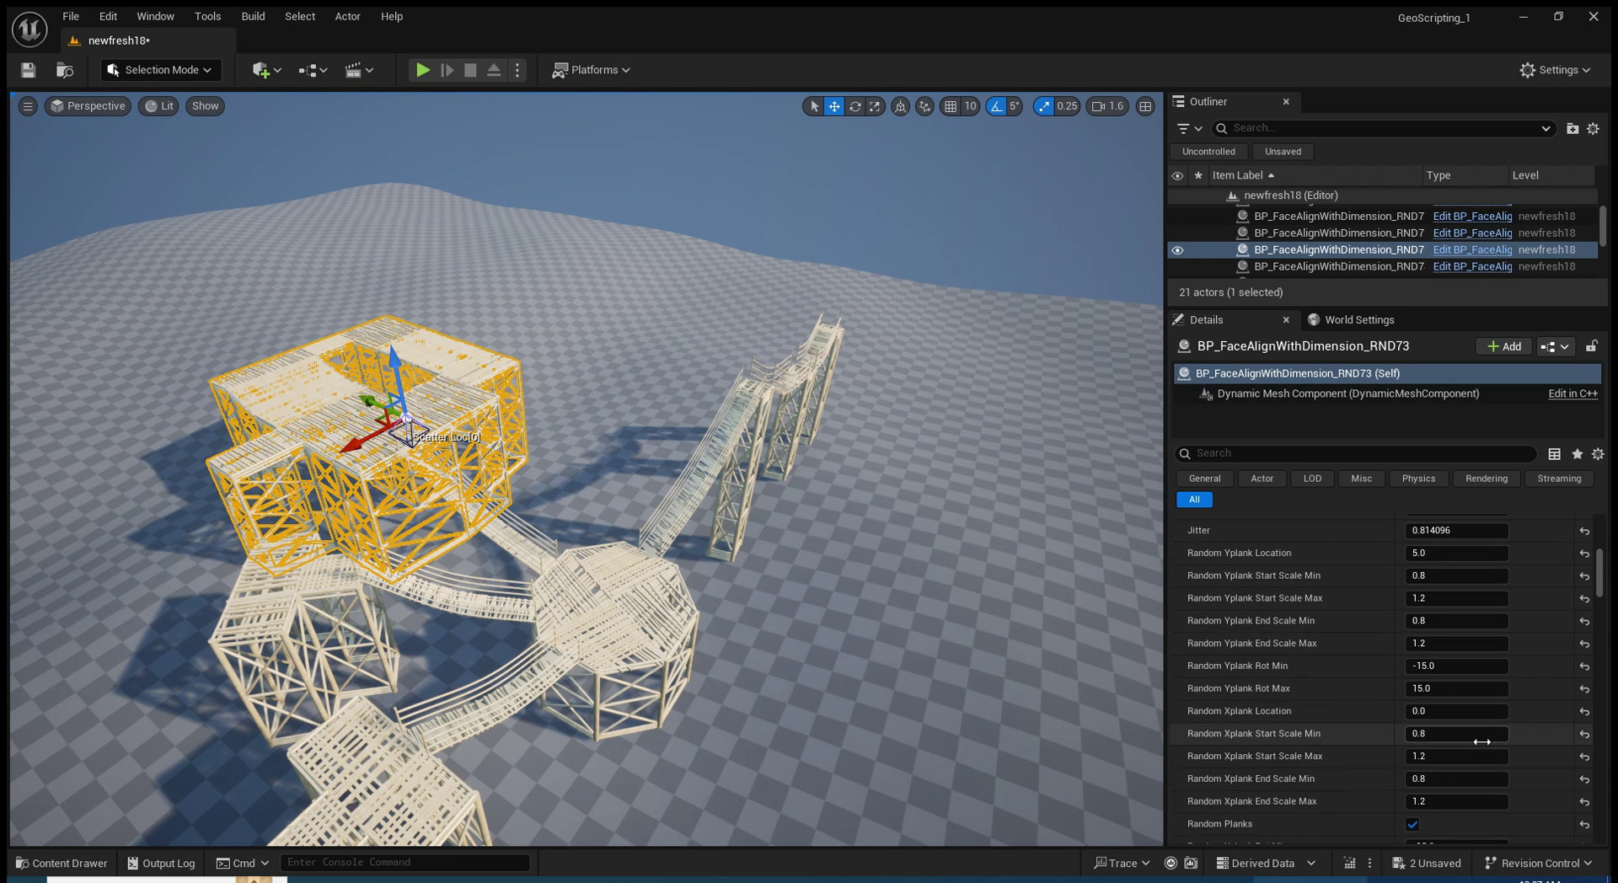
pyautogui.scroll(-3, 1482, 741)
pyautogui.scroll(-4, 1483, 746)
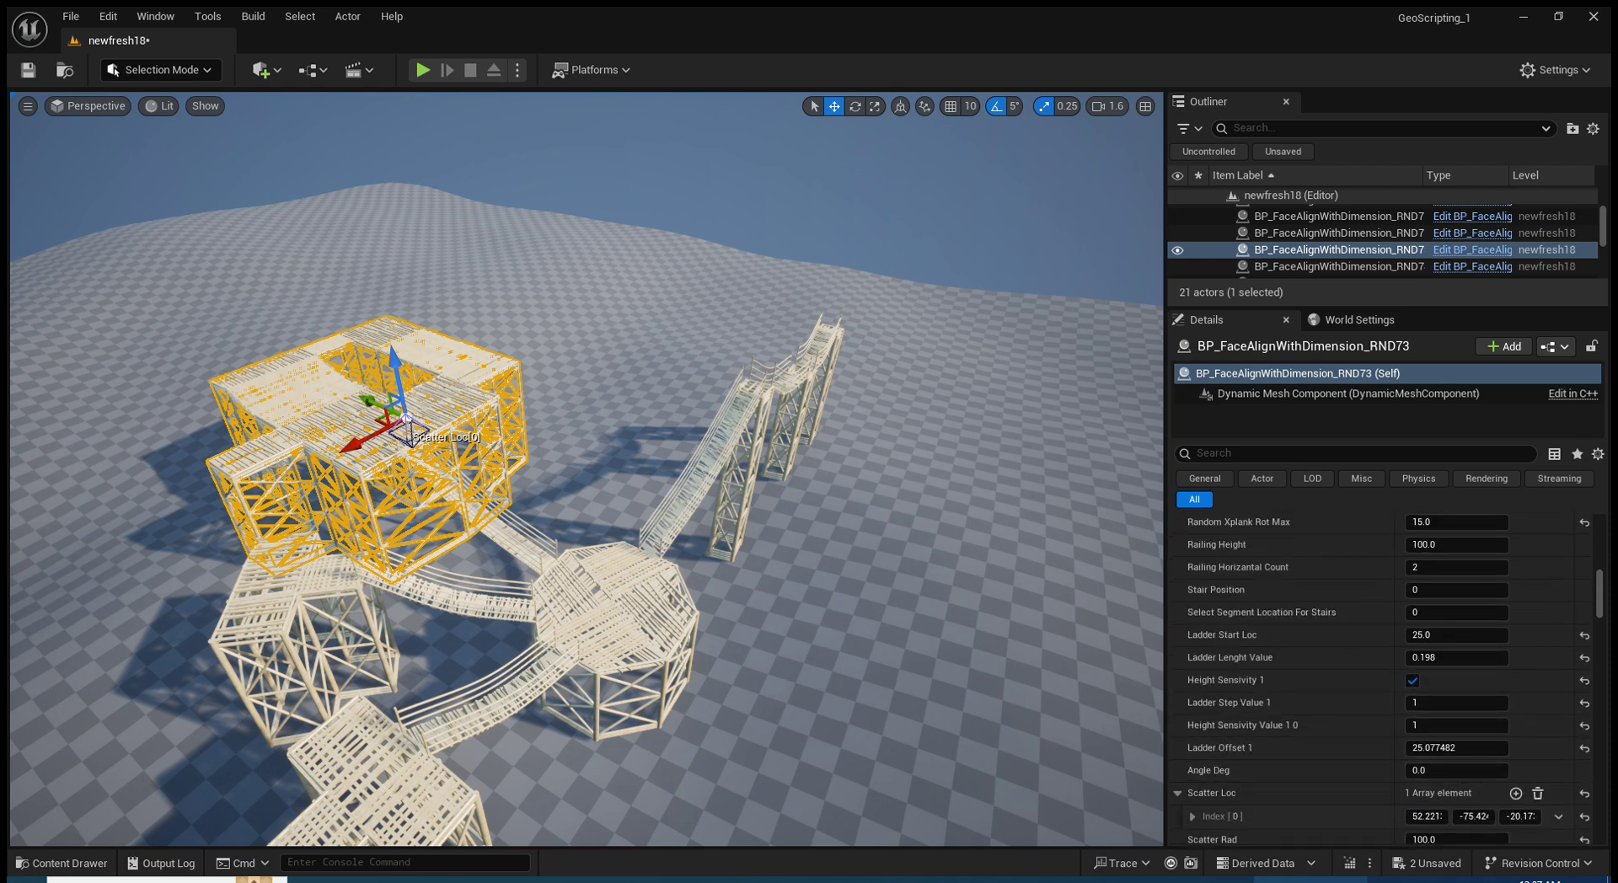
pyautogui.click(740, 480)
pyautogui.click(740, 480)
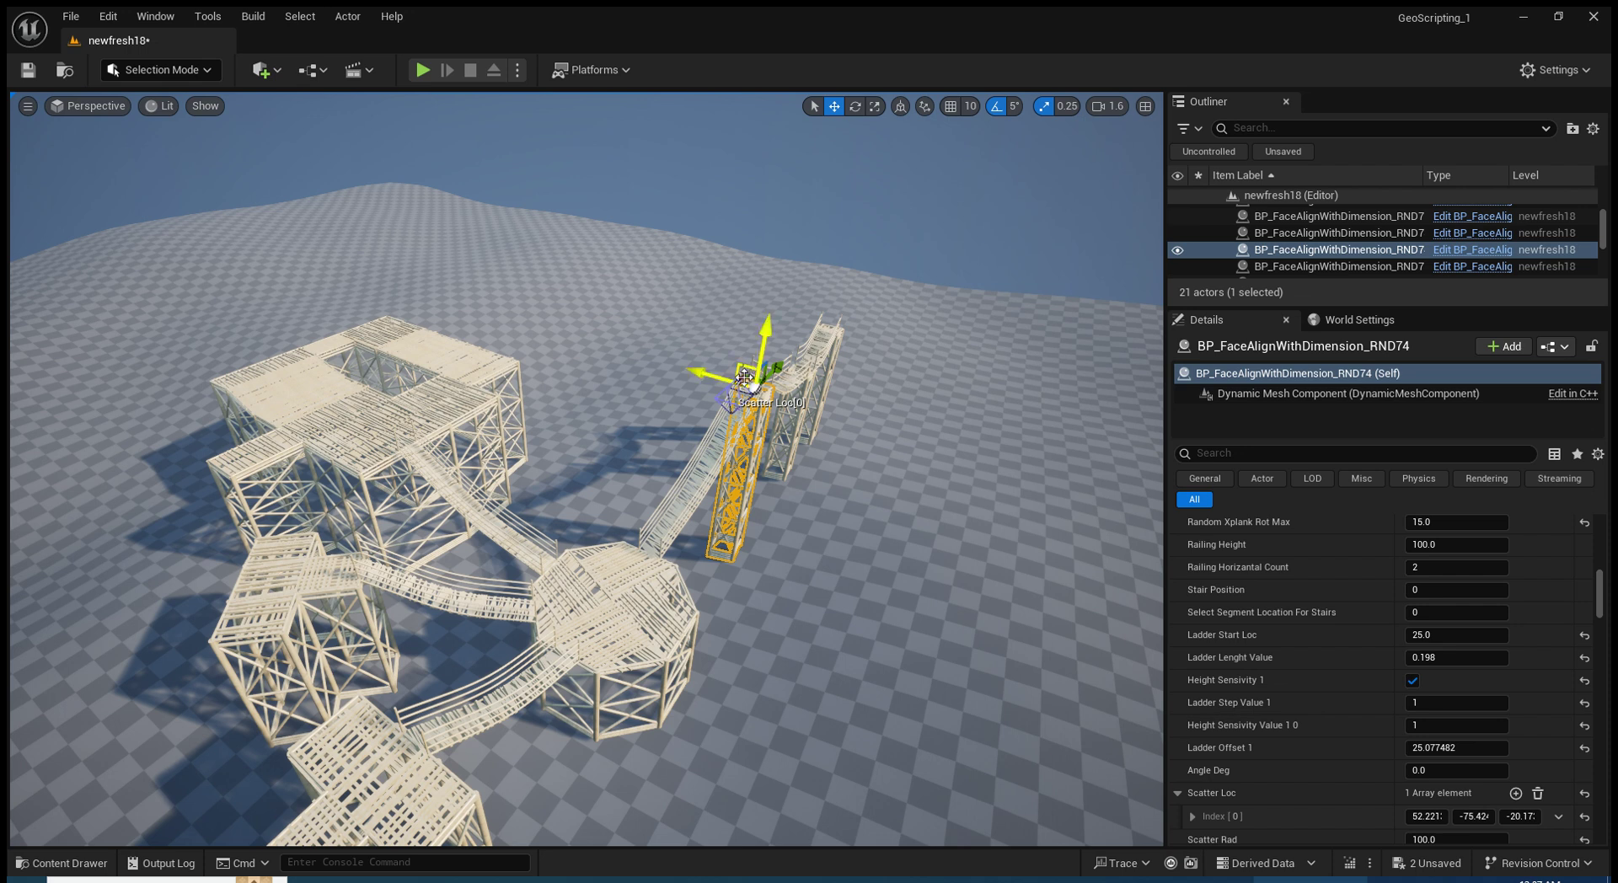
pyautogui.keyDown('alt'); pyautogui.moveTo(717, 375); pyautogui.dragTo(1066, 531); pyautogui.keyUp('alt')
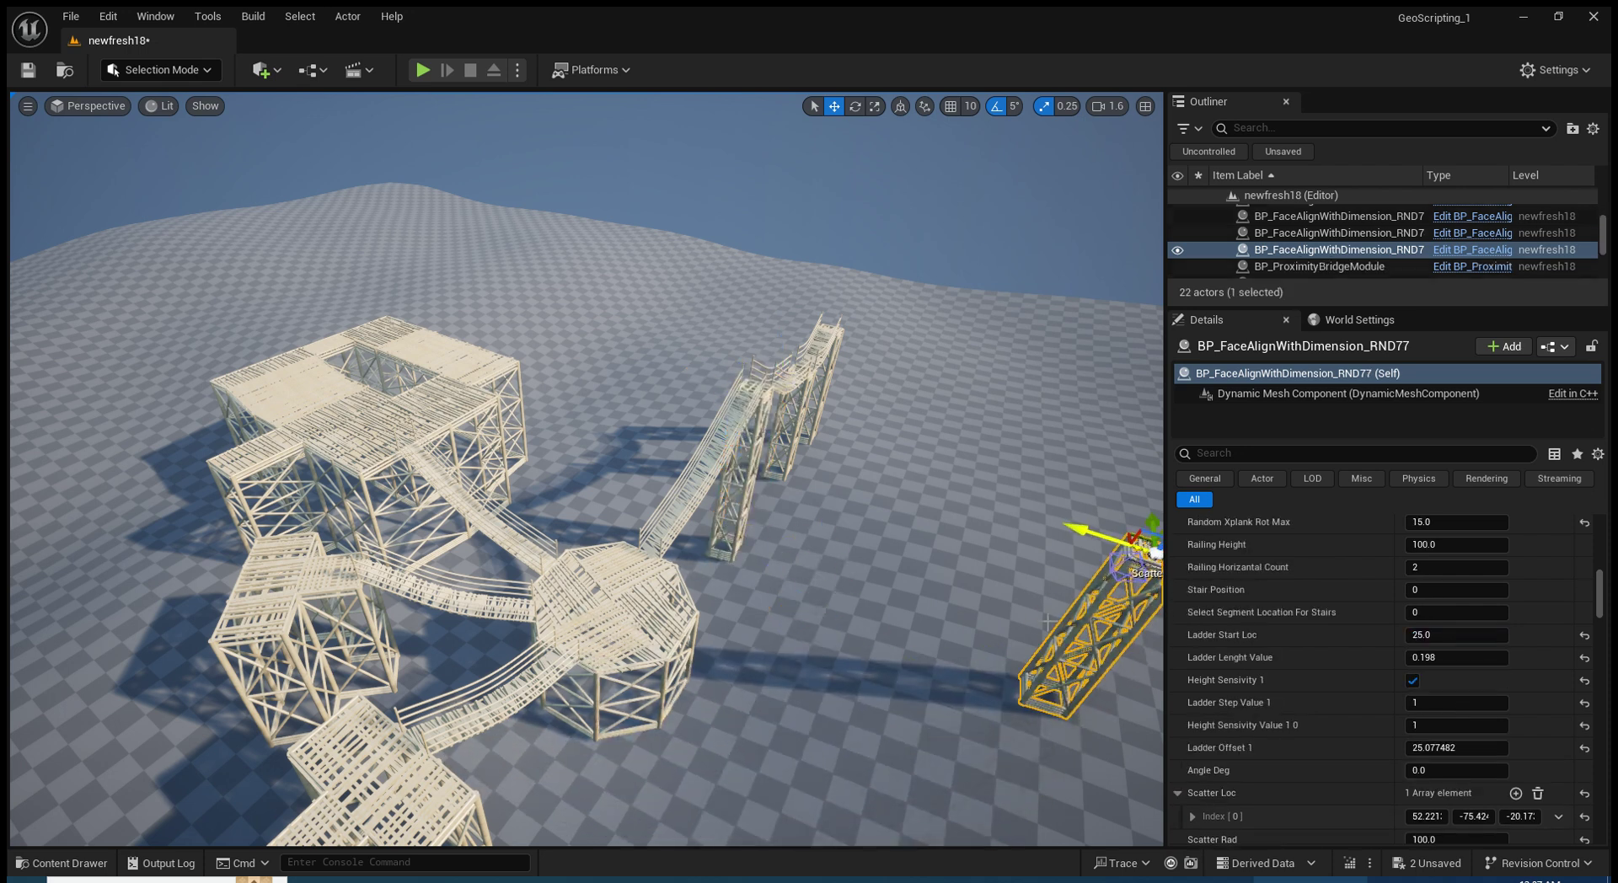
pyautogui.moveTo(590, 472)
pyautogui.mouseDown(button='right')
pyautogui.moveTo(640, 439)
pyautogui.moveTo(624, 442)
pyautogui.mouseUp(button='right')
# Add two more tower copies, placing one in front and lowering its top to shorten it
pyautogui.keyDown('alt'); pyautogui.moveTo(975, 463); pyautogui.dragTo(582, 630); pyautogui.keyUp('alt')
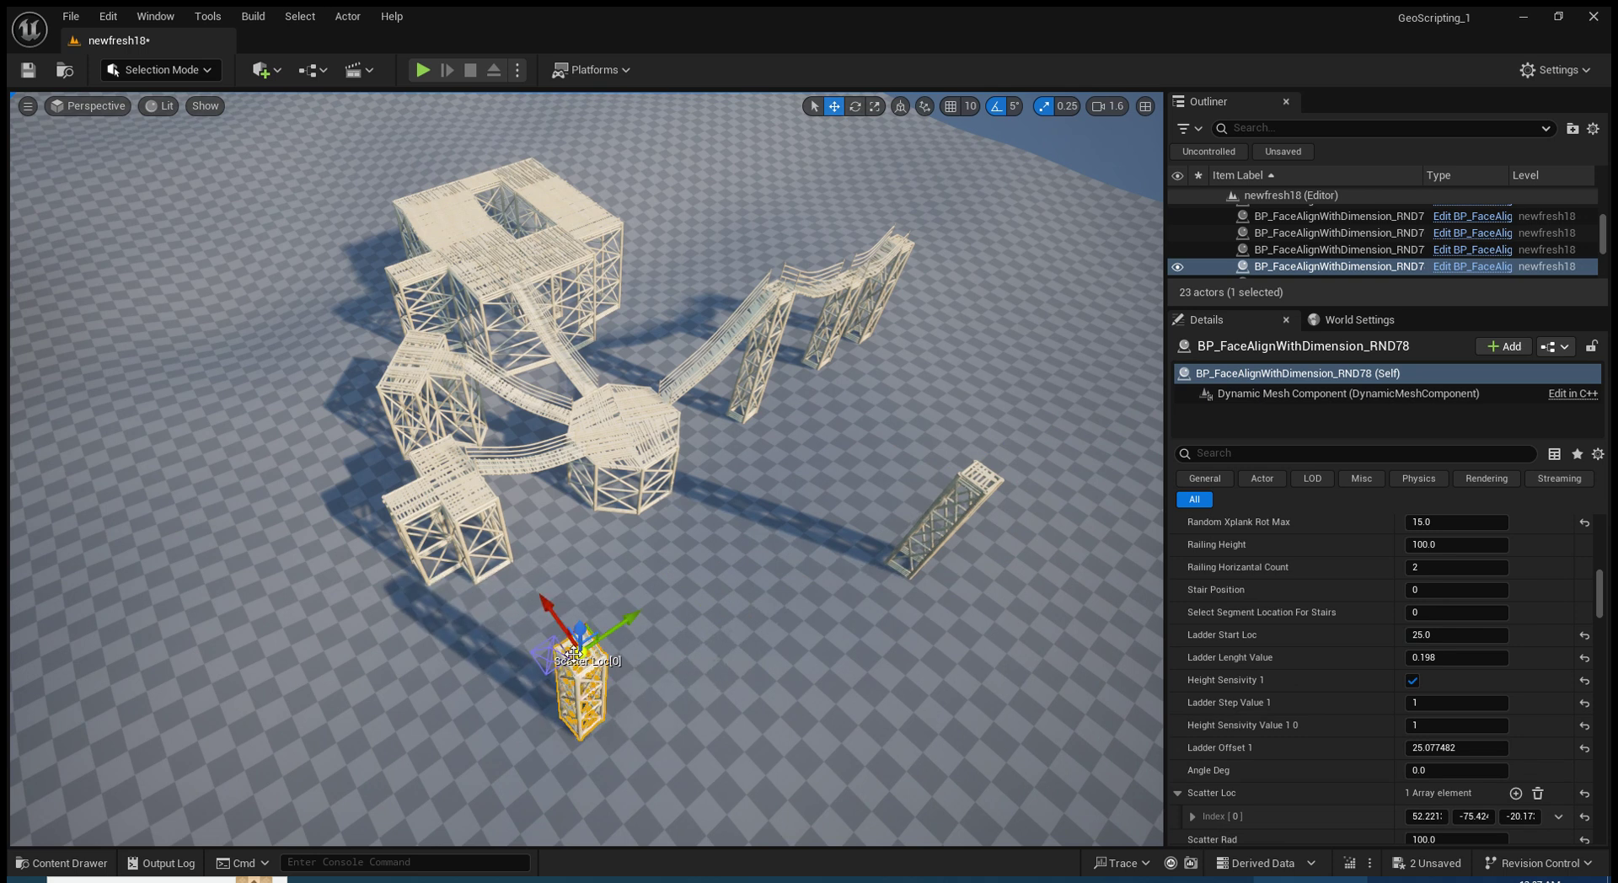
pyautogui.keyDown('alt'); pyautogui.moveTo(573, 645); pyautogui.dragTo(775, 758); pyautogui.keyUp('alt')
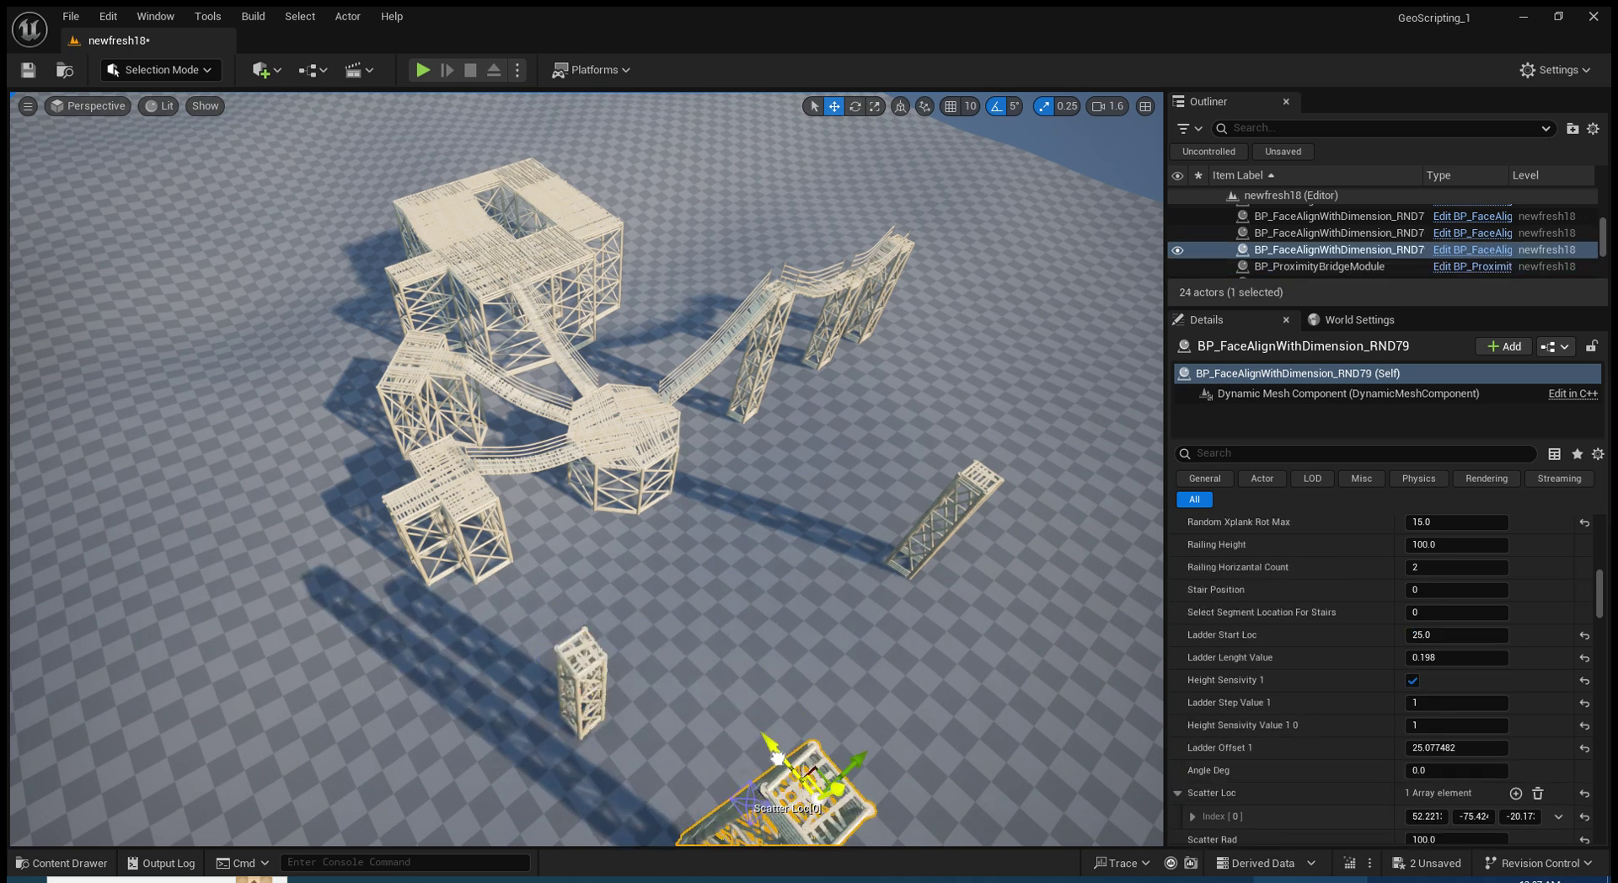
pyautogui.moveTo(775, 758); pyautogui.dragTo(329, 350, button='right')
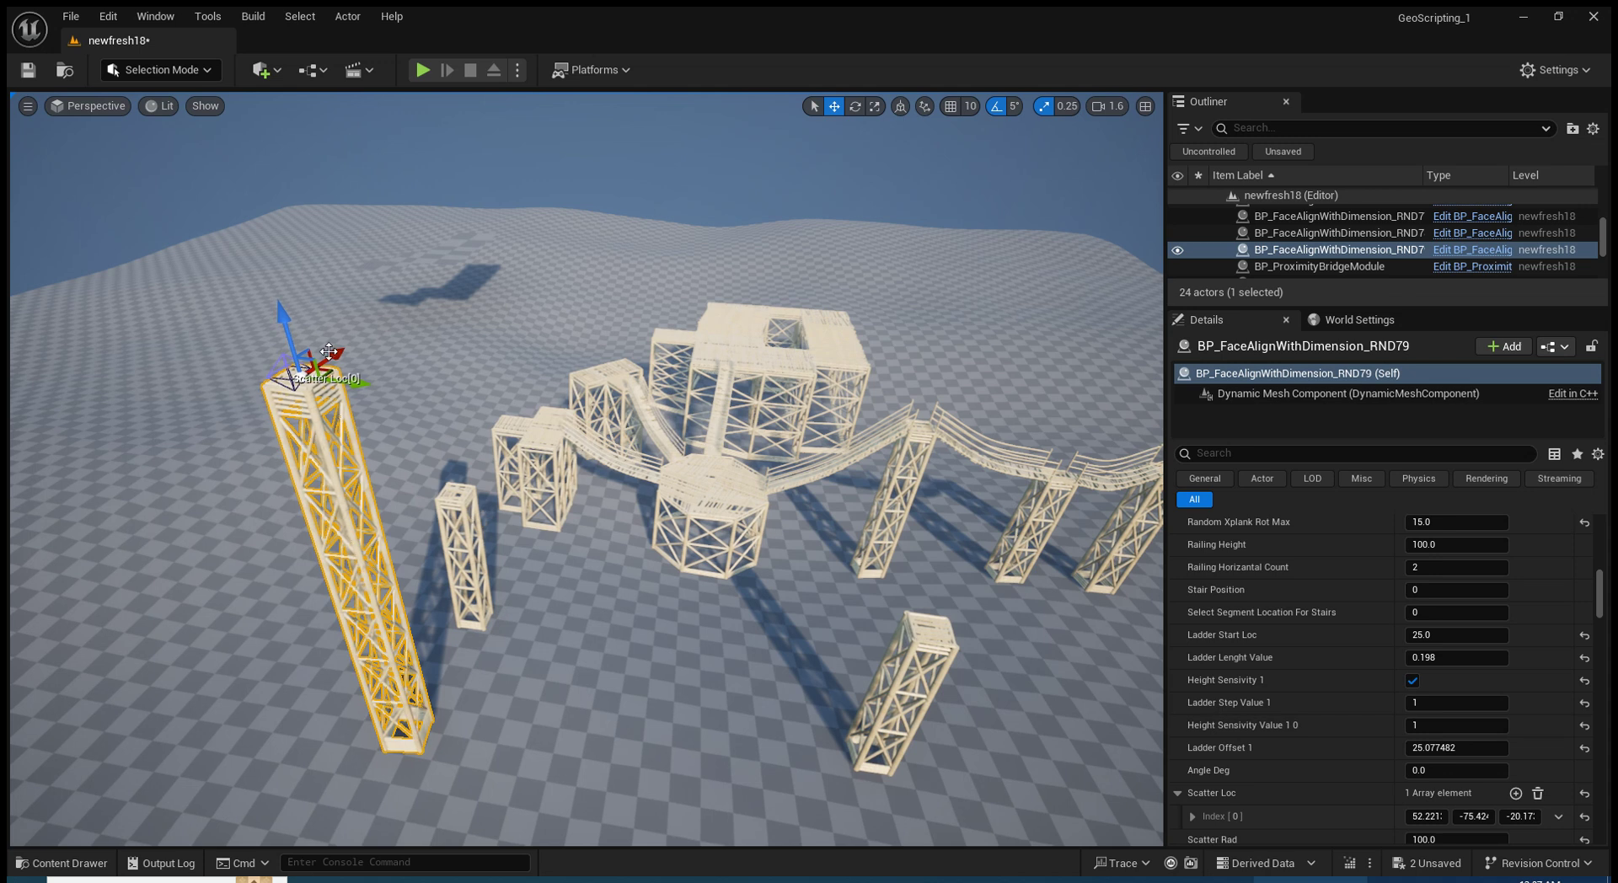
pyautogui.moveTo(286, 317)
pyautogui.mouseDown()
pyautogui.moveTo(375, 619)
pyautogui.moveTo(630, 644)
pyautogui.mouseUp()
# Create bridge BP_ProximityBridgeModule7 linking the octagonal tower to the front-right pillar
pyautogui.click(821, 470)
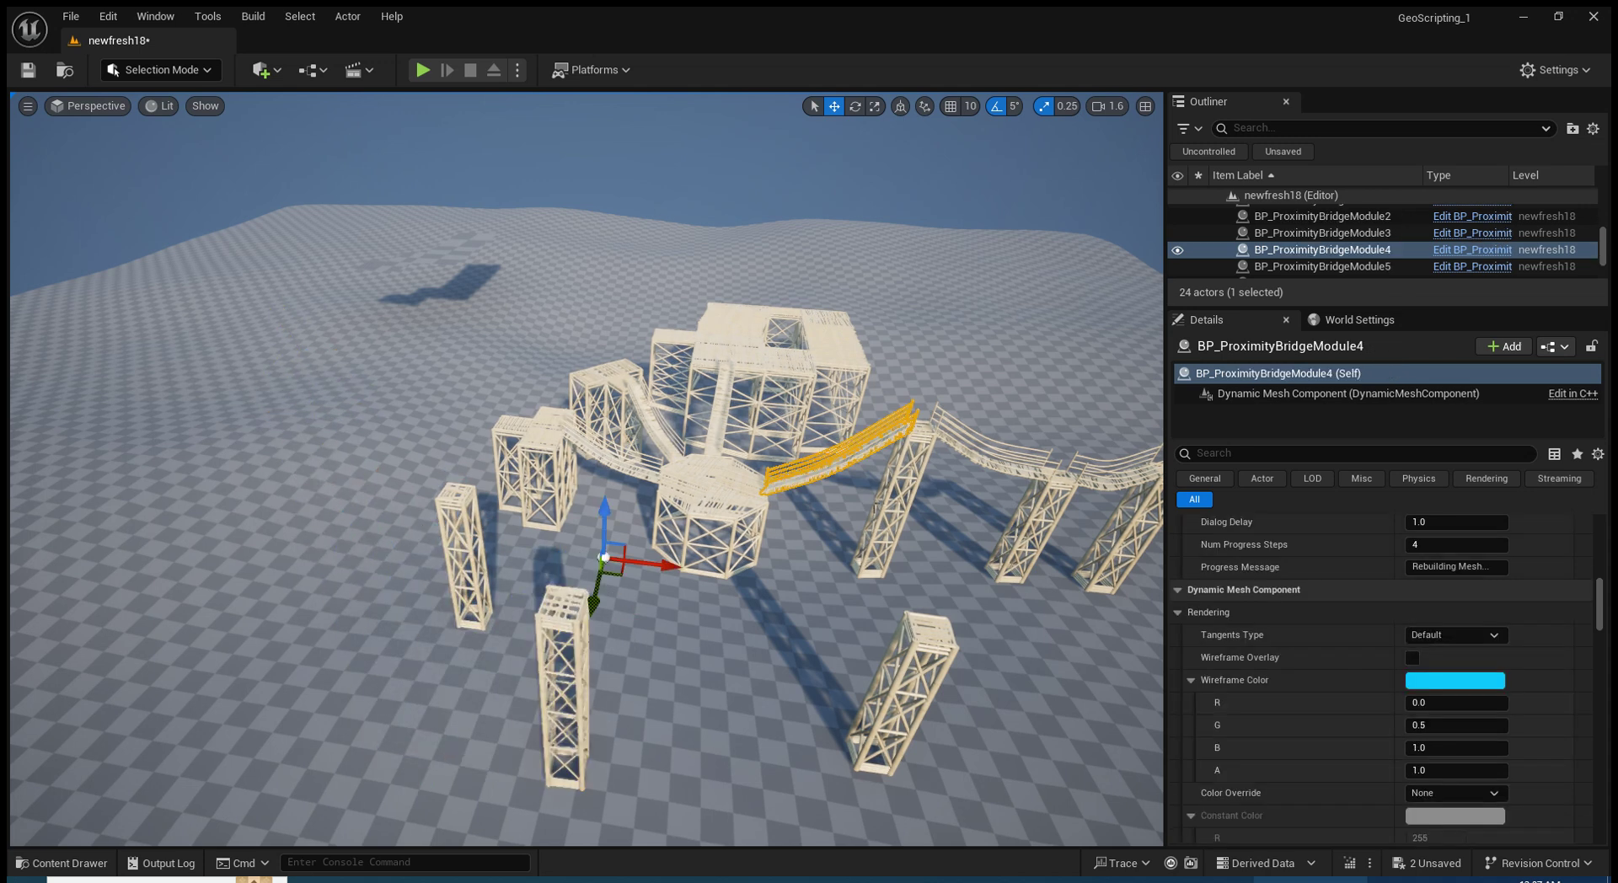
pyautogui.scroll(5, 1348, 590)
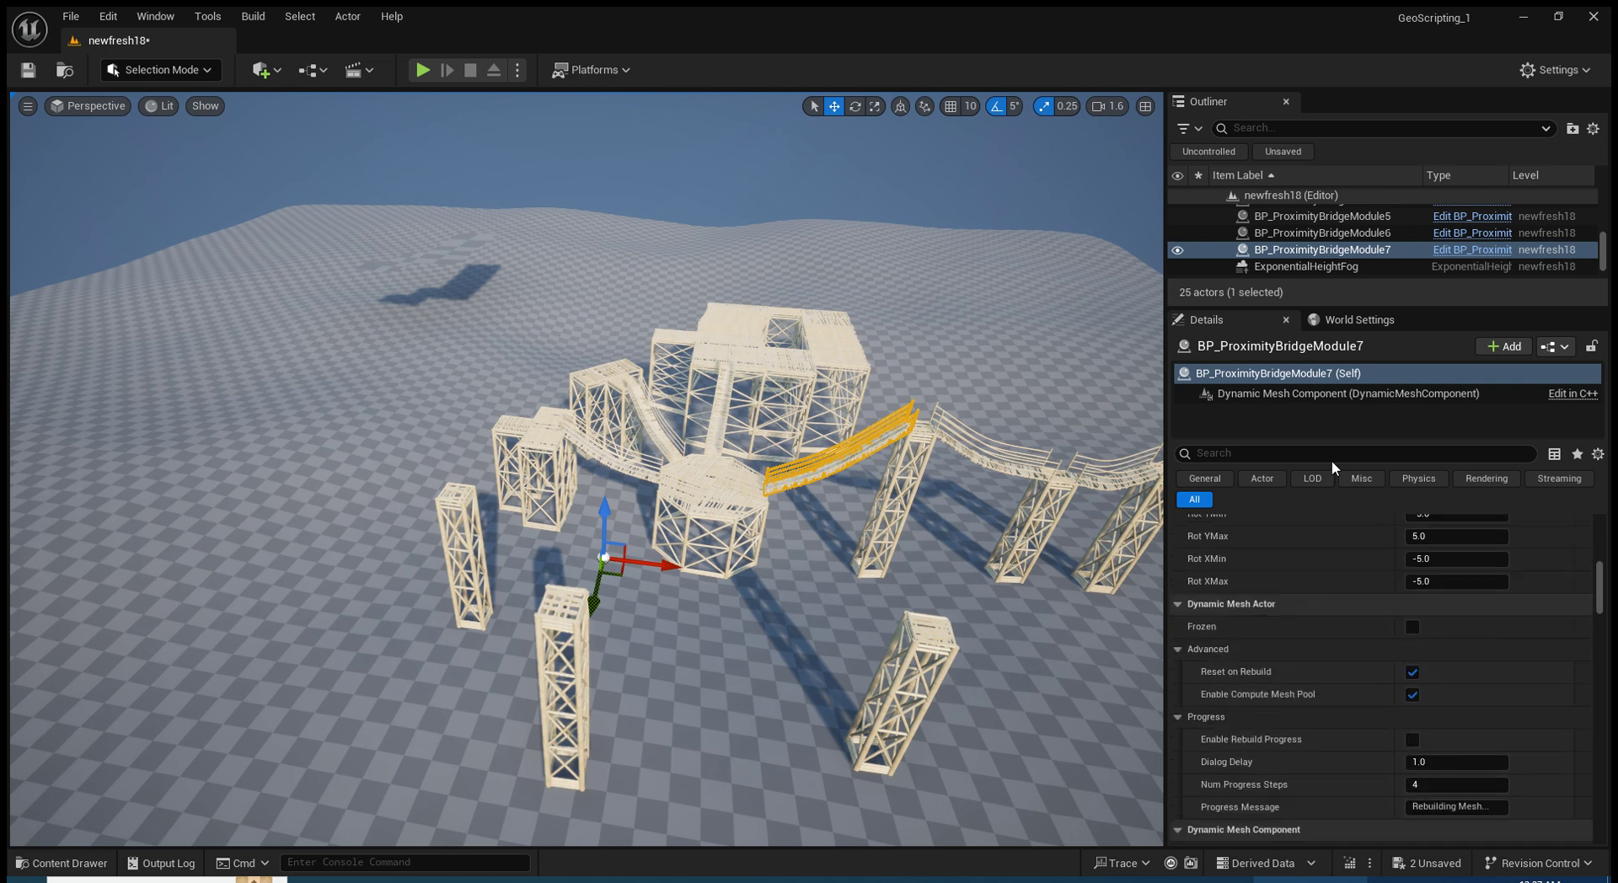
pyautogui.click(745, 503)
pyautogui.click(1557, 552)
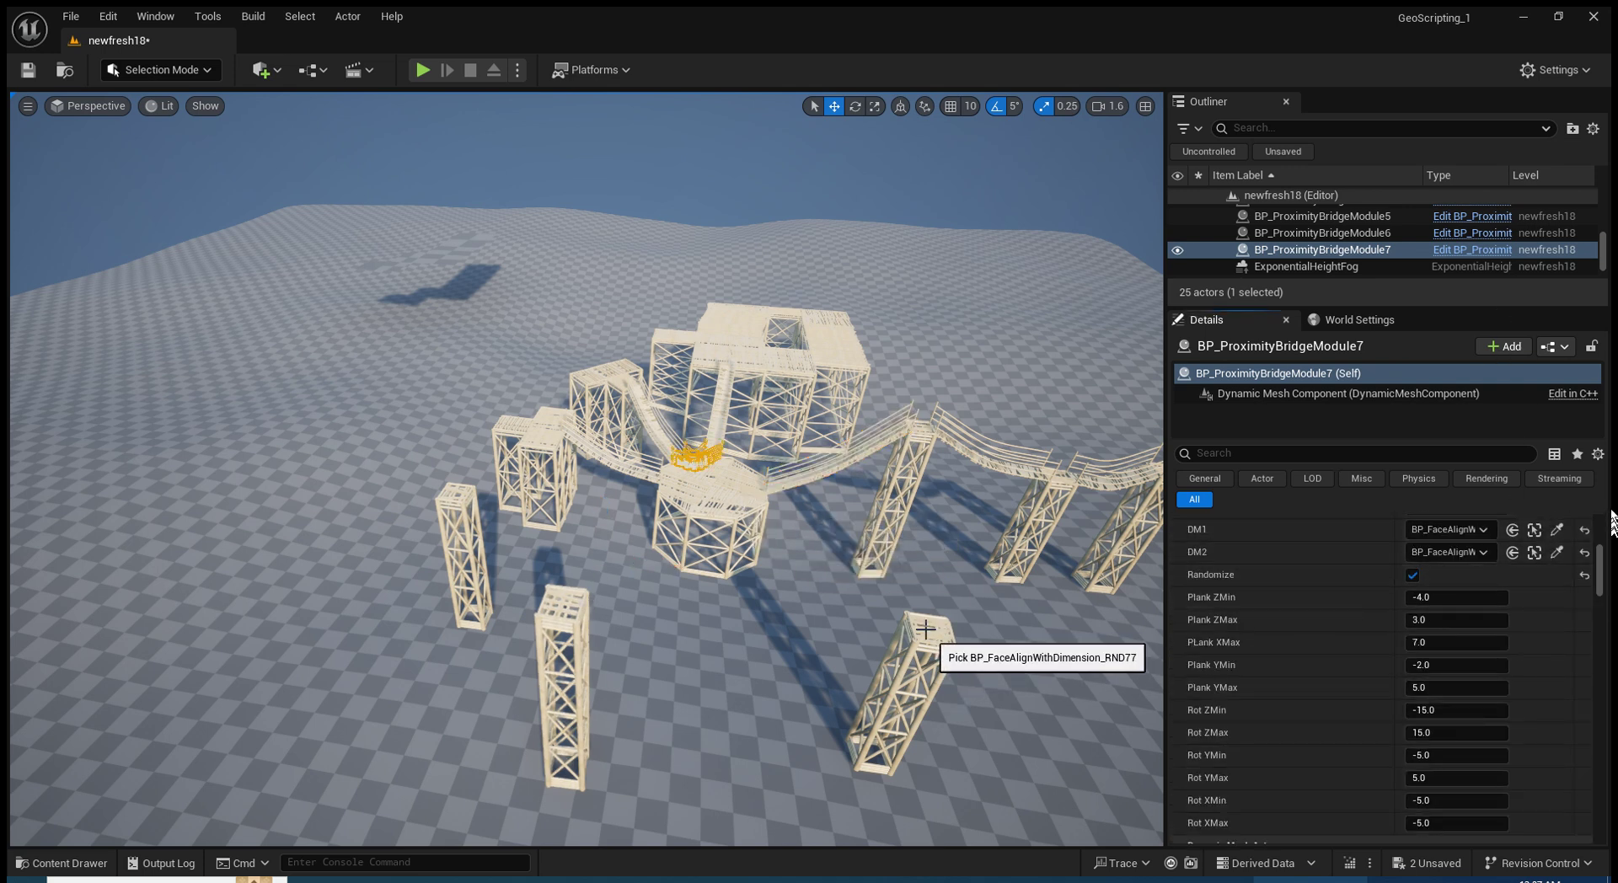
pyautogui.click(927, 628)
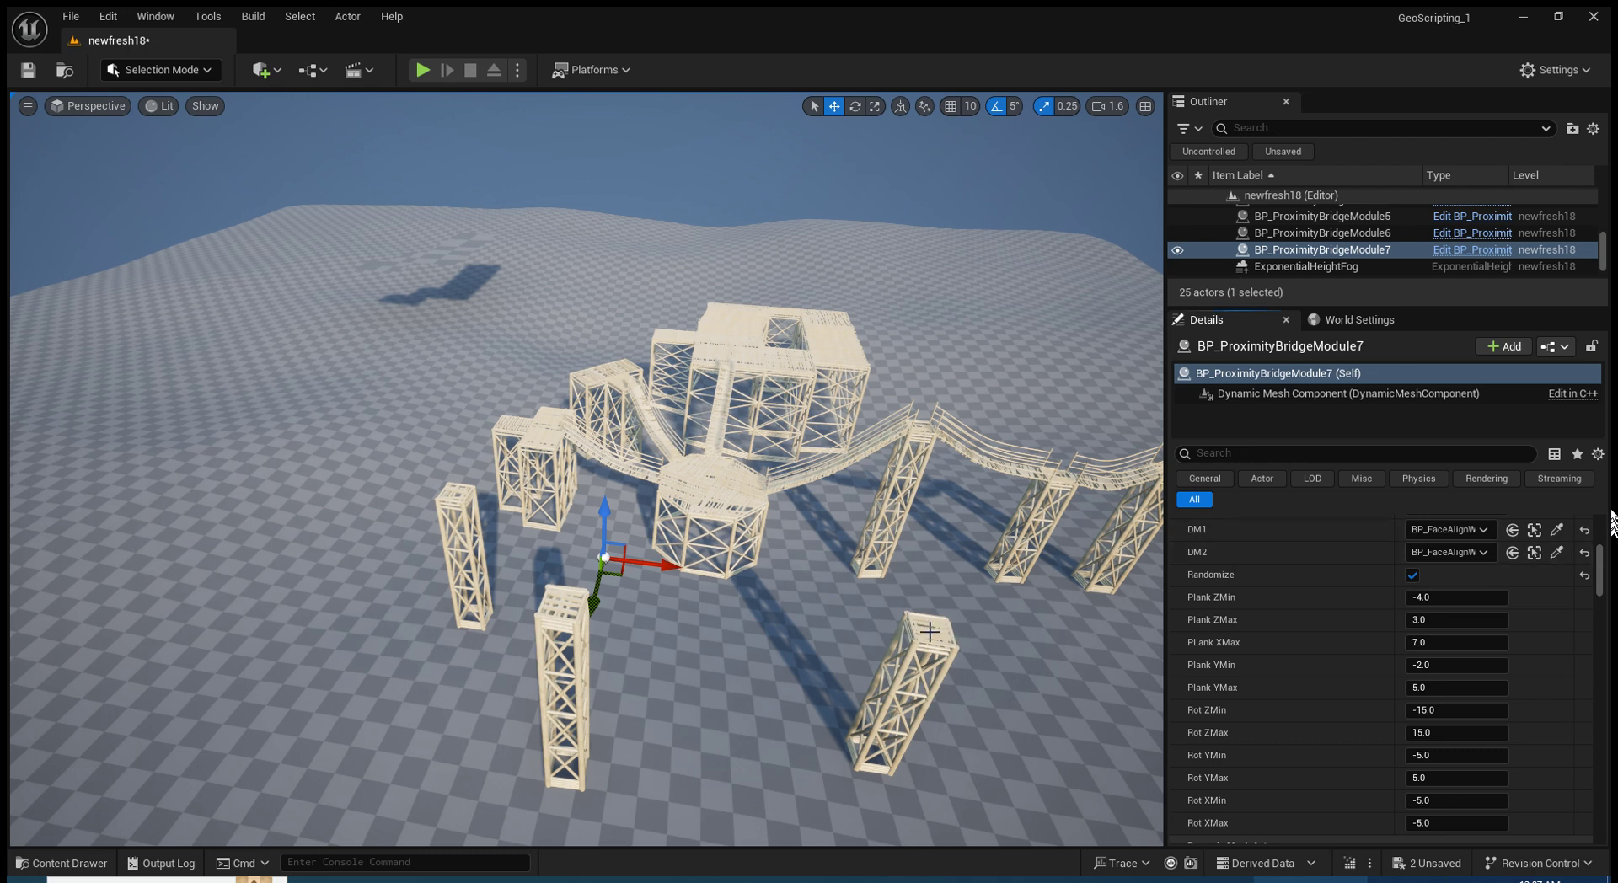
pyautogui.click(1558, 553)
pyautogui.click(1558, 529)
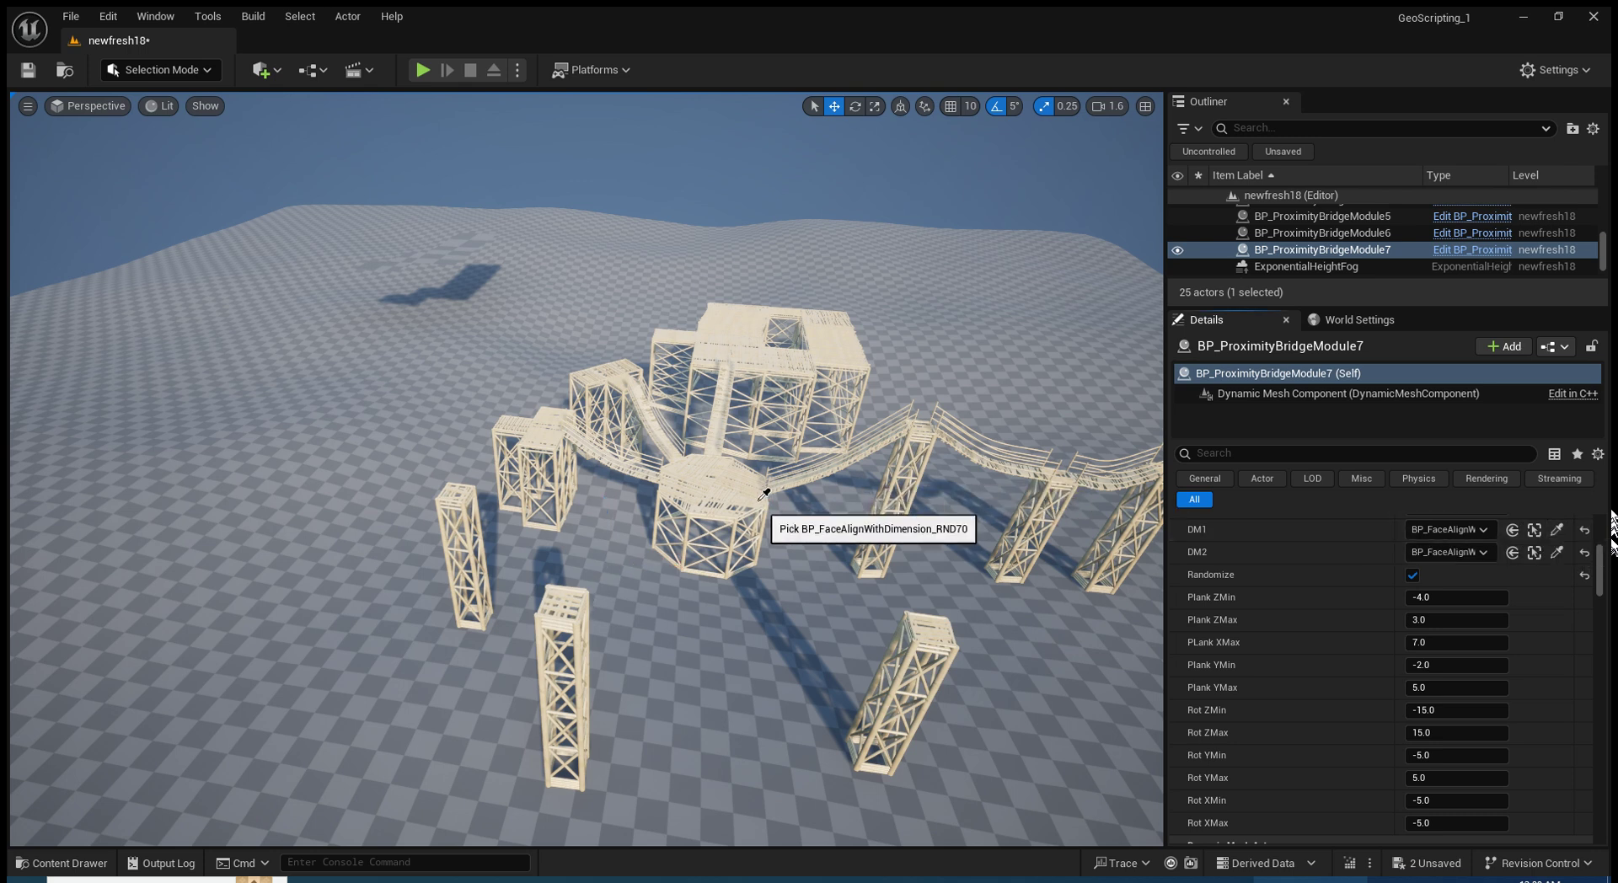
pyautogui.moveTo(762, 507); pyautogui.dragTo(725, 472)
pyautogui.scroll(3, 1431, 696)
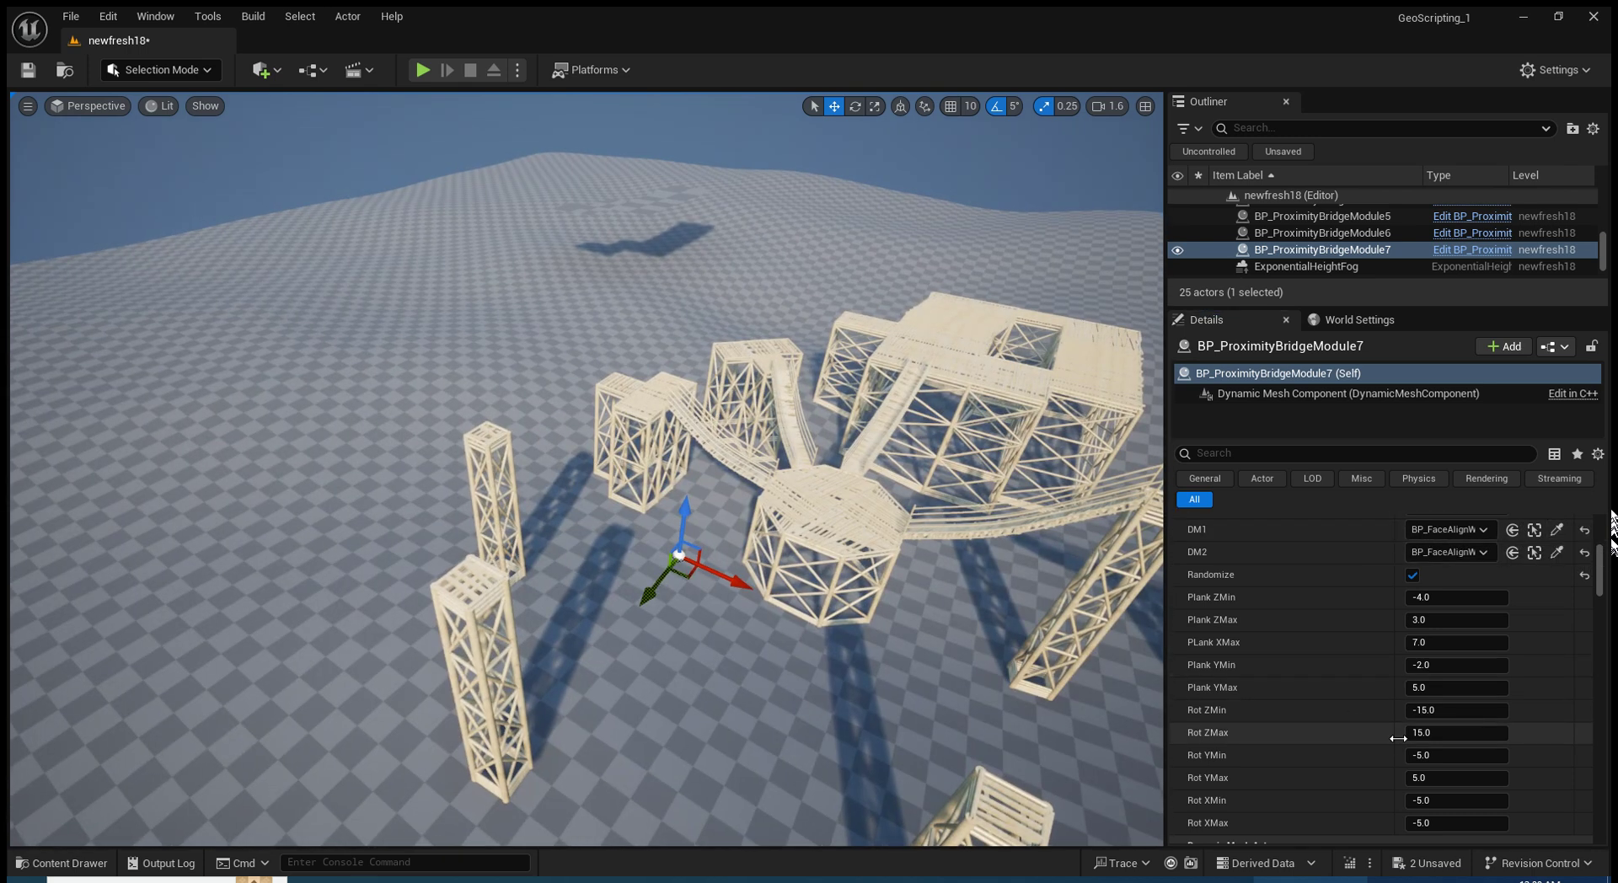
pyautogui.scroll(3, 1431, 696)
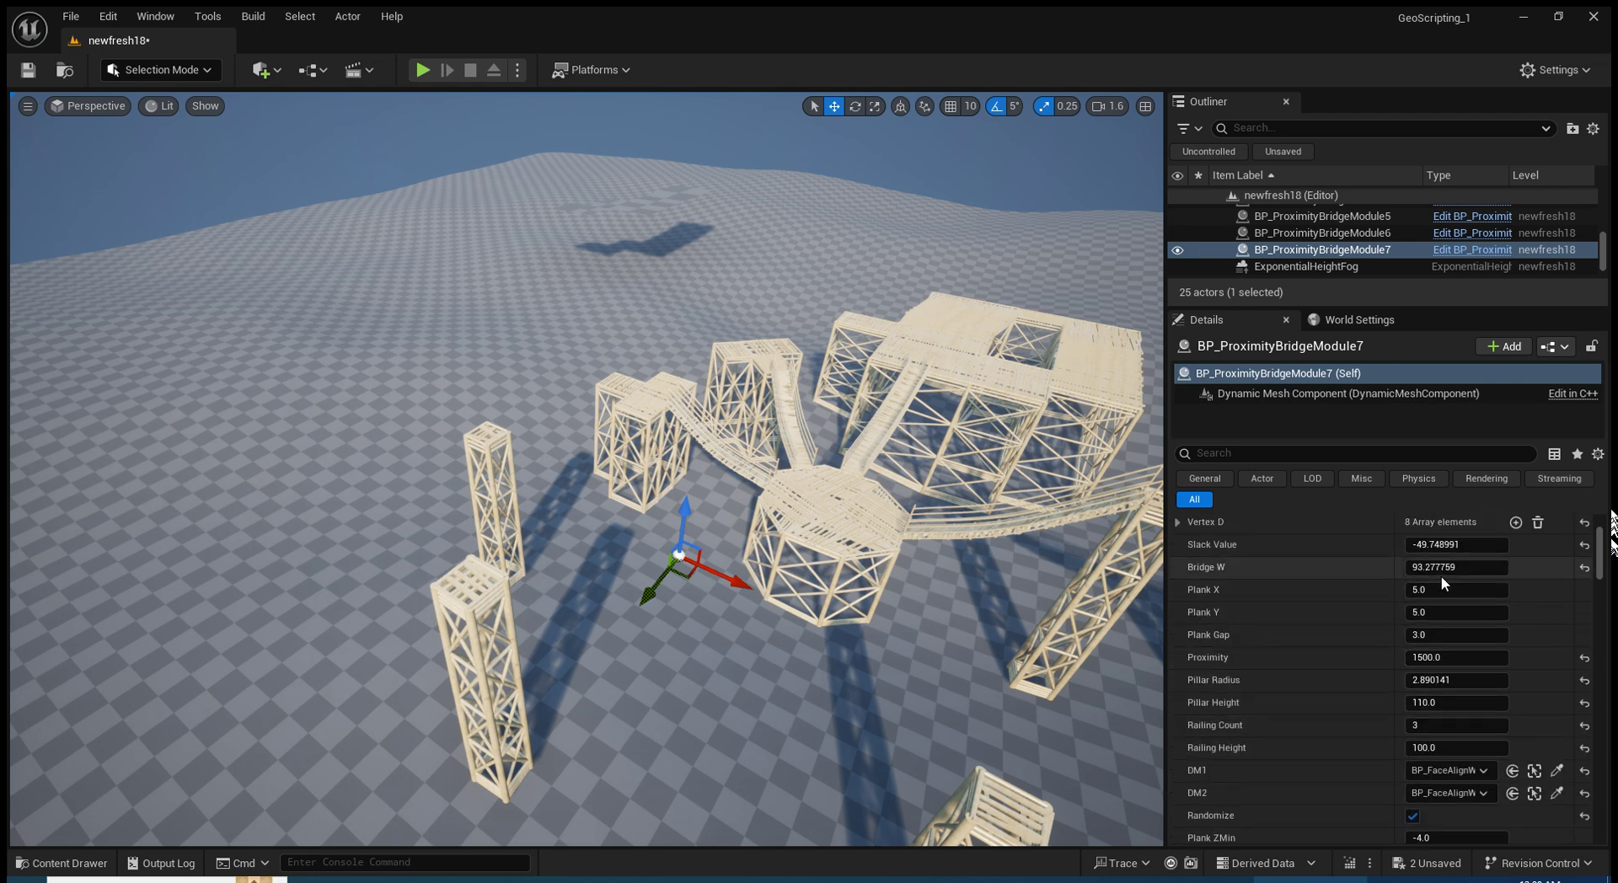
# Raise the bridge's Proximity to 3181.944926 and turn the front pillar about its vertical axis
pyautogui.moveTo(1438, 658); pyautogui.dragTo(1509, 657)
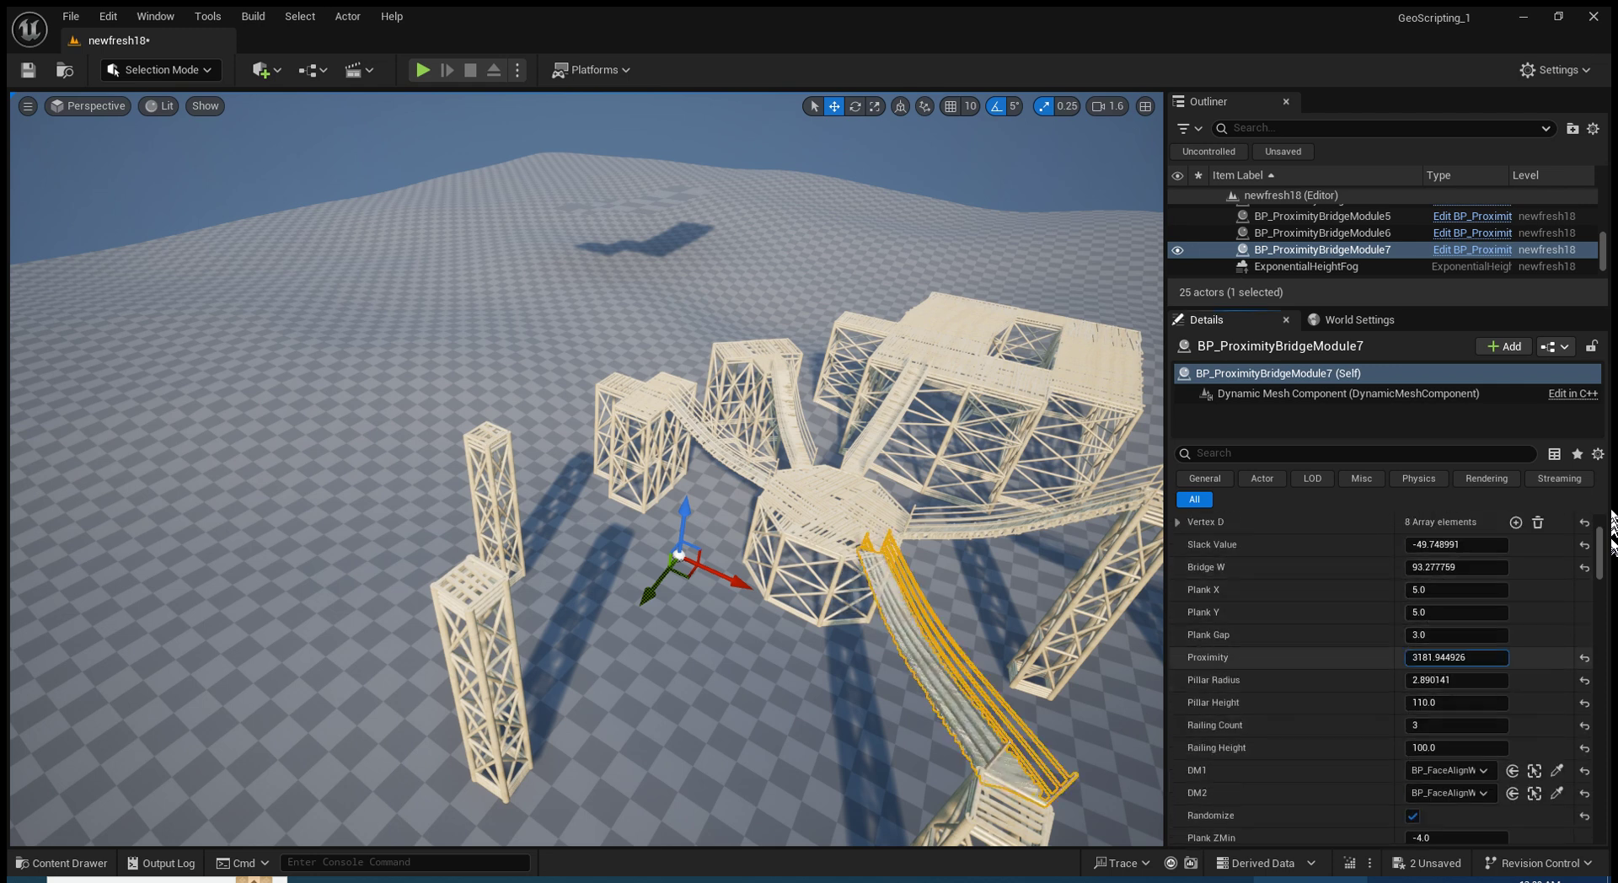
pyautogui.hotkey('ctrl', 'z')
pyautogui.press('e')
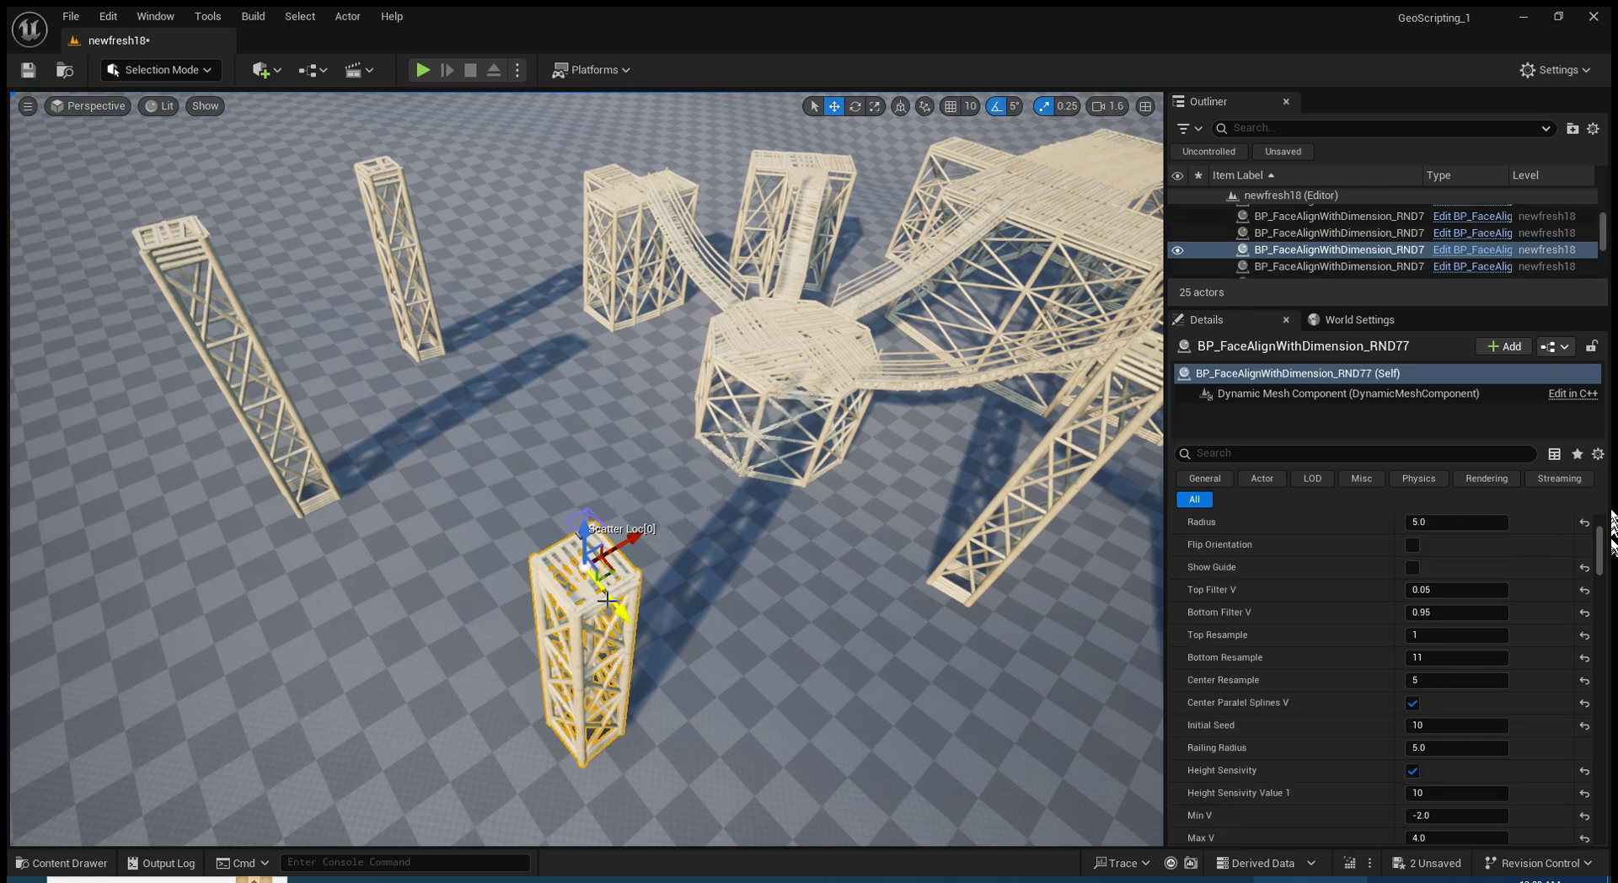
pyautogui.moveTo(581, 649); pyautogui.dragTo(640, 649)
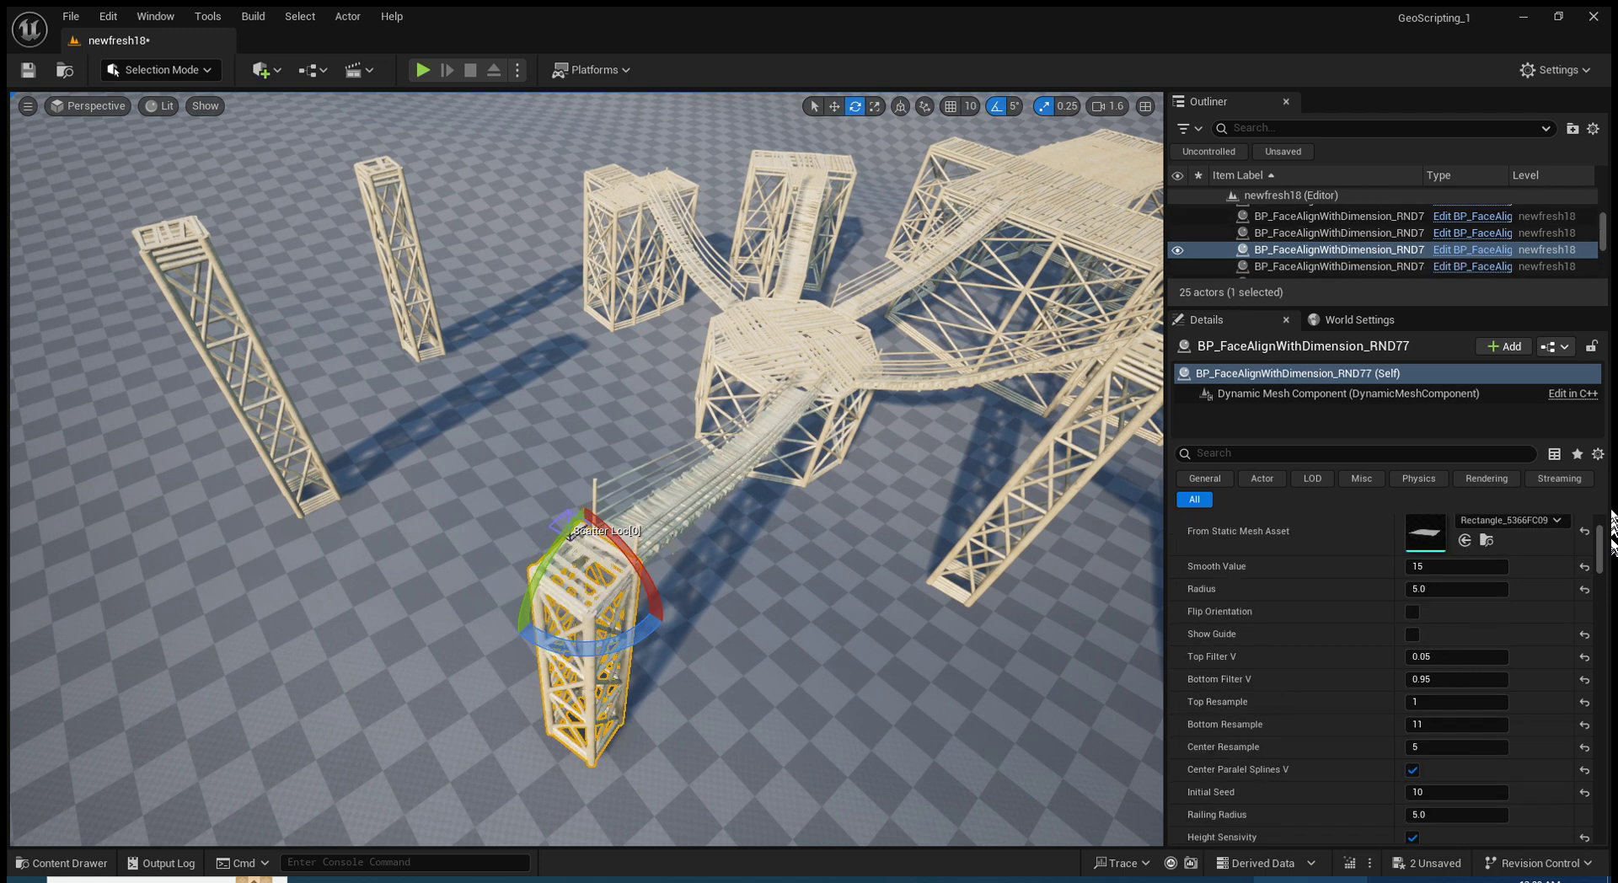
# Lift the new bridge module upward
pyautogui.click(679, 504)
pyautogui.press('w')
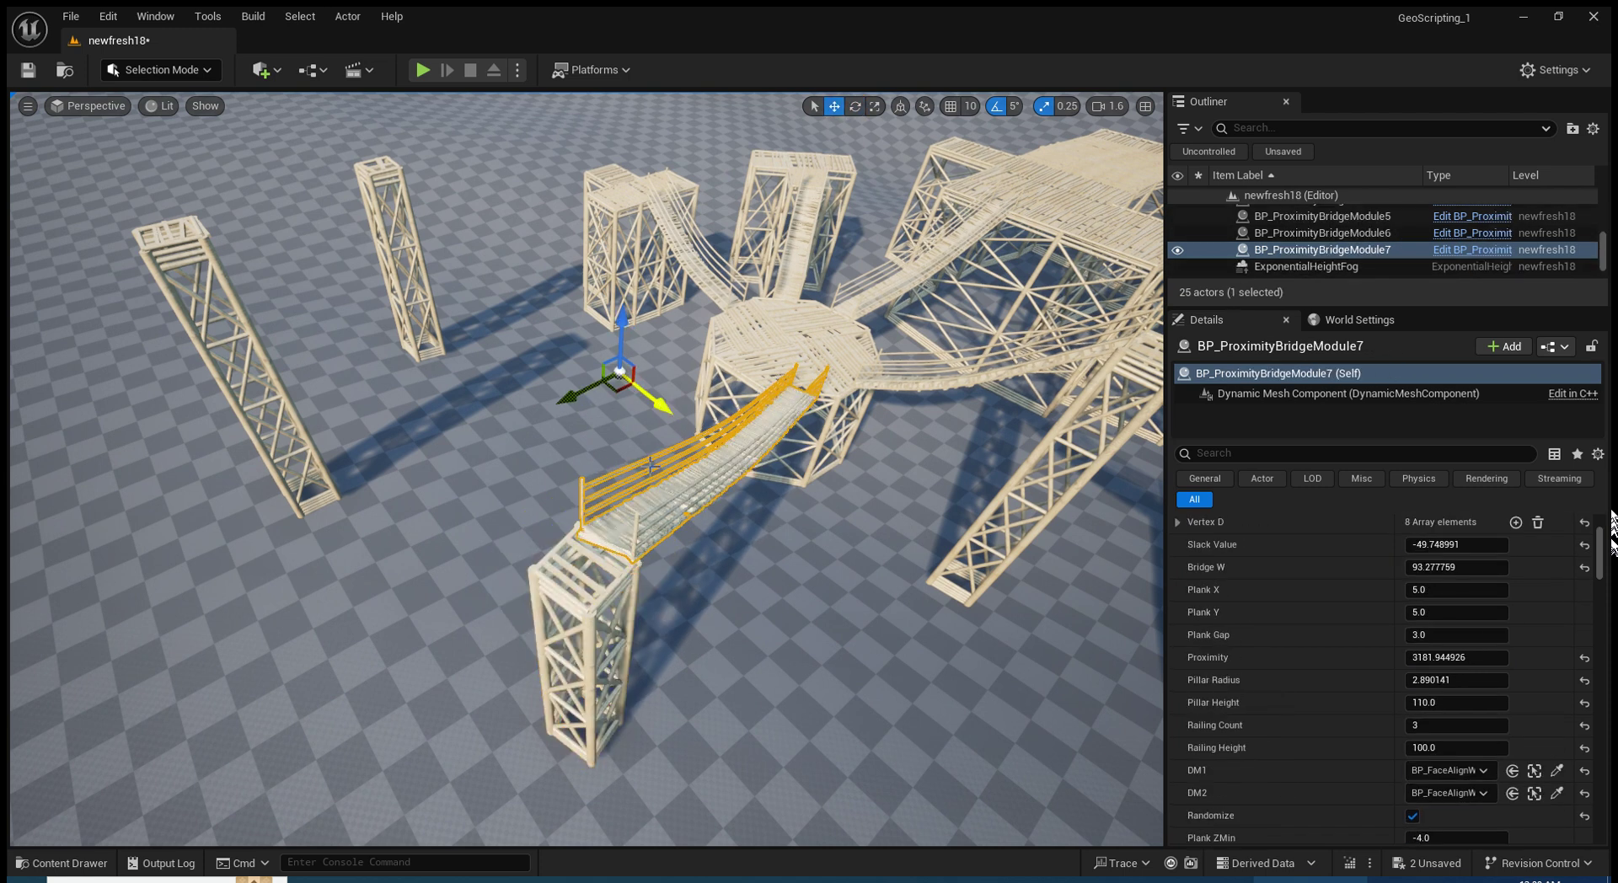
pyautogui.scroll(5, 679, 504)
pyautogui.scroll(-2, 748, 462)
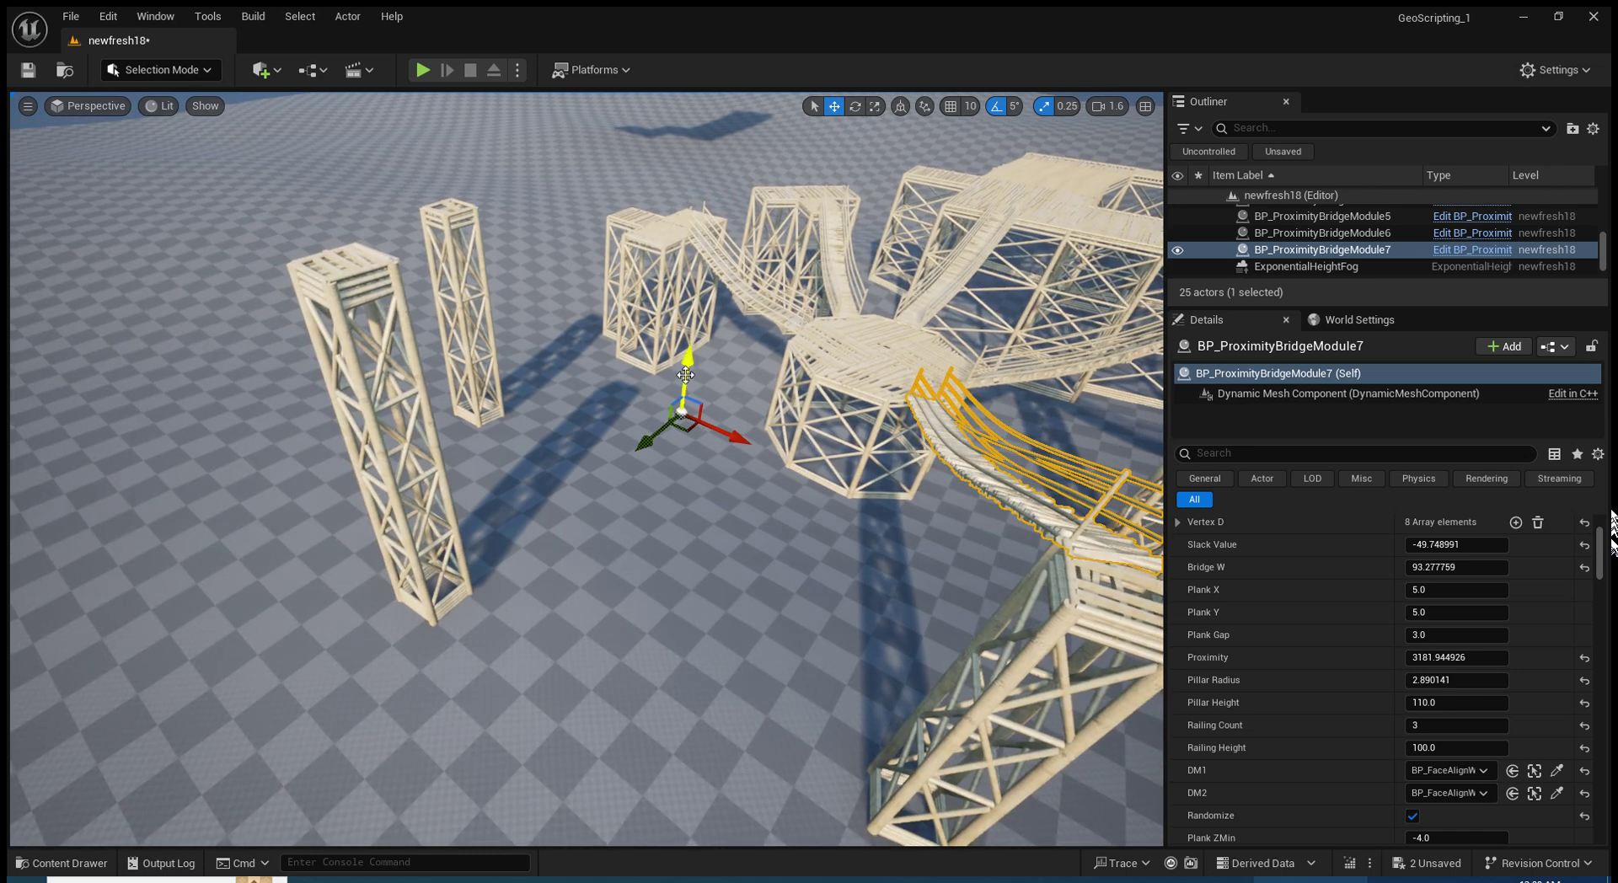
pyautogui.moveTo(685, 375); pyautogui.dragTo(782, 171)
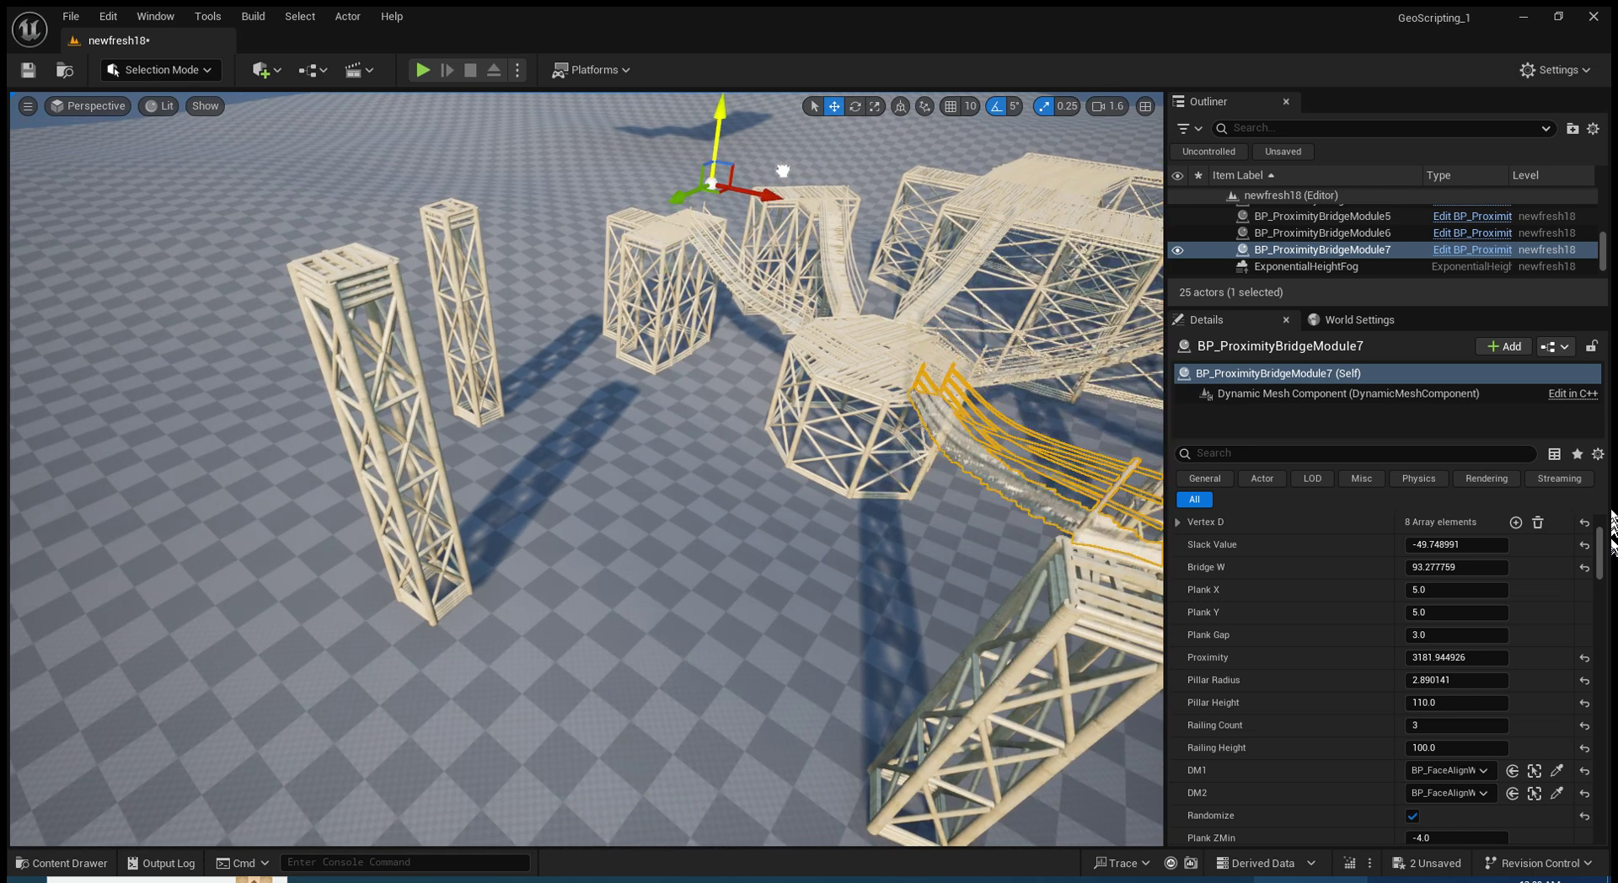
pyautogui.scroll(-4, 432, 338)
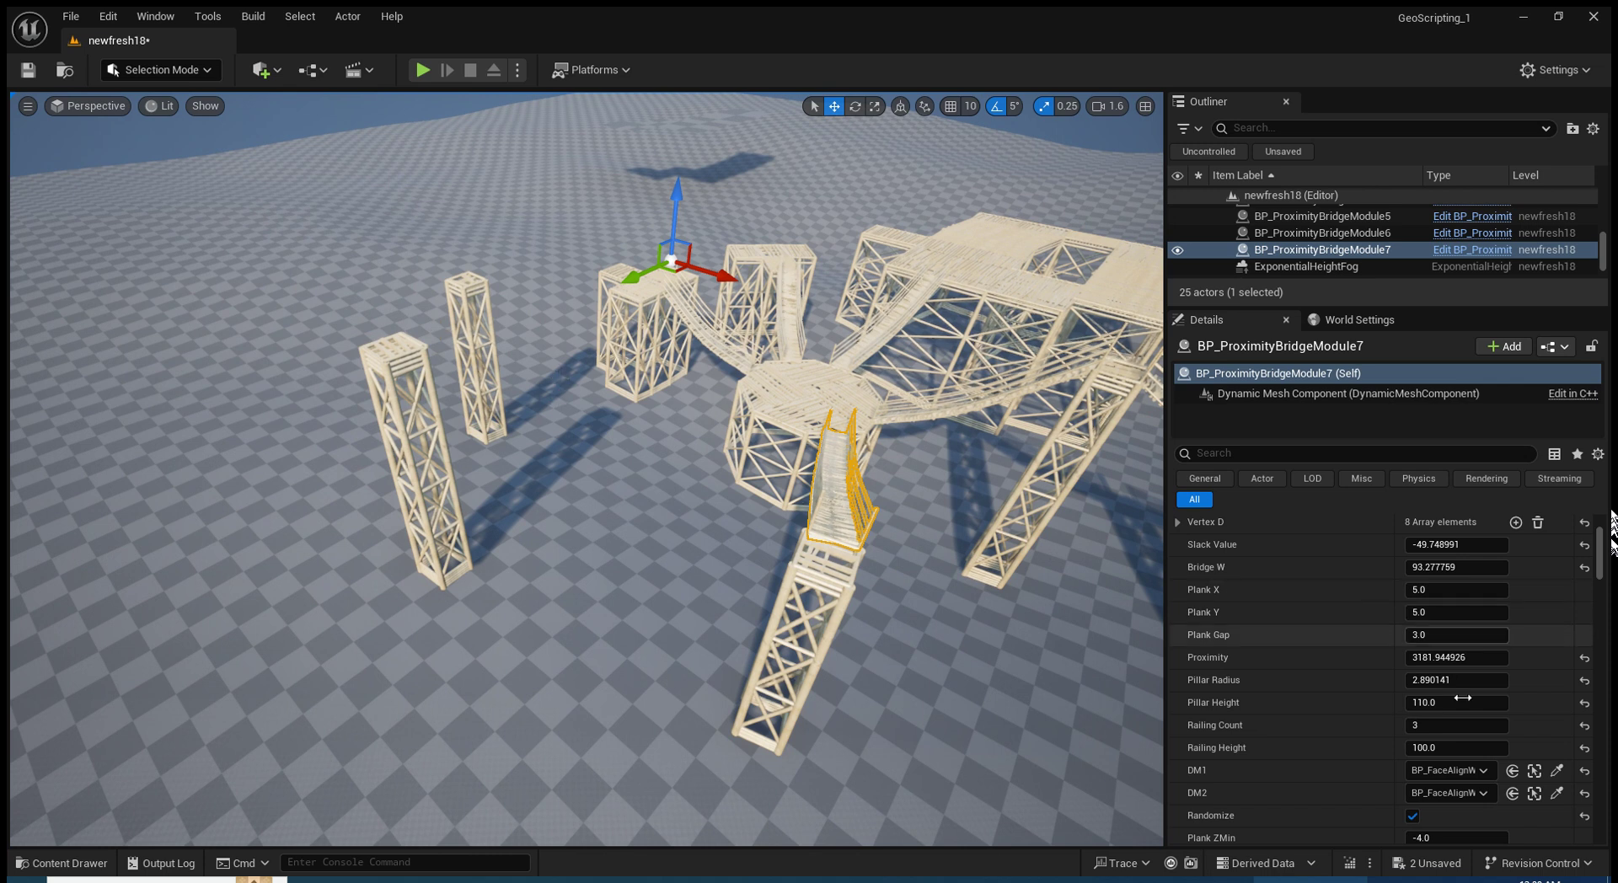
# Add bridges BP_ProximityBridgeModule8 and 9, linking the left pillar and a far tower
pyautogui.hotkey('ctrl', 'd')
pyautogui.click(1556, 770)
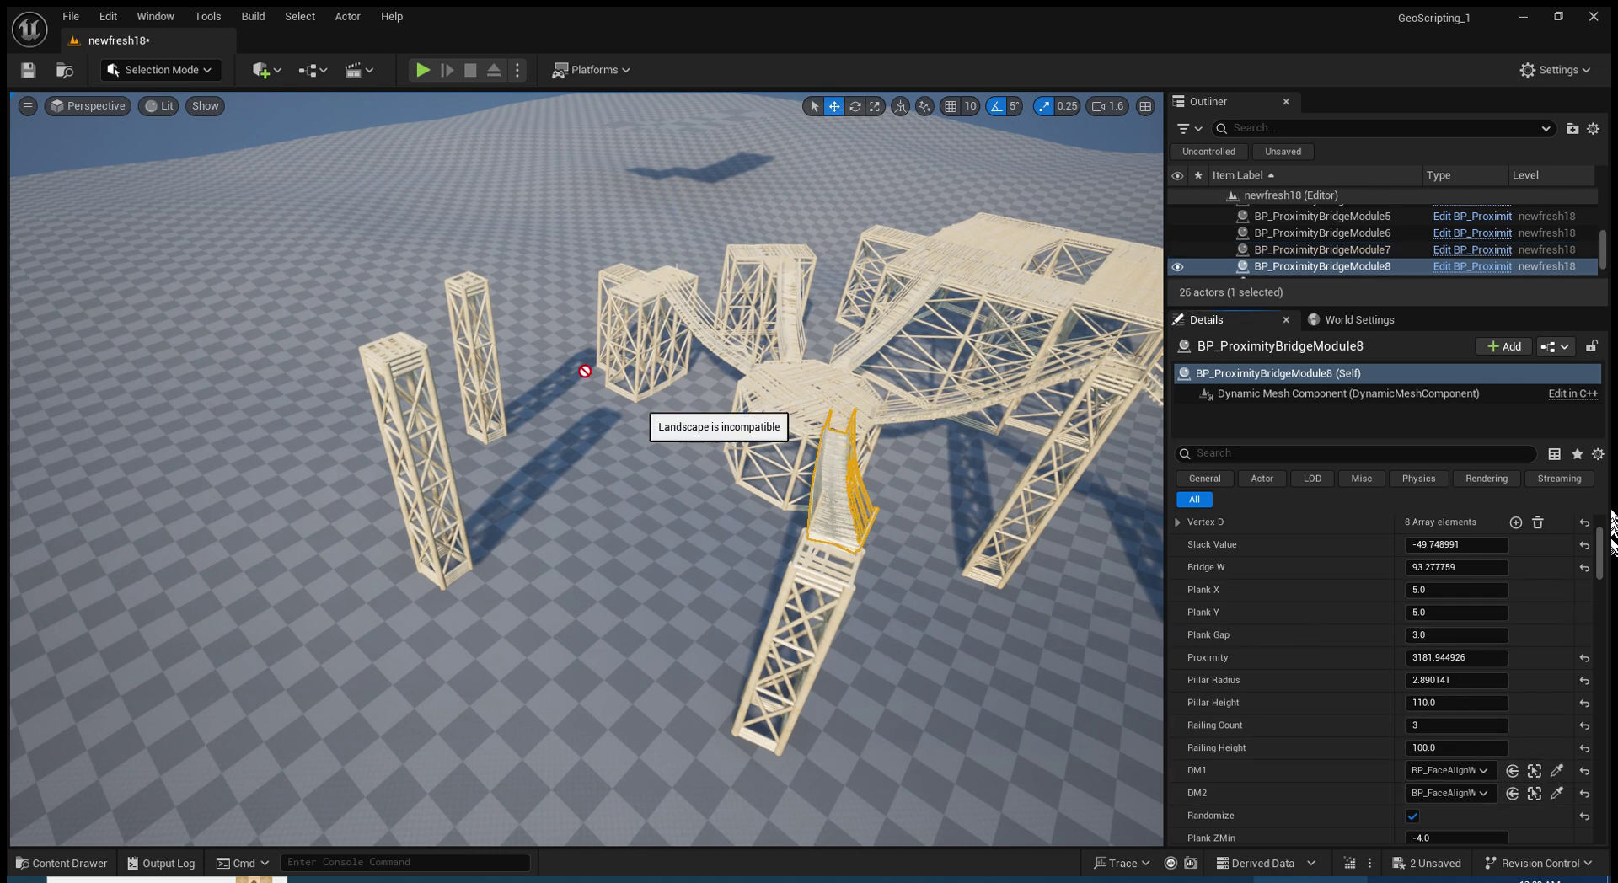
pyautogui.click(411, 341)
pyautogui.moveTo(411, 341); pyautogui.dragTo(827, 486, button='right')
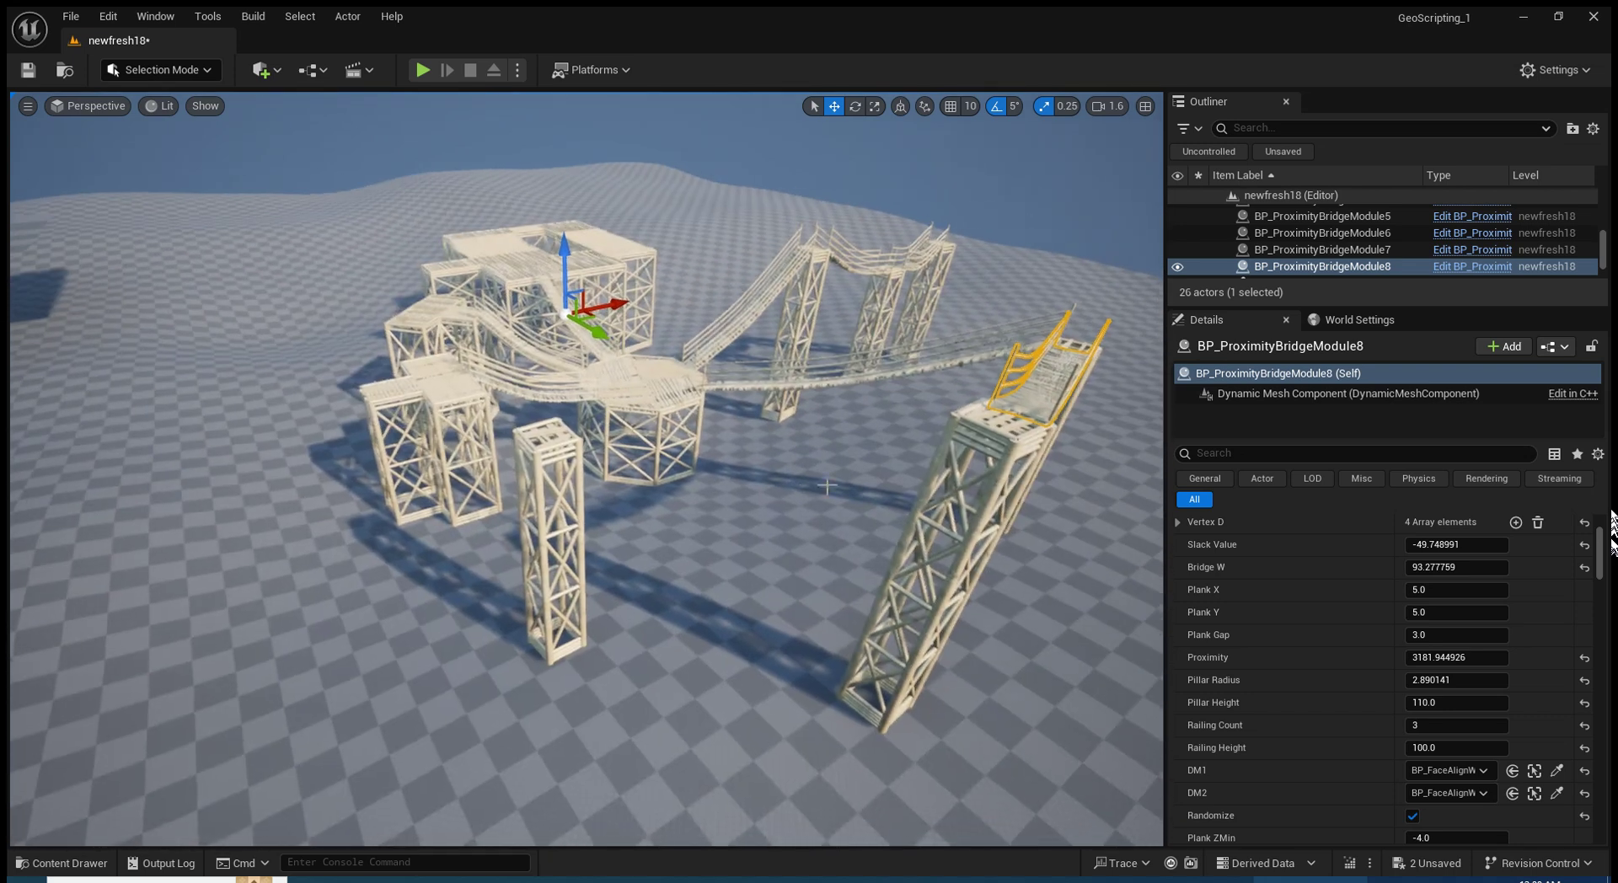
pyautogui.hotkey('ctrl', 'd')
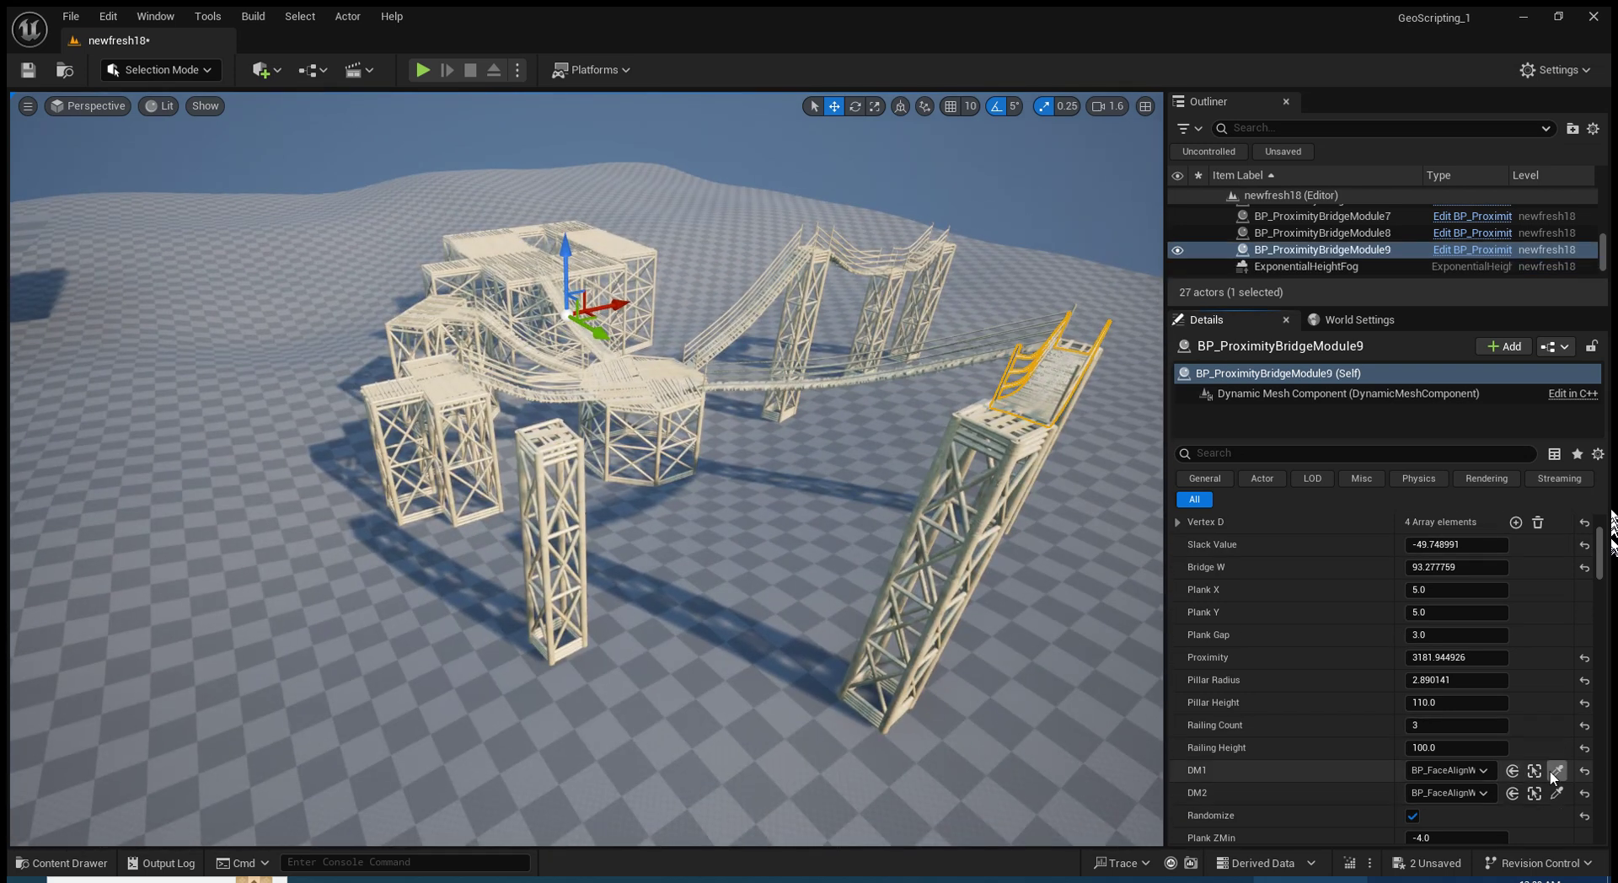
pyautogui.click(1555, 771)
pyautogui.moveTo(566, 463); pyautogui.dragTo(590, 468, button='right')
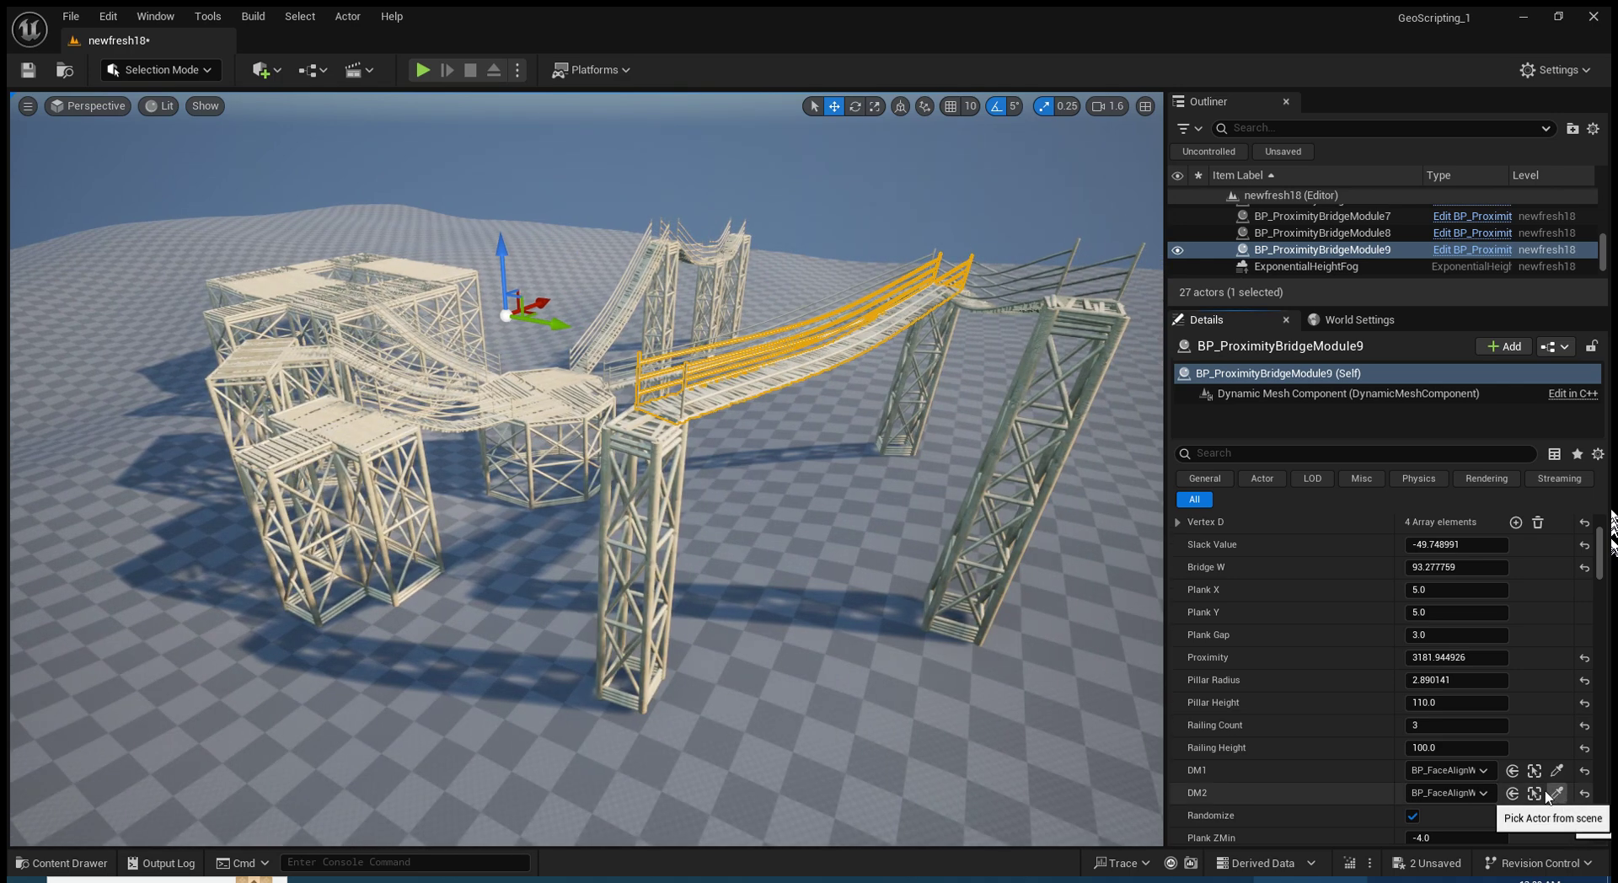
pyautogui.click(1564, 796)
pyautogui.click(1055, 314)
pyautogui.moveTo(1055, 314); pyautogui.dragTo(1162, 308, button='right')
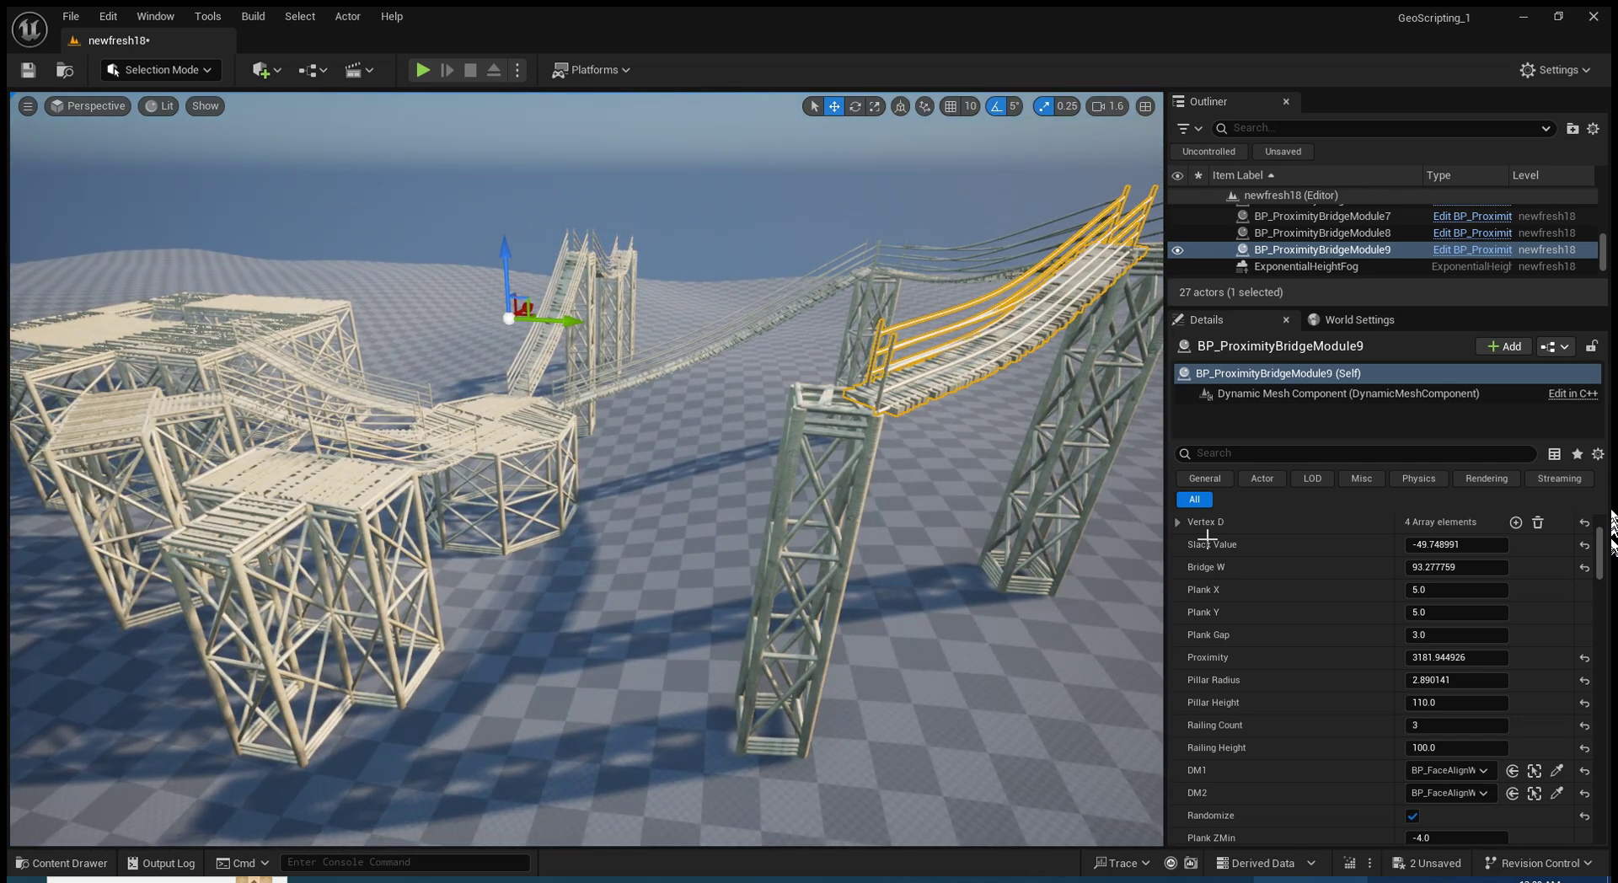
# Add bridges BP_ProximityBridgeModule10 and 11 joining the left platform, tall pillar and other platforms
pyautogui.hotkey('ctrl', 'd')
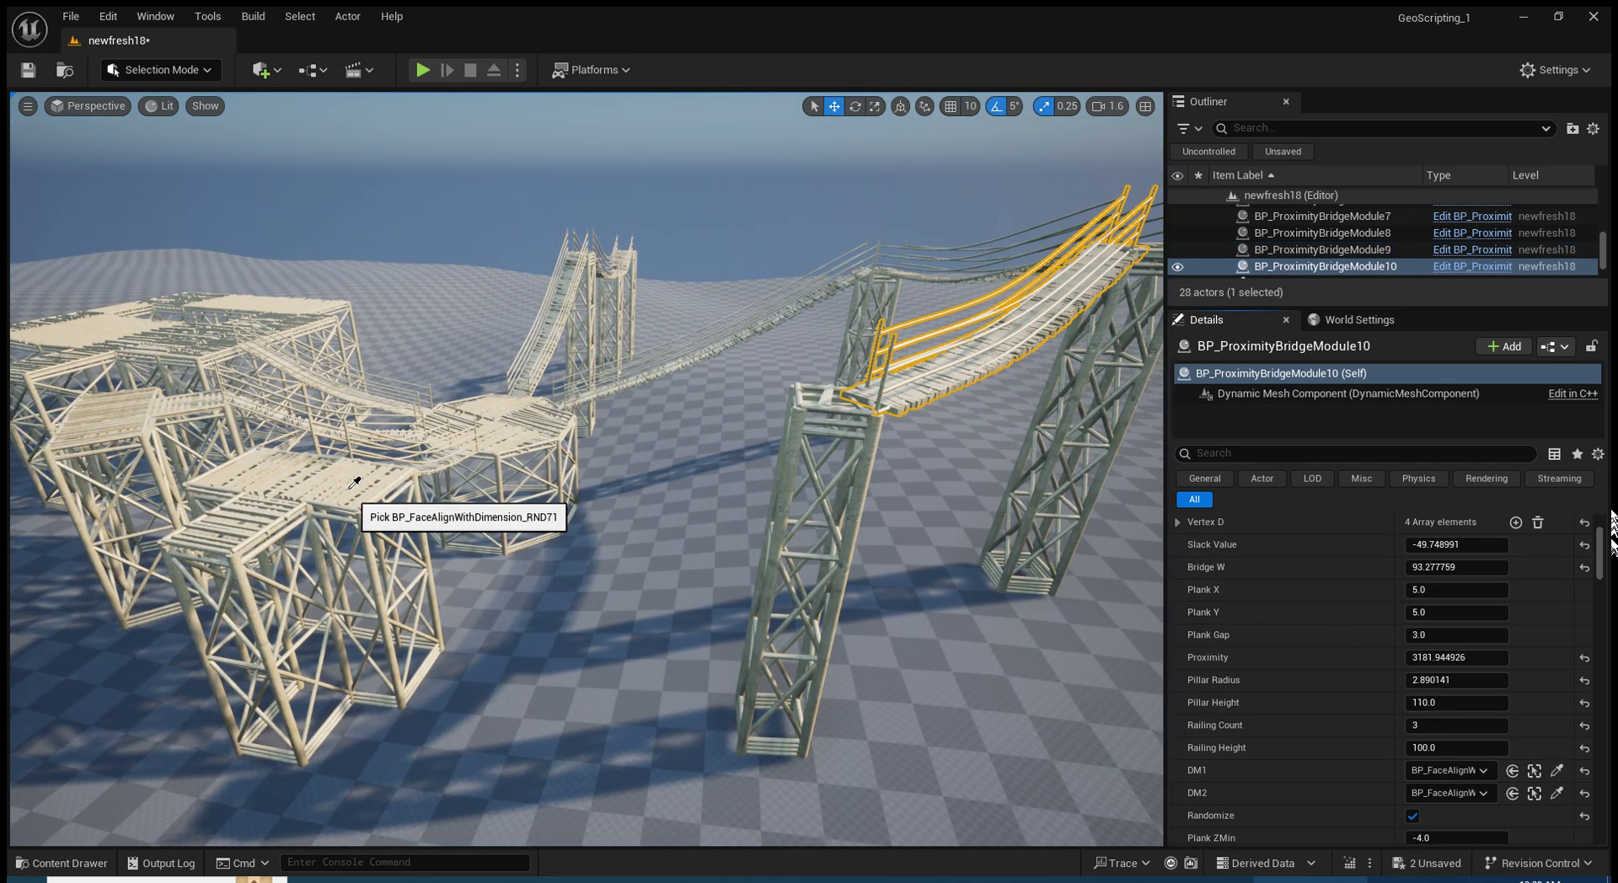
pyautogui.click(352, 486)
pyautogui.click(1556, 793)
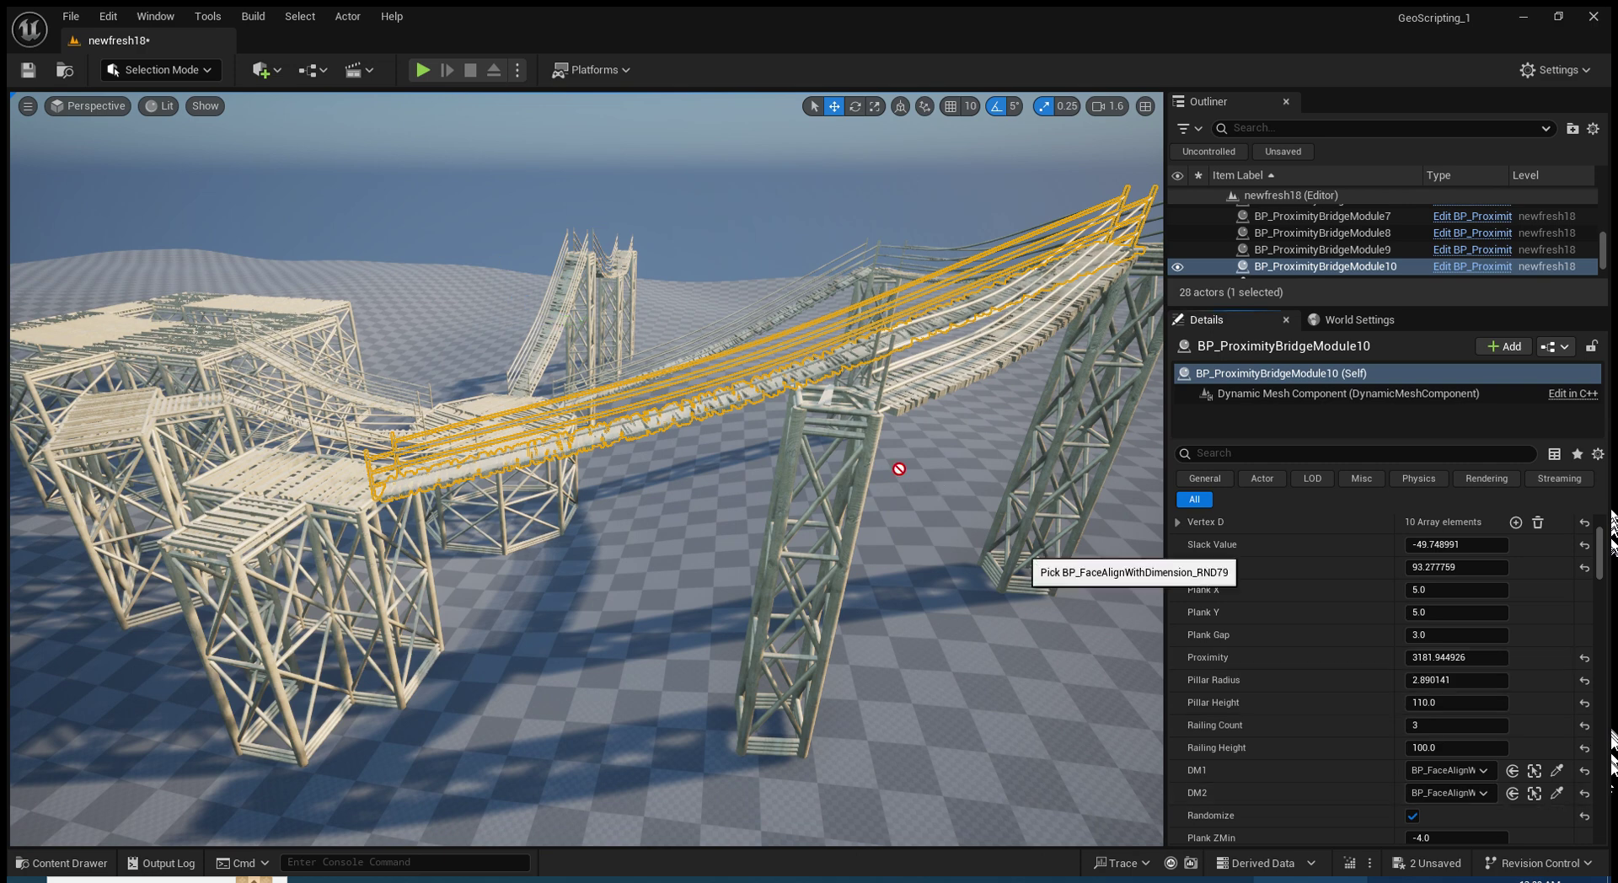
pyautogui.click(810, 403)
pyautogui.moveTo(810, 403); pyautogui.dragTo(758, 439, button='right')
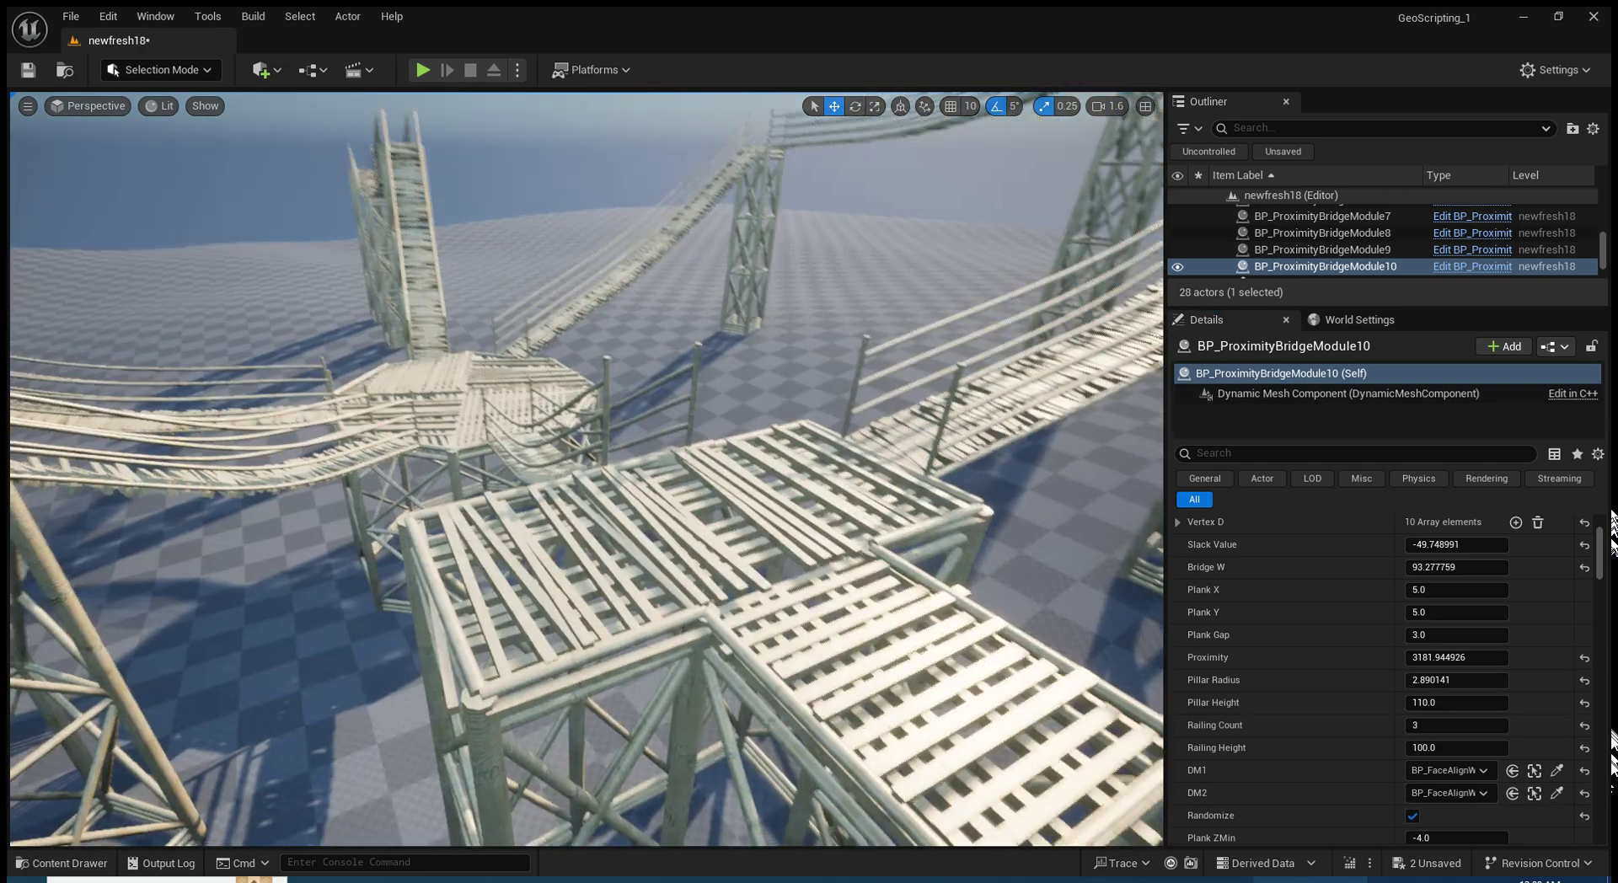
pyautogui.moveTo(472, 523); pyautogui.dragTo(471, 523, button='right')
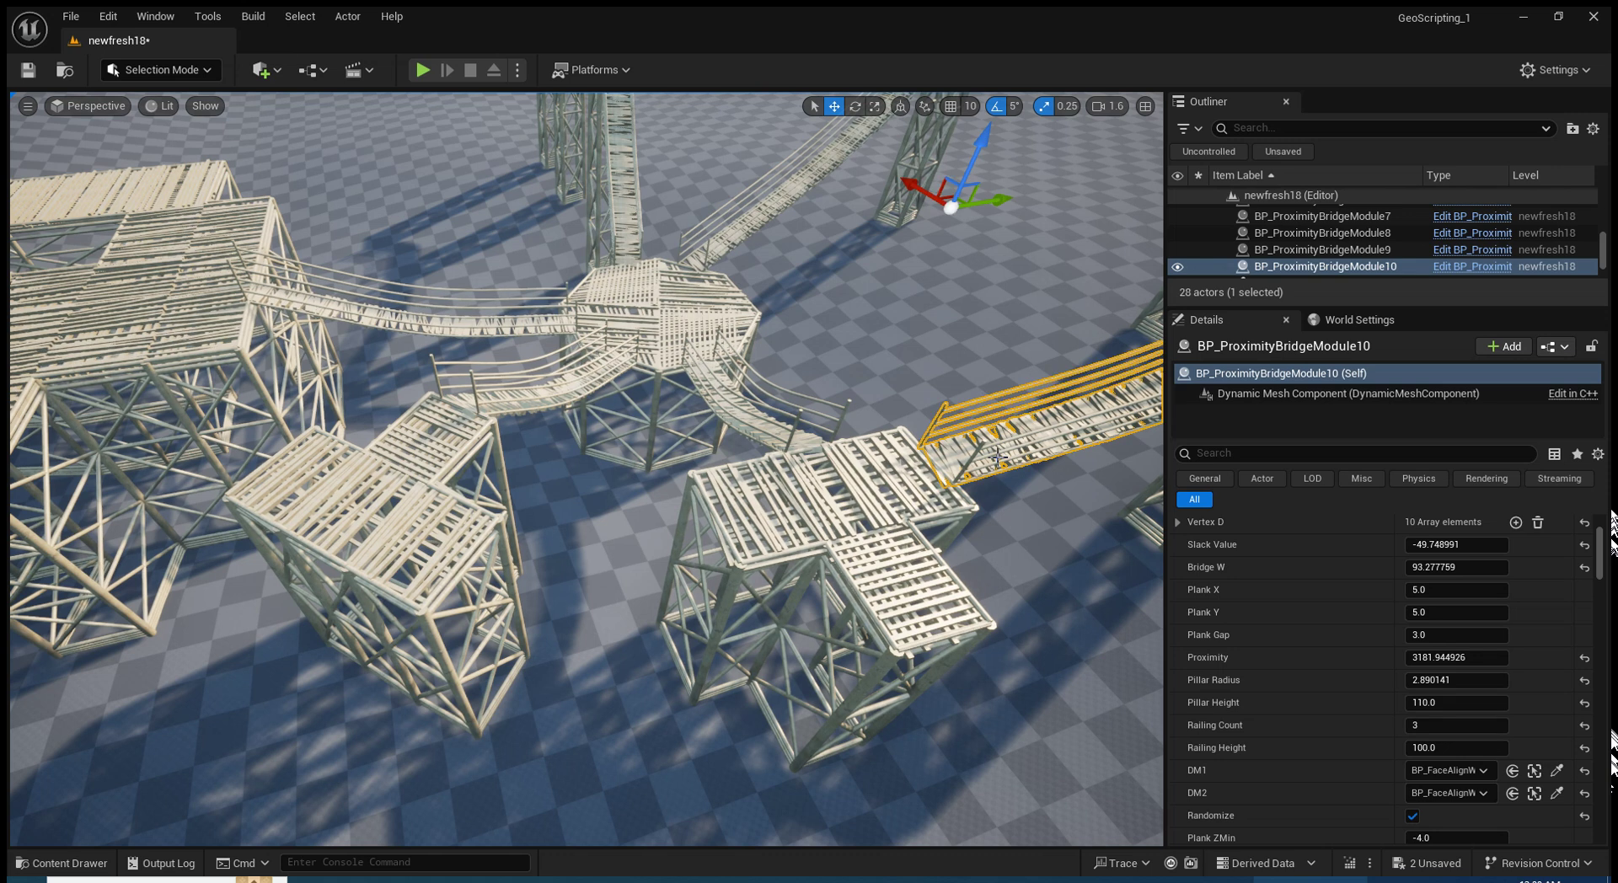
pyautogui.hotkey('ctrl', 'd')
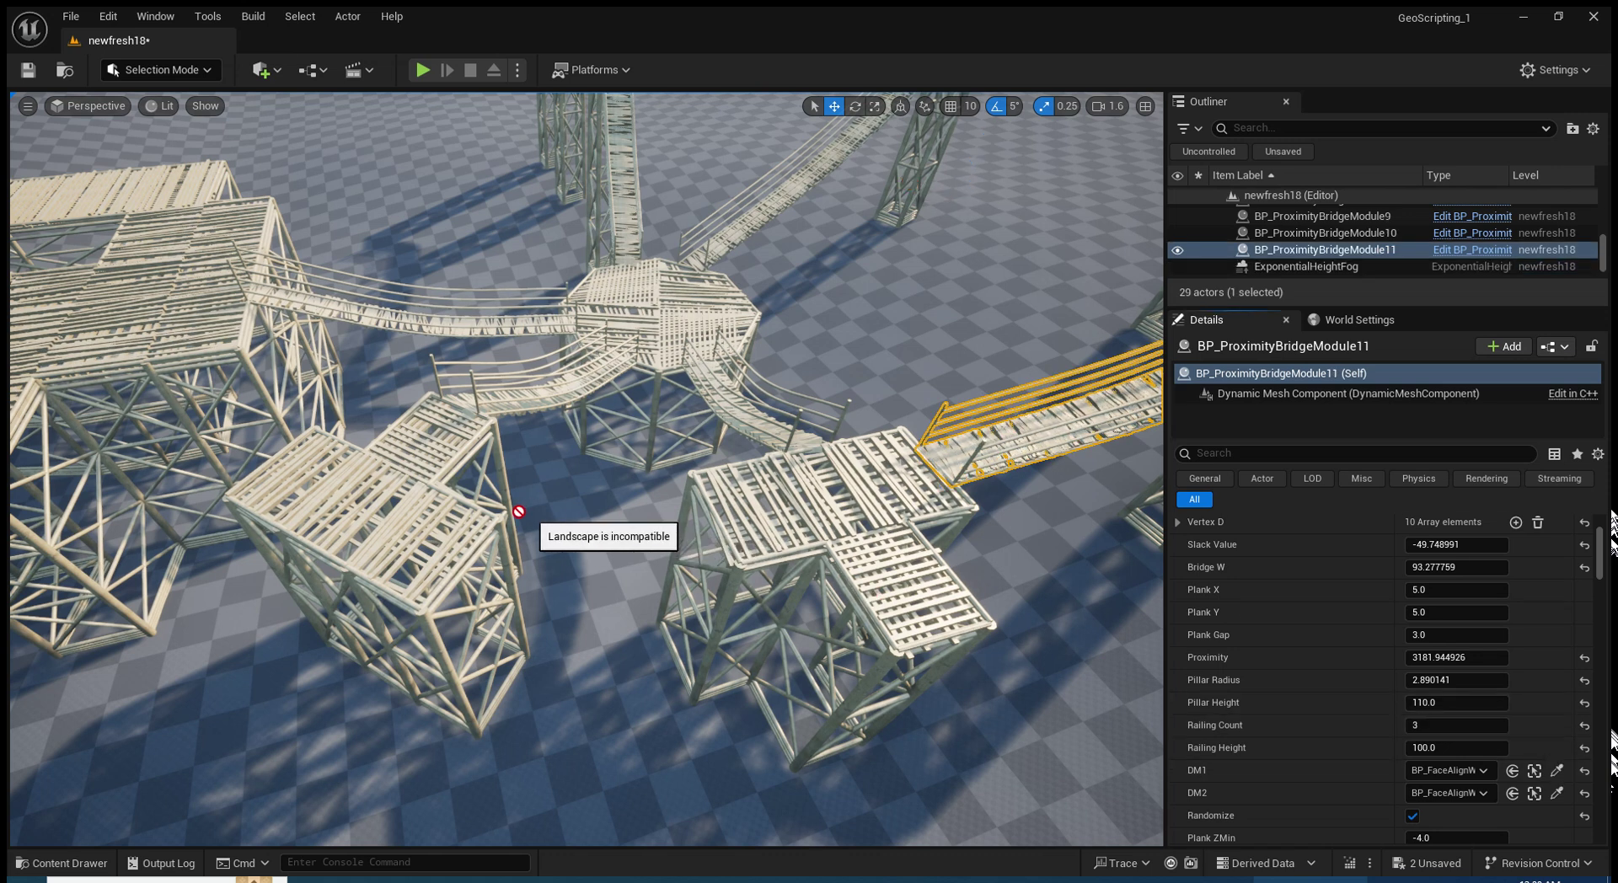
pyautogui.click(496, 519)
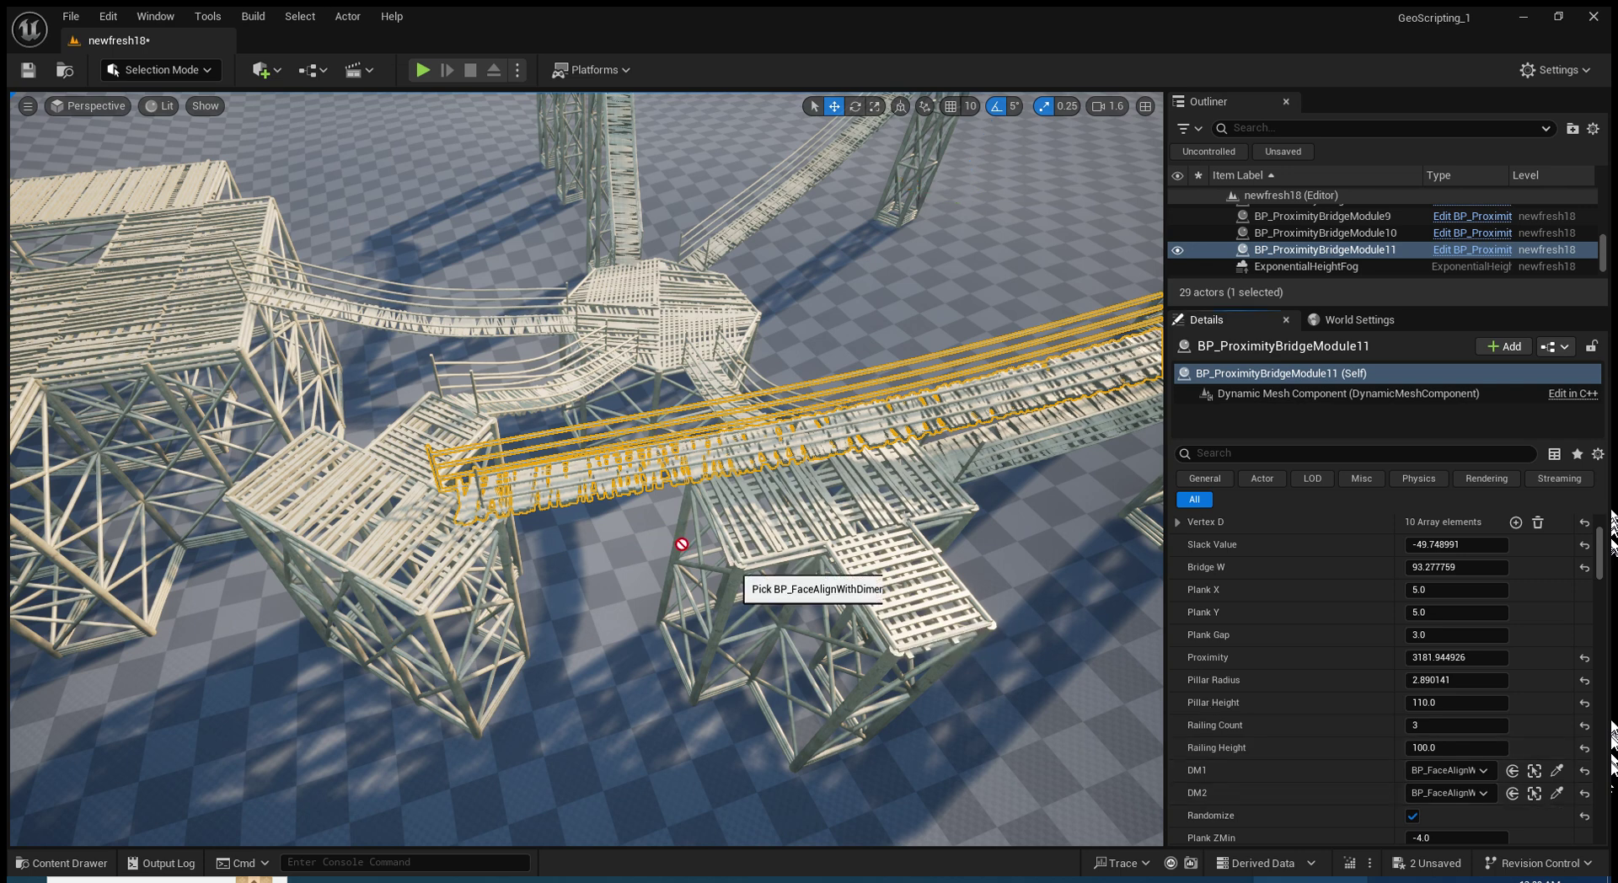
pyautogui.click(715, 524)
pyautogui.moveTo(716, 524); pyautogui.dragTo(656, 476, button='right')
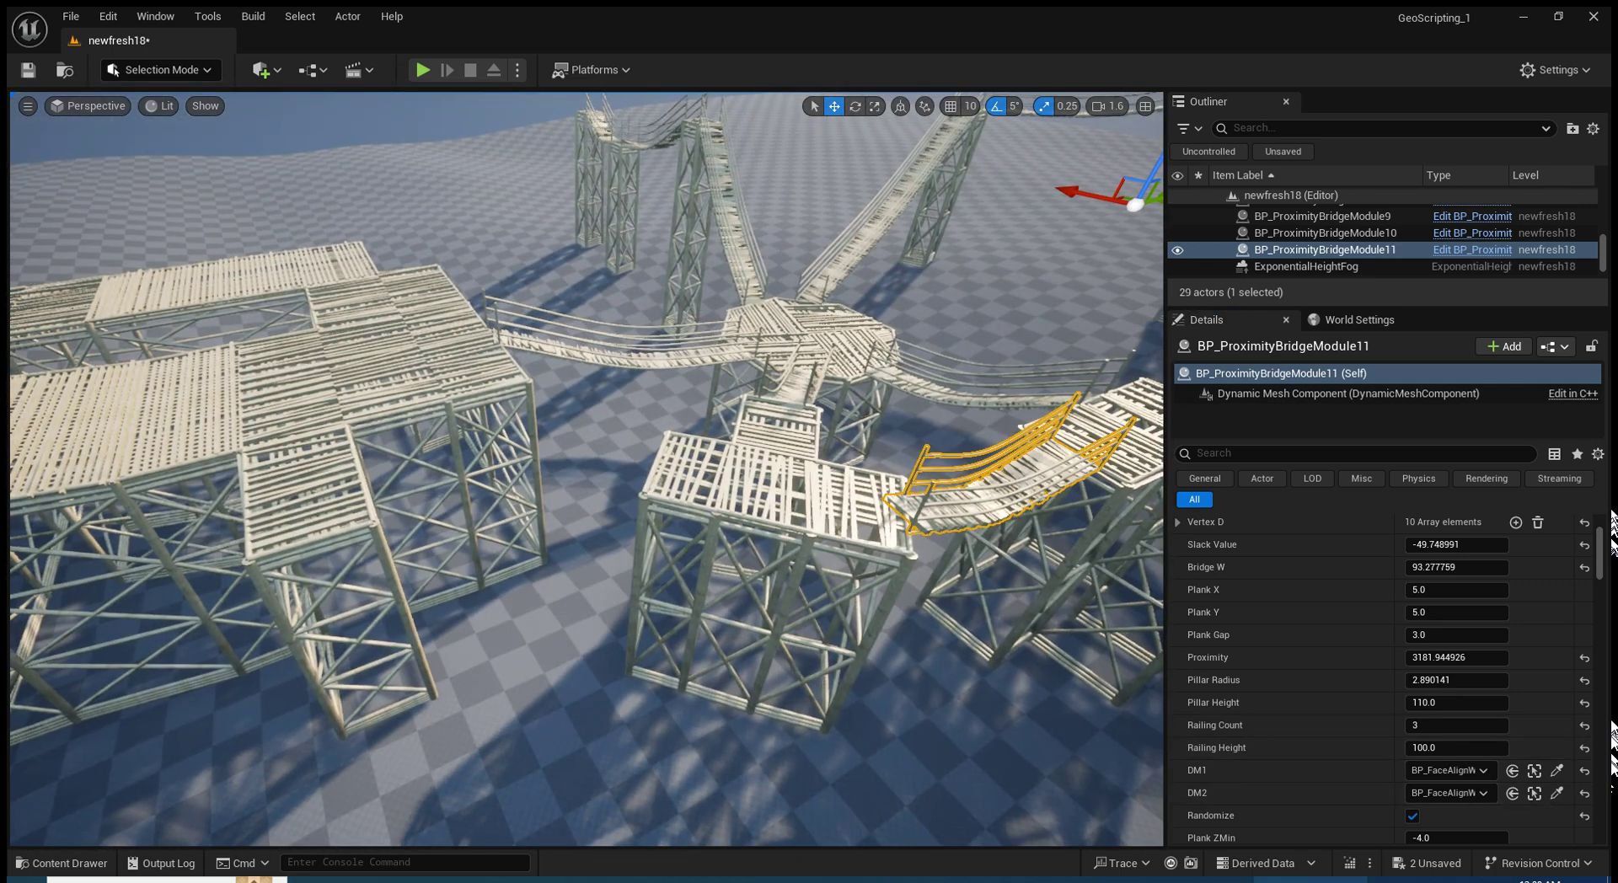
# Pick two adjacent front plank platforms as the end towers of BP_ProximityBridgeModule12
pyautogui.click(655, 476)
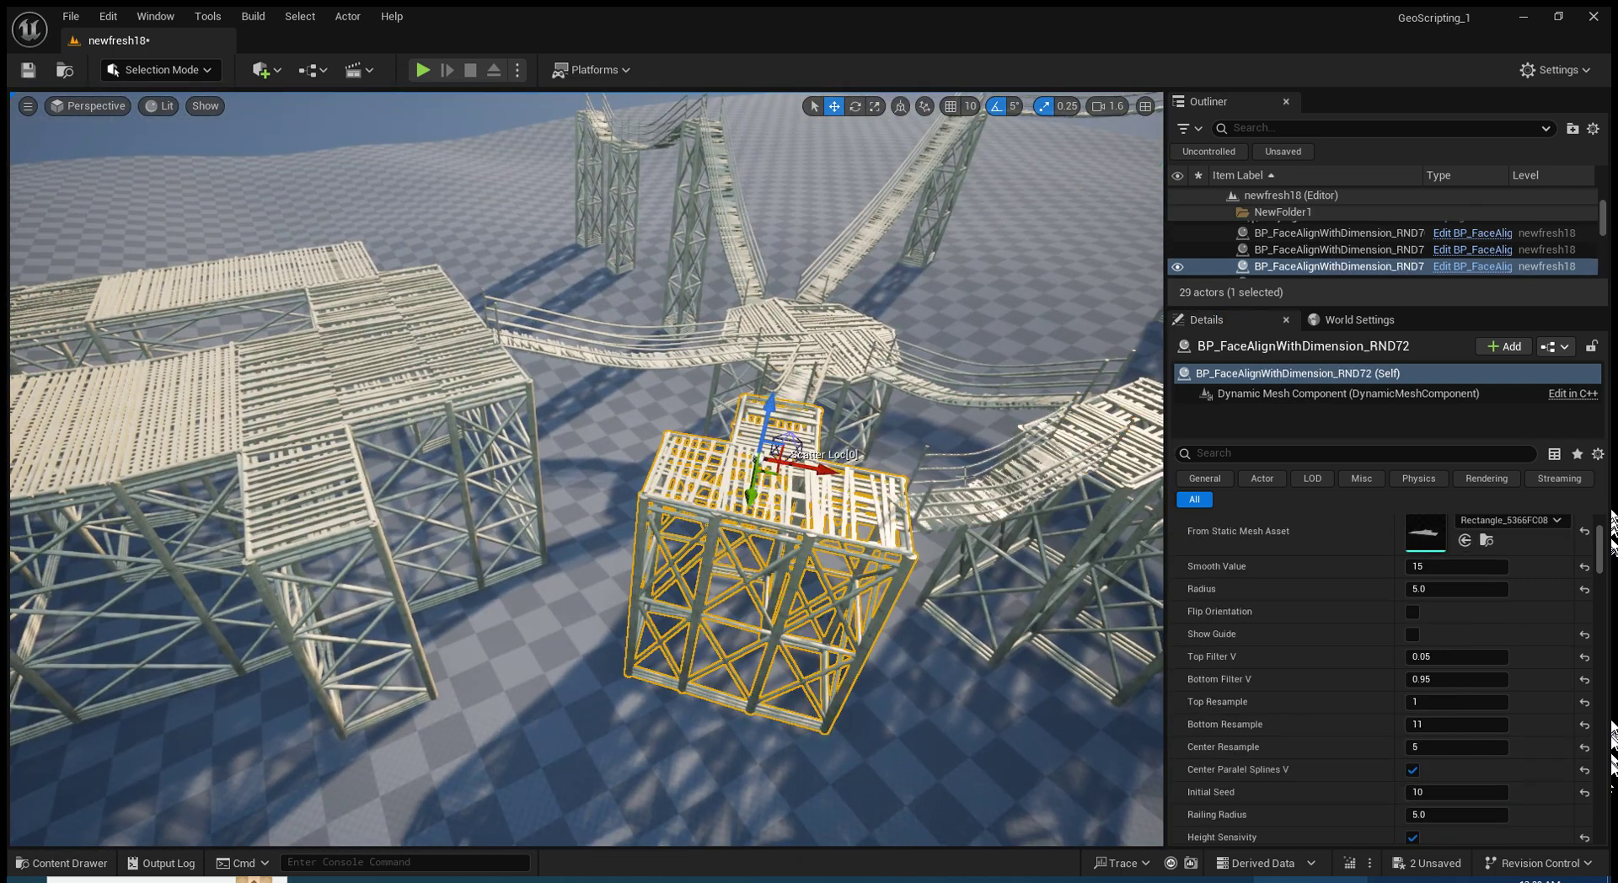
pyautogui.hotkey('ctrl', 'z')
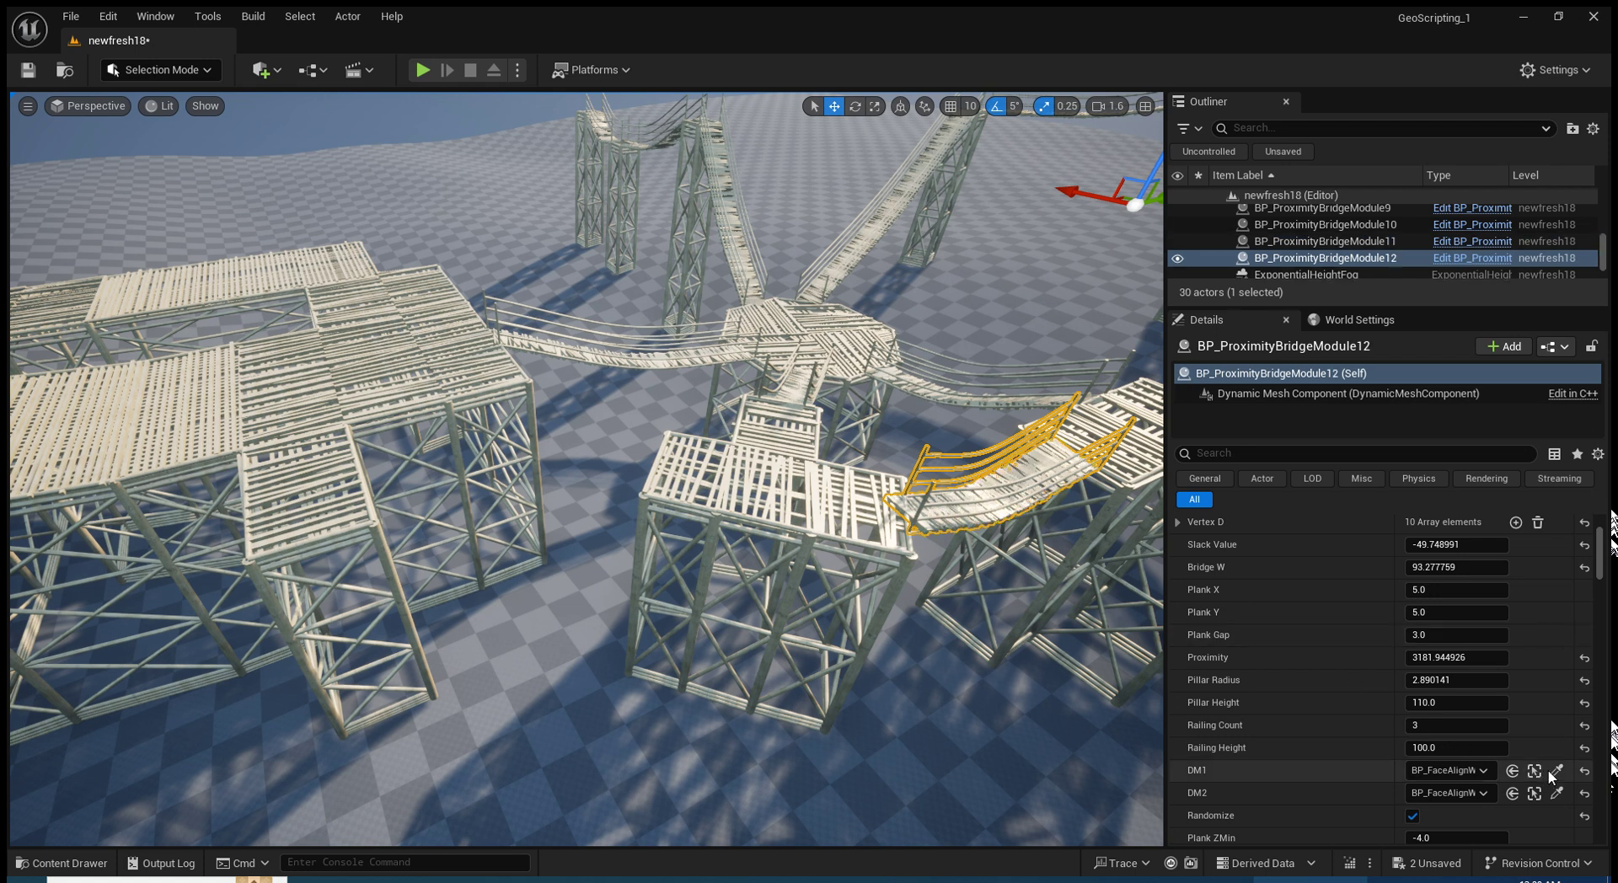
pyautogui.hotkey('ctrl', 'z')
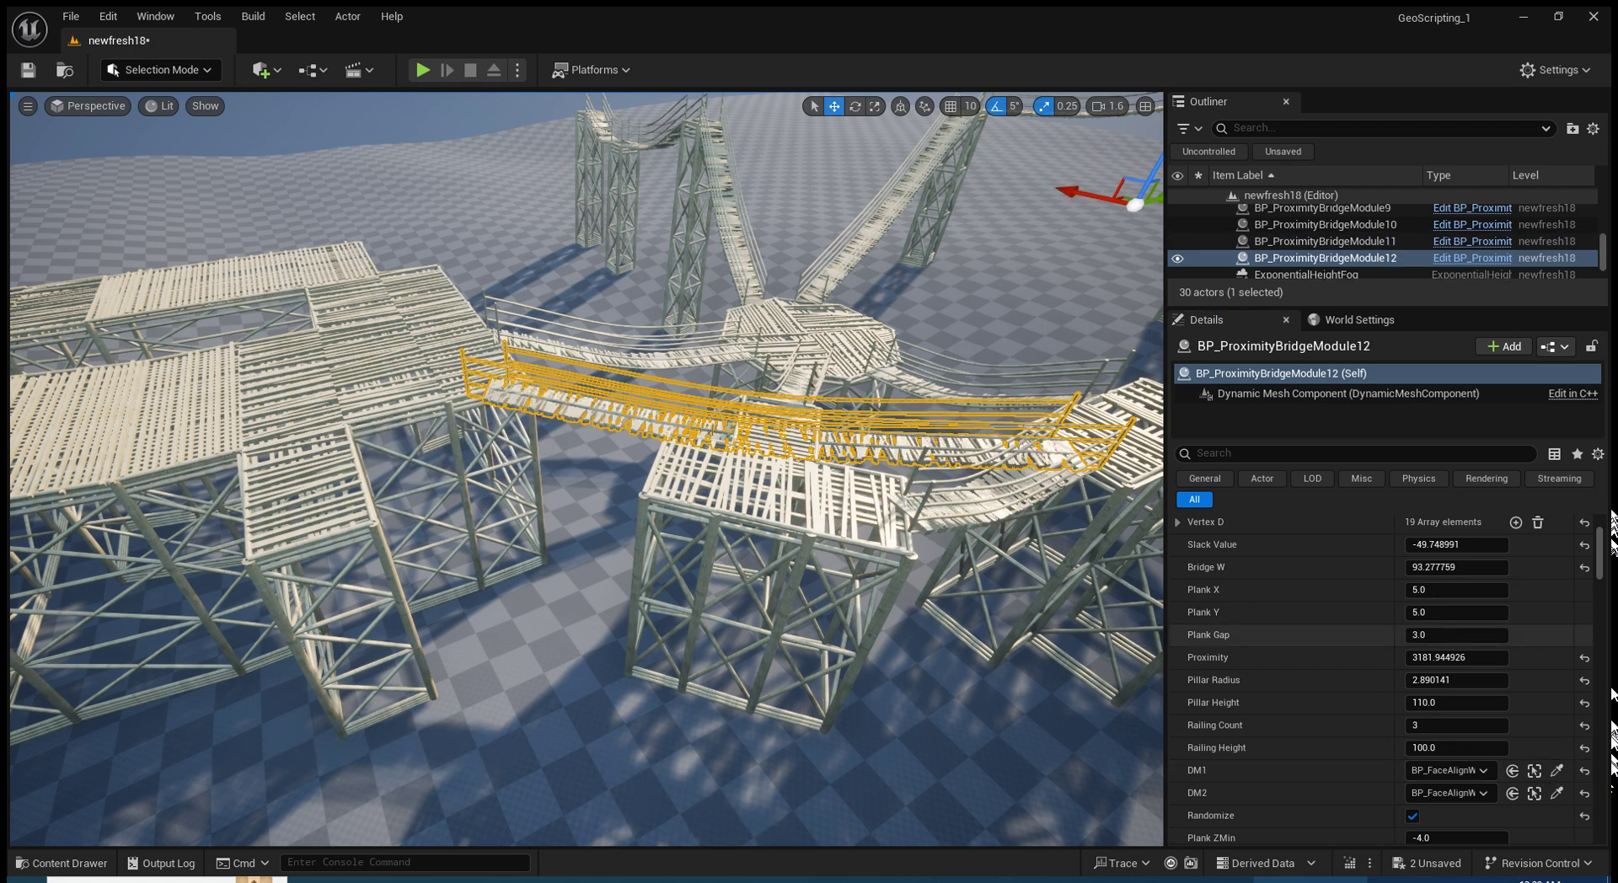
pyautogui.click(1556, 793)
pyautogui.click(431, 400)
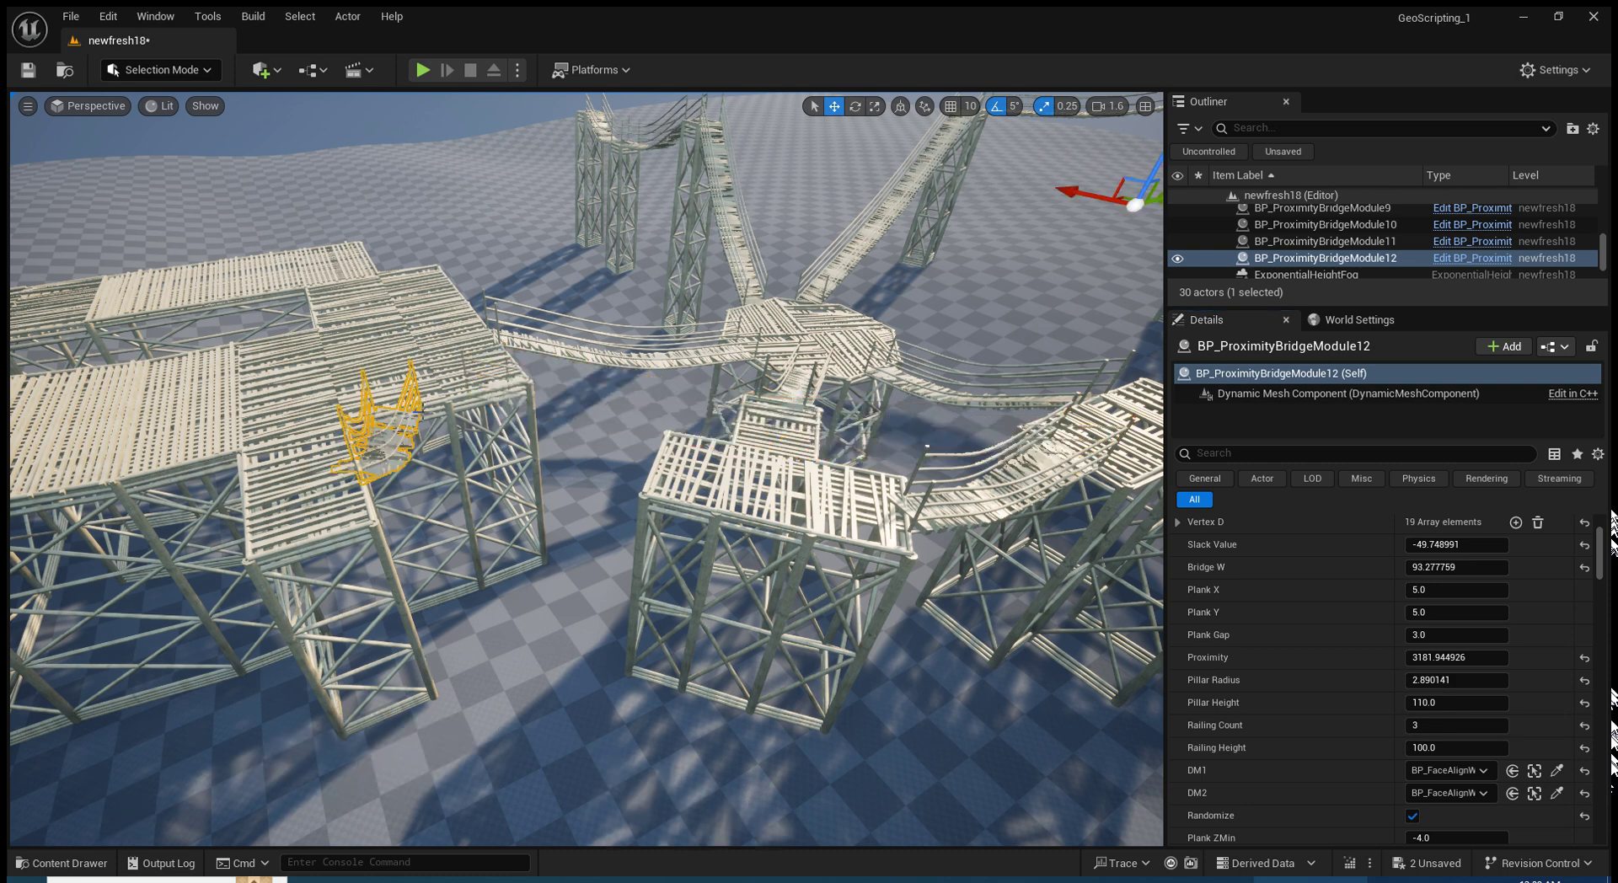
pyautogui.moveTo(431, 399); pyautogui.dragTo(635, 483, button='right')
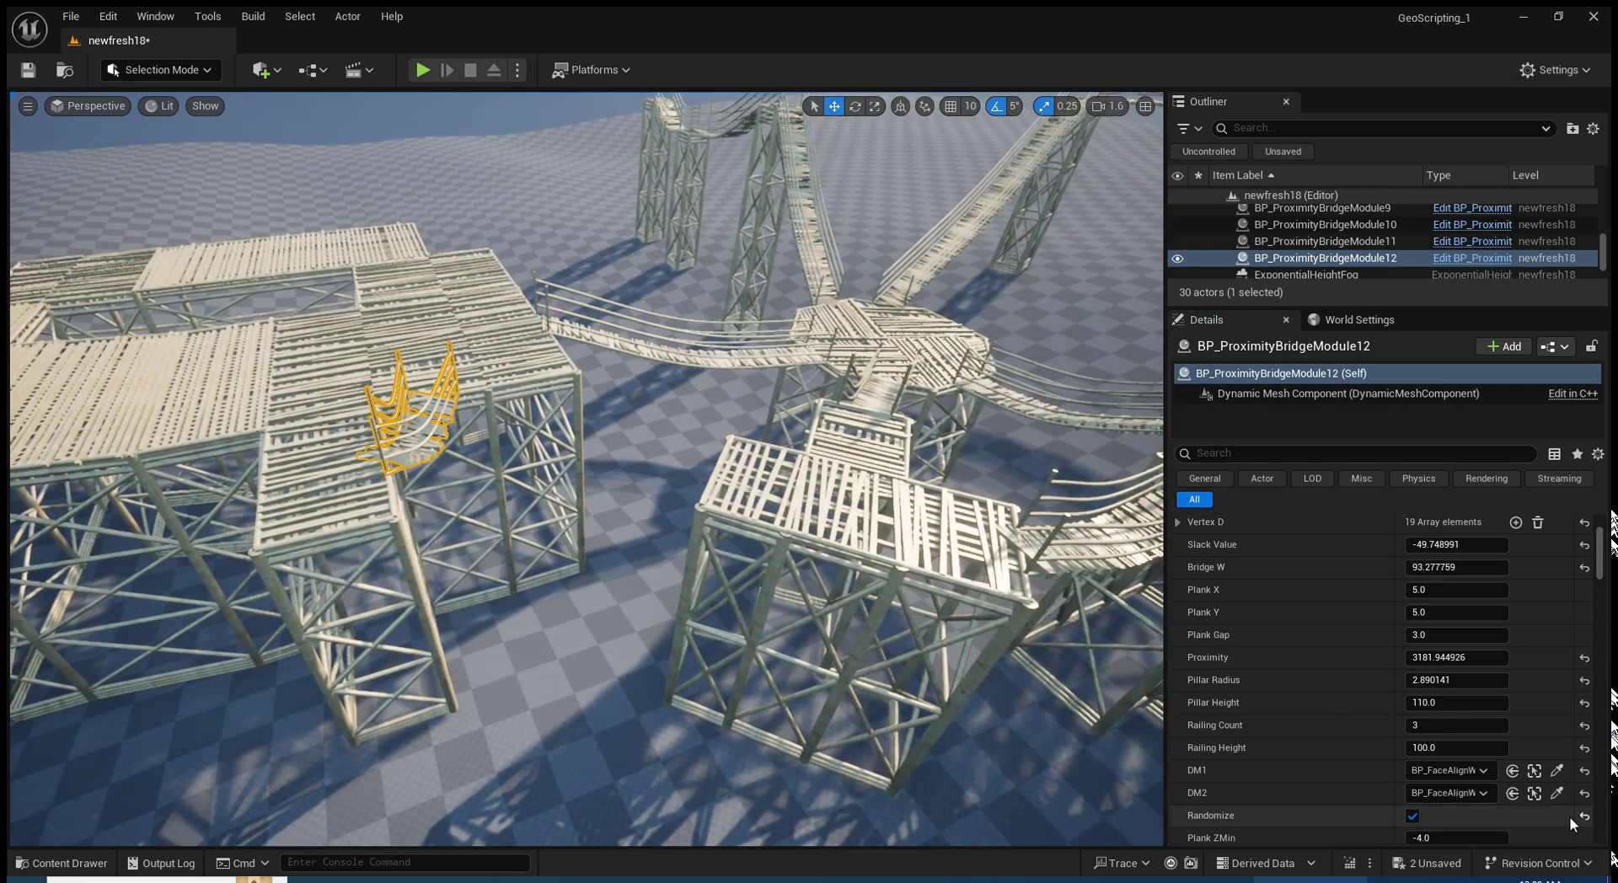
pyautogui.click(1557, 770)
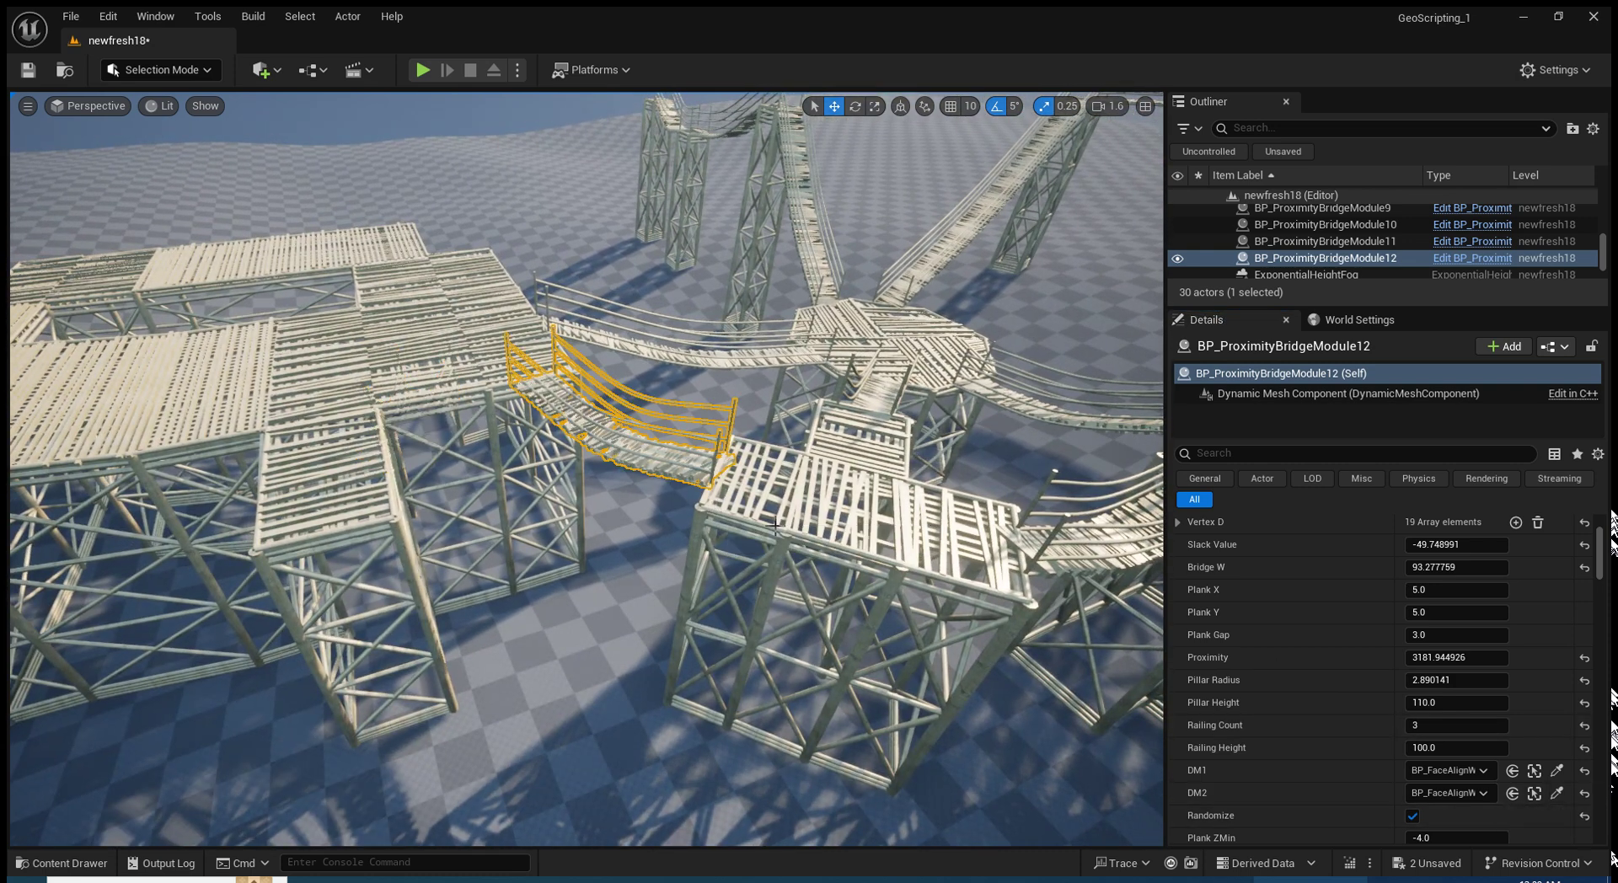
pyautogui.moveTo(775, 524); pyautogui.dragTo(775, 472, button='right')
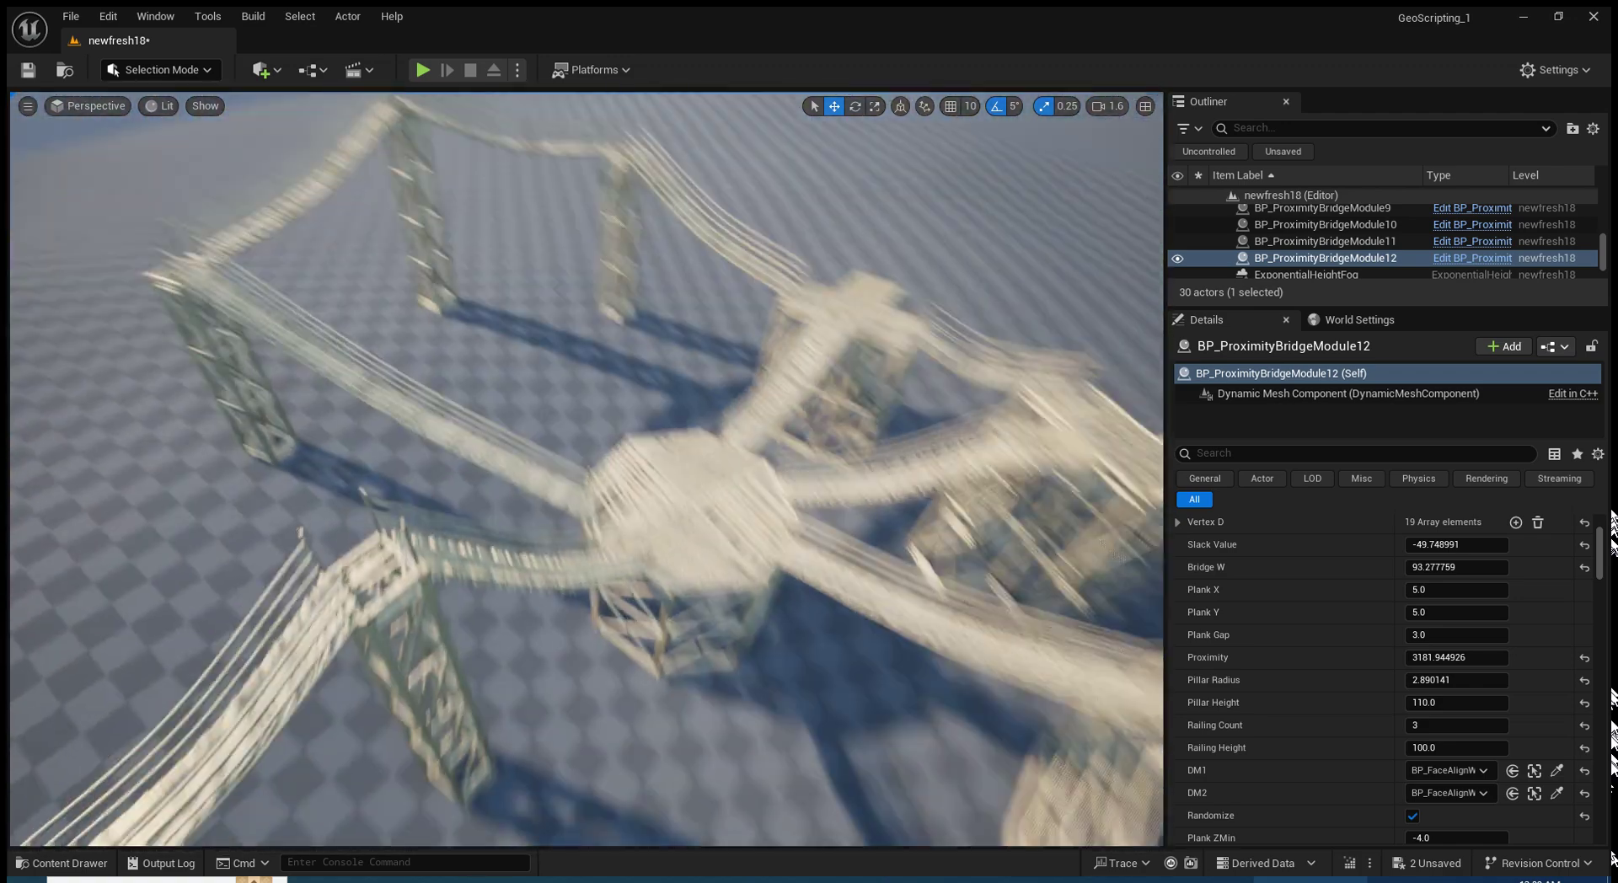
# Stretch the central octagonal tower upward so it stands much taller
pyautogui.click(649, 506)
pyautogui.moveTo(635, 381); pyautogui.dragTo(635, 381, button='right')
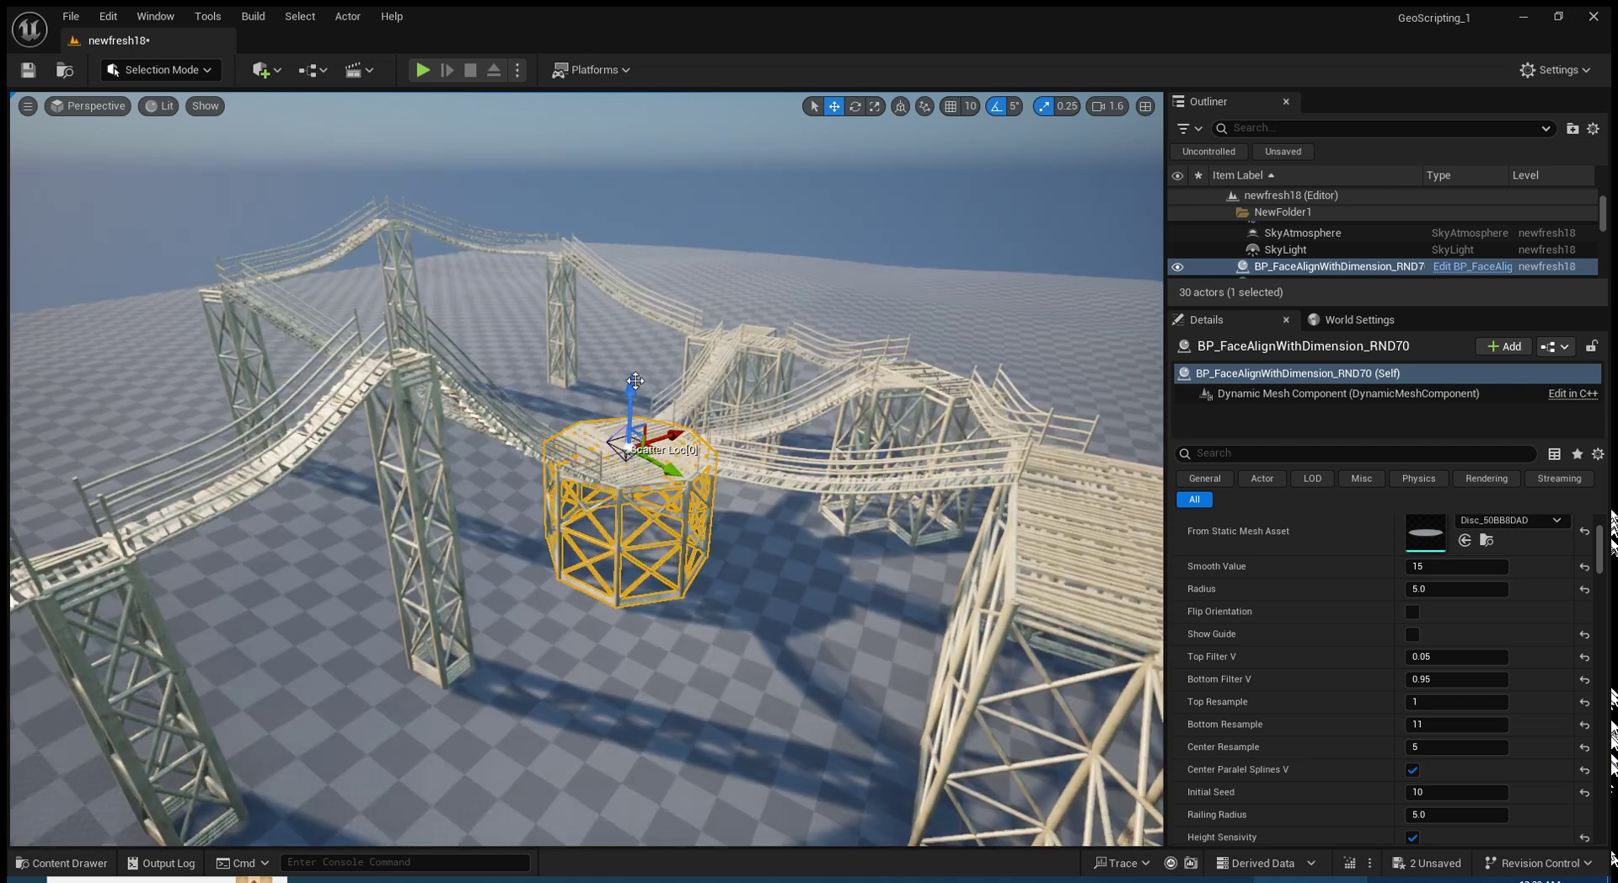
pyautogui.moveTo(636, 381); pyautogui.dragTo(625, 160)
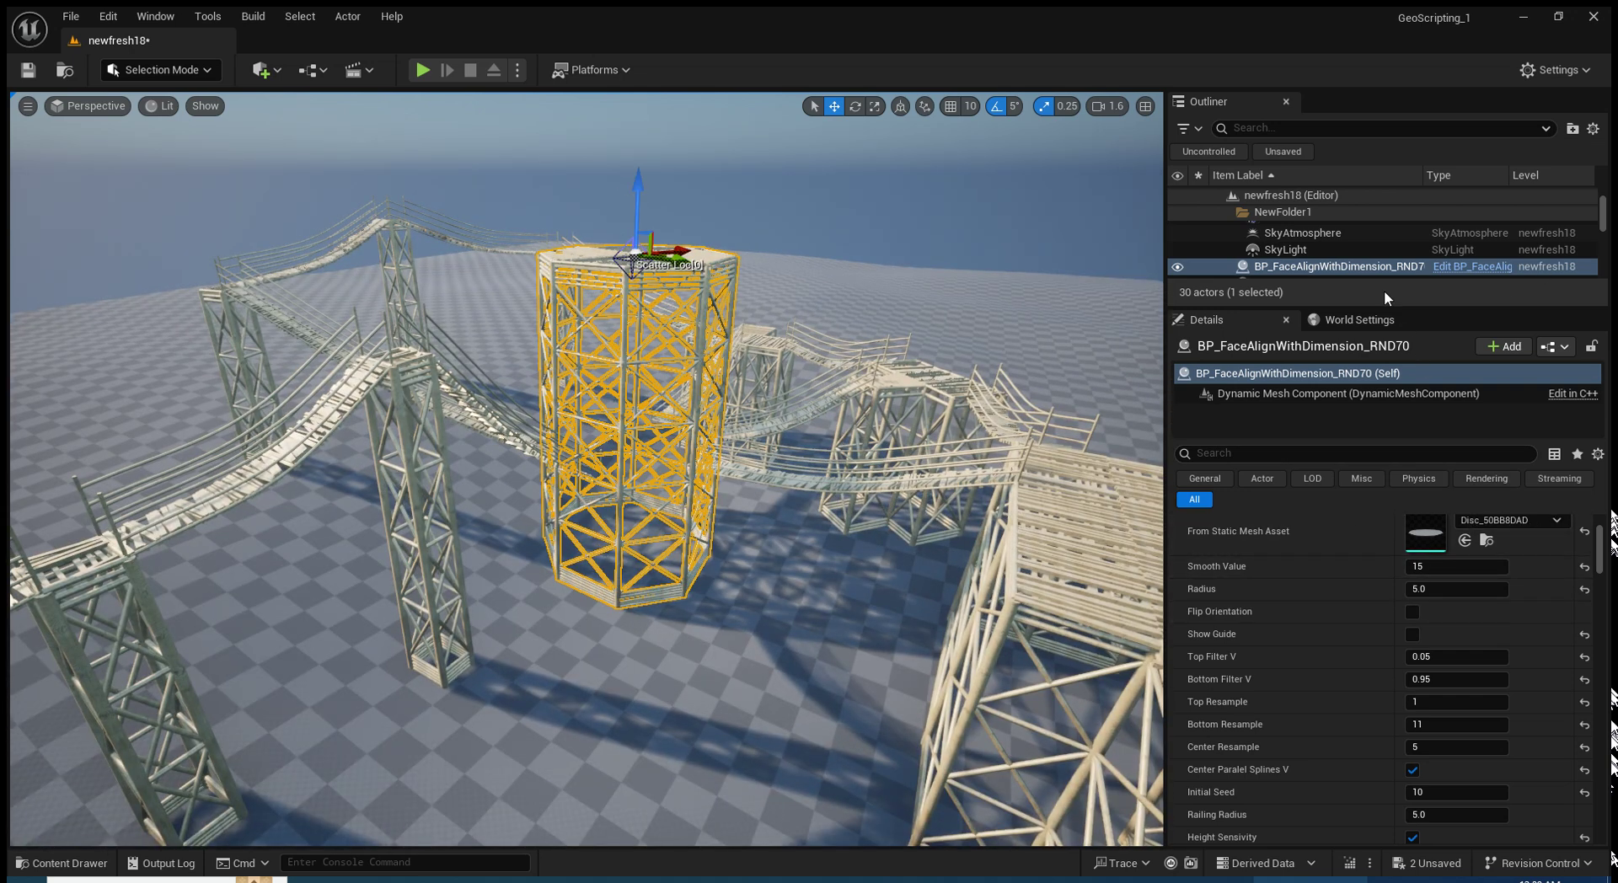
# Select all twelve bridge modules in the Outliner and frame them in the viewport
pyautogui.scroll(-2, 1360, 249)
pyautogui.scroll(-2, 1373, 243)
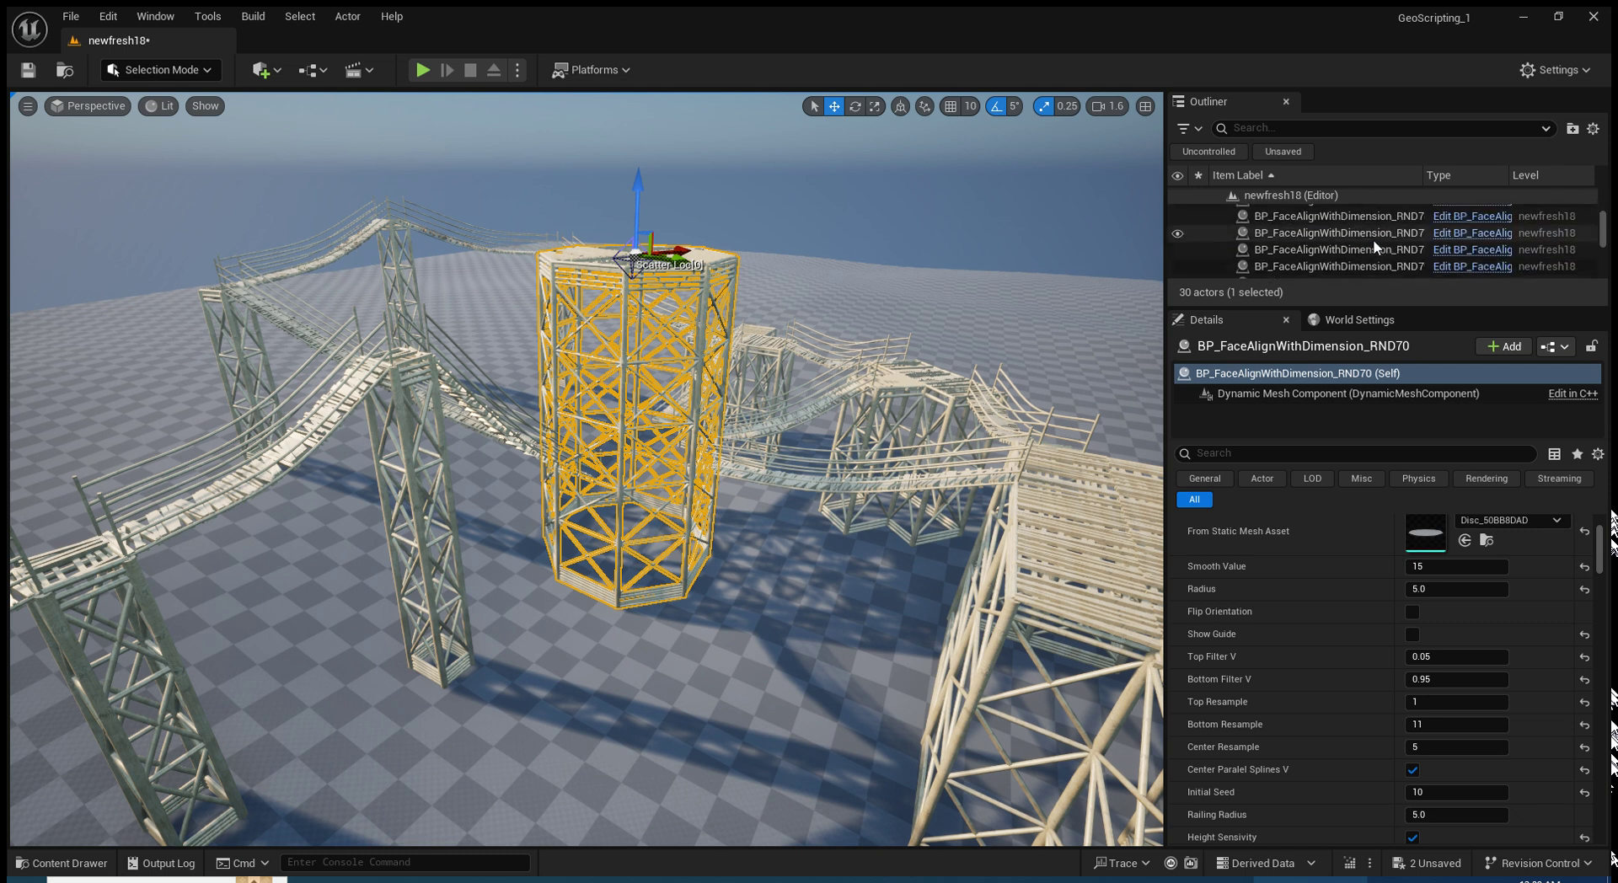
pyautogui.scroll(-2, 1377, 248)
pyautogui.scroll(-2, 1377, 248)
pyautogui.scroll(-2, 1378, 246)
pyautogui.click(1378, 244)
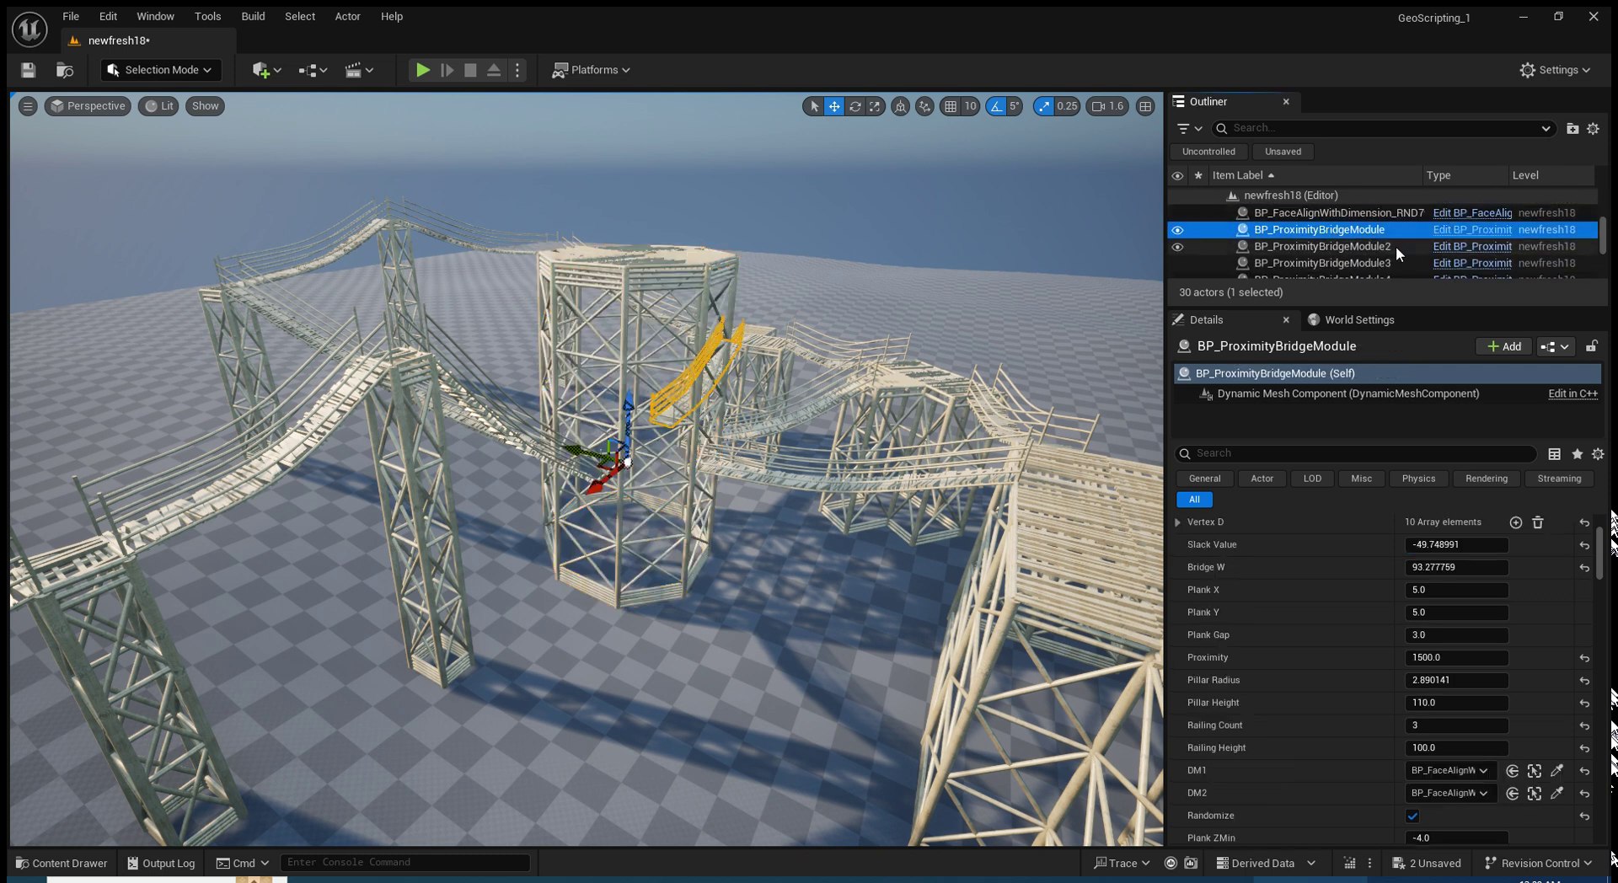
pyautogui.scroll(-4, 1396, 246)
pyautogui.keyDown('shift'); pyautogui.click(1387, 228); pyautogui.keyUp('shift')
pyautogui.press('f')
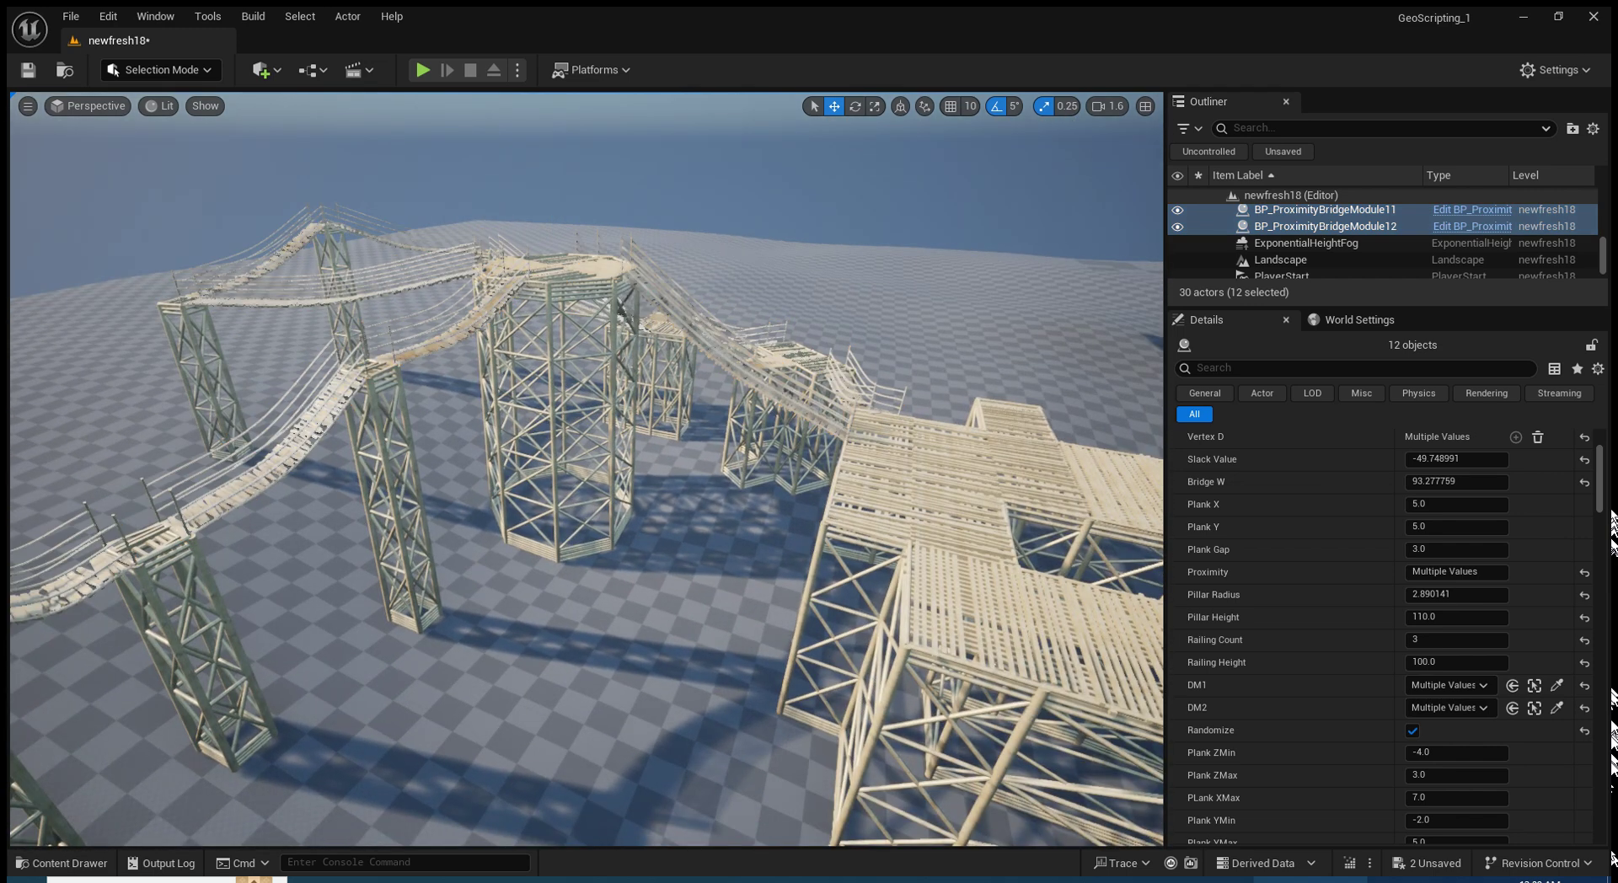
pyautogui.moveTo(724, 305)
pyautogui.mouseDown(button='right')
pyautogui.moveTo(717, 354)
pyautogui.moveTo(514, 381)
pyautogui.mouseUp(button='right')
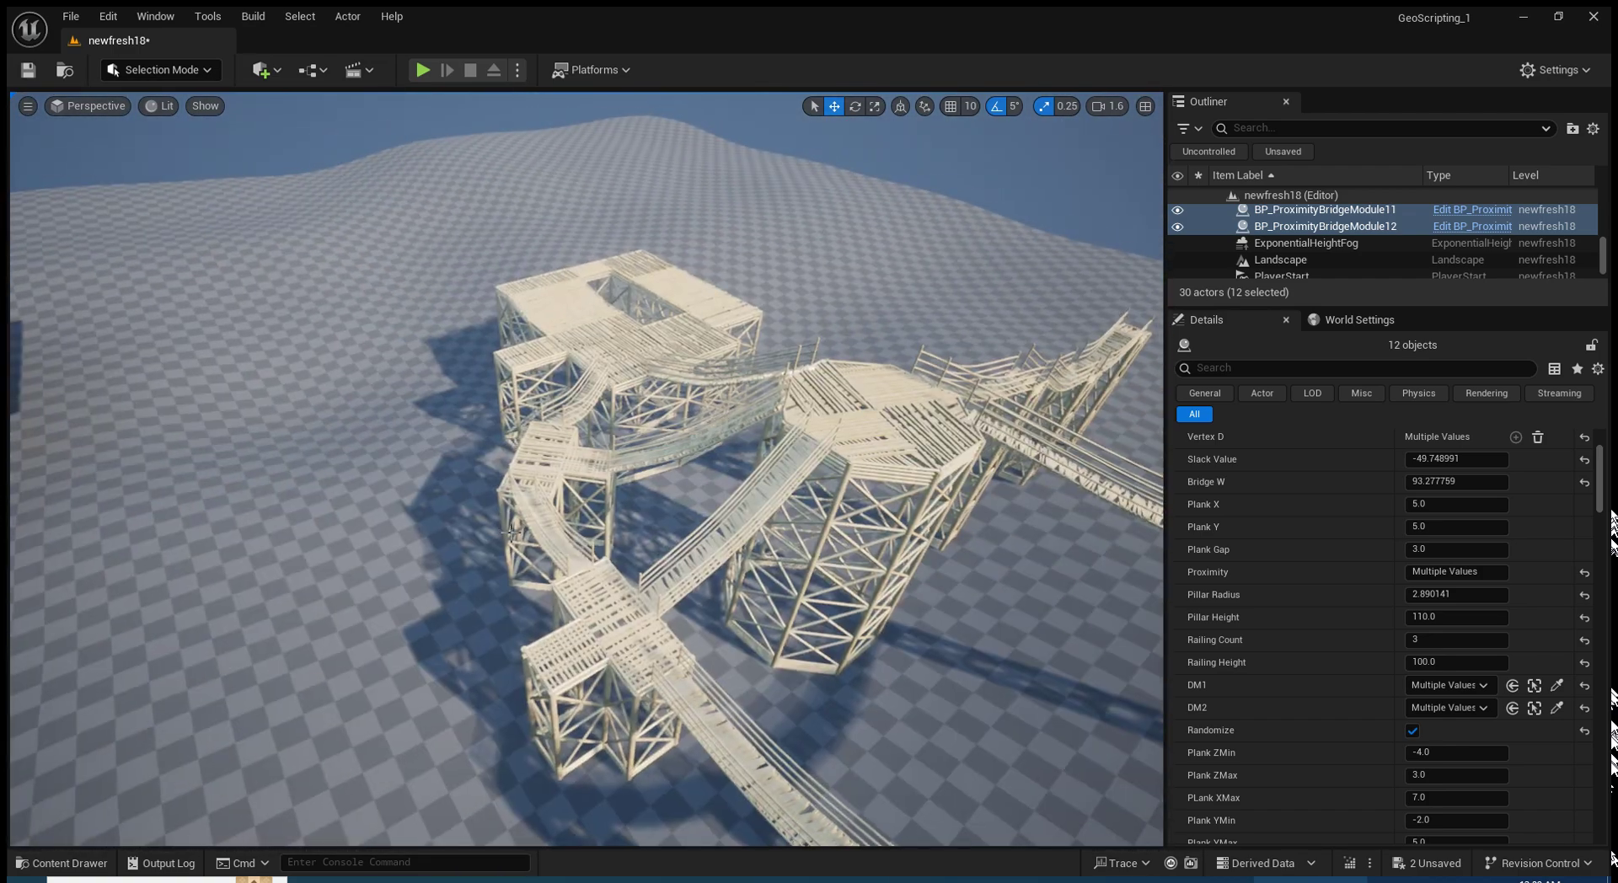
# Copy the small pillar onto the upper-left tower, raising it tall and leaning its top left
pyautogui.click(514, 376)
pyautogui.moveTo(767, 463); pyautogui.dragTo(767, 463, button='right')
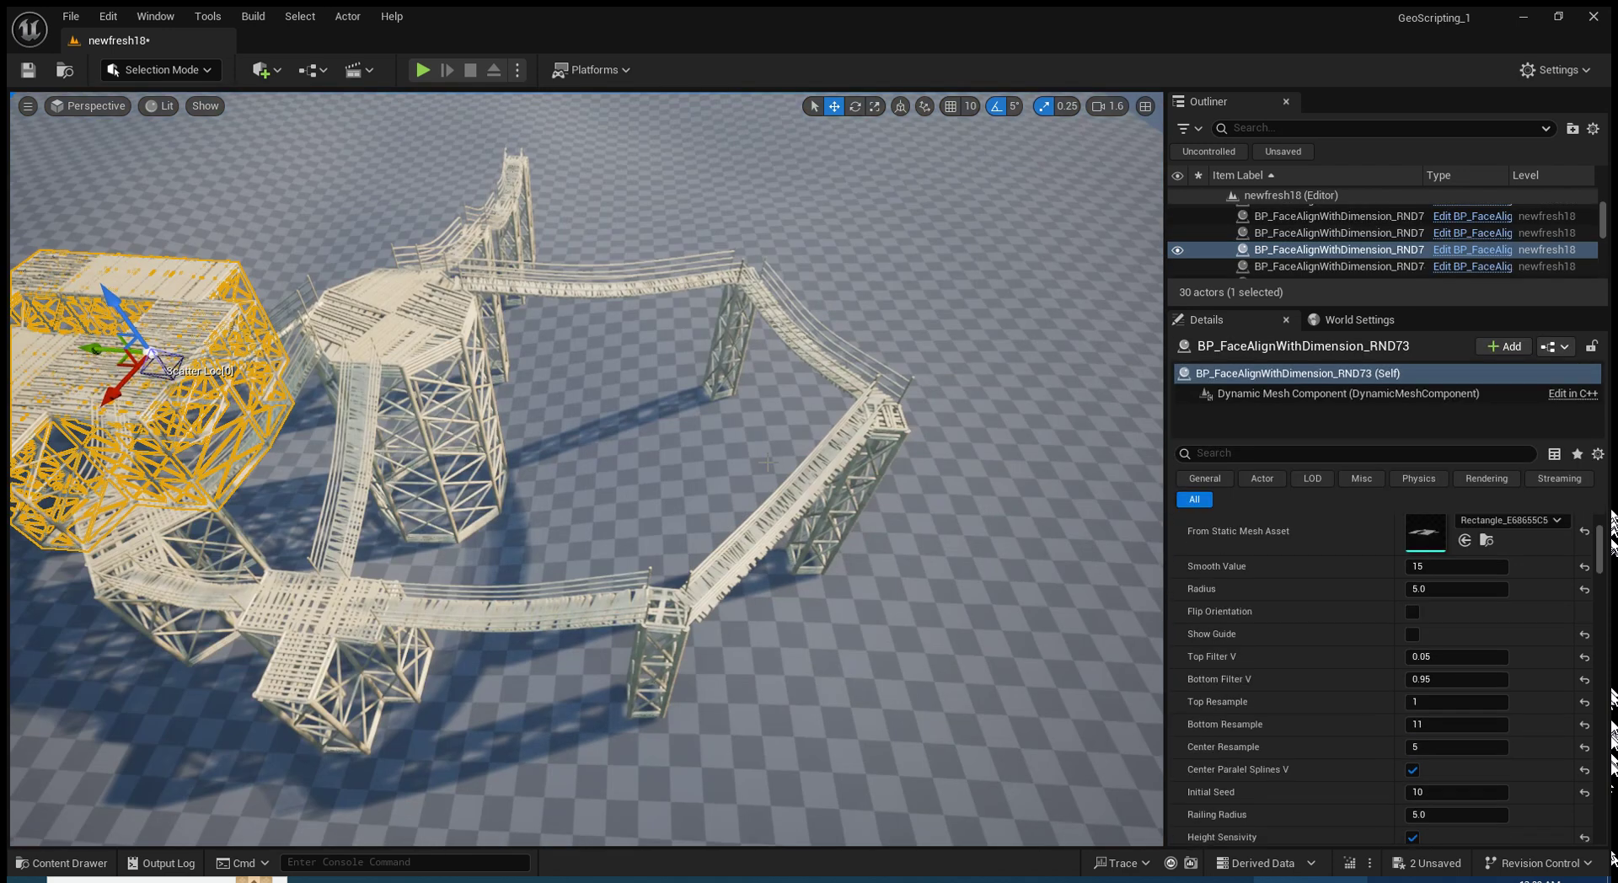
pyautogui.click(658, 621)
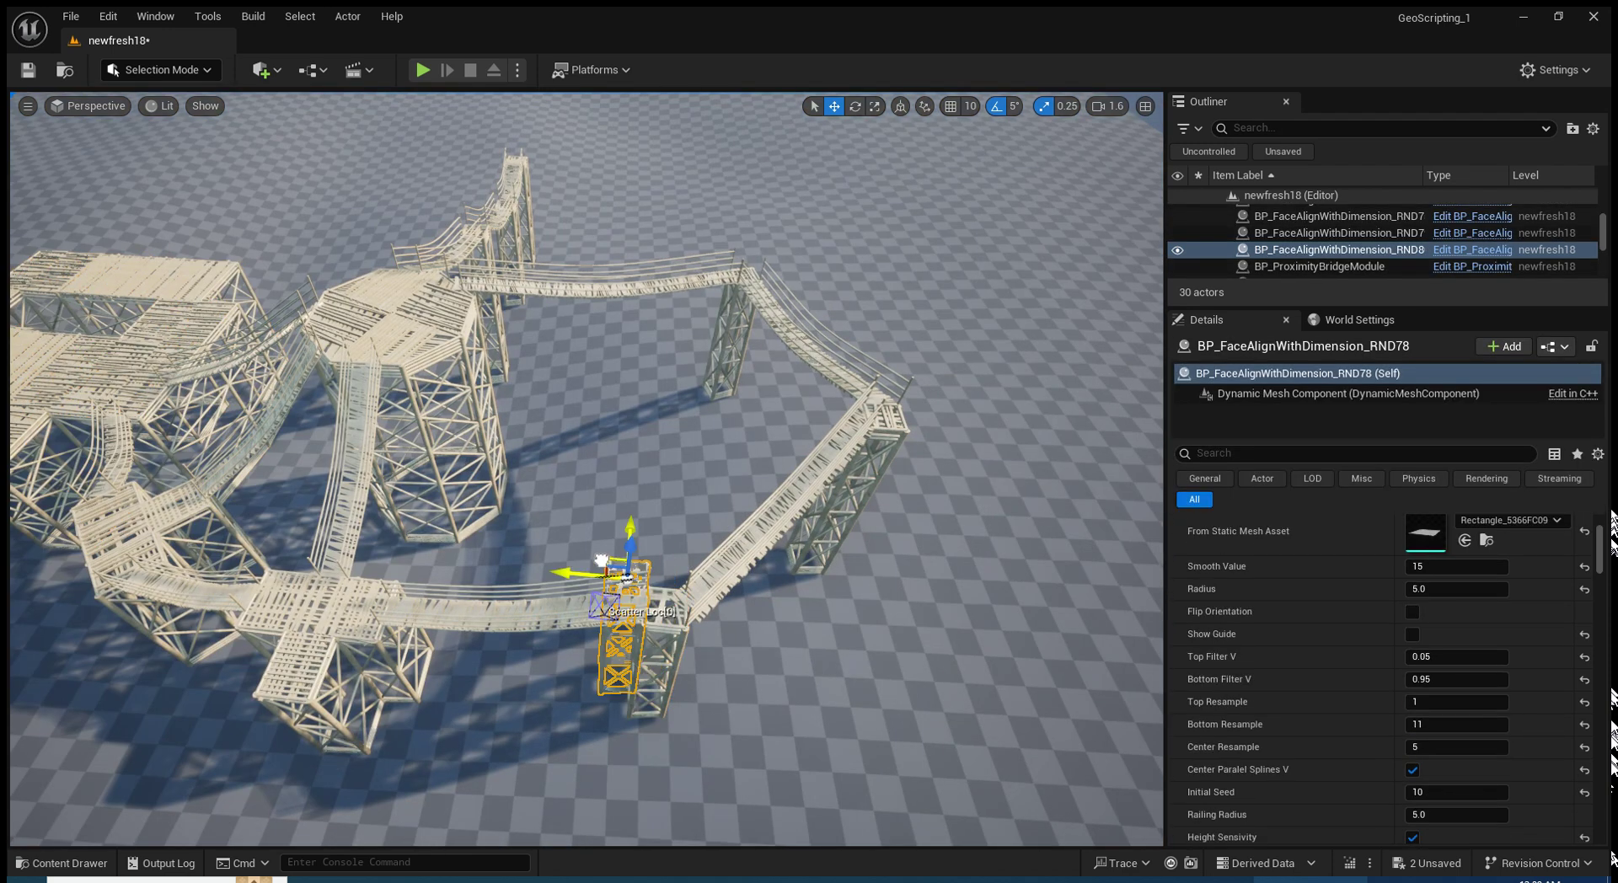
pyautogui.moveTo(645, 592)
pyautogui.keyDown('alt'); pyautogui.mouseDown()
pyautogui.moveTo(368, 346)
pyautogui.moveTo(367, 173)
pyautogui.mouseUp(); pyautogui.keyUp('alt')
pyautogui.moveTo(367, 173); pyautogui.dragTo(506, 286, button='right')
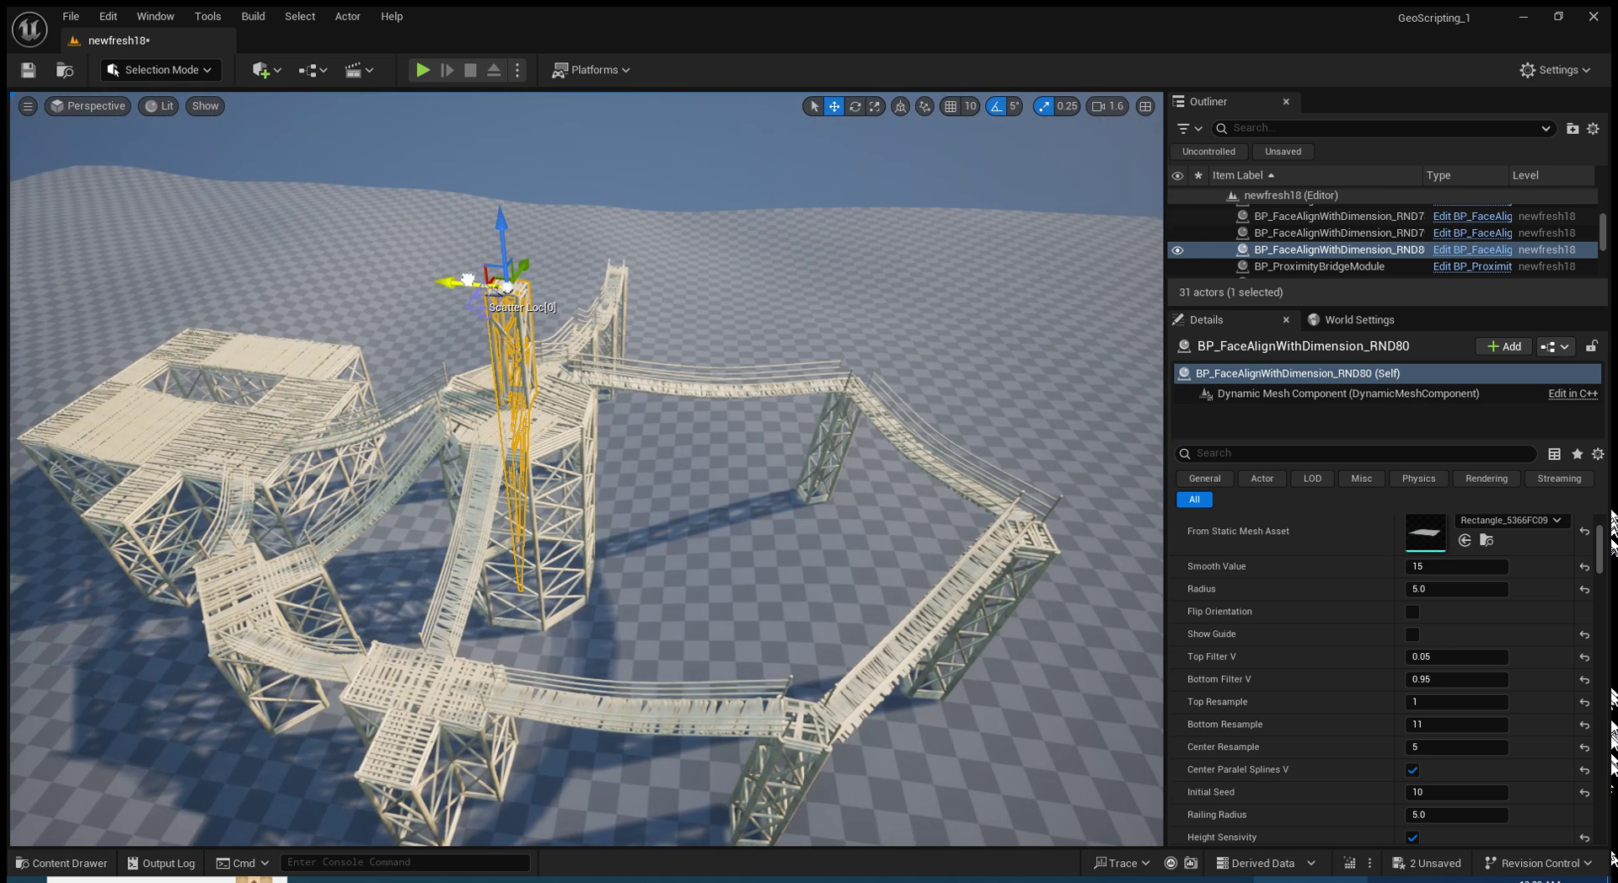
pyautogui.moveTo(468, 279)
pyautogui.mouseDown()
pyautogui.moveTo(383, 268)
pyautogui.moveTo(471, 308)
pyautogui.mouseUp()
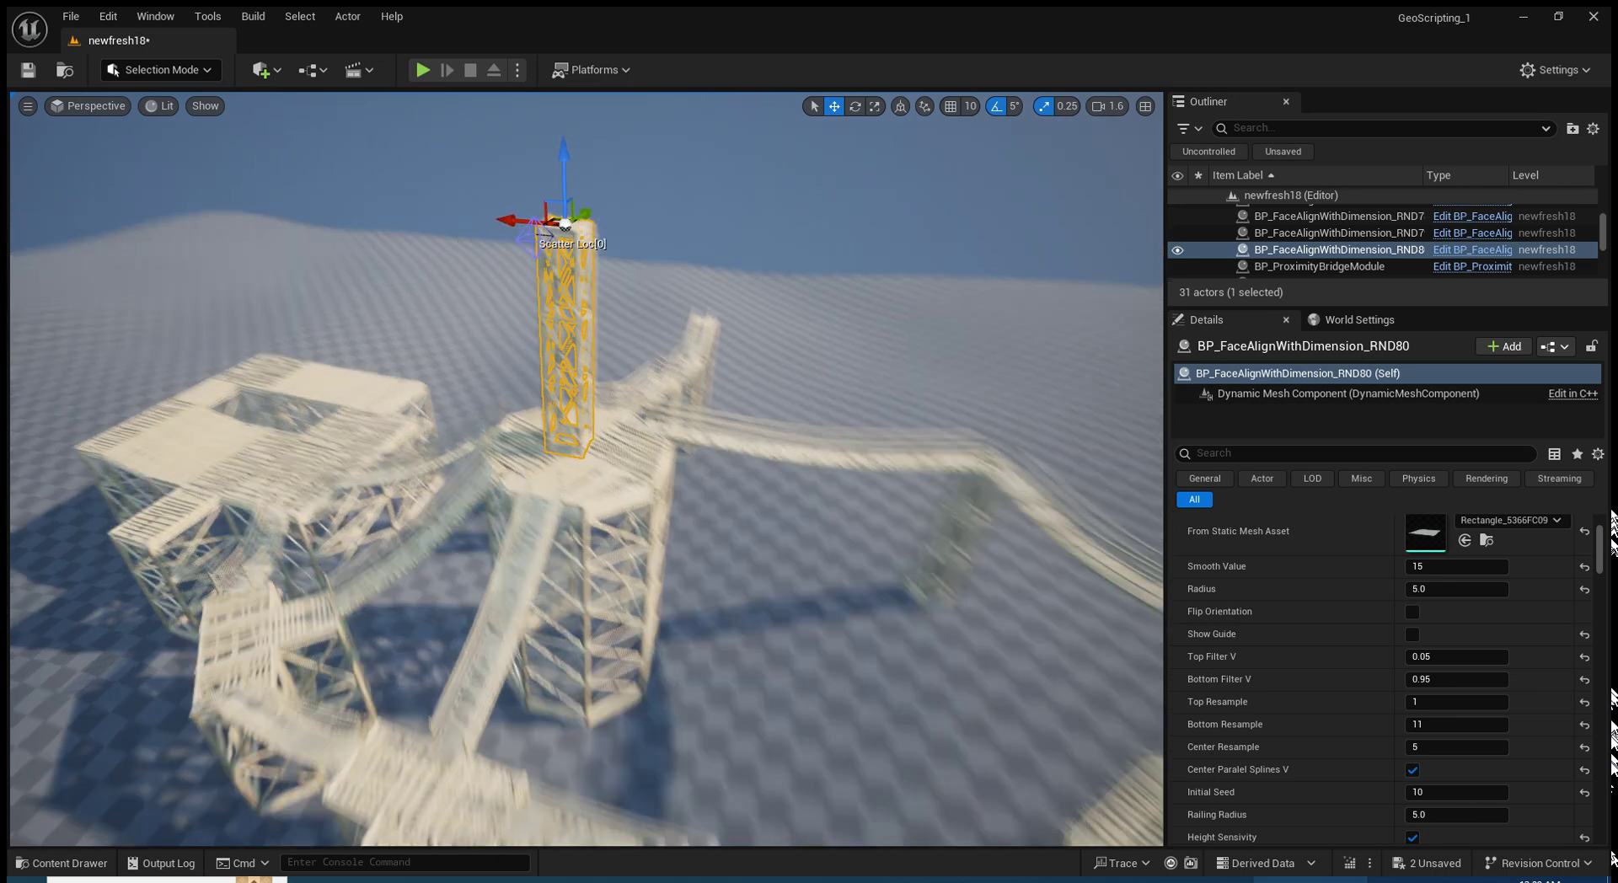
pyautogui.moveTo(506, 156)
pyautogui.mouseDown(button='right')
pyautogui.moveTo(699, 253)
pyautogui.moveTo(801, 223)
pyautogui.mouseUp(button='right')
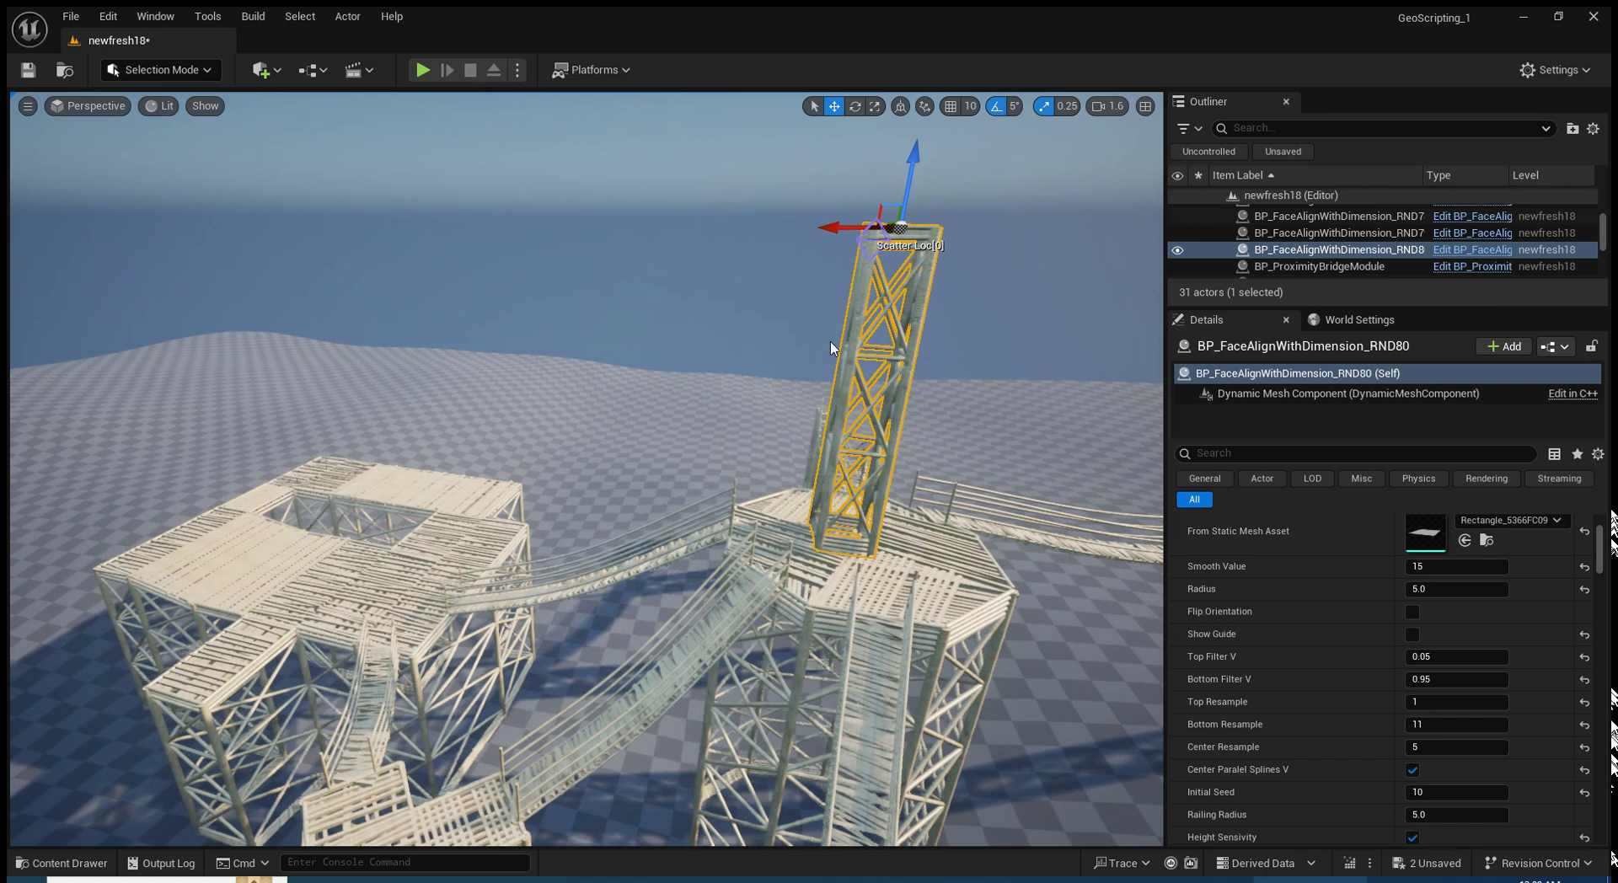
# Copy the leaning pillar onto the neighbouring platform and enable Show Guide on the platform
pyautogui.moveTo(805, 224)
pyautogui.keyDown('alt'); pyautogui.mouseDown()
pyautogui.moveTo(541, 206)
pyautogui.moveTo(150, 228)
pyautogui.moveTo(215, 318)
pyautogui.mouseUp(); pyautogui.keyUp('alt')
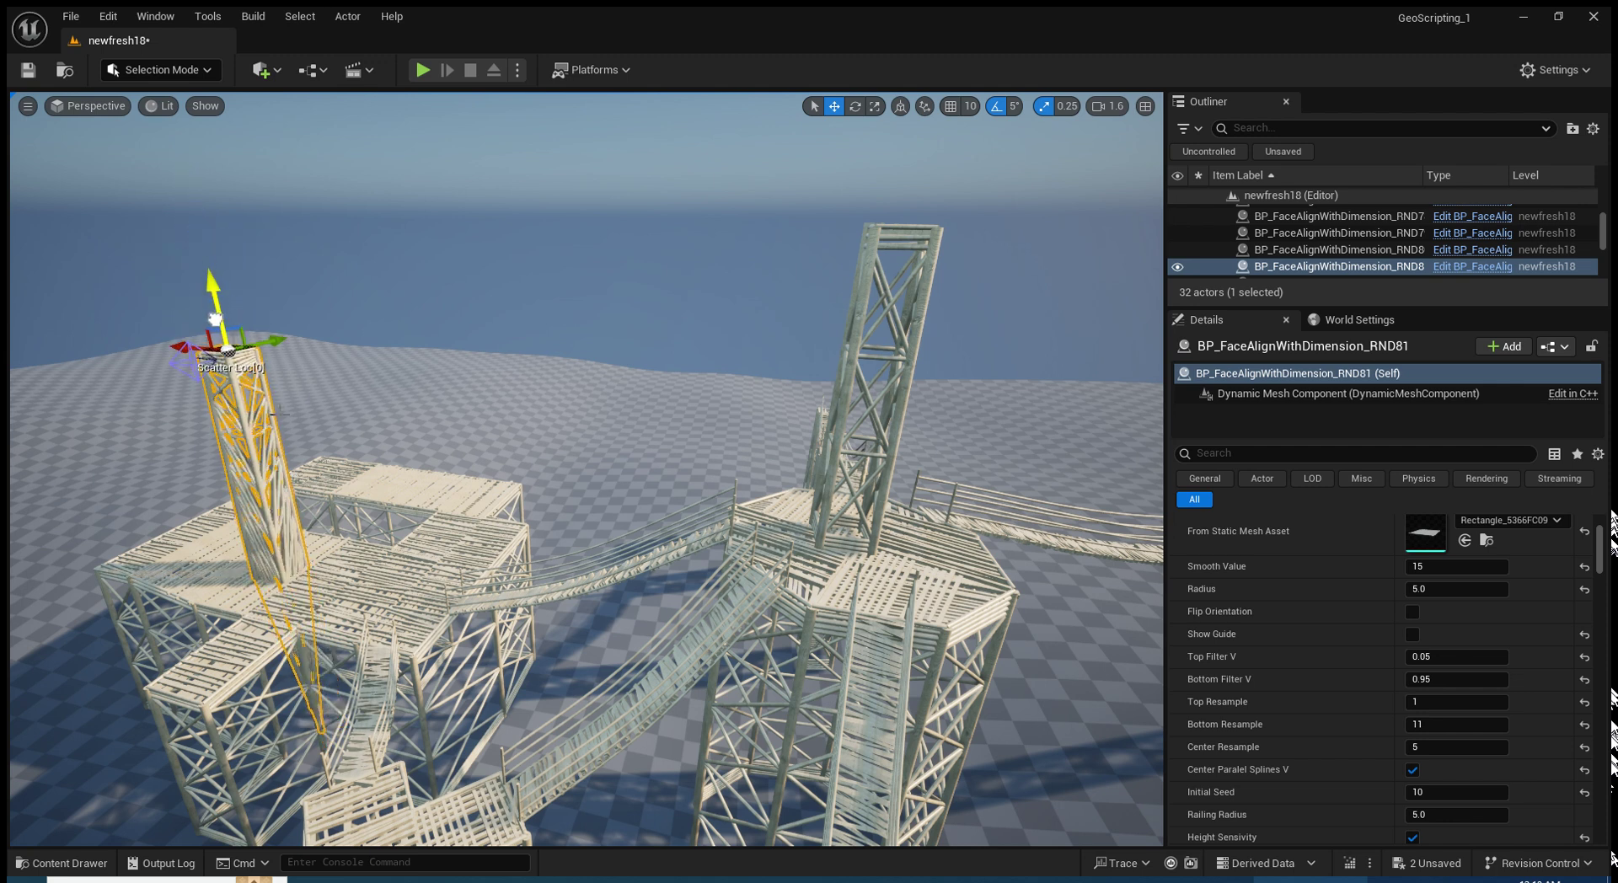
pyautogui.click(323, 540)
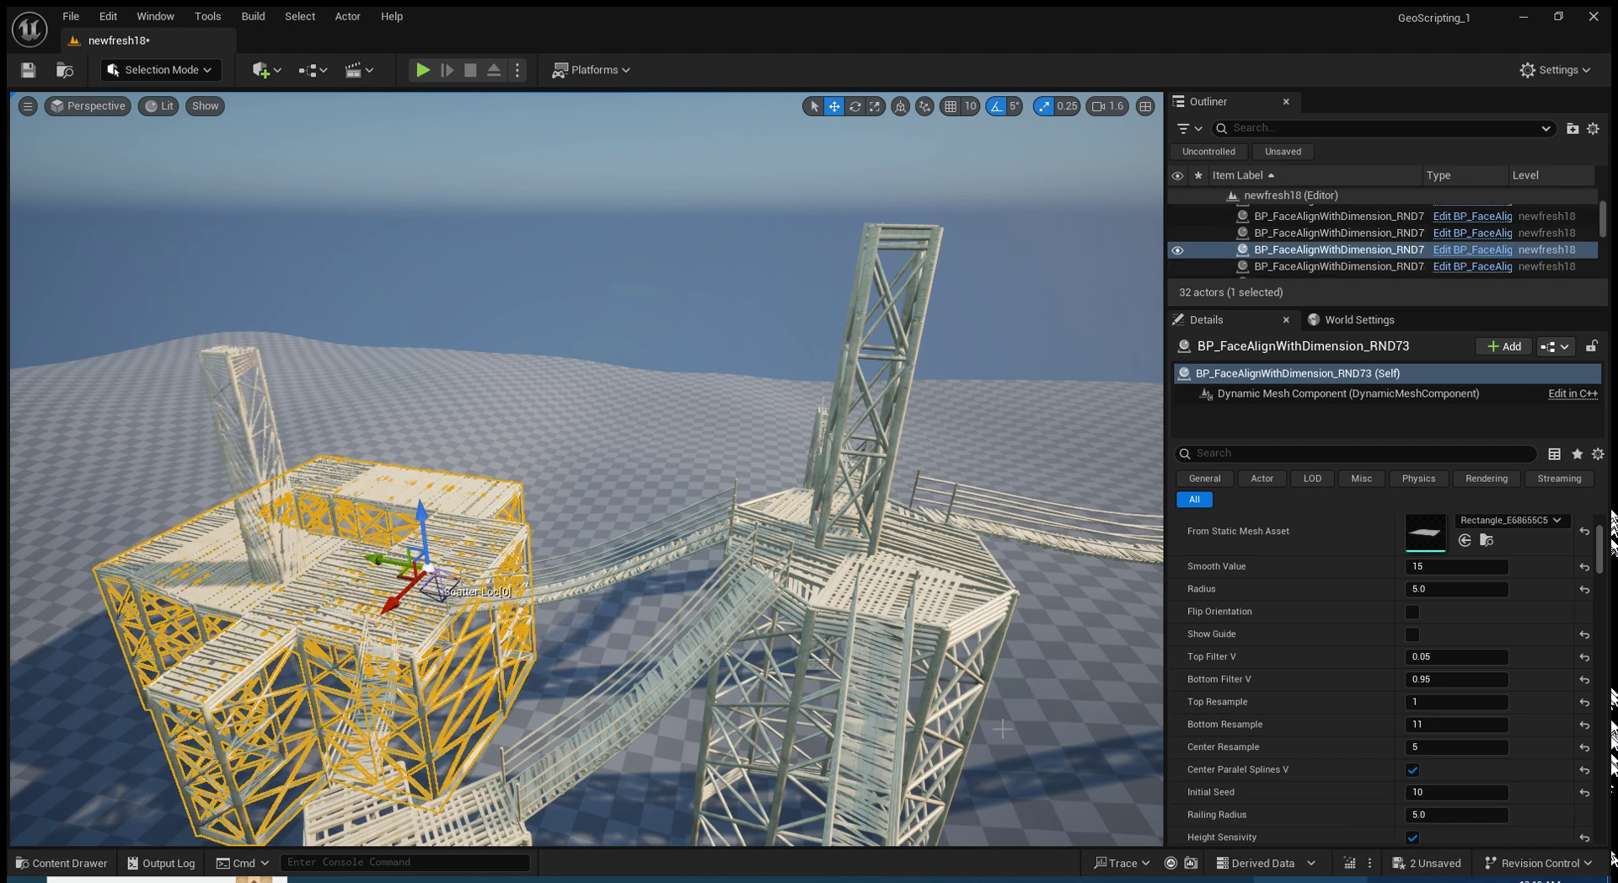
pyautogui.click(1412, 635)
pyautogui.click(221, 333)
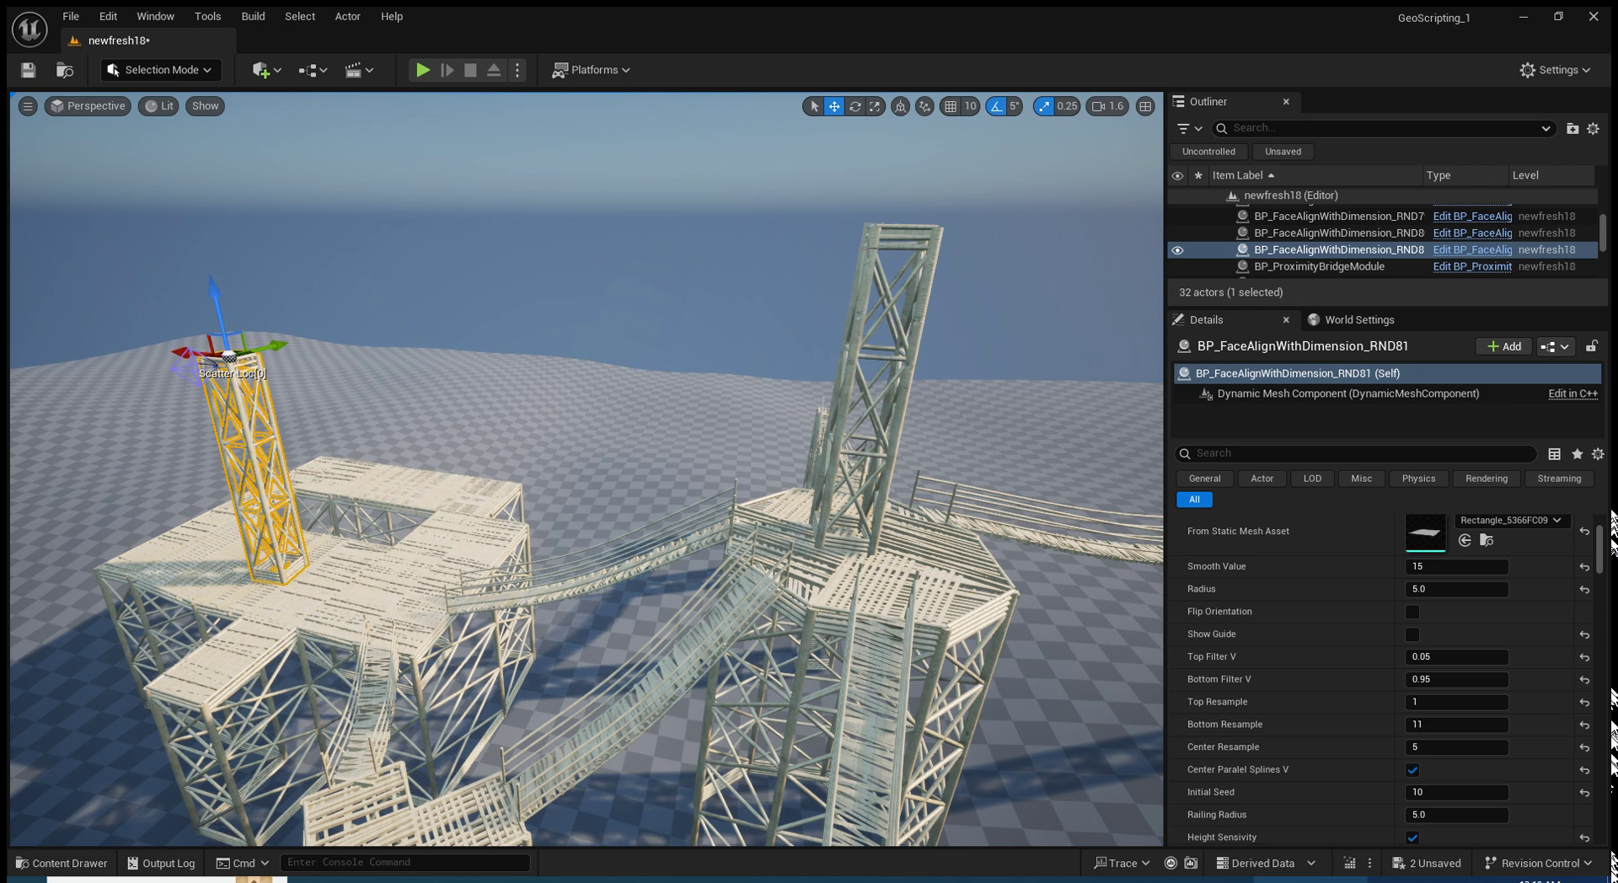
pyautogui.click(613, 570)
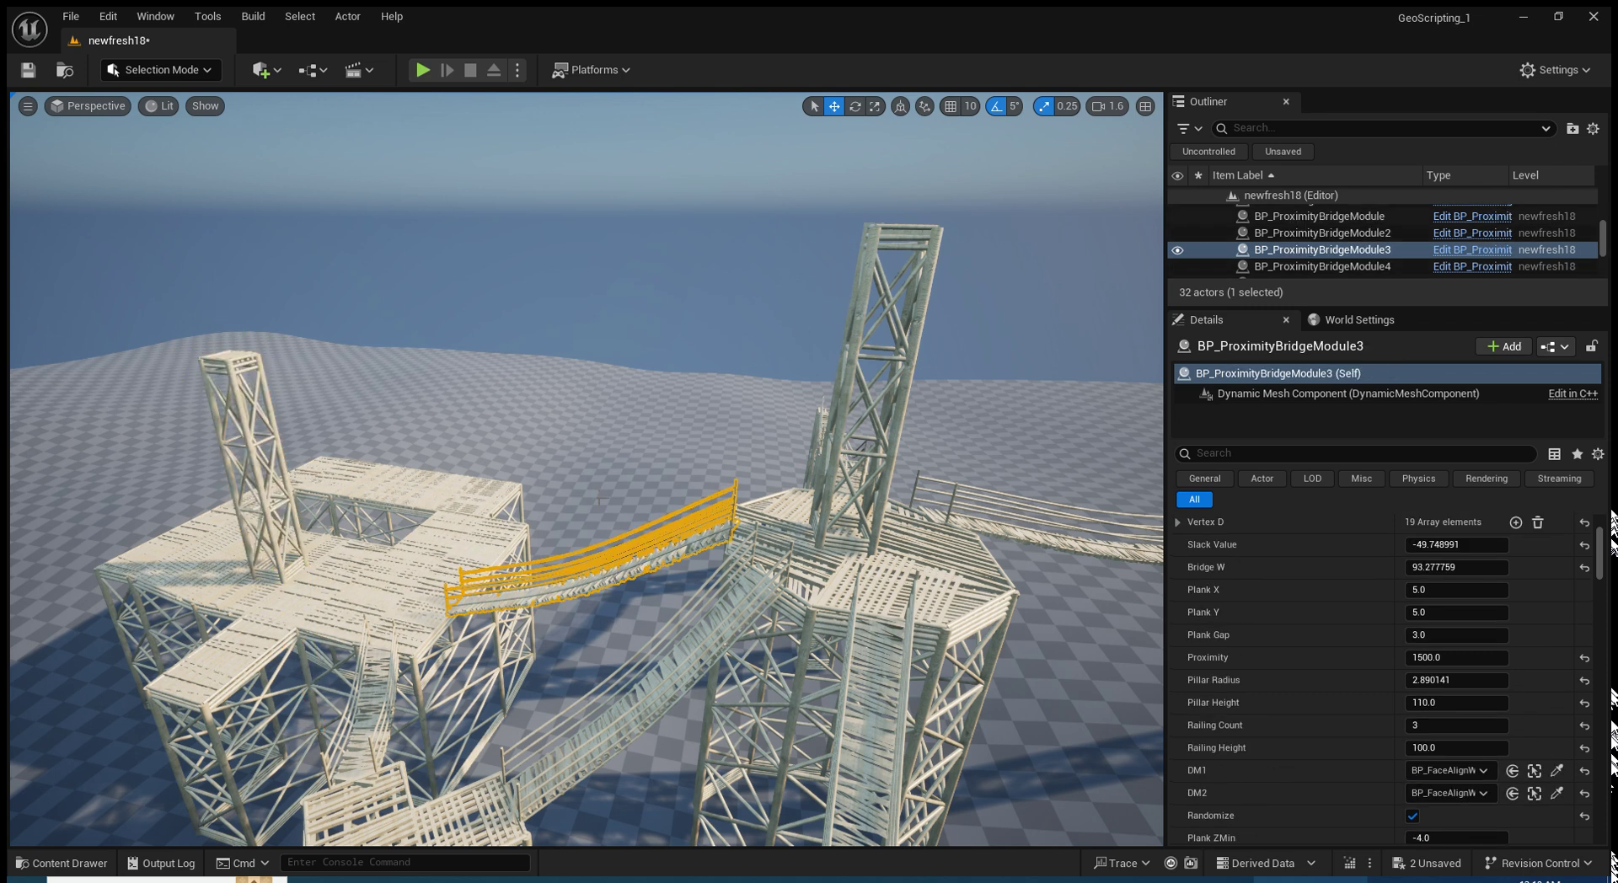
# Duplicate the rope bridge, attach it to the tall pillar, and raise Proximity to 4192.11
pyautogui.hotkey('ctrl', 'd')
pyautogui.click(1557, 770)
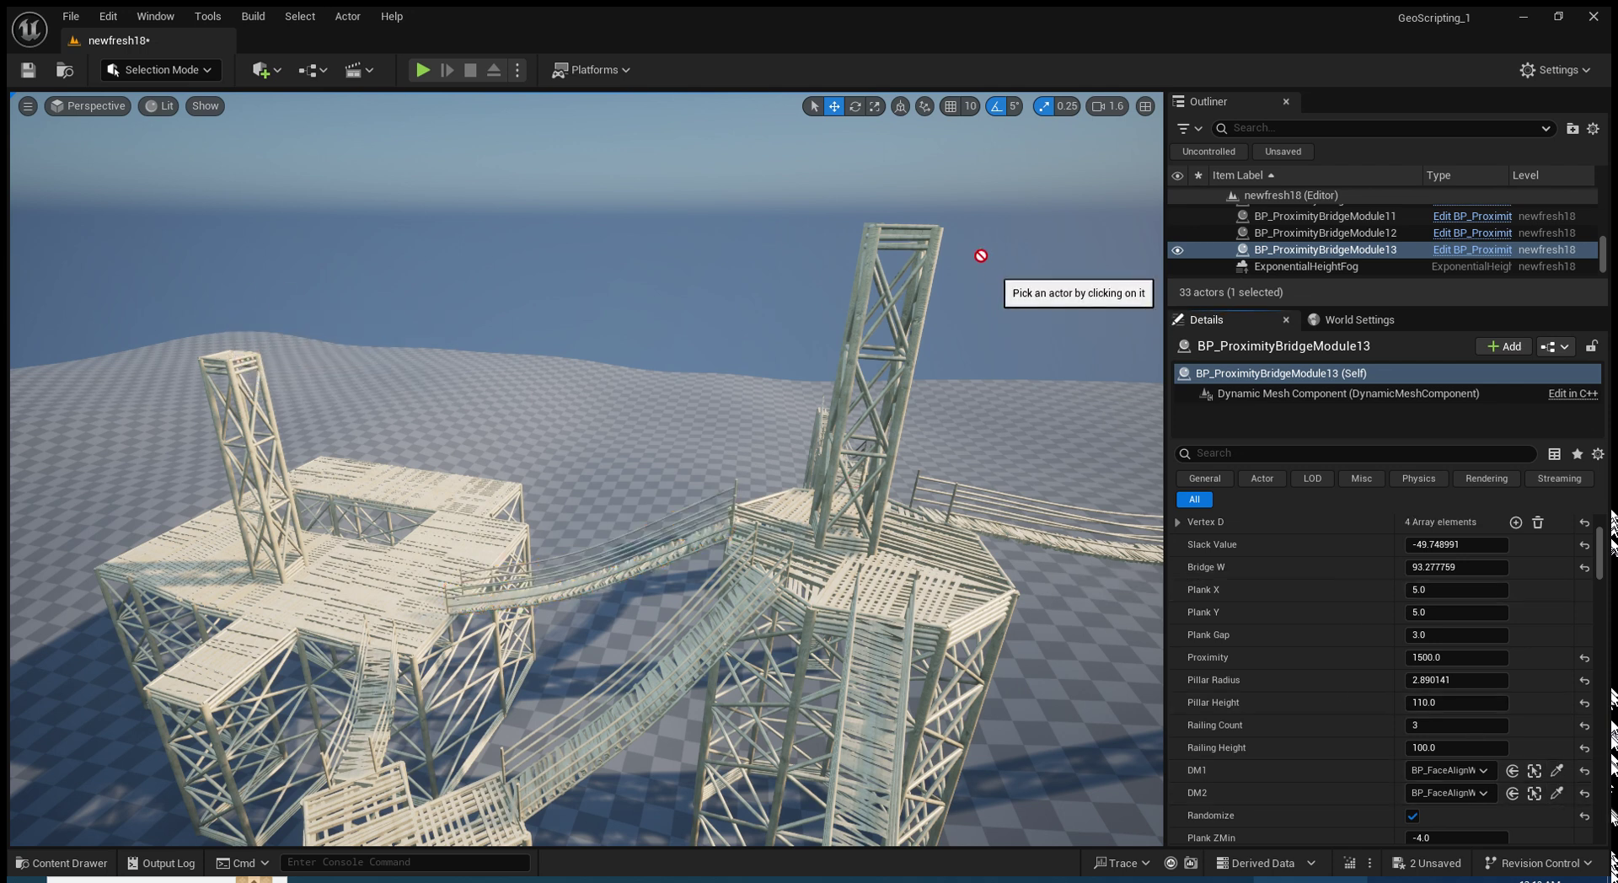
pyautogui.click(880, 227)
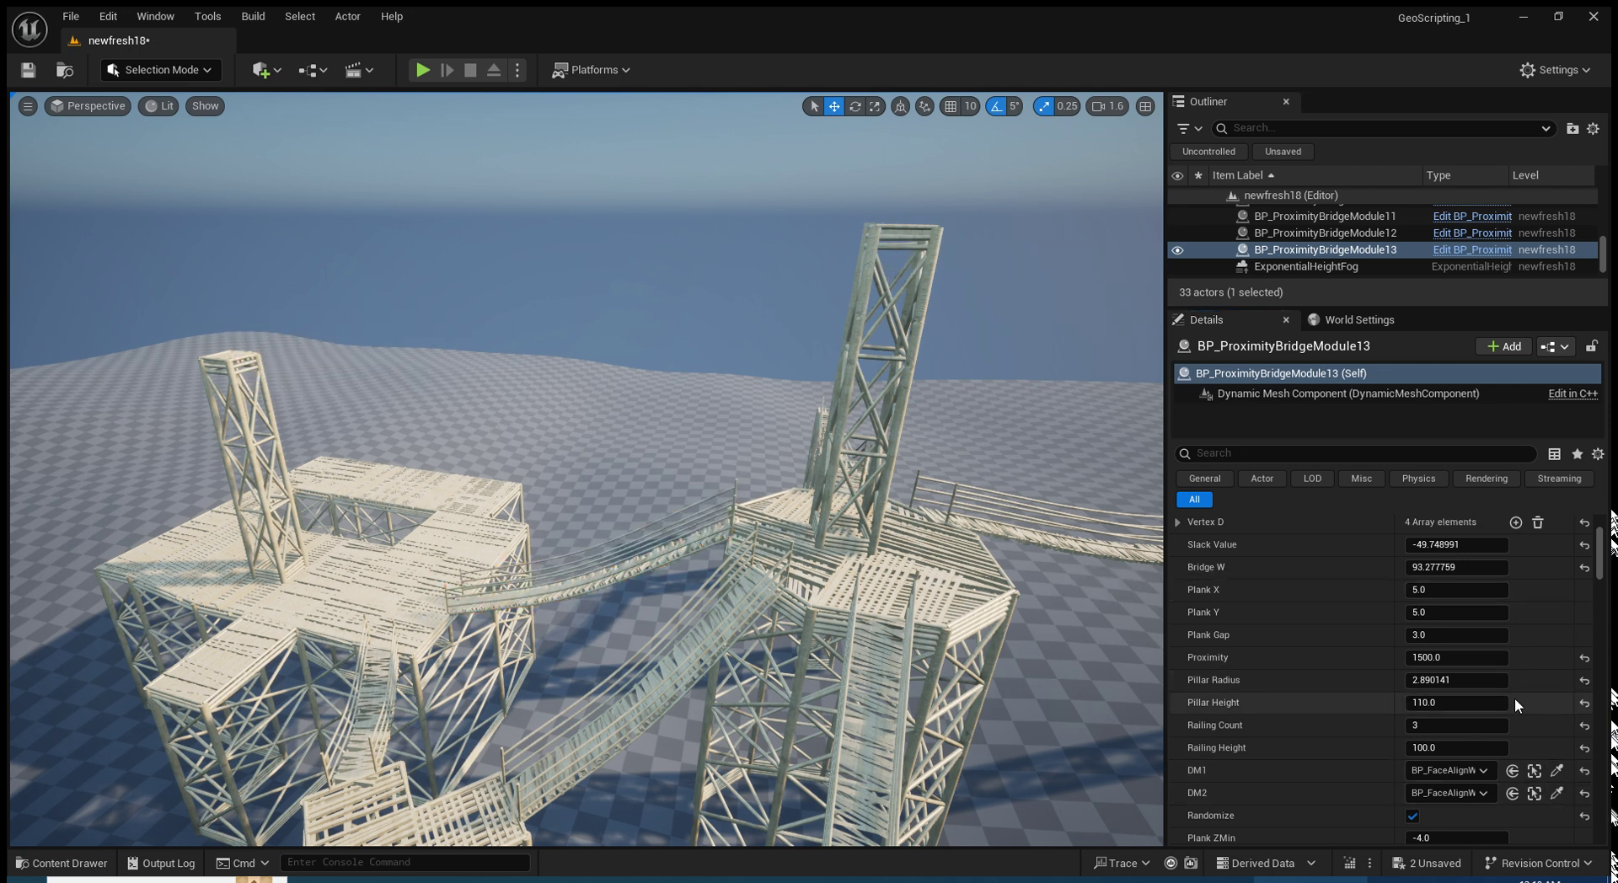
pyautogui.moveTo(1448, 657); pyautogui.dragTo(1484, 658)
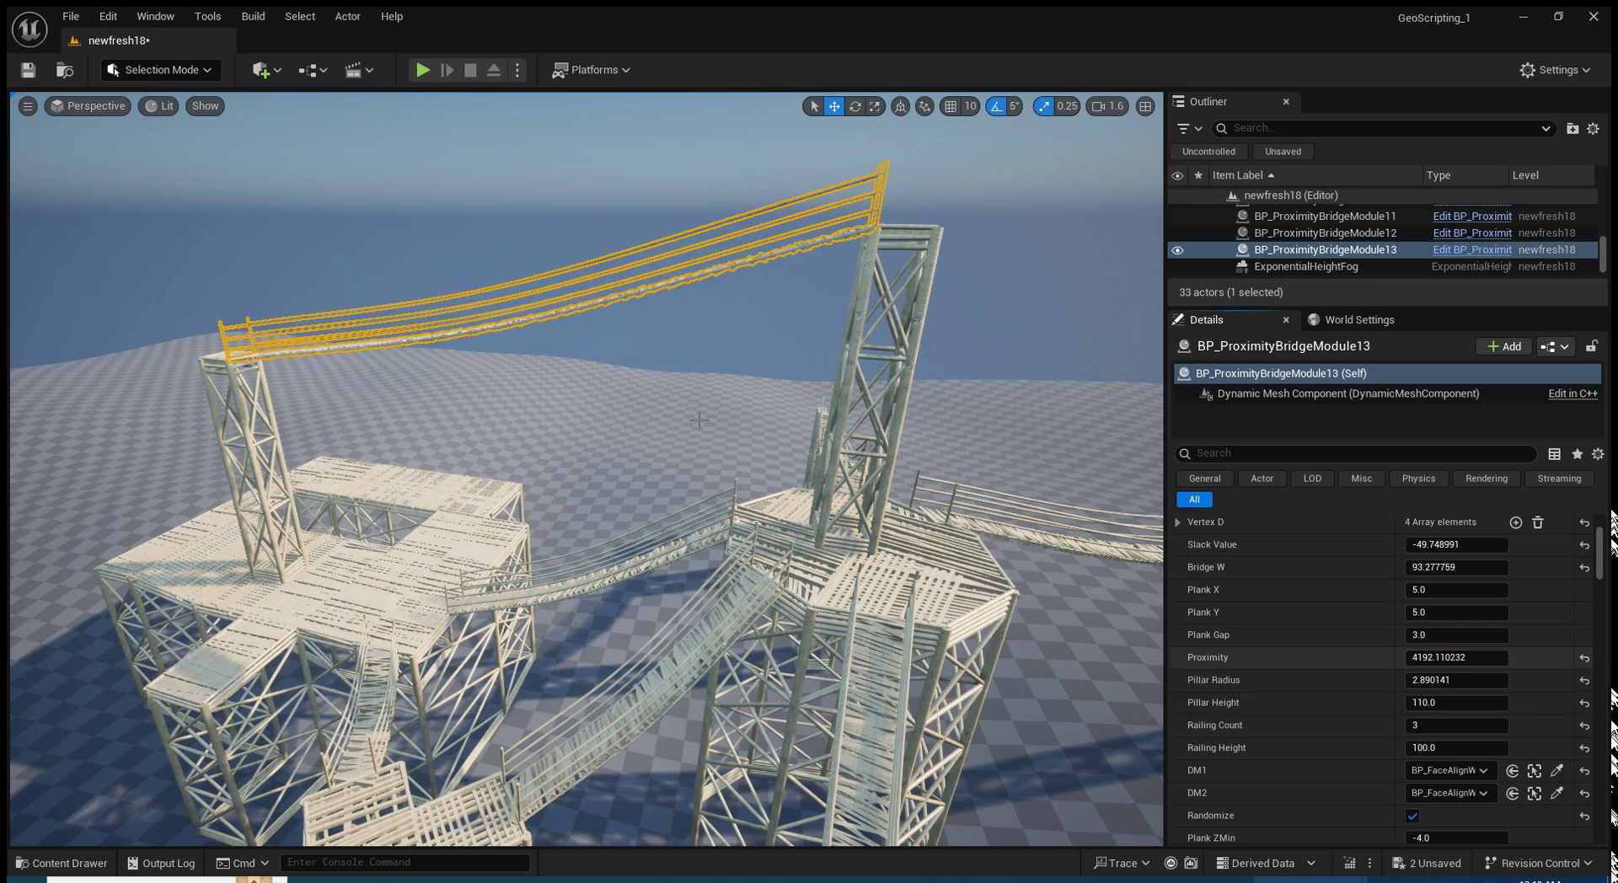
pyautogui.press('f')
pyautogui.moveTo(506, 374); pyautogui.dragTo(507, 374)
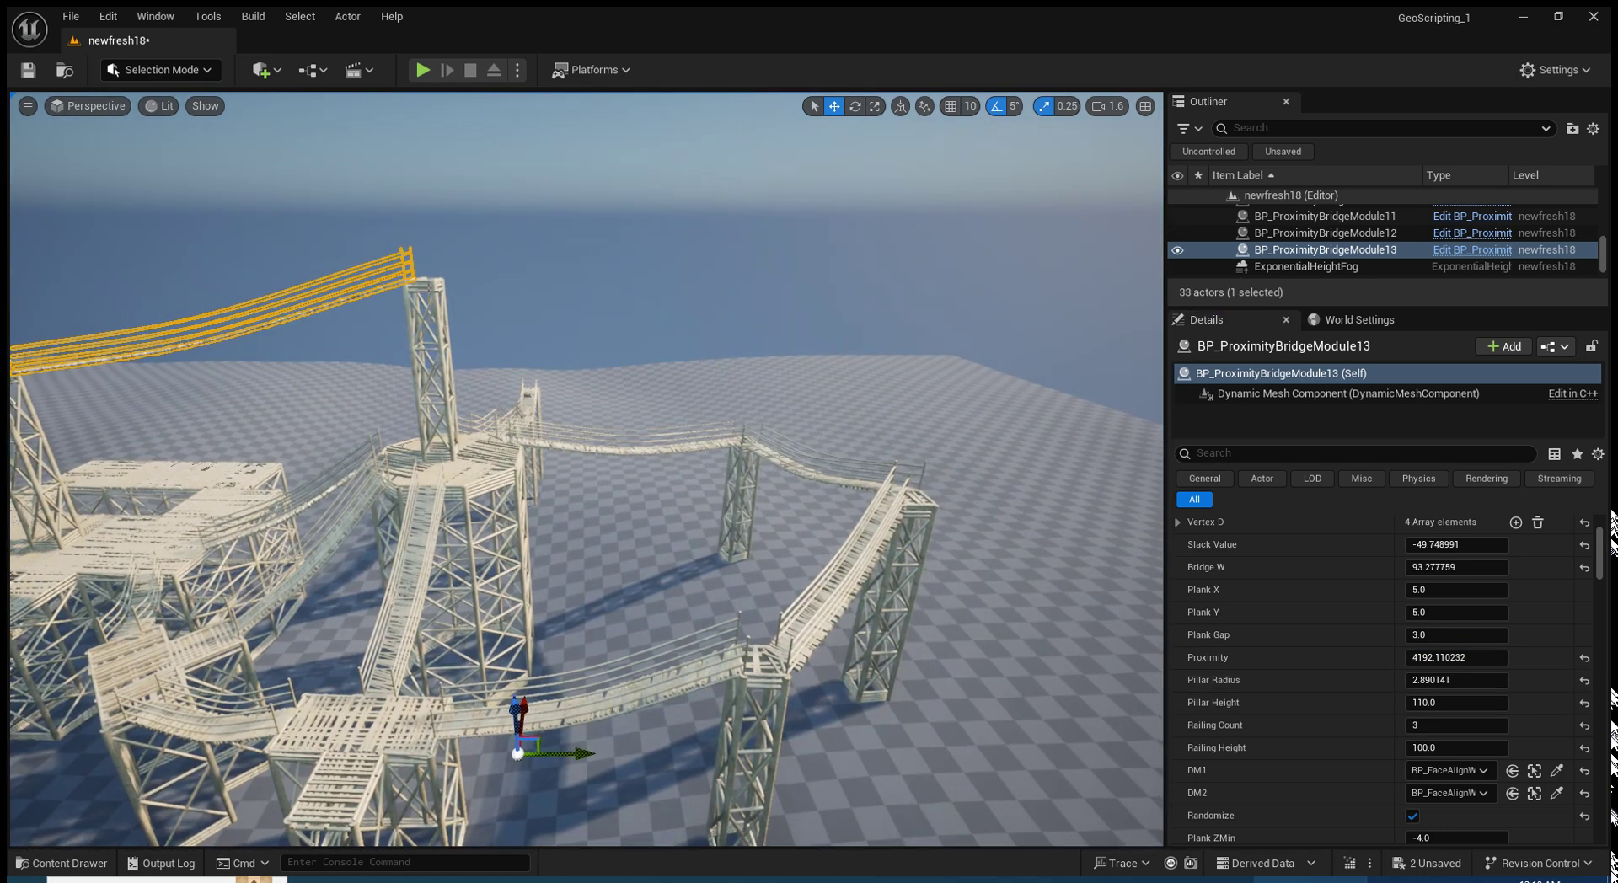
pyautogui.click(428, 362)
# Copy the tall pillar toward the front and lower it onto the platform
pyautogui.press('f')
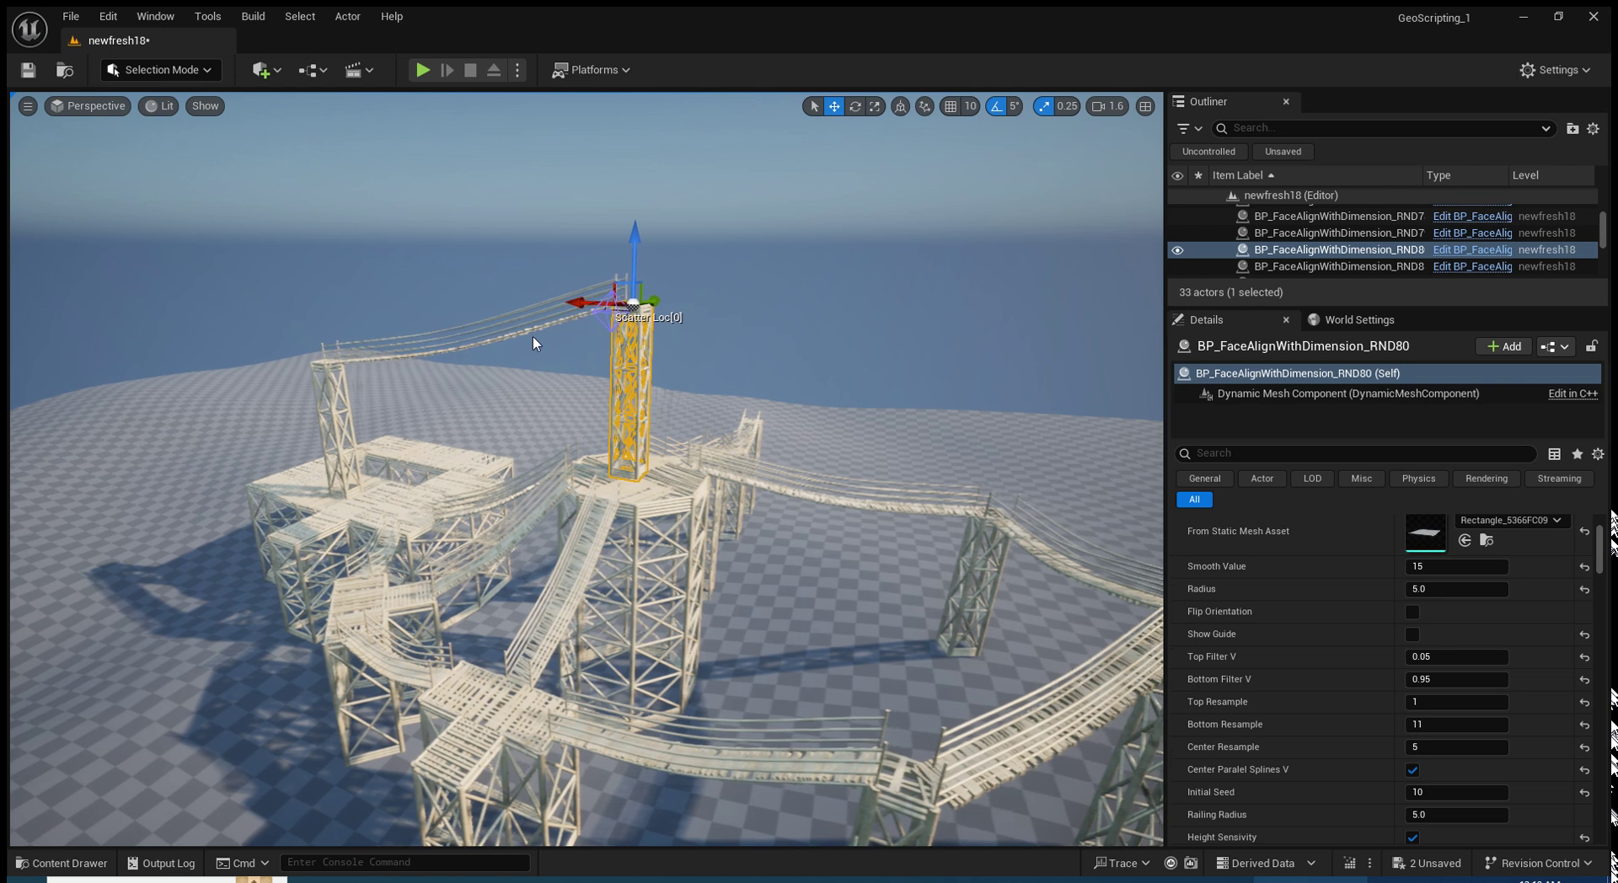
pyautogui.keyDown('alt'); pyautogui.moveTo(590, 302); pyautogui.dragTo(524, 649); pyautogui.keyUp('alt')
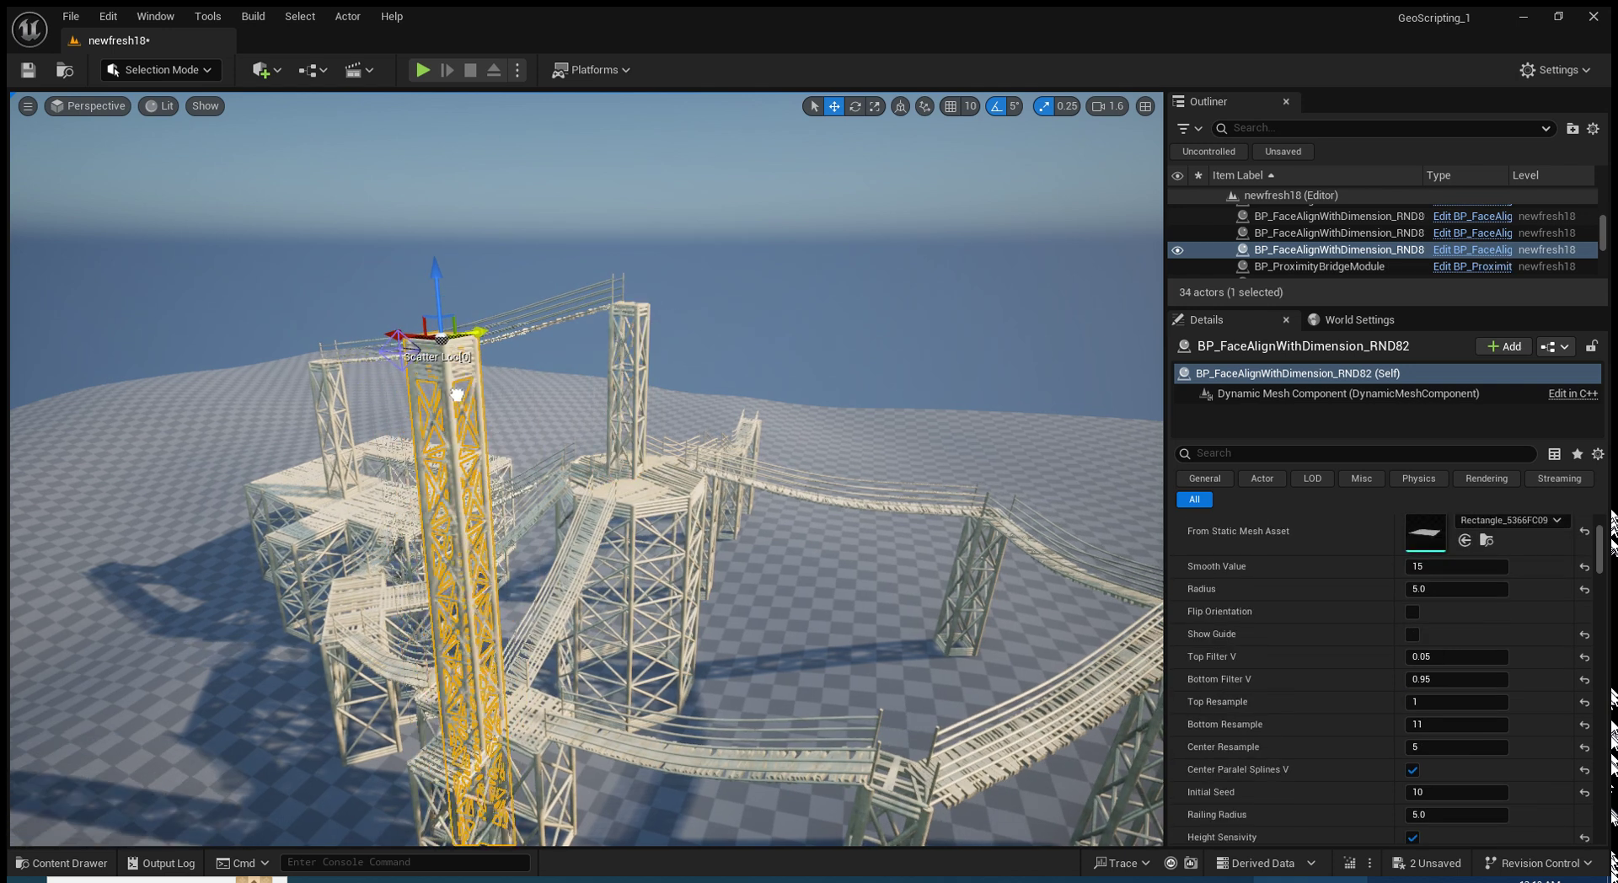
pyautogui.click(530, 712)
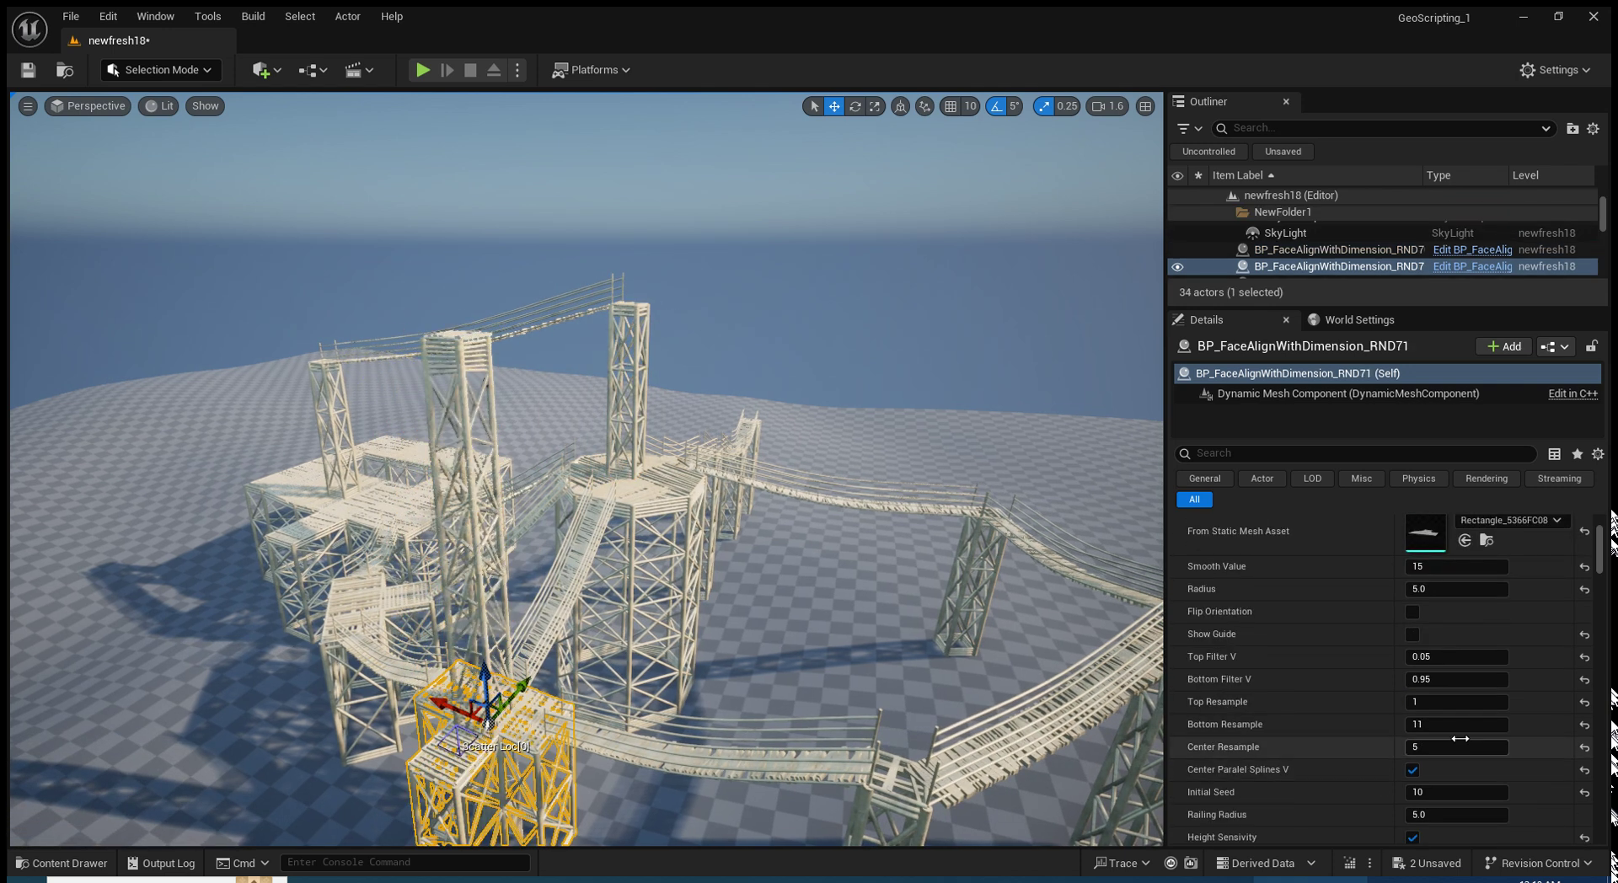
pyautogui.click(1412, 633)
pyautogui.click(466, 381)
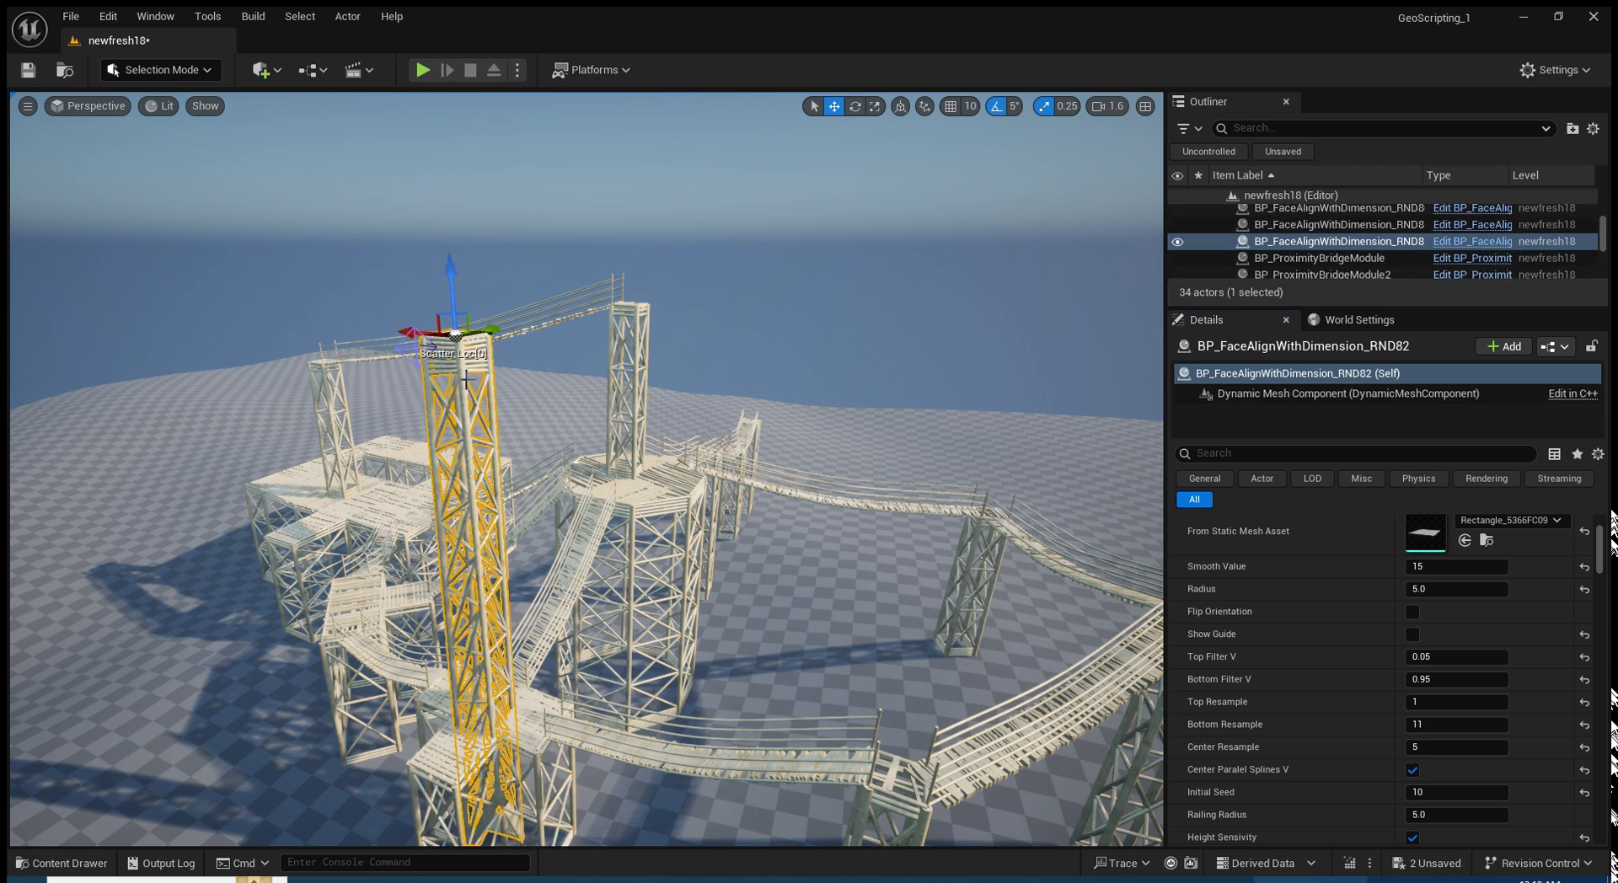
pyautogui.moveTo(413, 330); pyautogui.dragTo(411, 330)
pyautogui.moveTo(641, 366); pyautogui.dragTo(640, 253)
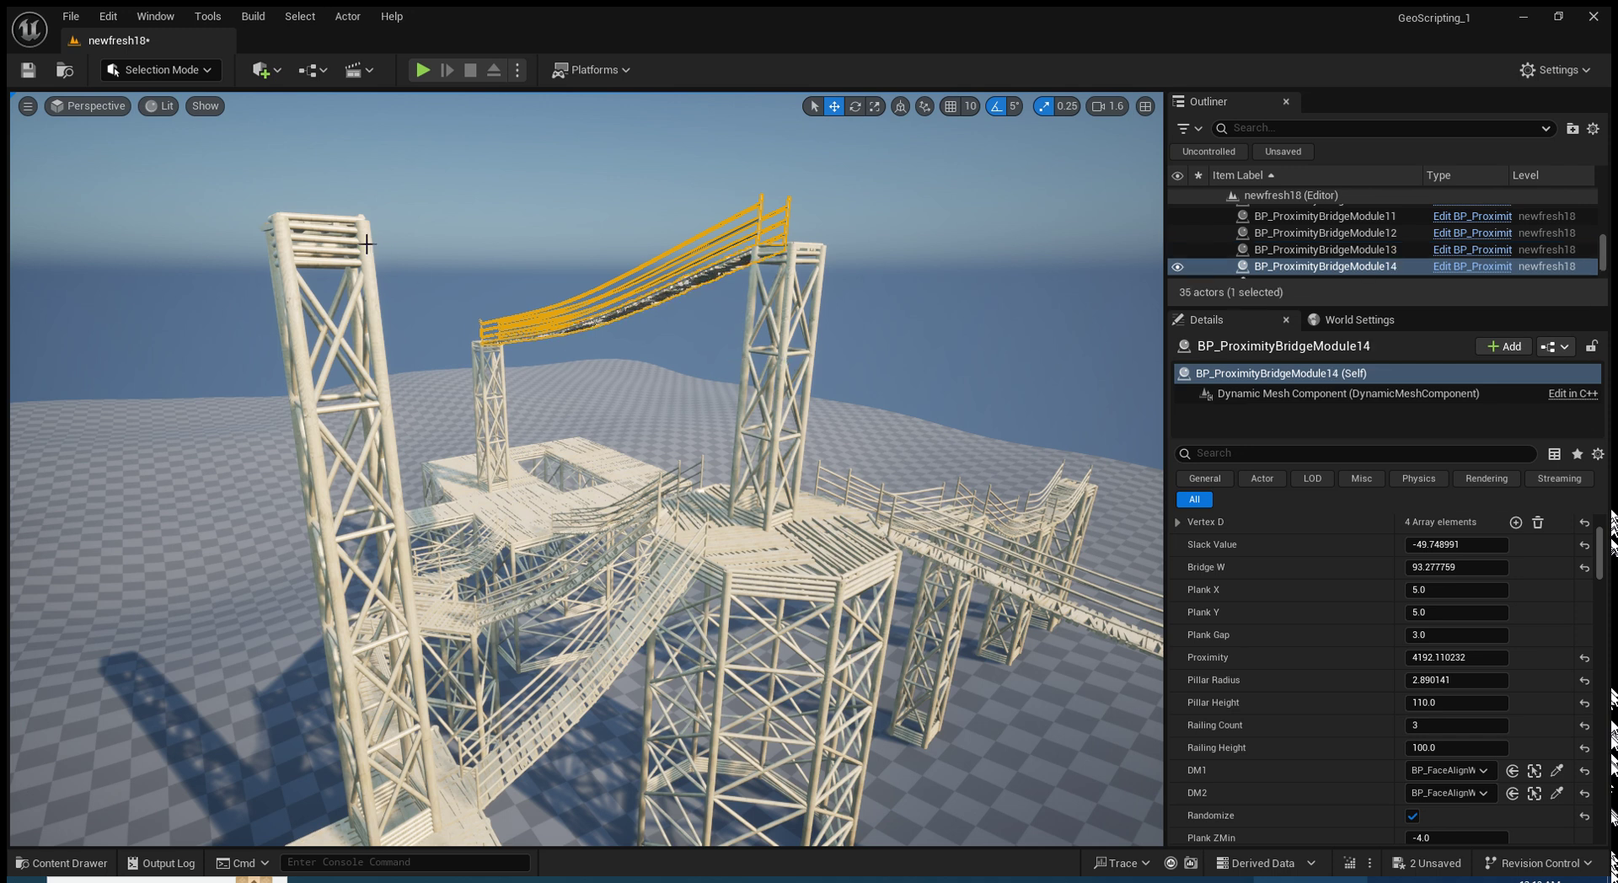
pyautogui.click(366, 244)
pyautogui.moveTo(308, 172); pyautogui.dragTo(336, 380)
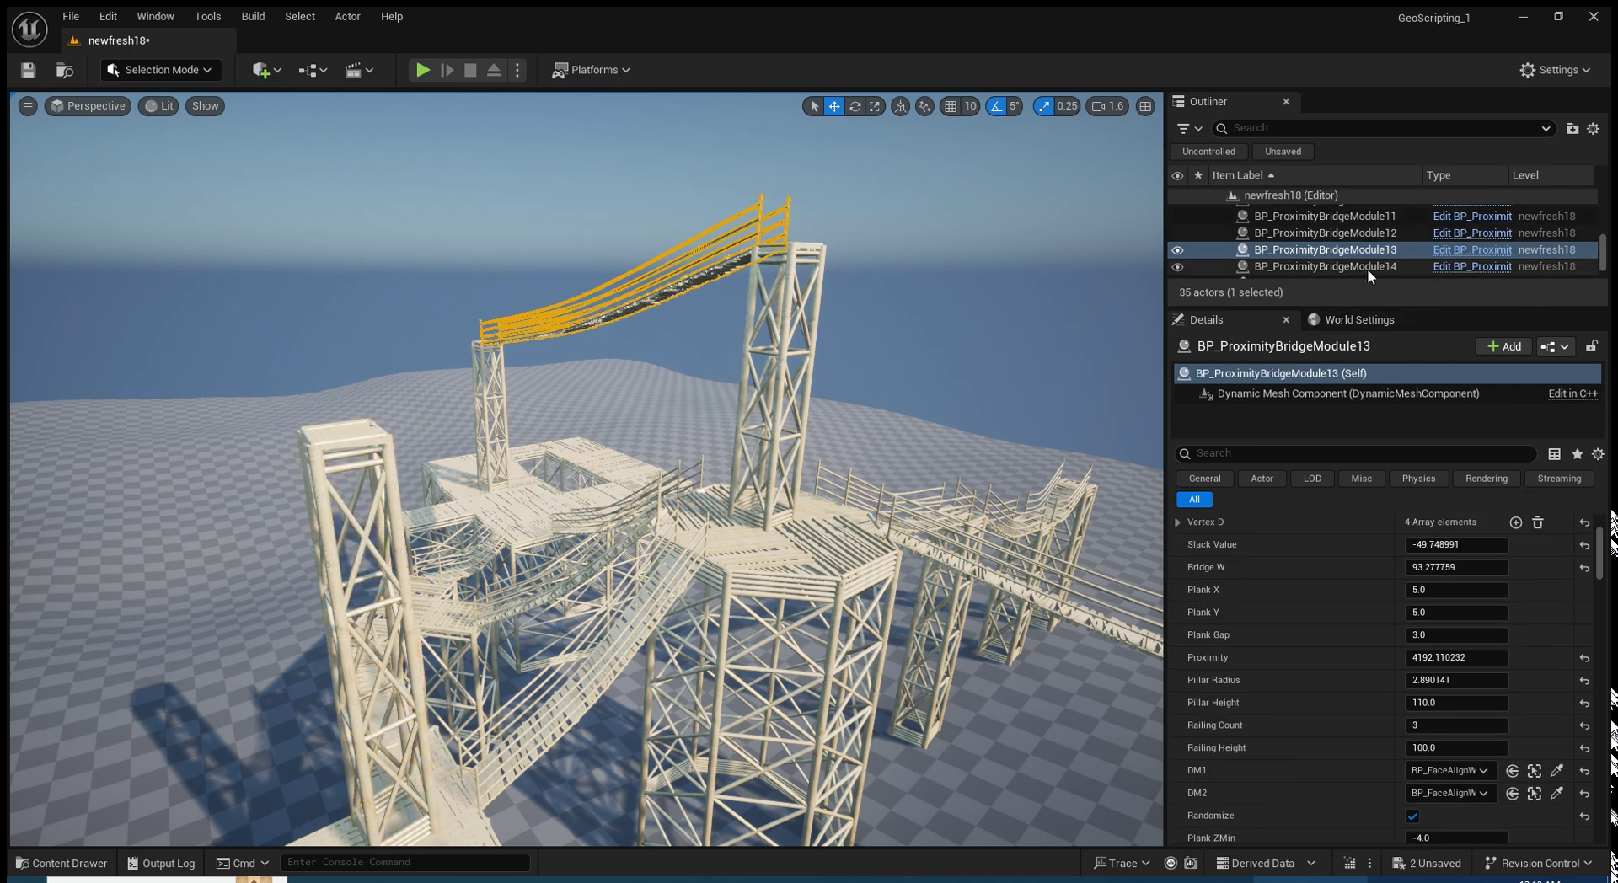
# Attach the newest bridge, BP_ProximityBridgeModule14, to the lowered pillar
pyautogui.click(1368, 270)
pyautogui.click(1557, 770)
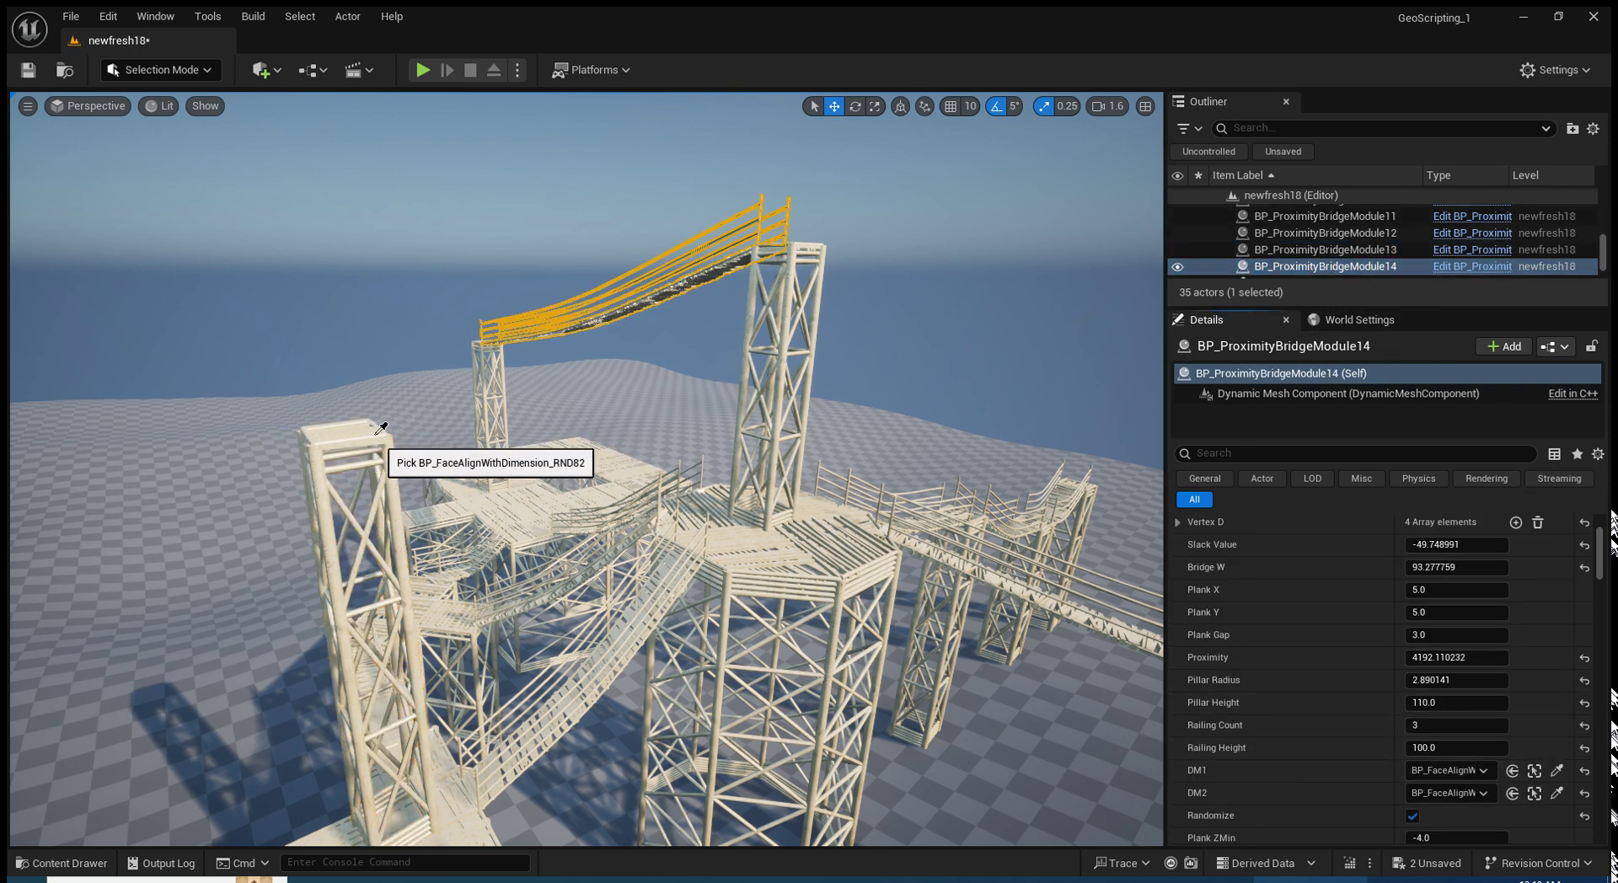
pyautogui.click(381, 428)
pyautogui.moveTo(381, 429)
pyautogui.mouseDown(button='right')
pyautogui.moveTo(540, 396)
pyautogui.moveTo(689, 336)
pyautogui.mouseUp(button='right')
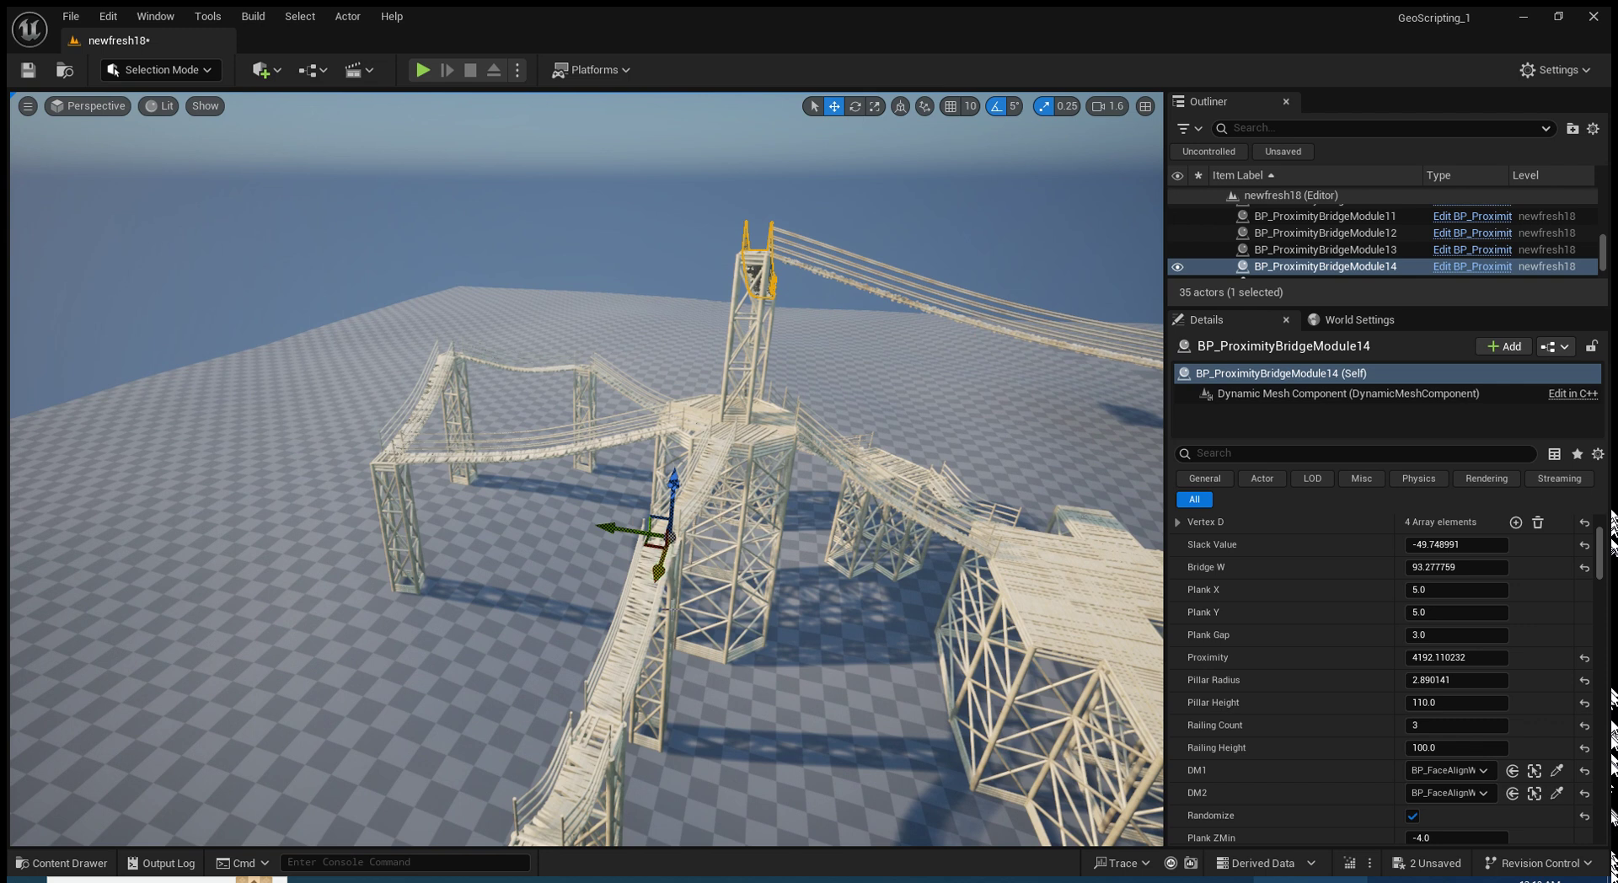
# Duplicate the scaffold pillar to the left and link it with BP_ProximityBridgeModule15
pyautogui.click(667, 618)
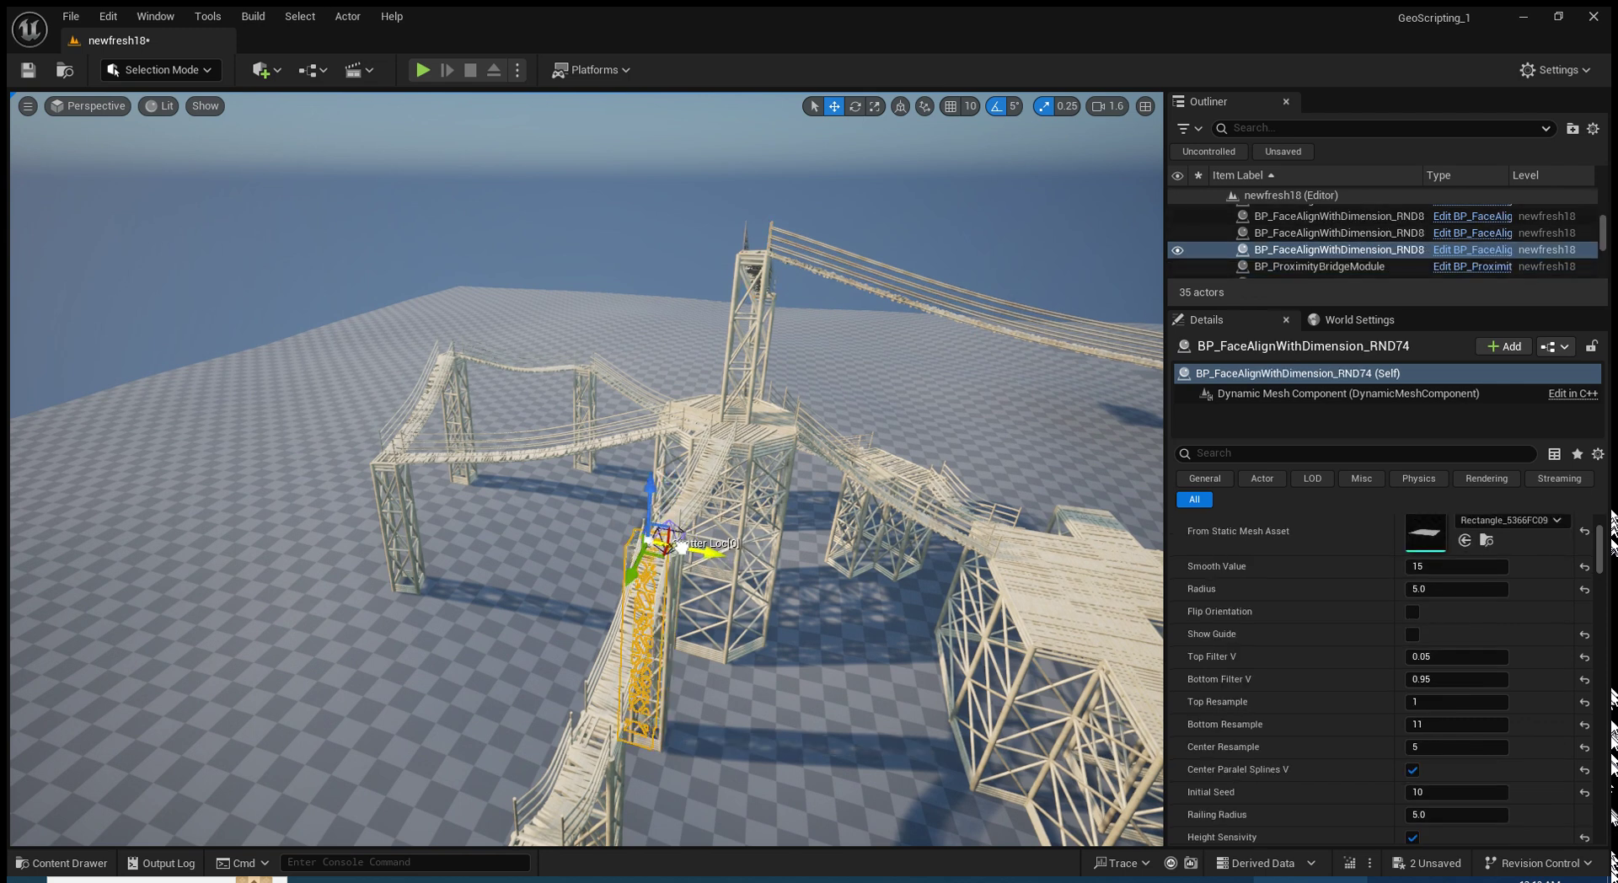
pyautogui.moveTo(672, 533)
pyautogui.keyDown('alt'); pyautogui.mouseDown()
pyautogui.moveTo(506, 426)
pyautogui.moveTo(513, 351)
pyautogui.mouseUp(); pyautogui.keyUp('alt')
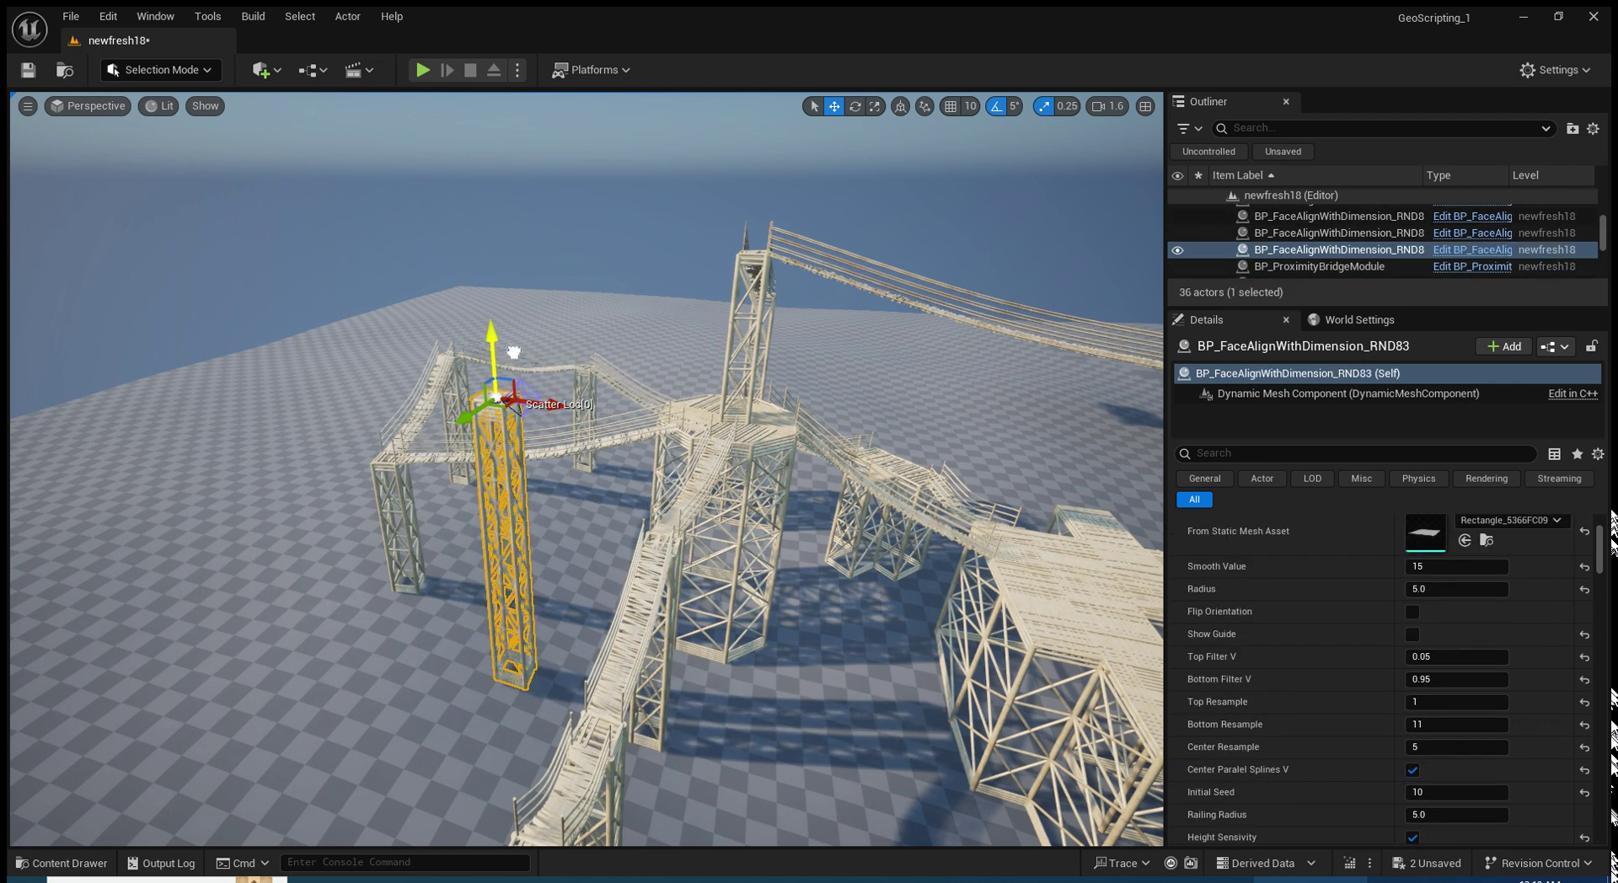
pyautogui.click(797, 262)
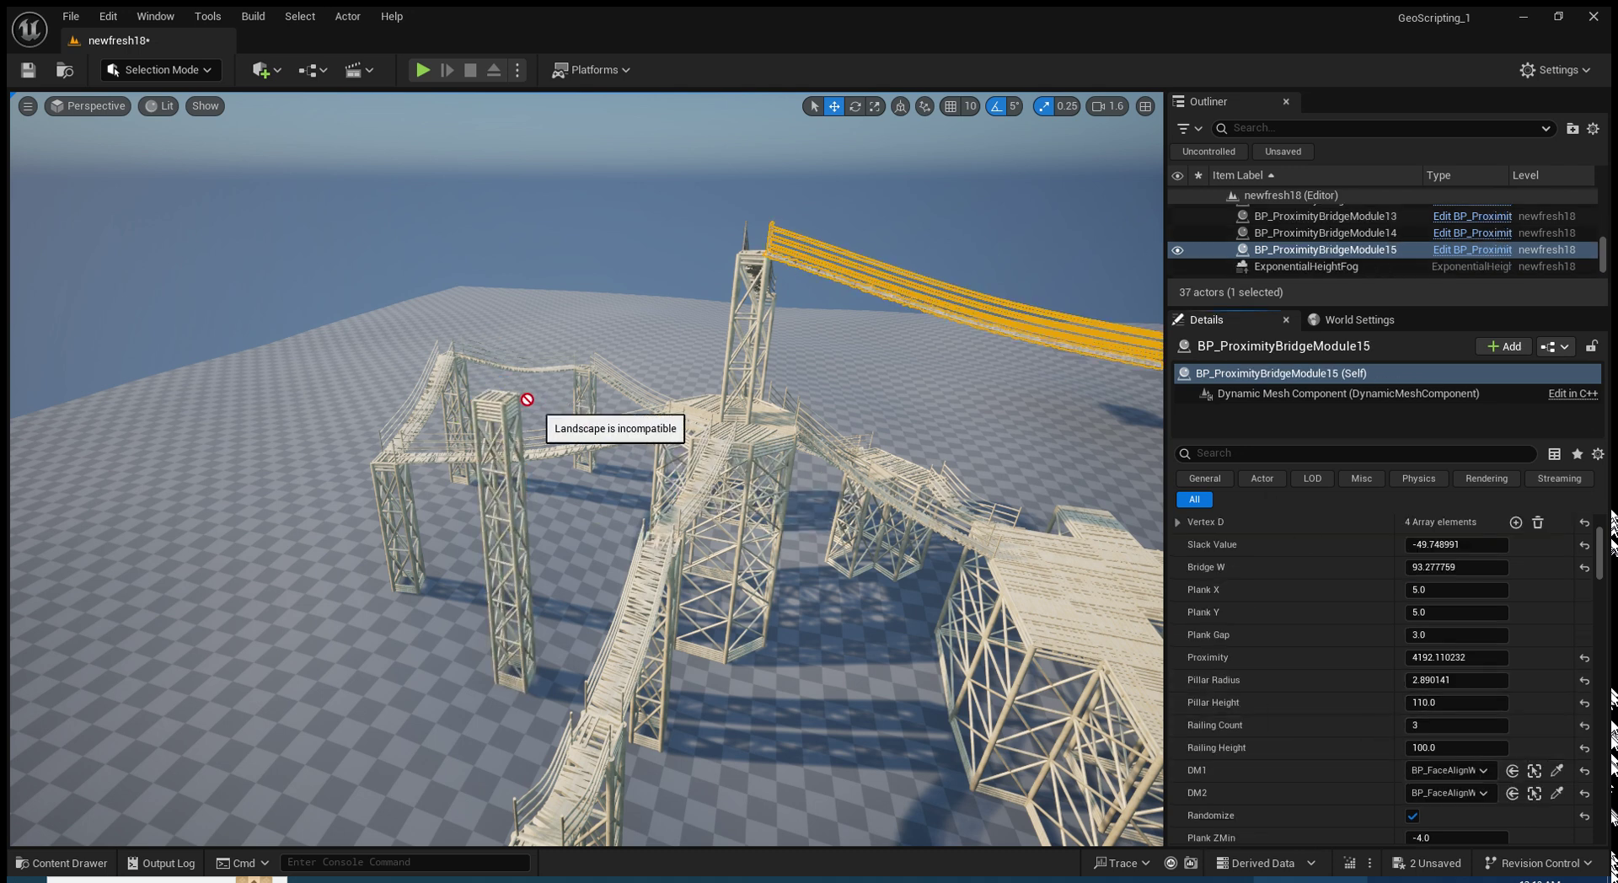
pyautogui.moveTo(517, 390); pyautogui.dragTo(692, 251, button='right')
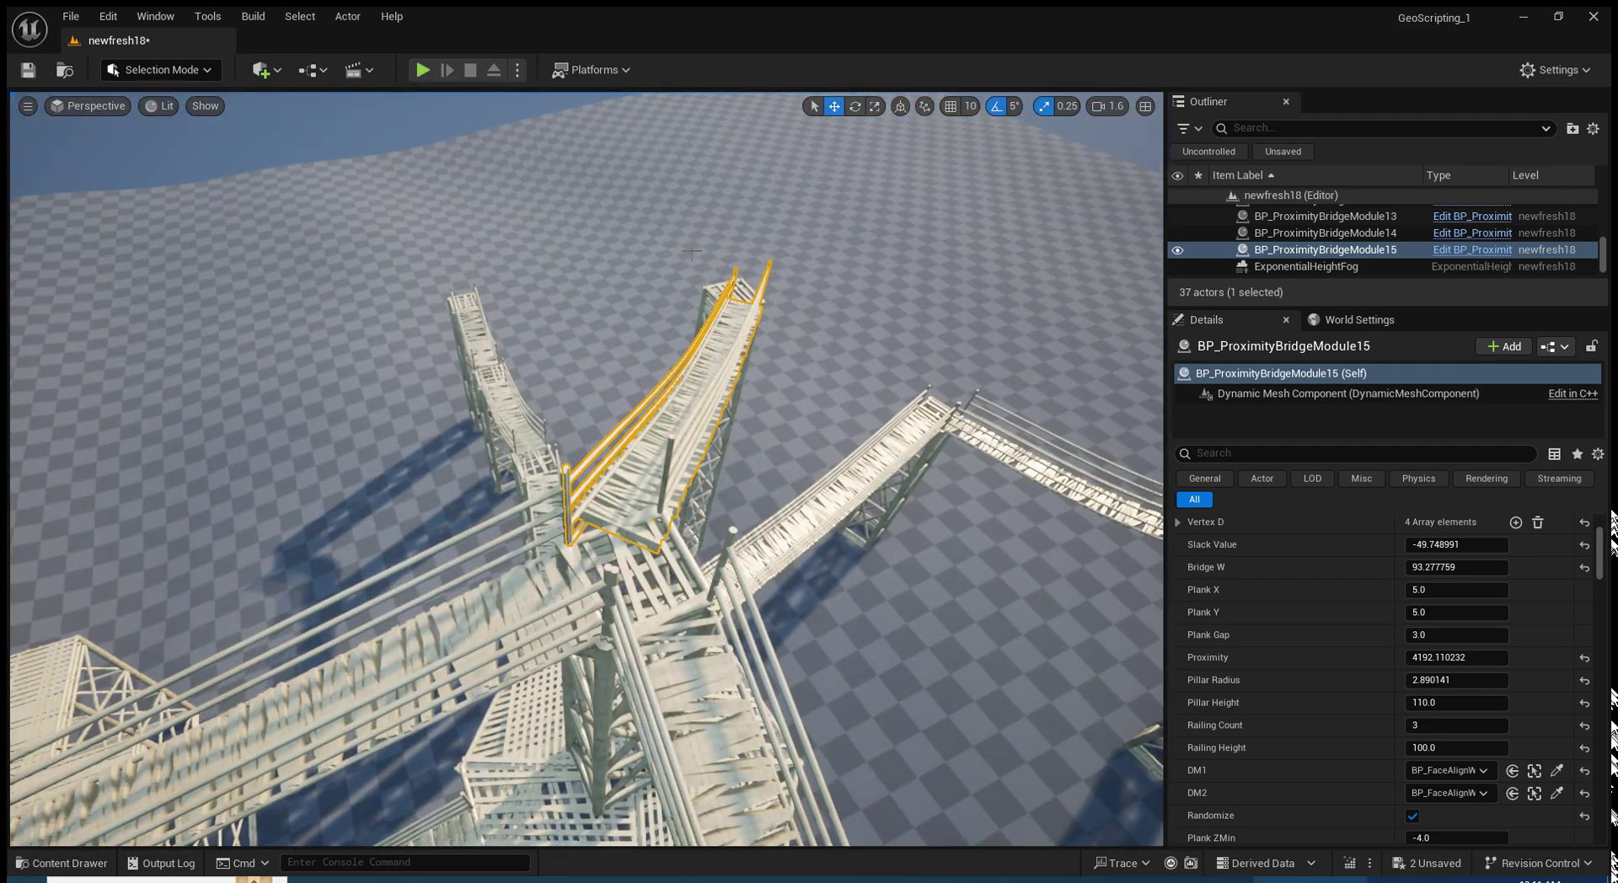
pyautogui.click(717, 293)
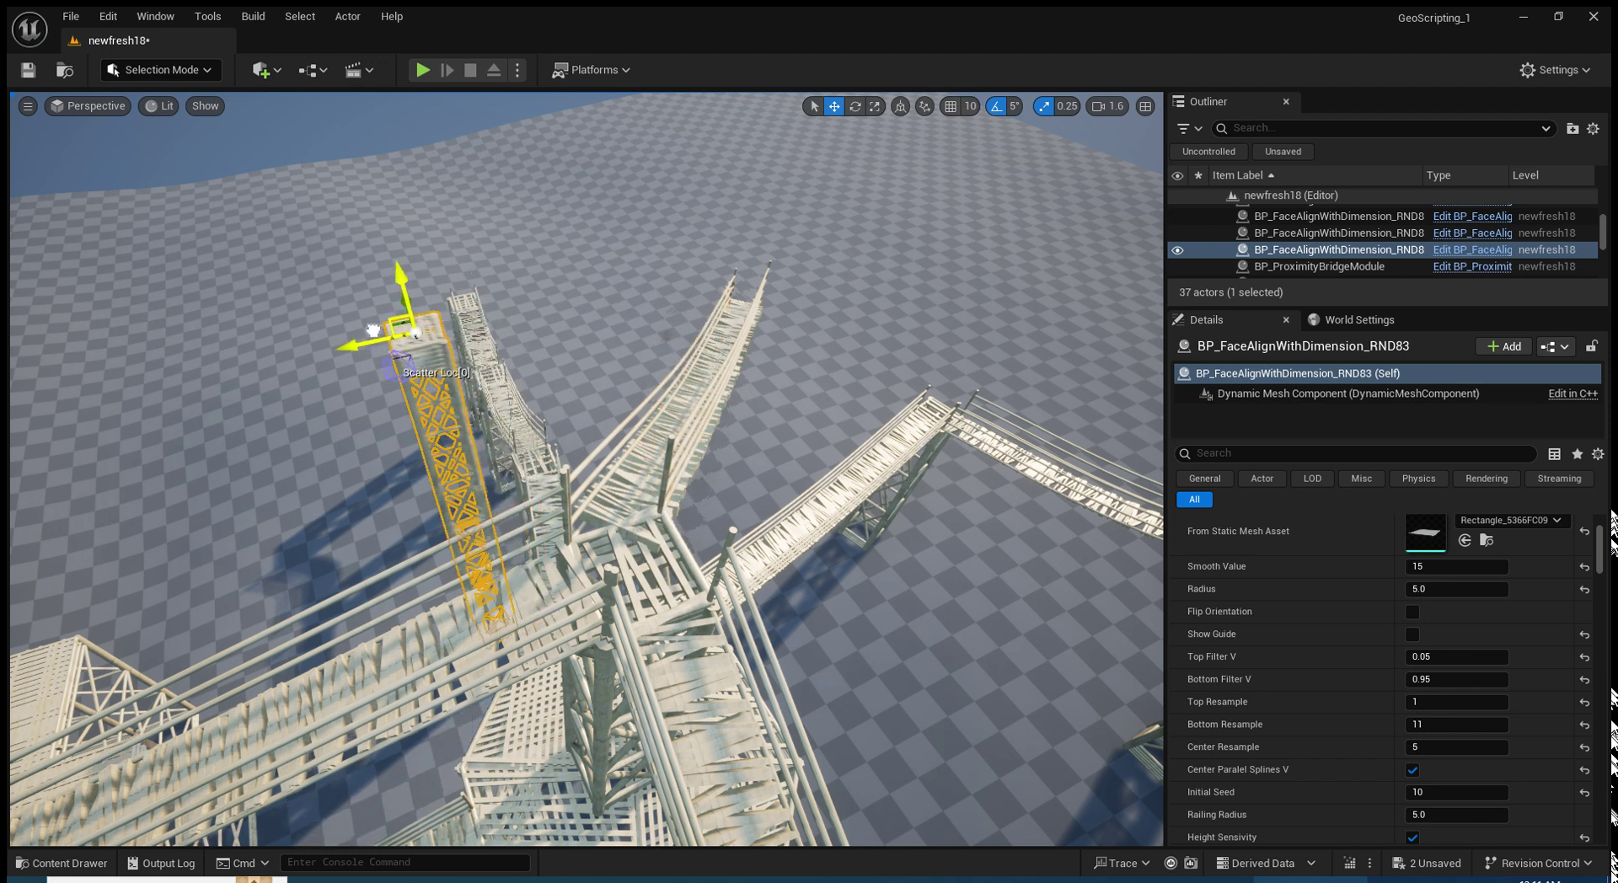
pyautogui.click(649, 430)
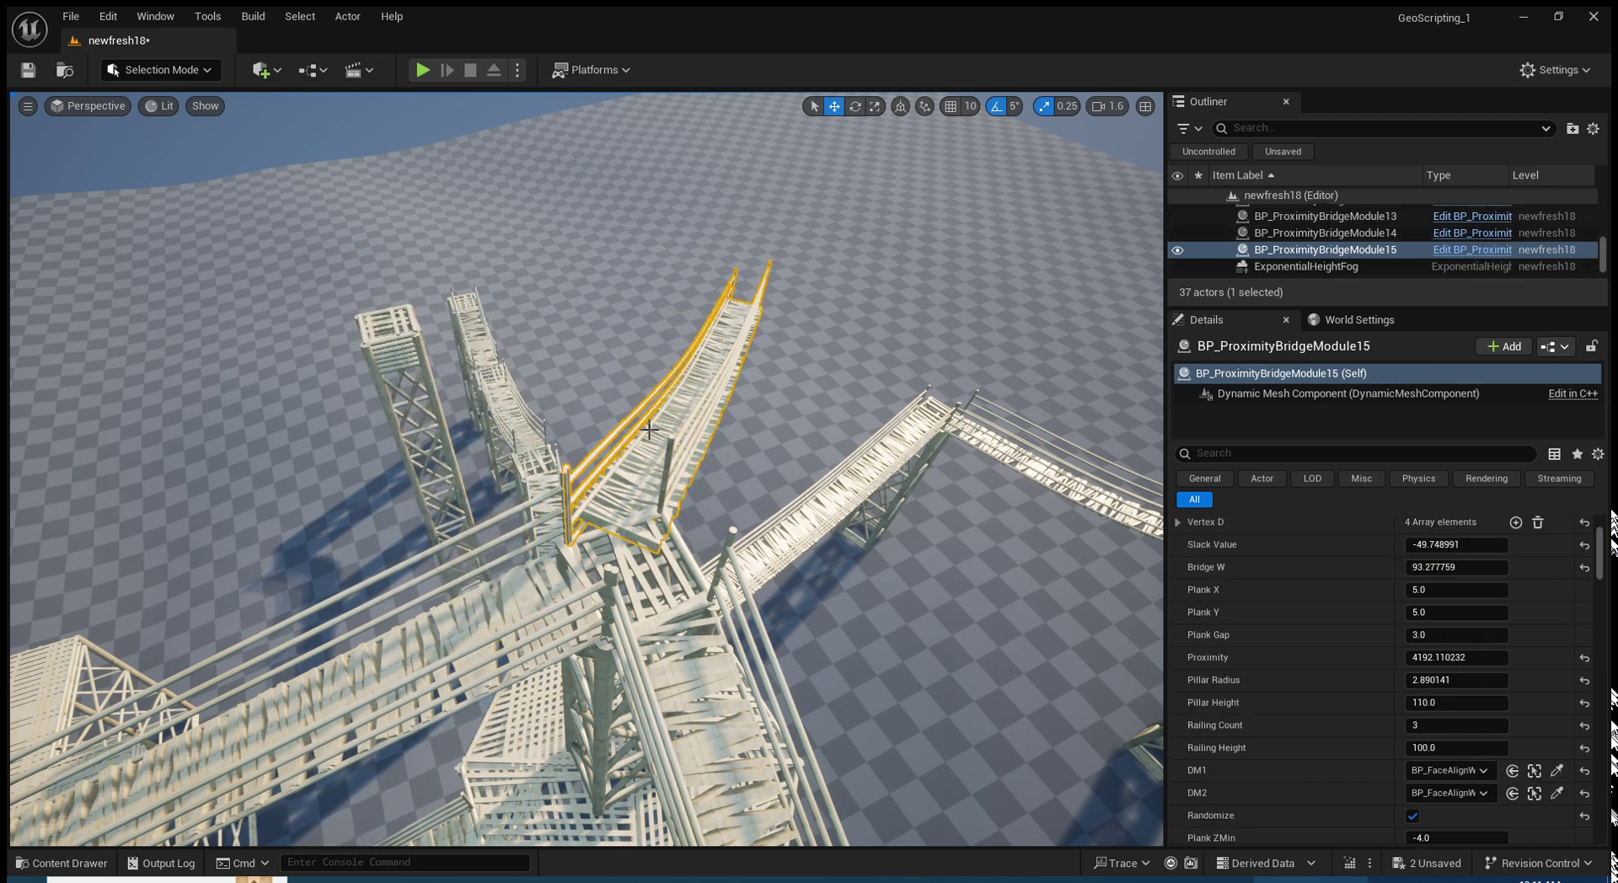
pyautogui.moveTo(649, 430); pyautogui.dragTo(736, 503, button='right')
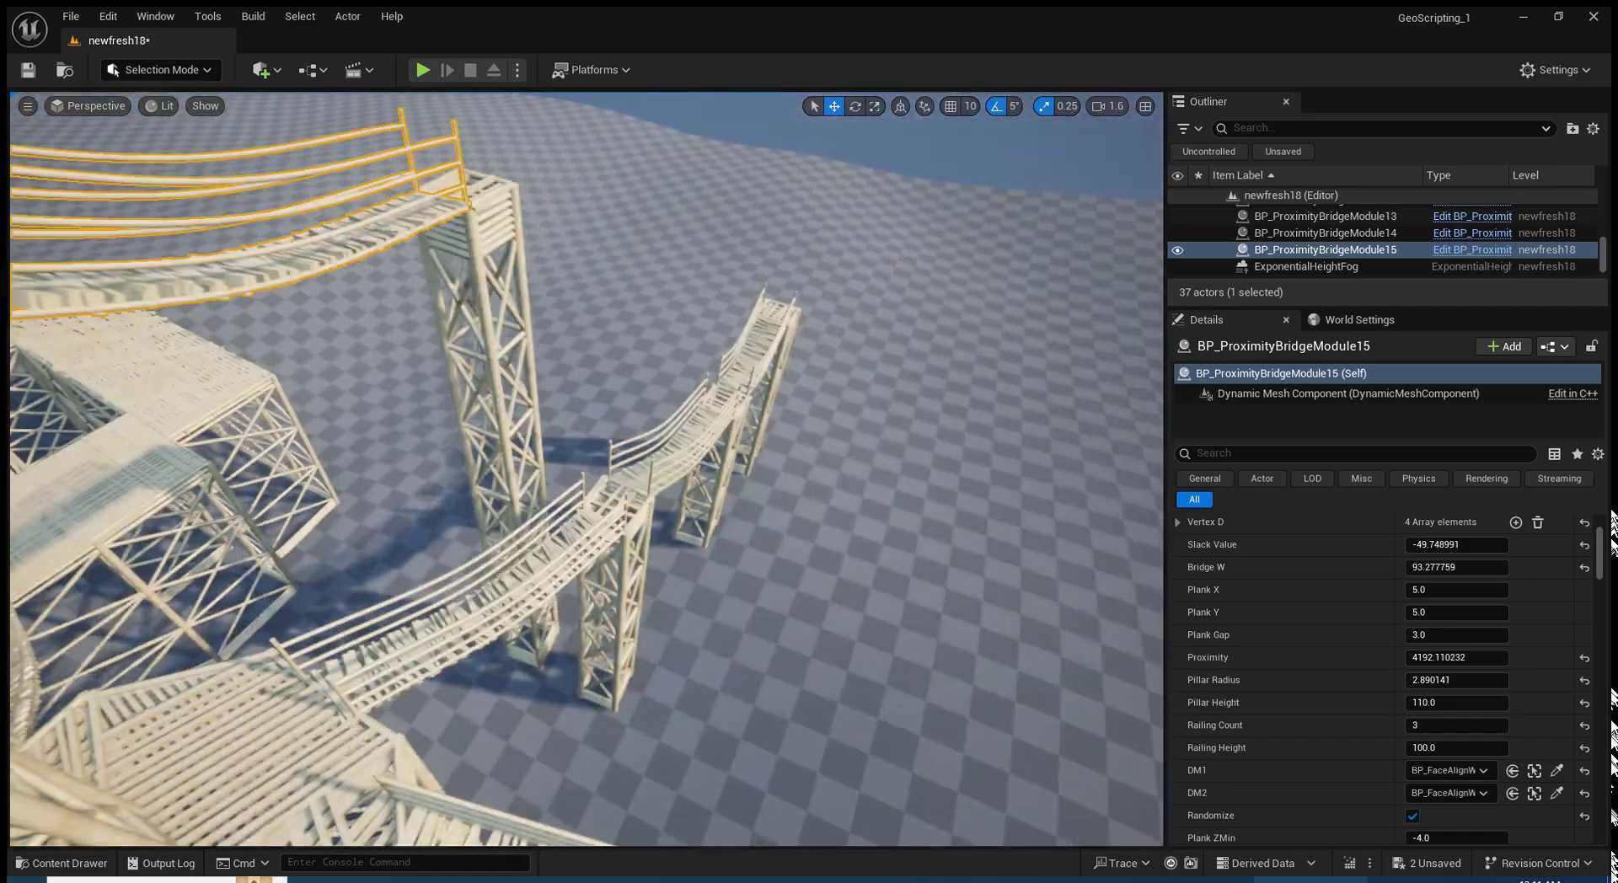
pyautogui.moveTo(736, 502); pyautogui.dragTo(736, 405, button='right')
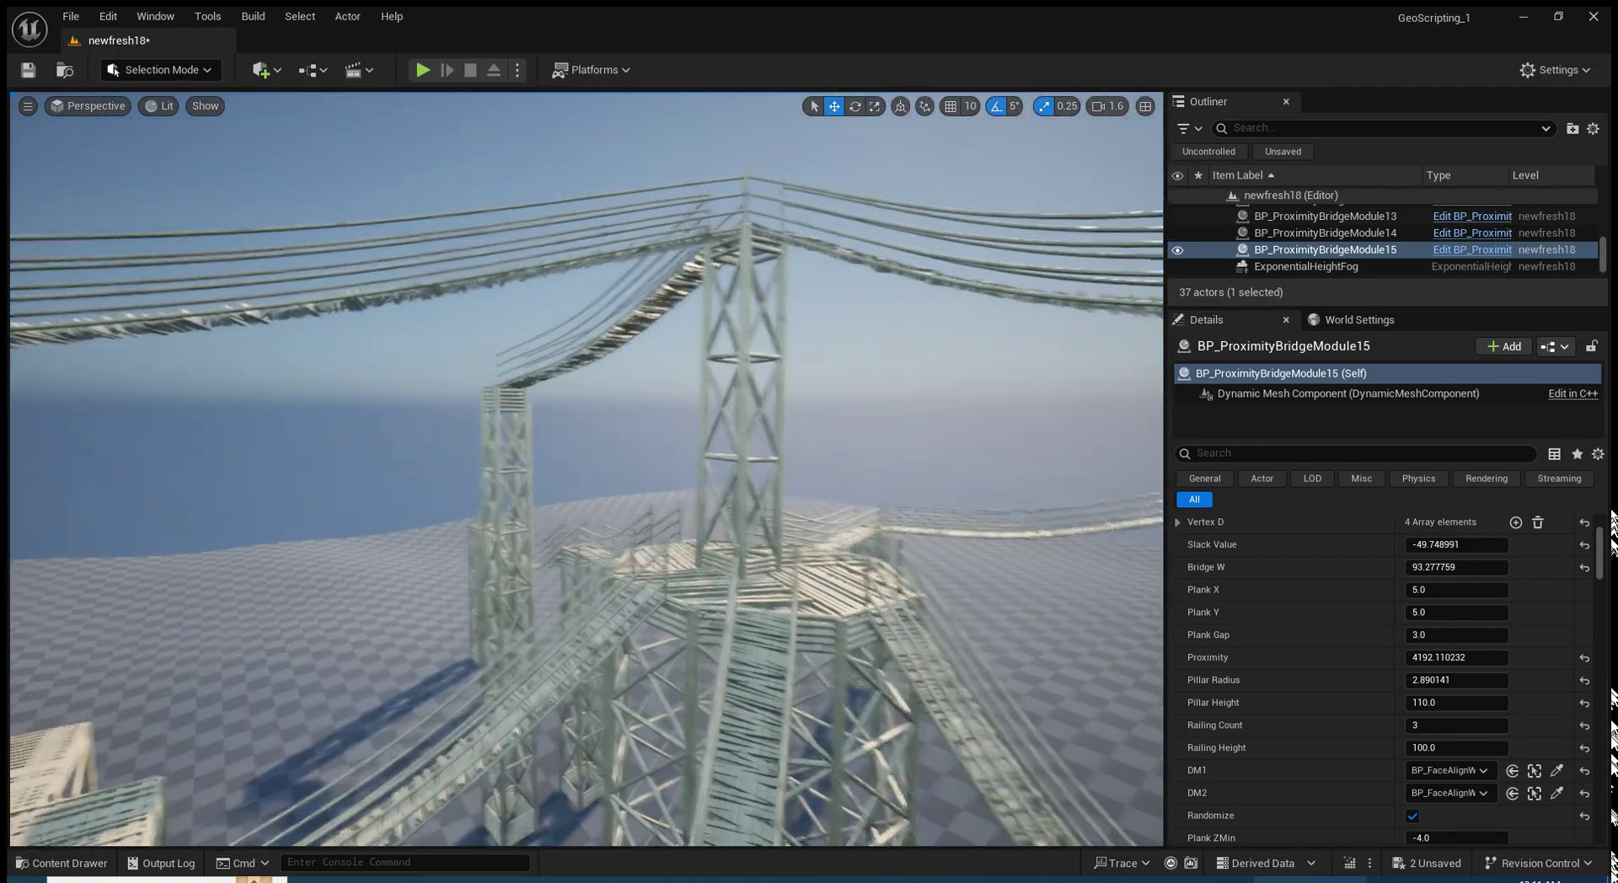
# Select the 14 FaceAlignWithDimension tower actors in the Outliner and scroll Details to Lights
pyautogui.scroll(2, 1357, 266)
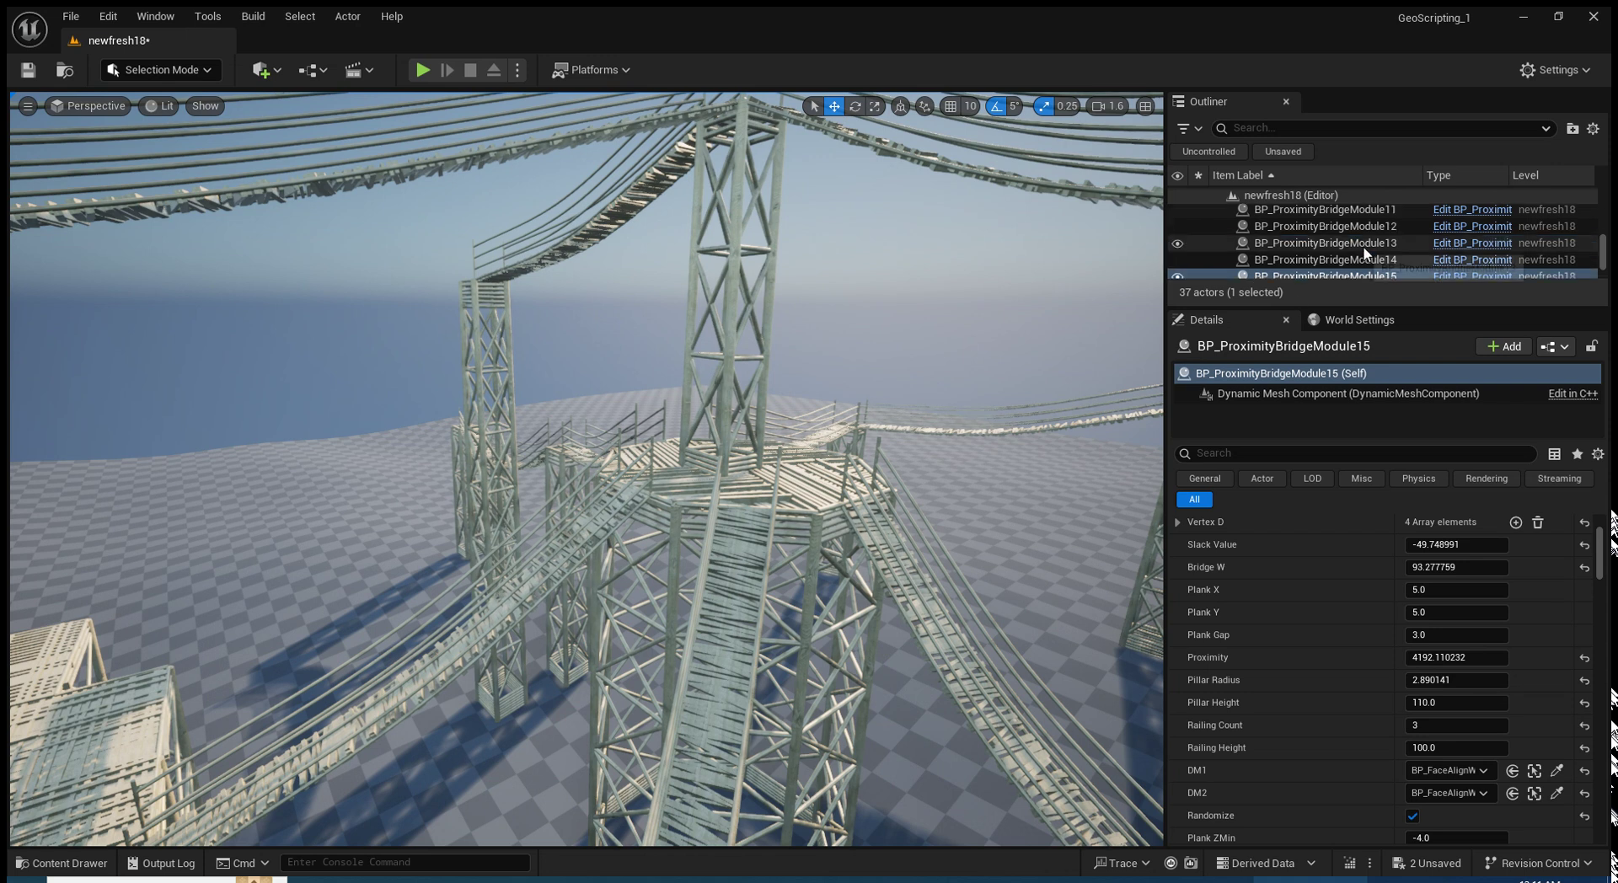
pyautogui.scroll(2, 1373, 252)
pyautogui.scroll(2, 1379, 251)
pyautogui.scroll(2, 1381, 254)
pyautogui.scroll(2, 1380, 252)
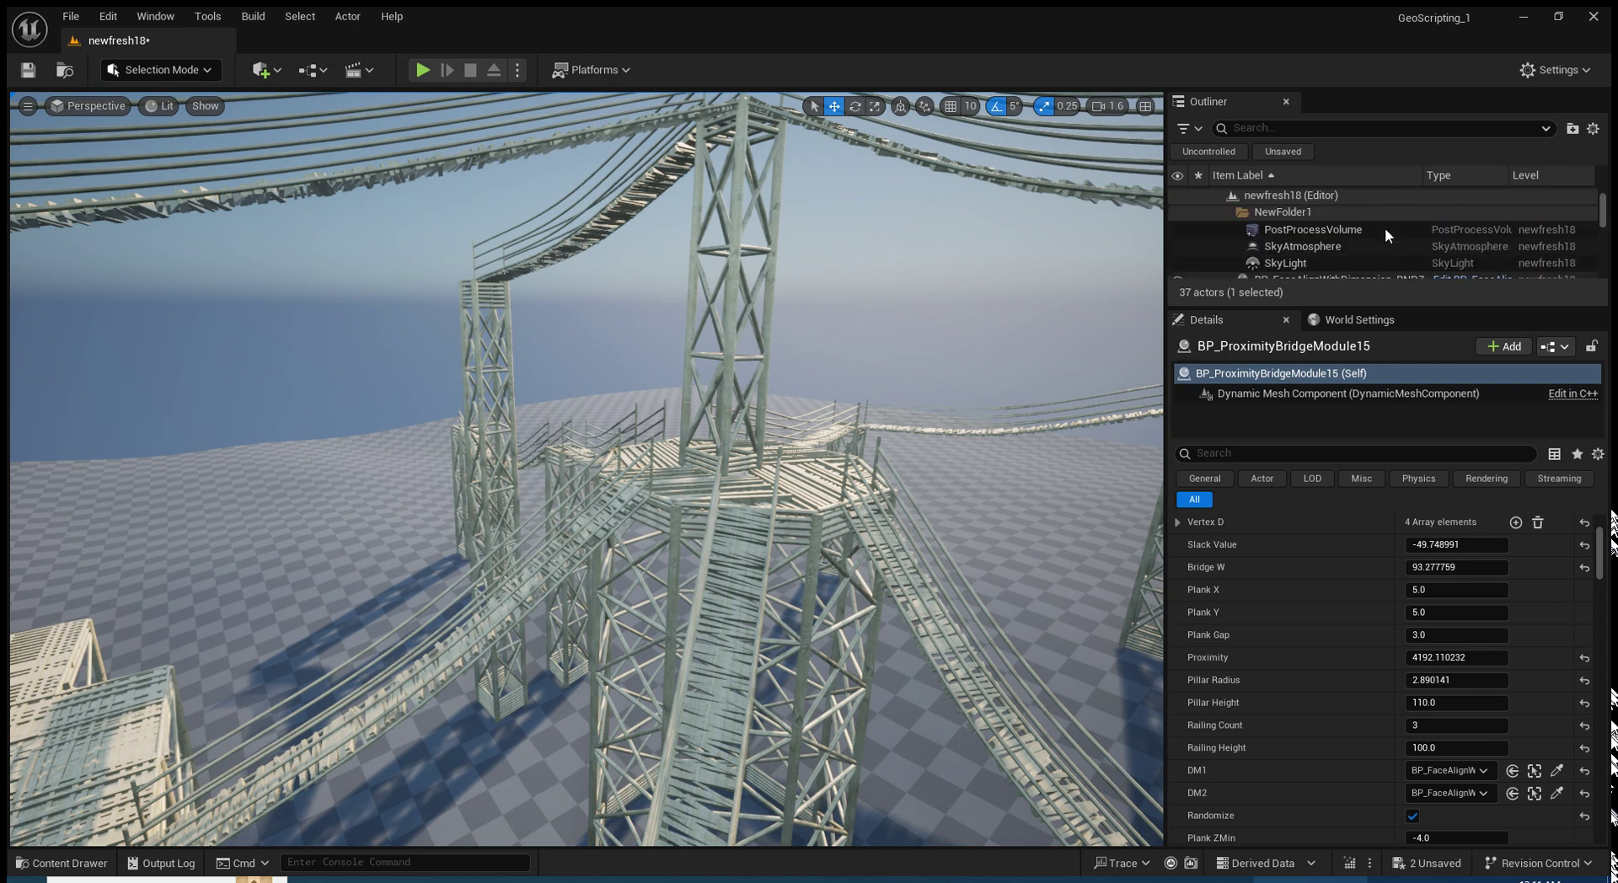
pyautogui.scroll(2, 1388, 270)
pyautogui.click(1388, 255)
pyautogui.scroll(-2, 1399, 255)
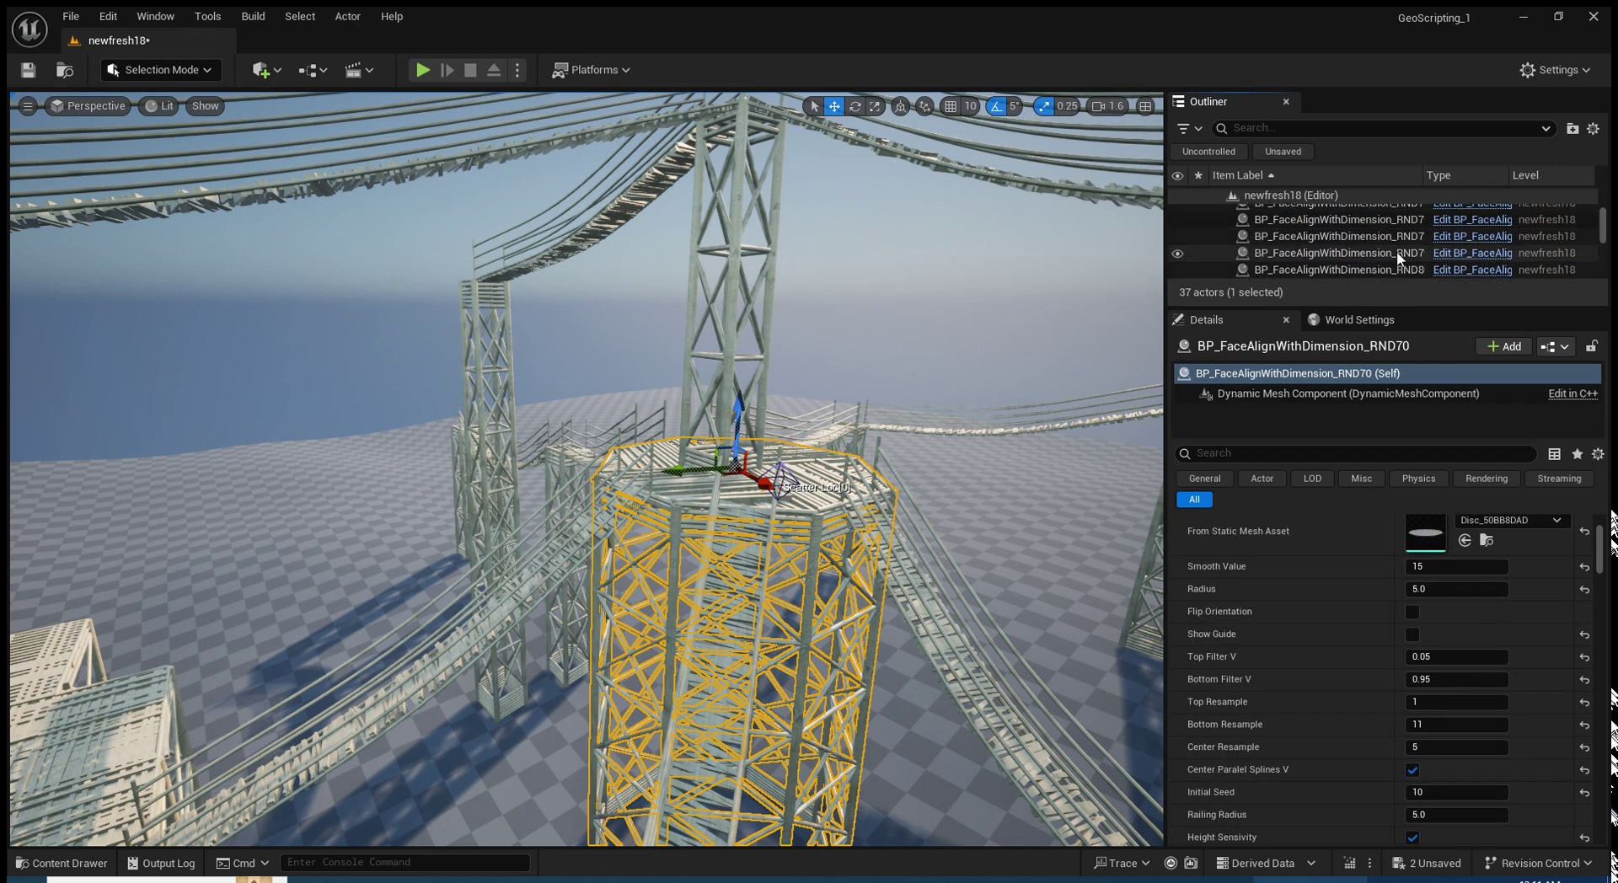
pyautogui.scroll(-1, 1414, 256)
pyautogui.scroll(-1, 1419, 255)
pyautogui.keyDown('shift'); pyautogui.click(1410, 214); pyautogui.keyUp('shift')
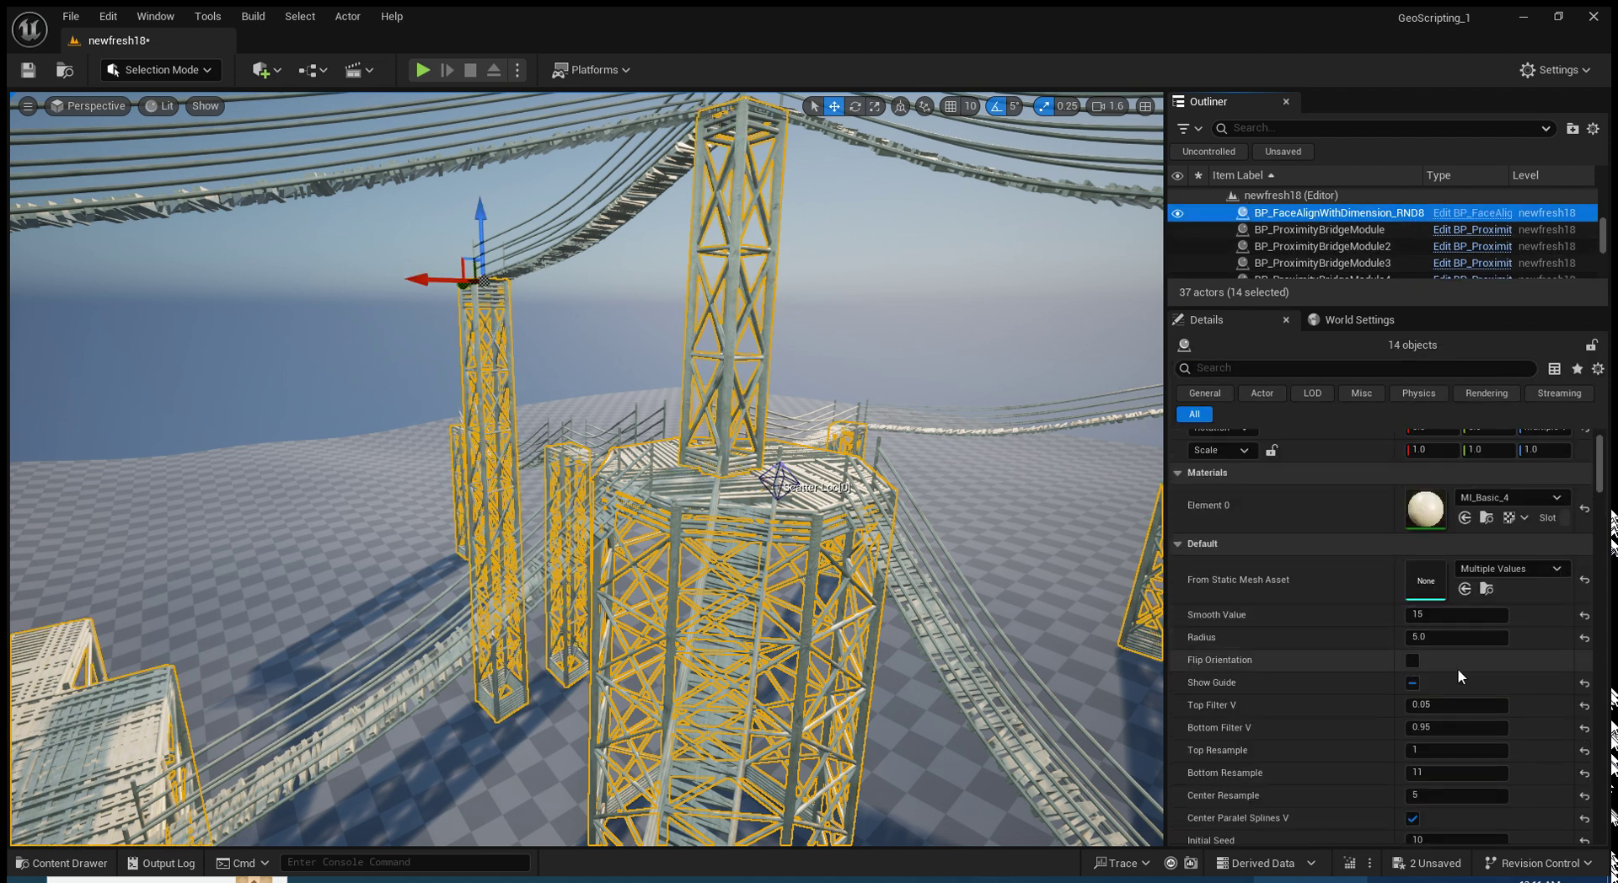
pyautogui.scroll(-3, 1441, 691)
pyautogui.scroll(-3, 1441, 692)
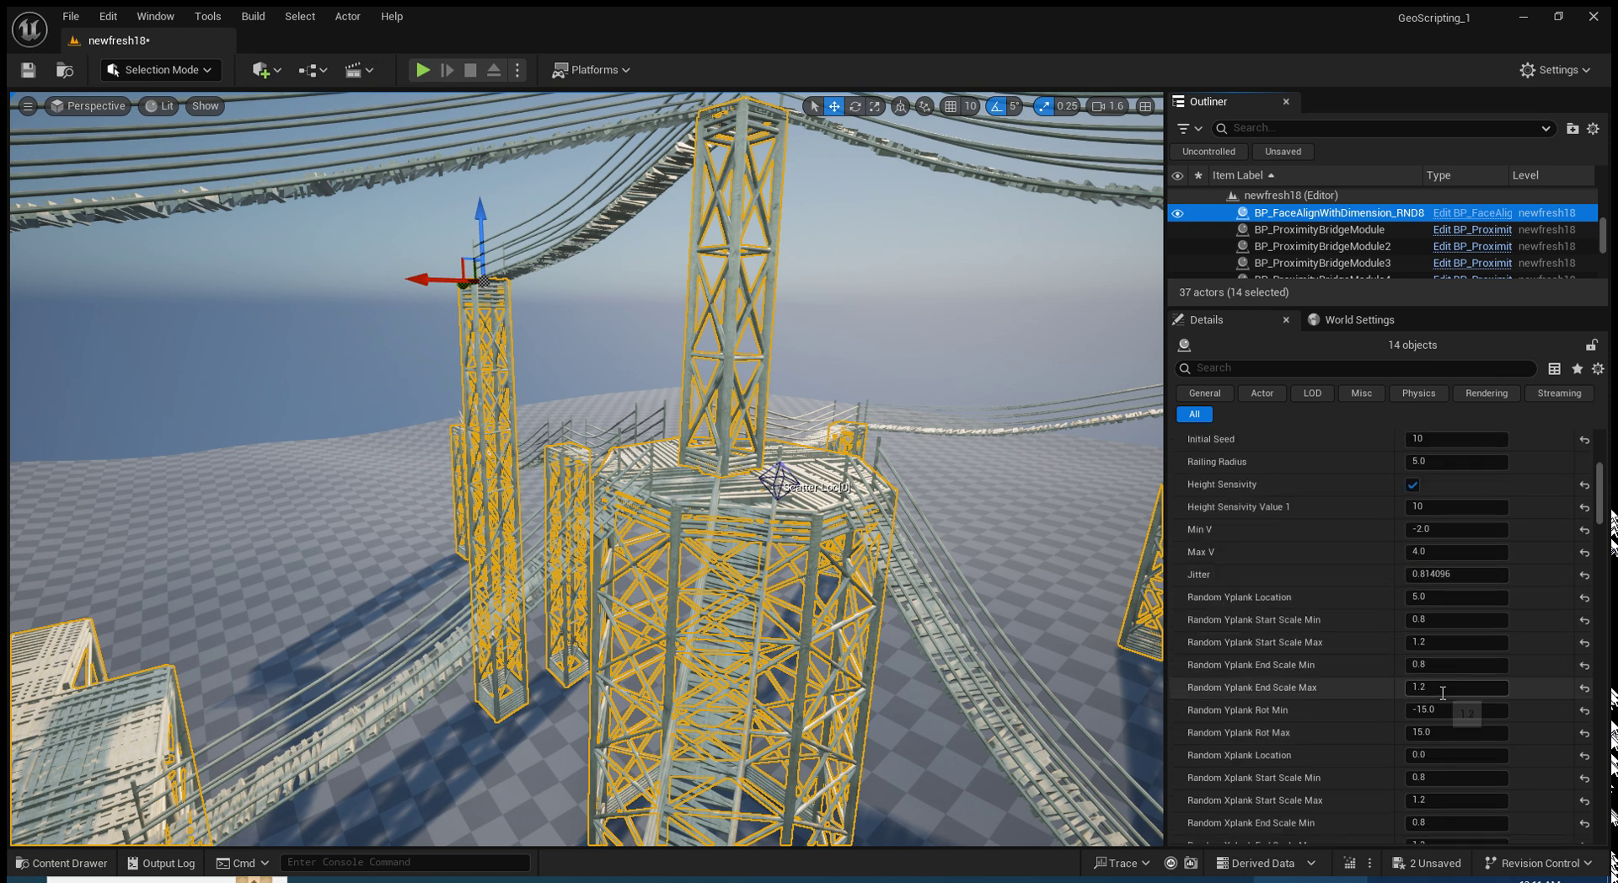
pyautogui.scroll(-3, 1441, 691)
pyautogui.scroll(-3, 1441, 700)
pyautogui.scroll(-3, 1438, 728)
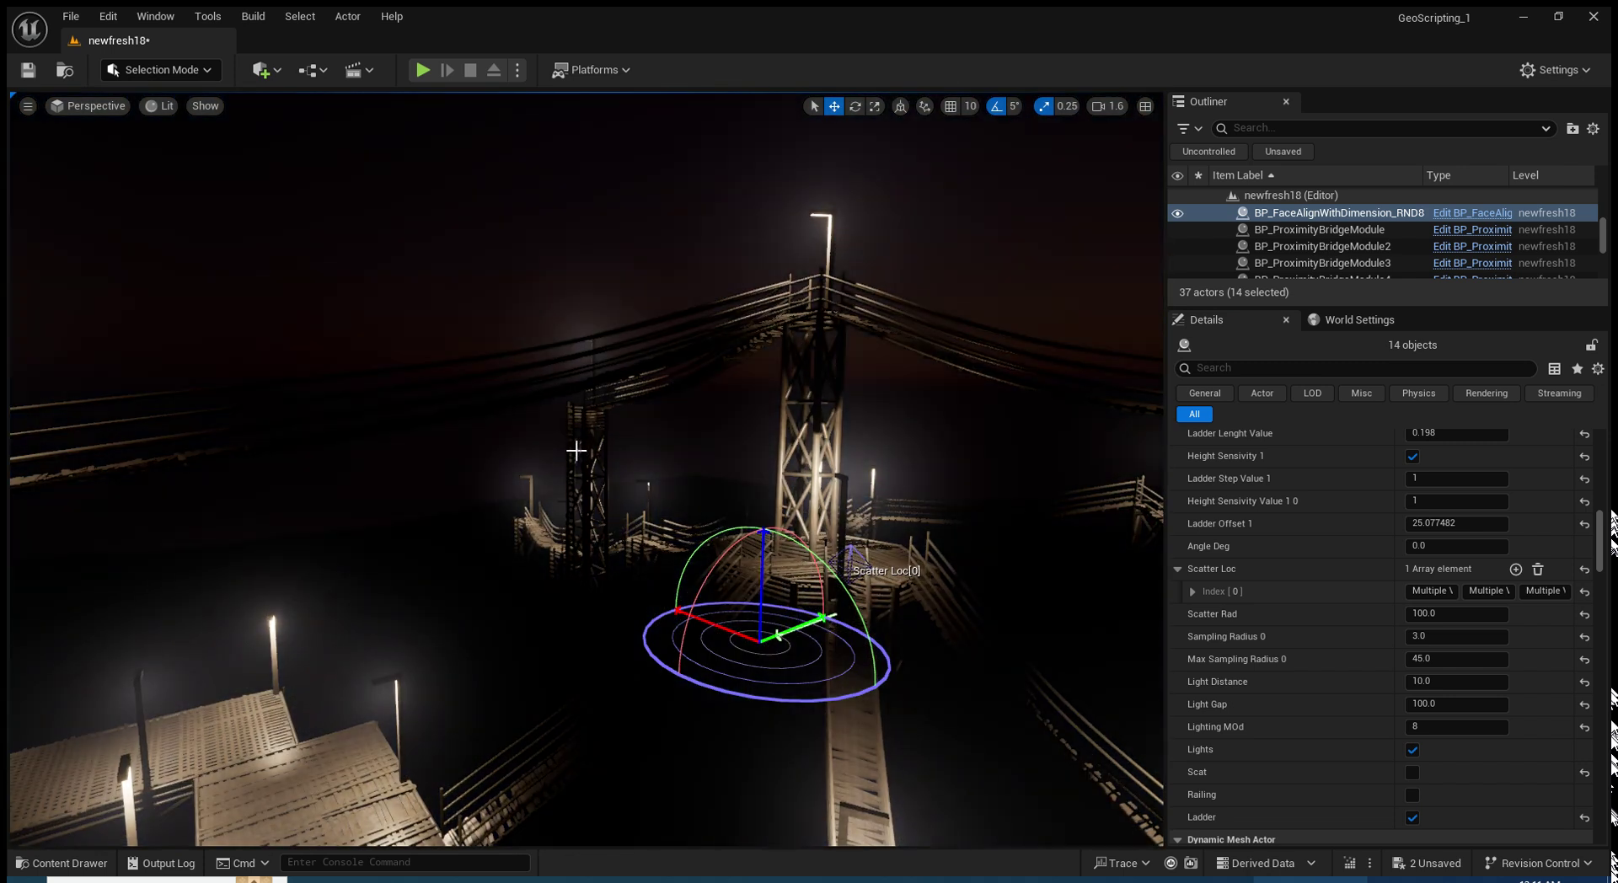
# Orbit in close over a tower deck to inspect the red frames and pale planks
pyautogui.keyDown('alt'); pyautogui.moveTo(549, 386); pyautogui.dragTo(590, 539); pyautogui.keyUp('alt')
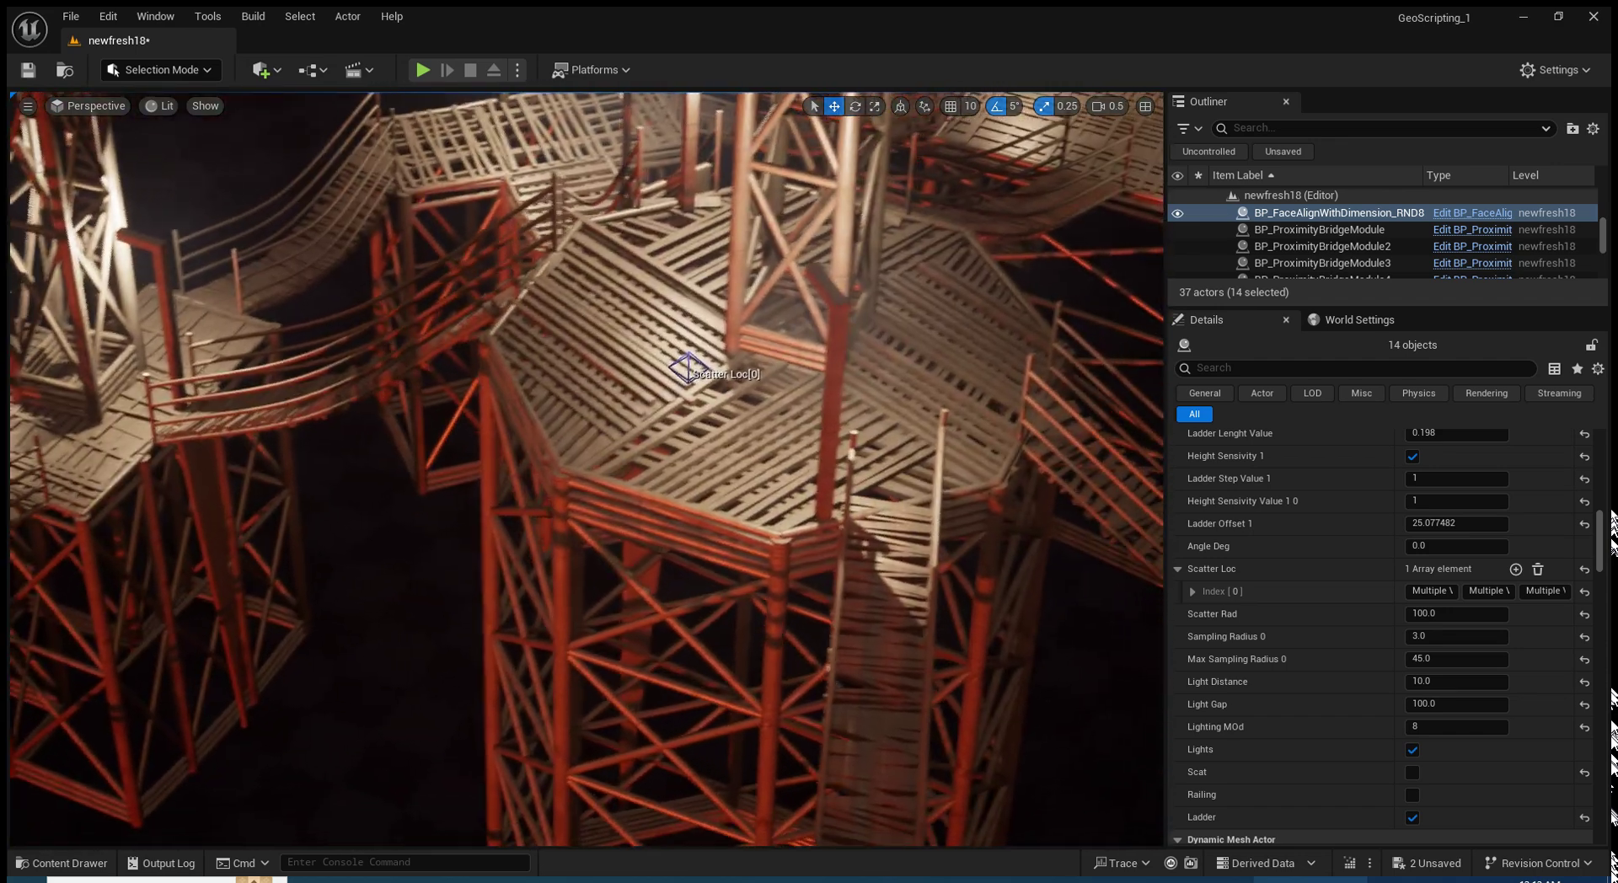
# Locate the old PlayerStart from the Outliner and delete it
pyautogui.press('Escape')
pyautogui.write('start')
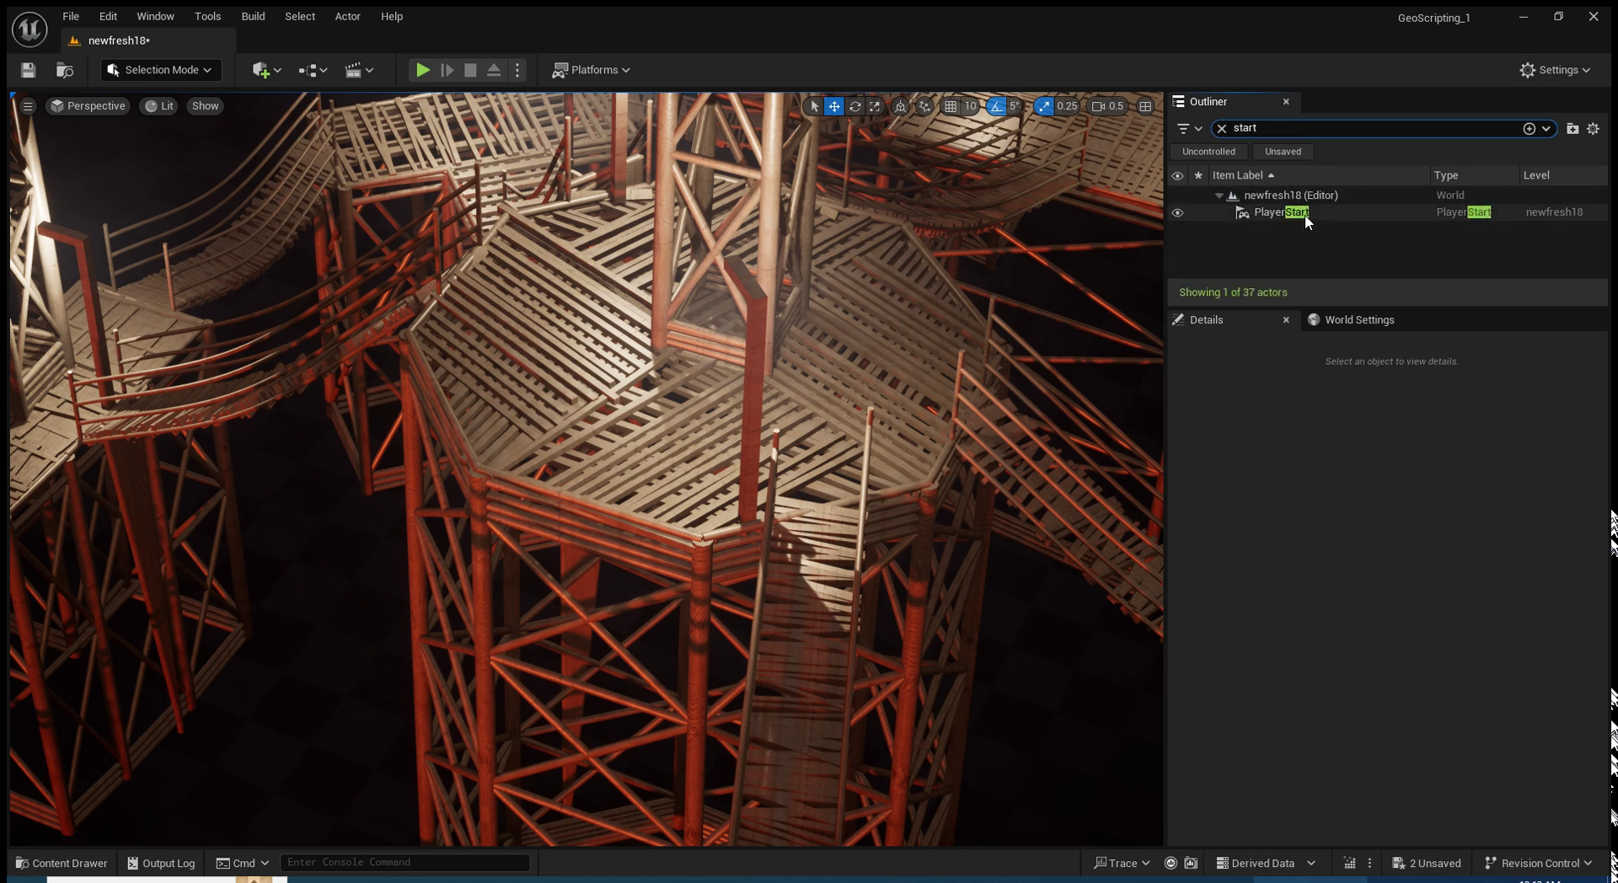
pyautogui.doubleClick(1305, 215)
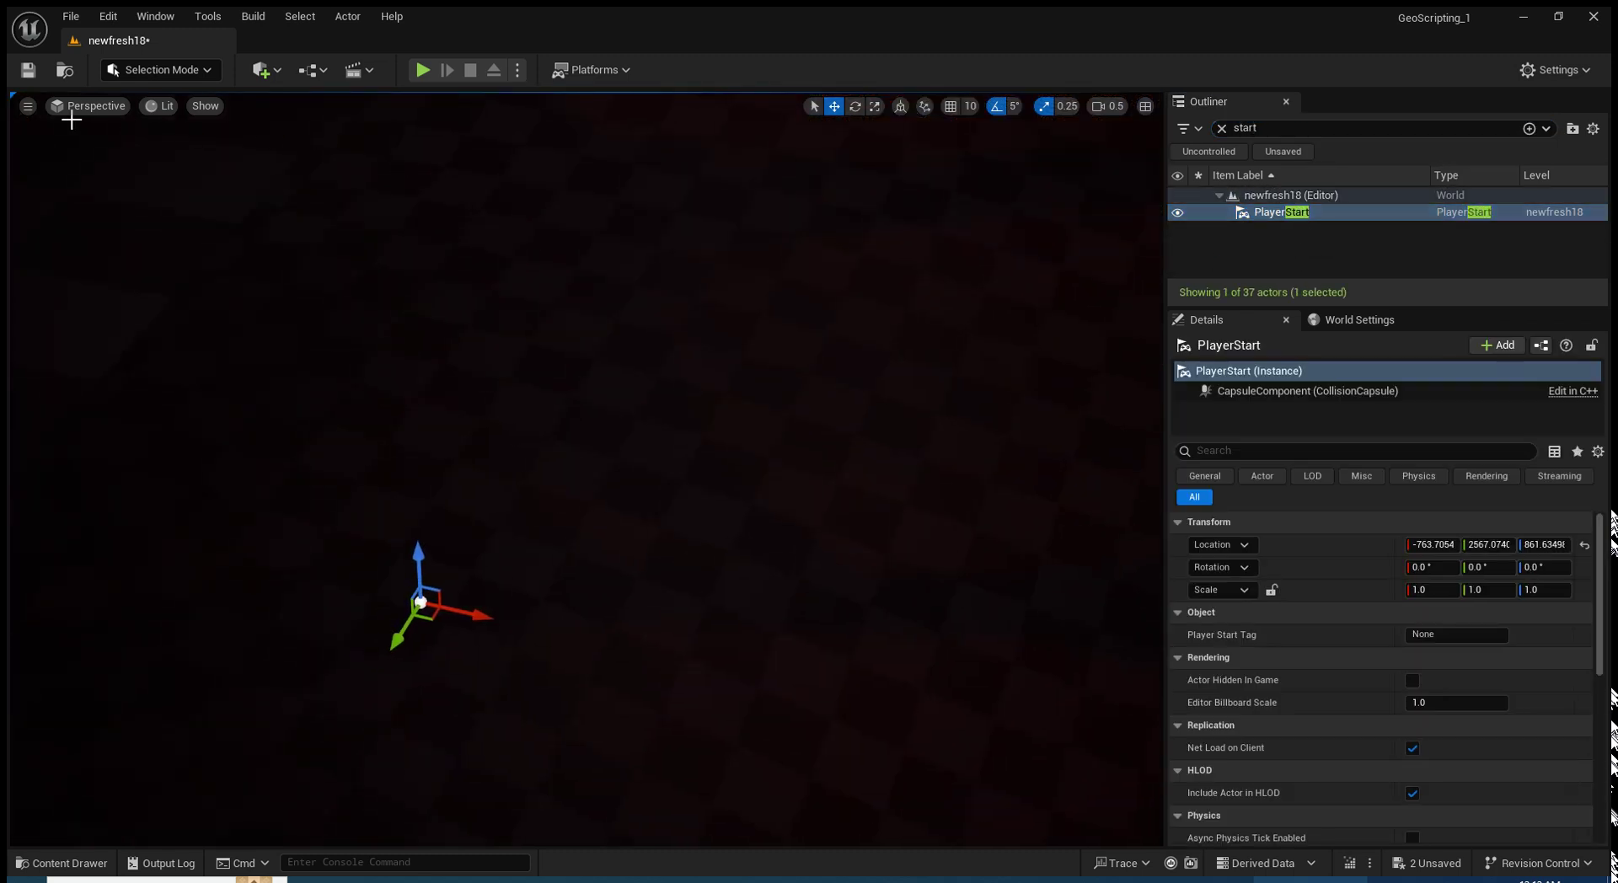
pyautogui.click(28, 106)
pyautogui.moveTo(194, 284); pyautogui.dragTo(144, 330)
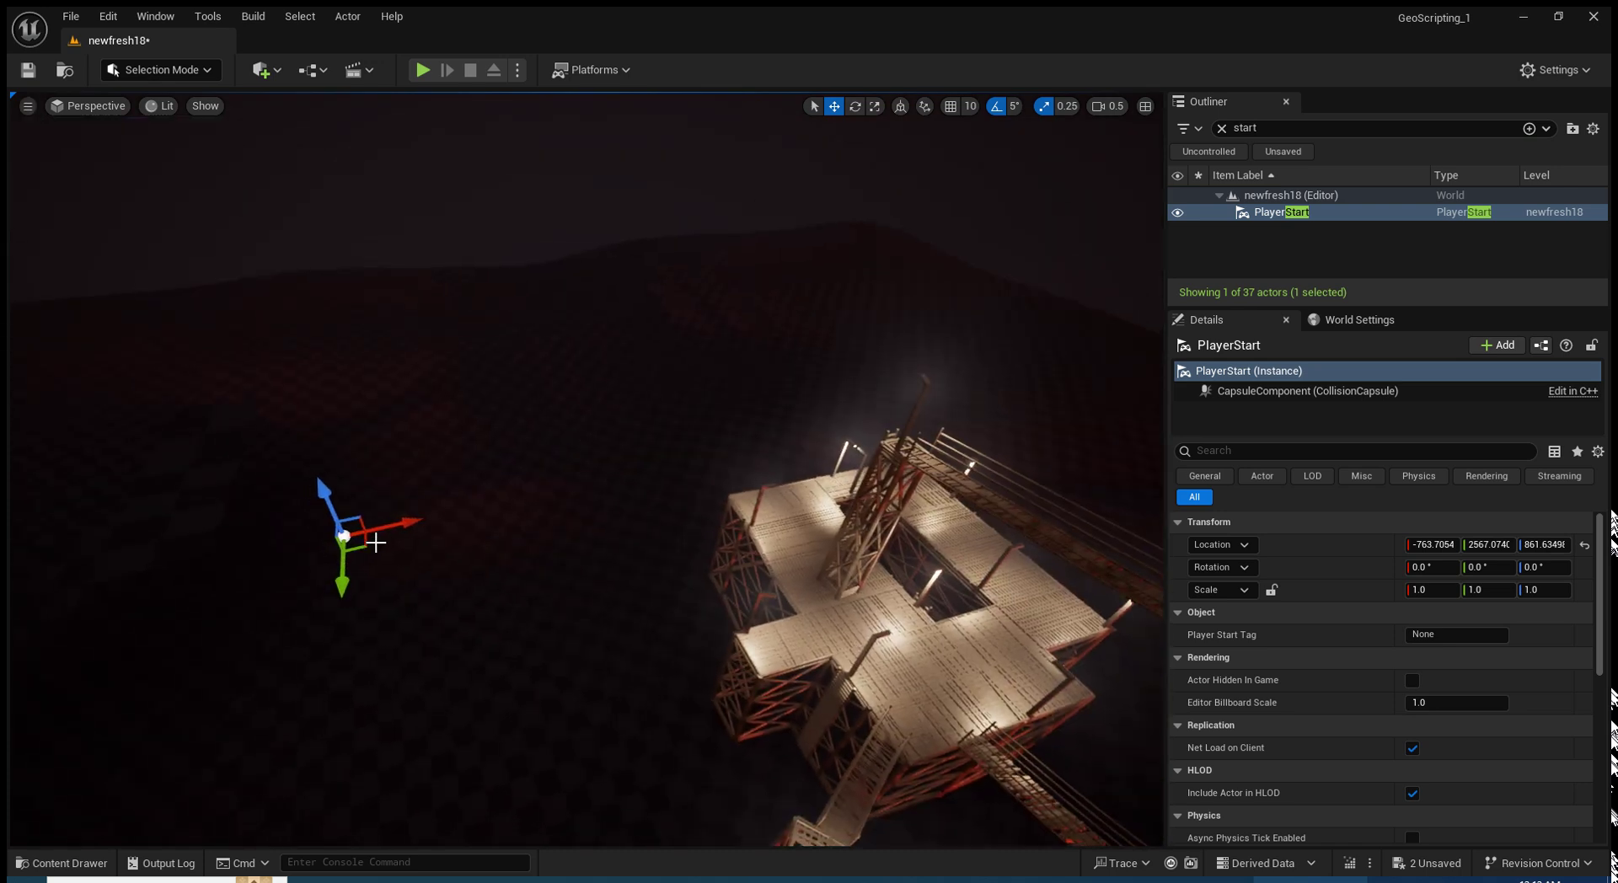
pyautogui.press('Delete')
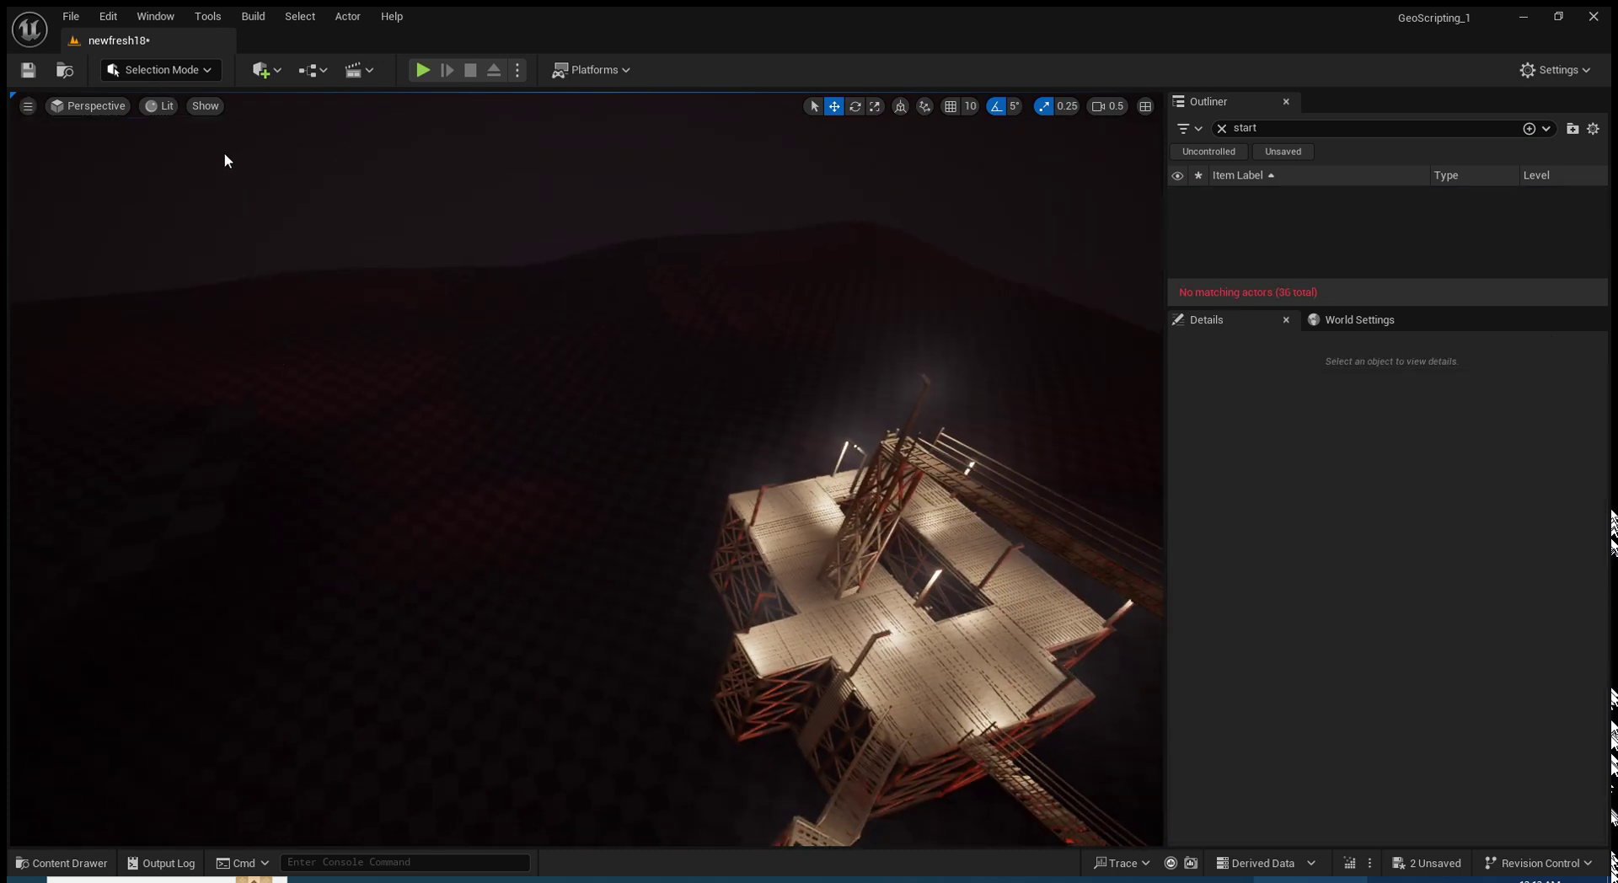
# Search the Quick Add list for 'start' to find Player Start
pyautogui.write('start')
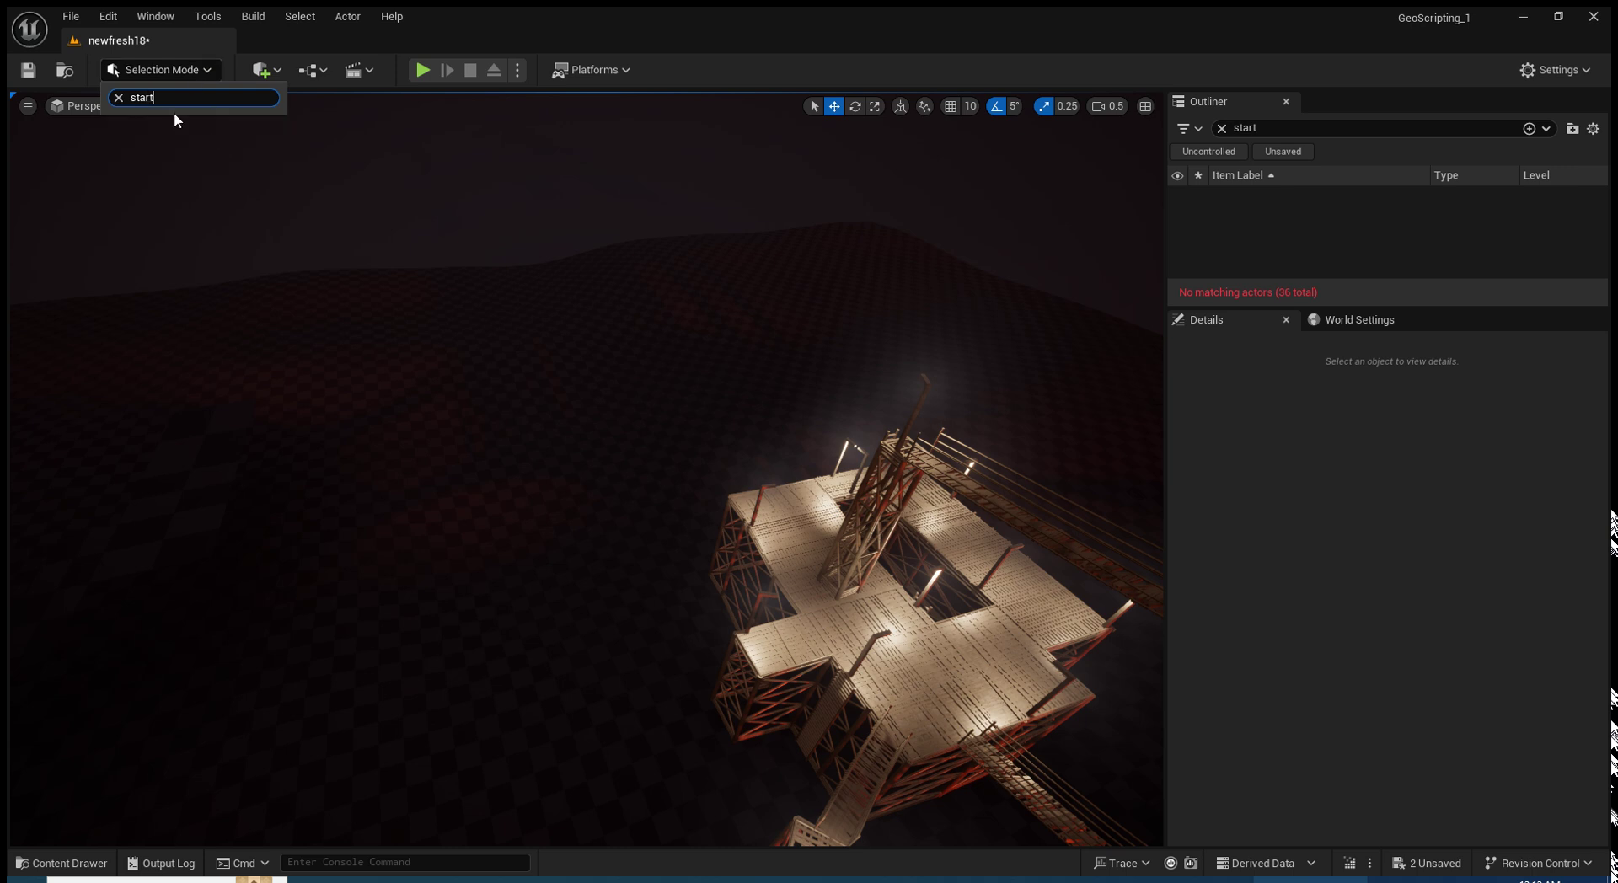
pyautogui.click(269, 74)
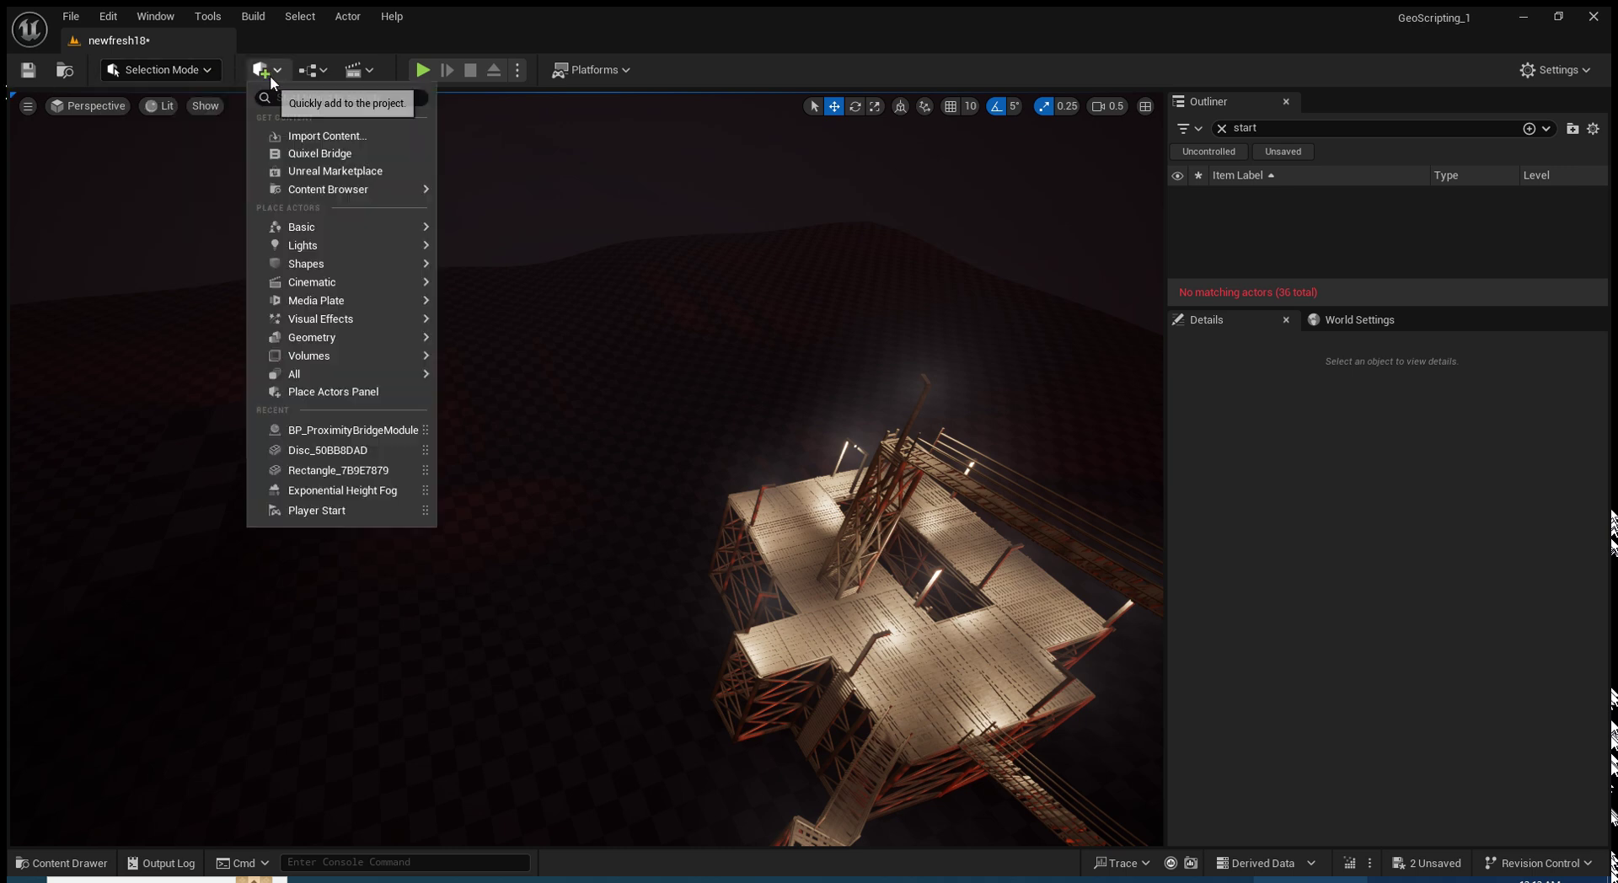
pyautogui.write('start')
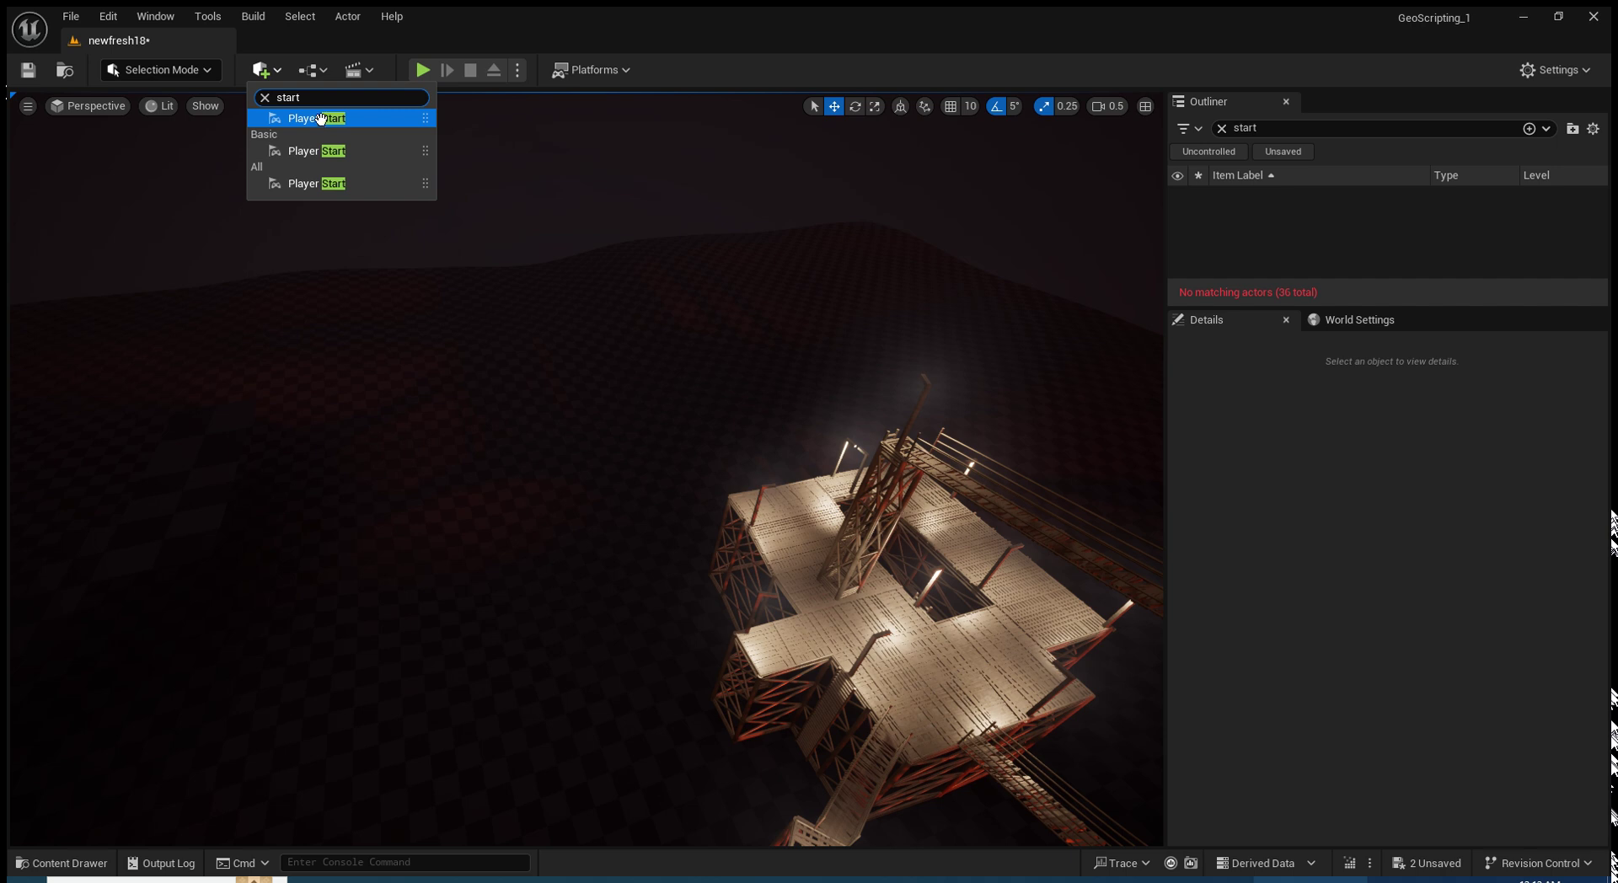
# Place the Player Start on the lit platform, rotate it, and playtest with Alt+P
pyautogui.moveTo(885, 620); pyautogui.dragTo(886, 620)
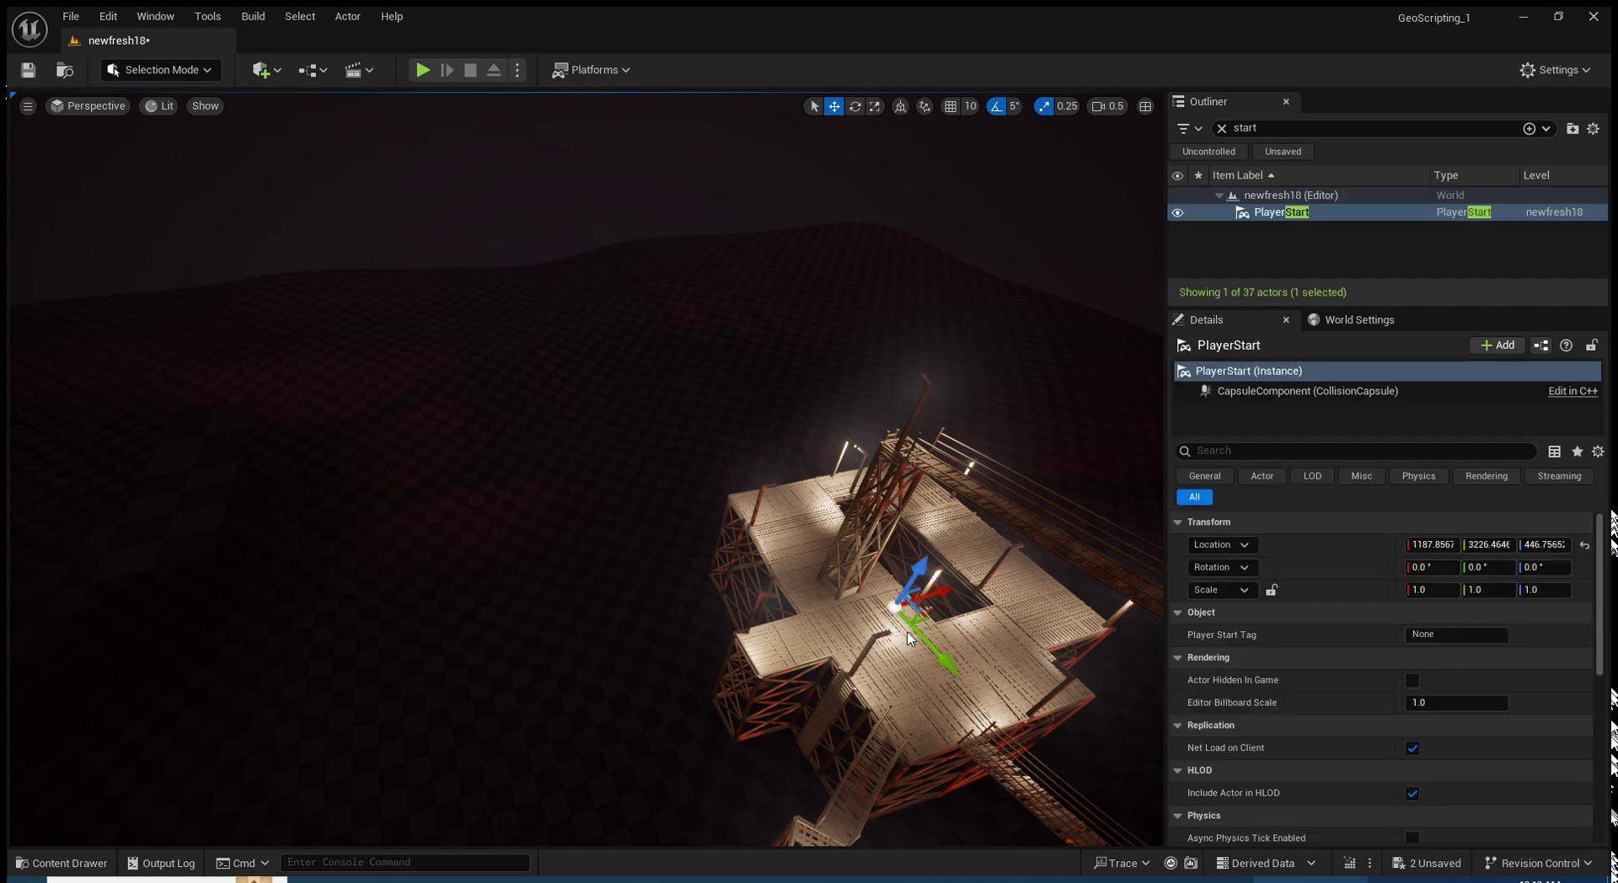
pyautogui.press('f')
pyautogui.moveTo(805, 630); pyautogui.dragTo(469, 584, button='right')
pyautogui.press('e')
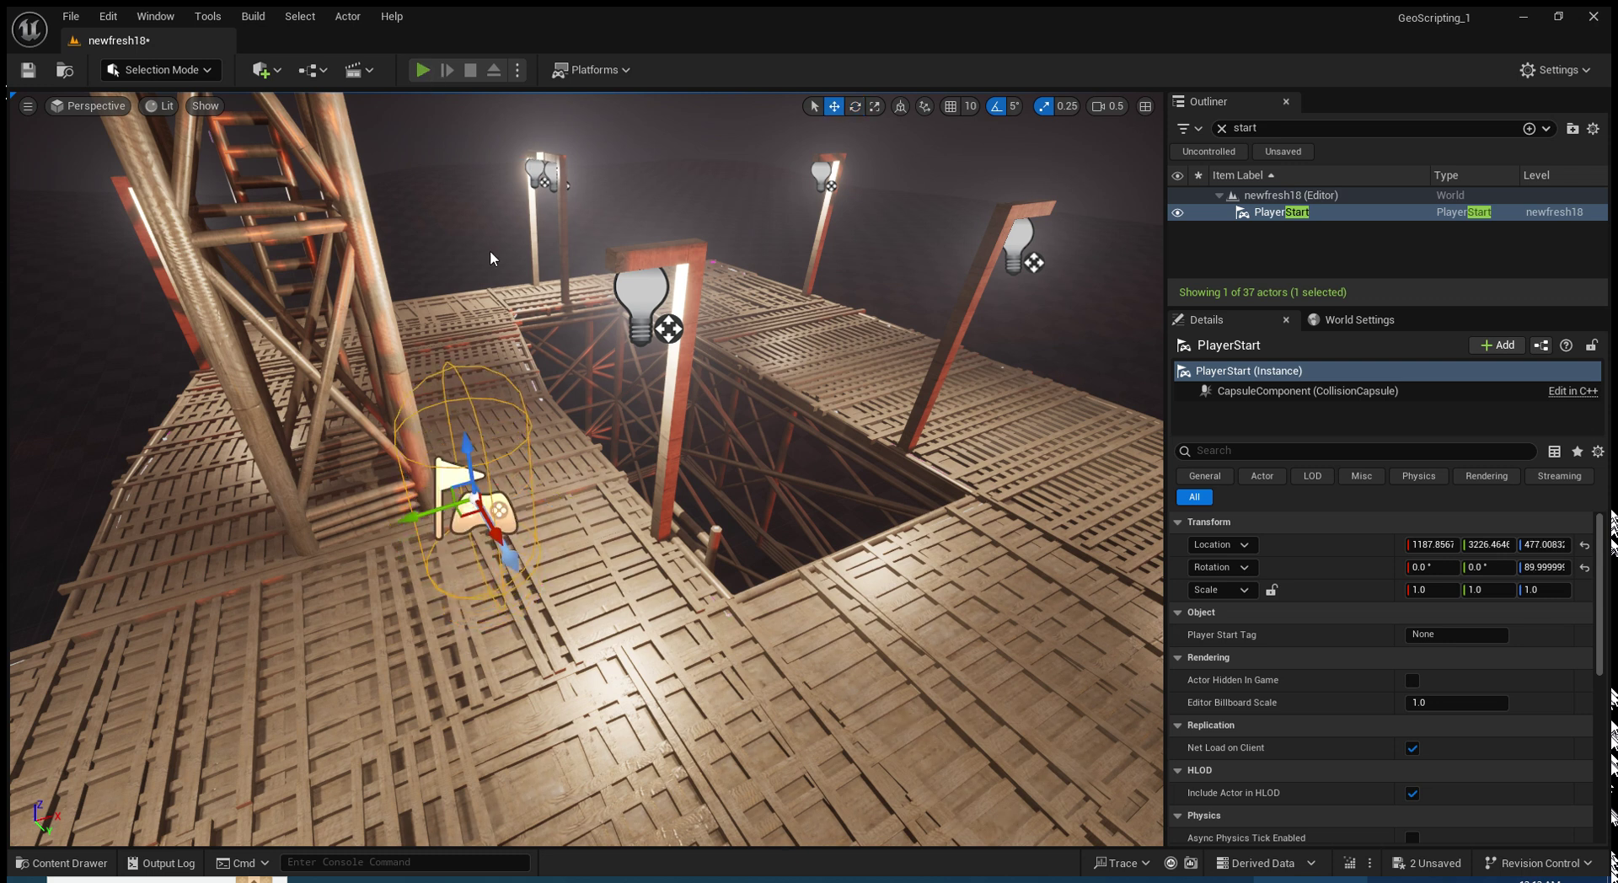
pyautogui.hotkey('alt', 'p')
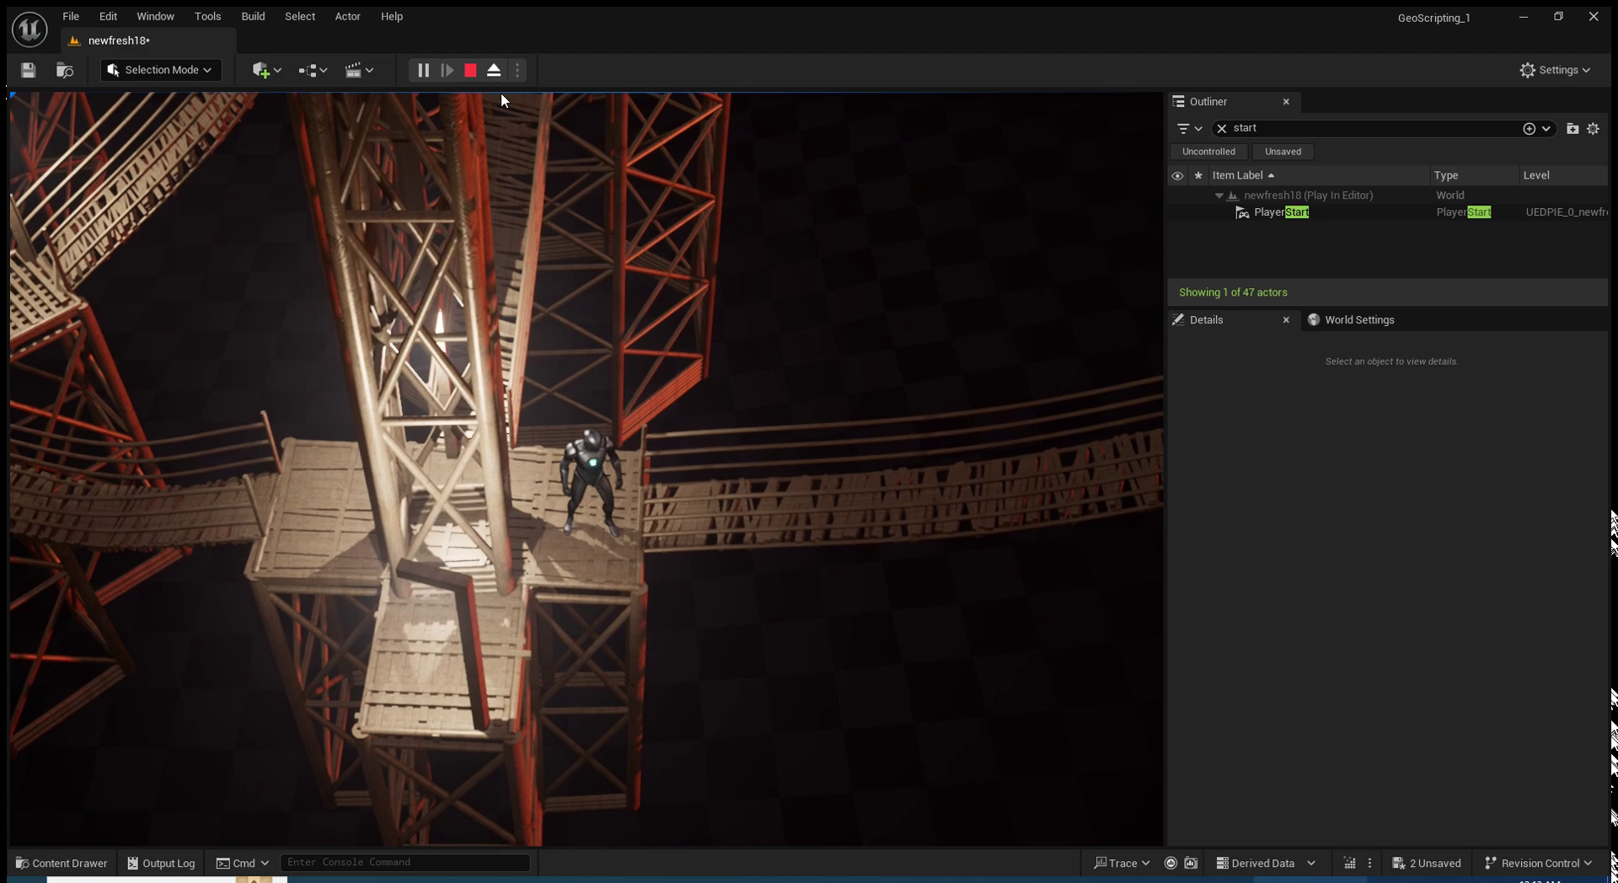
# Eject from the player character with F8 to view the running night-lit level freely
pyautogui.press('F8')
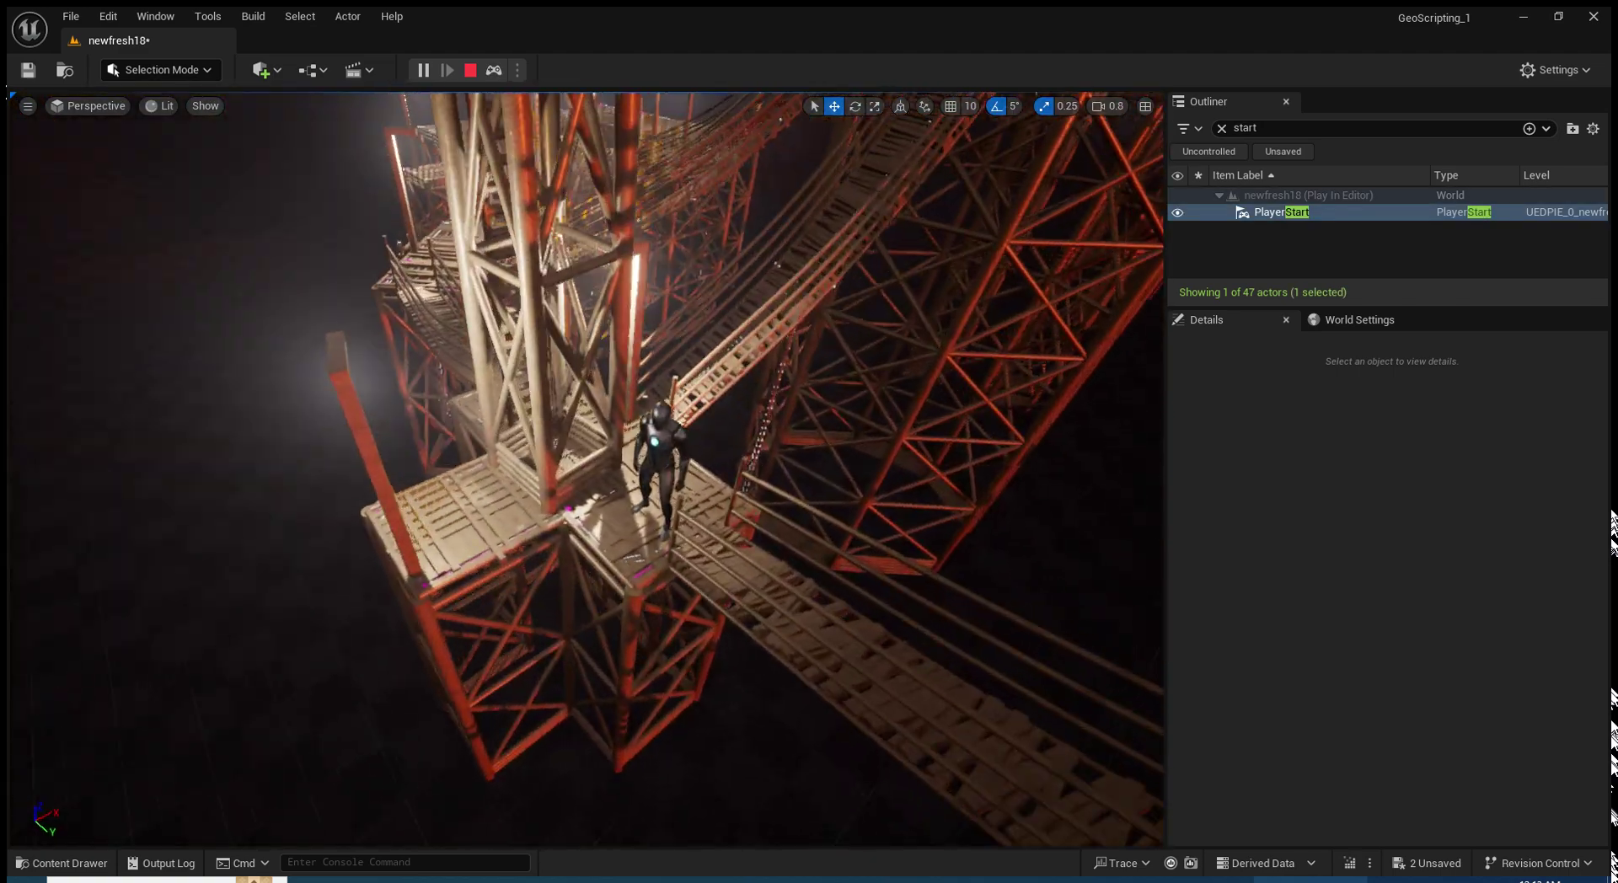